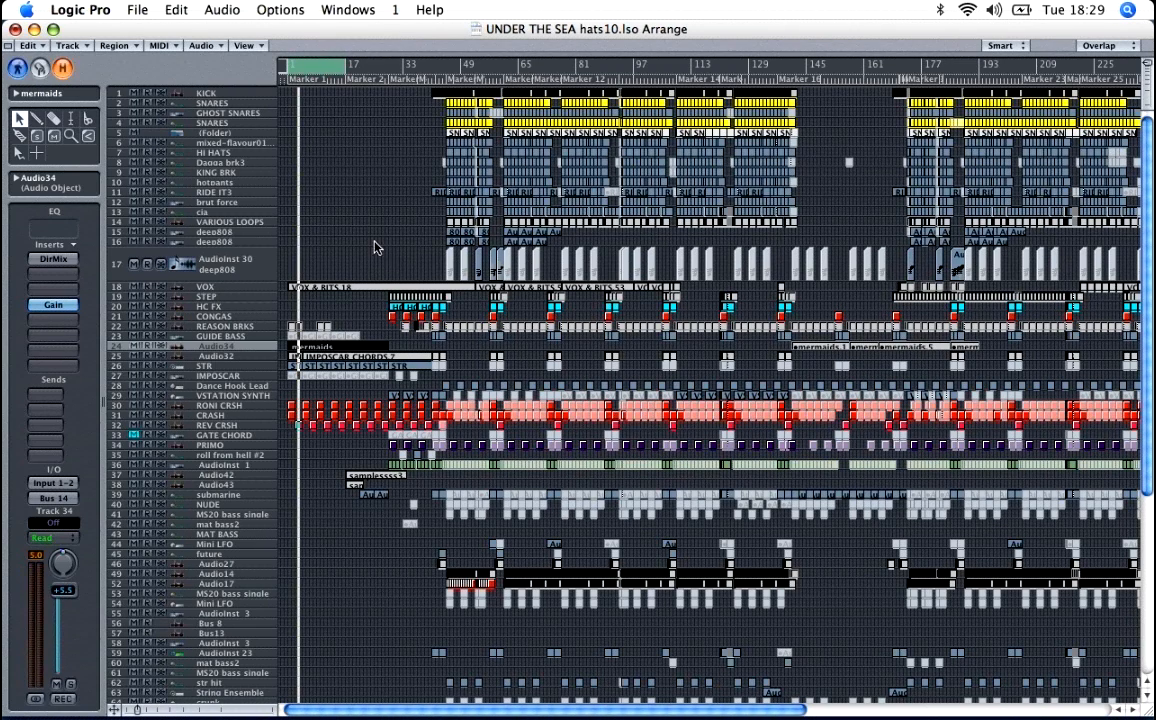
Step: Look over the whole arrangement, from the drum tracks down to the lower tracks and back
left_click(369, 245)
scroll(369, 245, "down", 6)
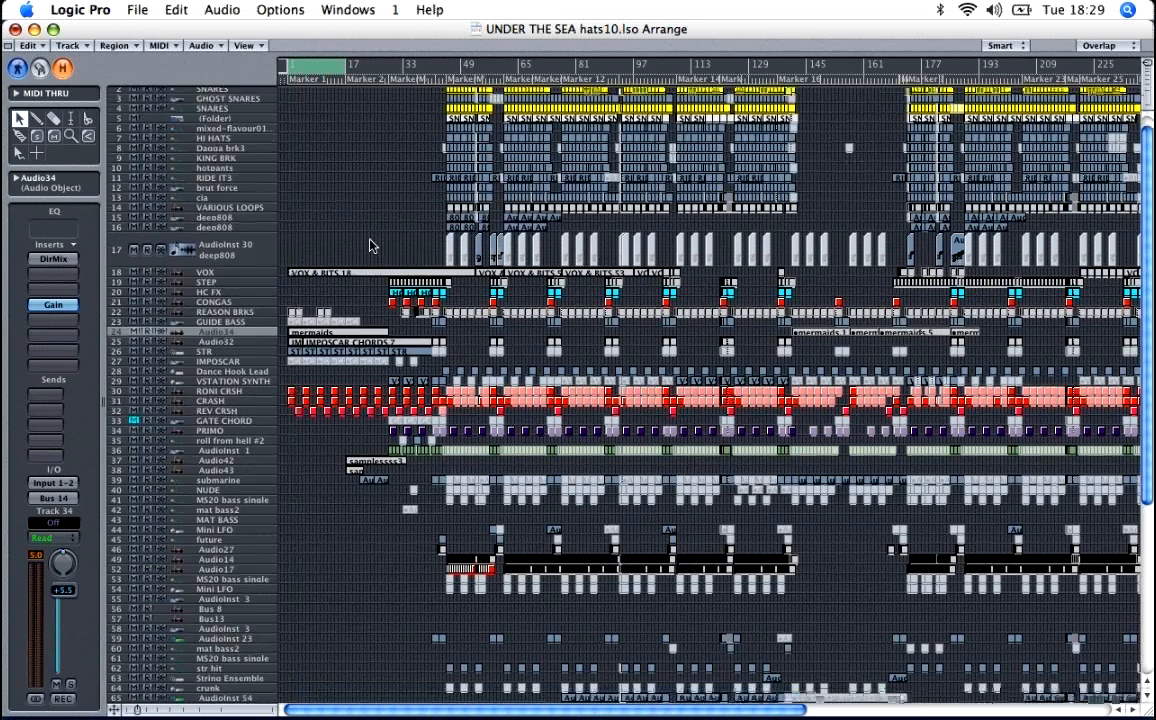
scroll(369, 245, "down", 3)
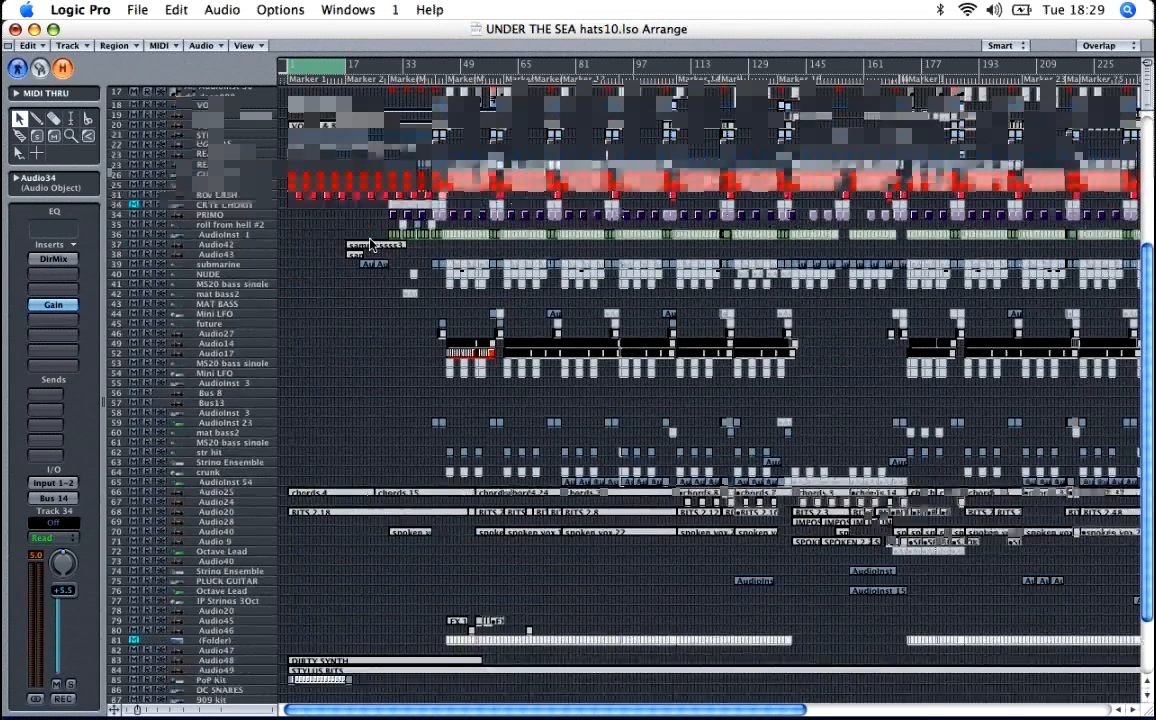
scroll(369, 245, "up", 8)
key("Return")
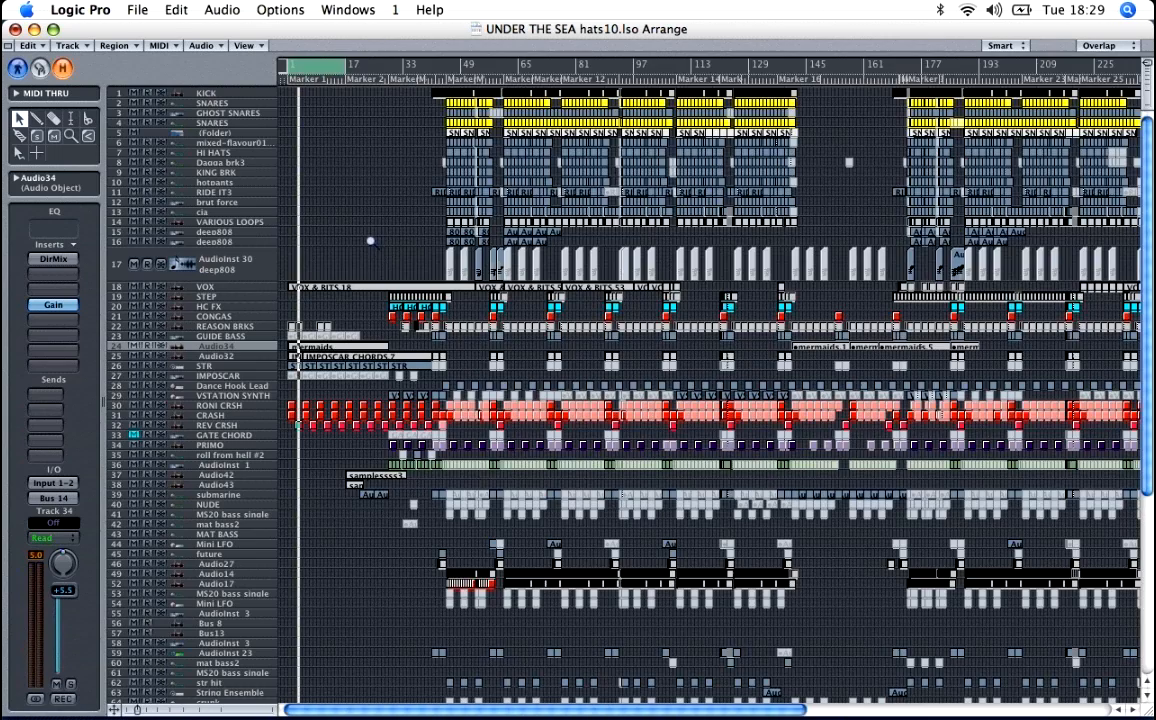
left_click(370, 241, "ctrl+alt")
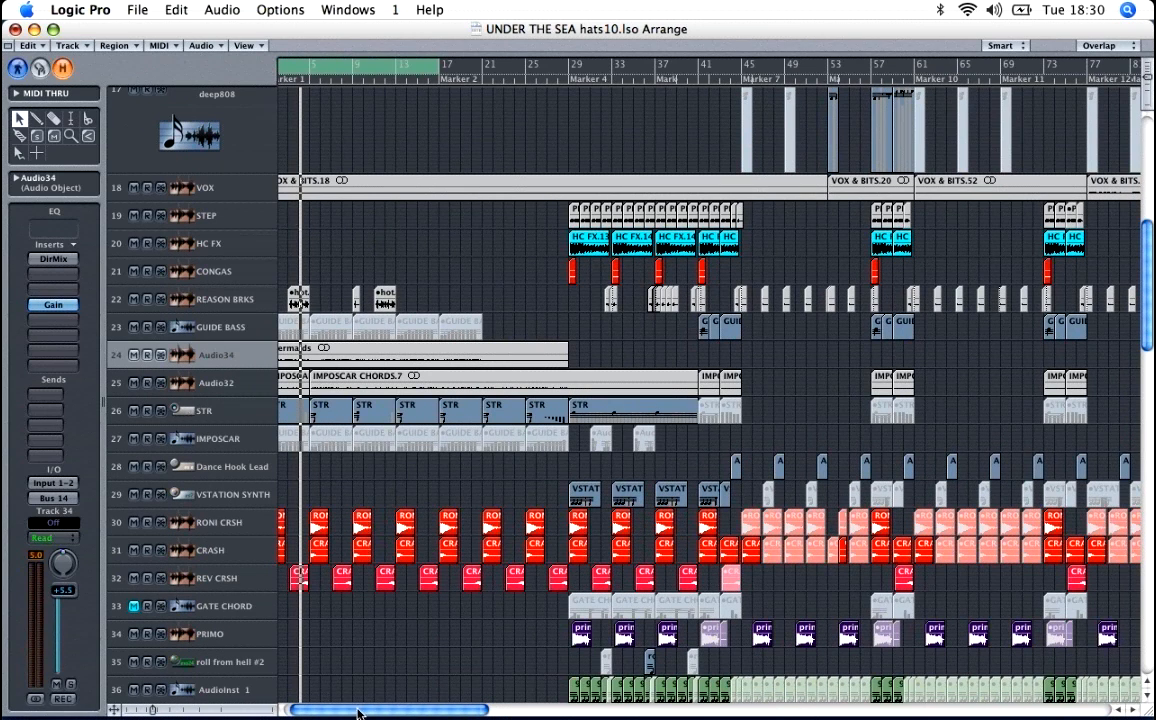
Step: Enlarge the tracks around the opening bars and audition the mermaids audio on Audio34 in solo
left_click_drag(358, 711, 338, 711)
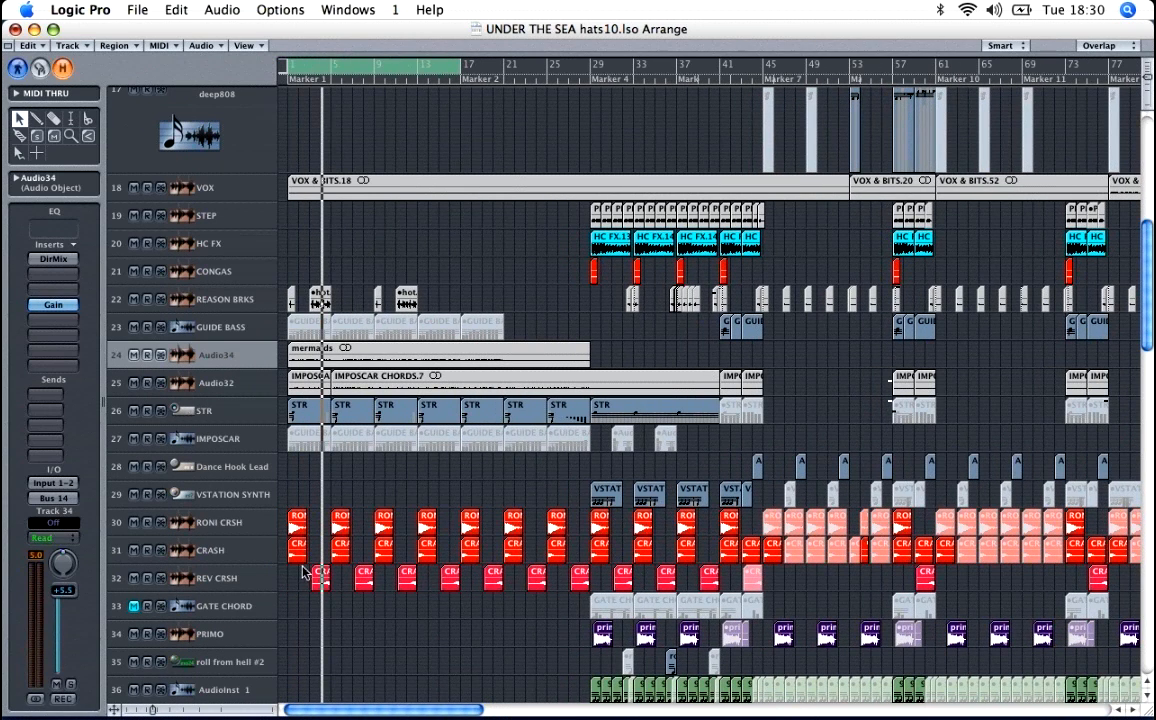
left_click(196, 367)
key("ctrl+Down")
key("ctrl+Down")
key("ctrl+Down")
key("ctrl+Down")
key("ctrl+Down")
key("ctrl+Down")
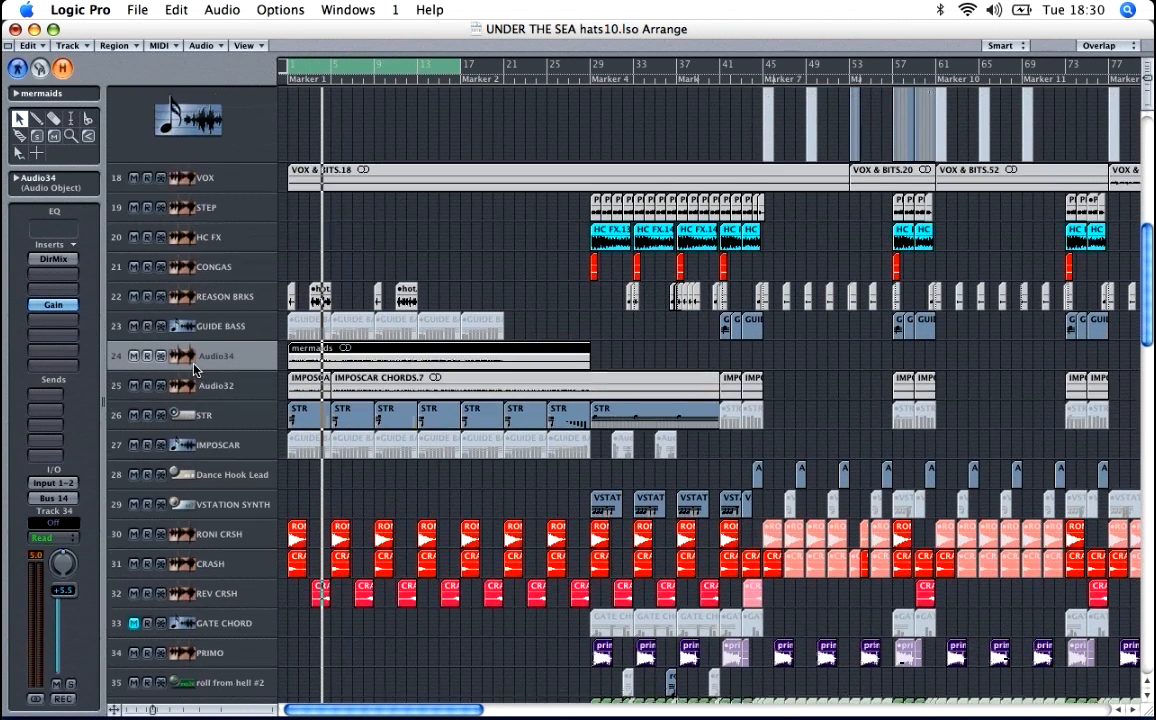
key("ctrl+Down")
key("ctrl+Down")
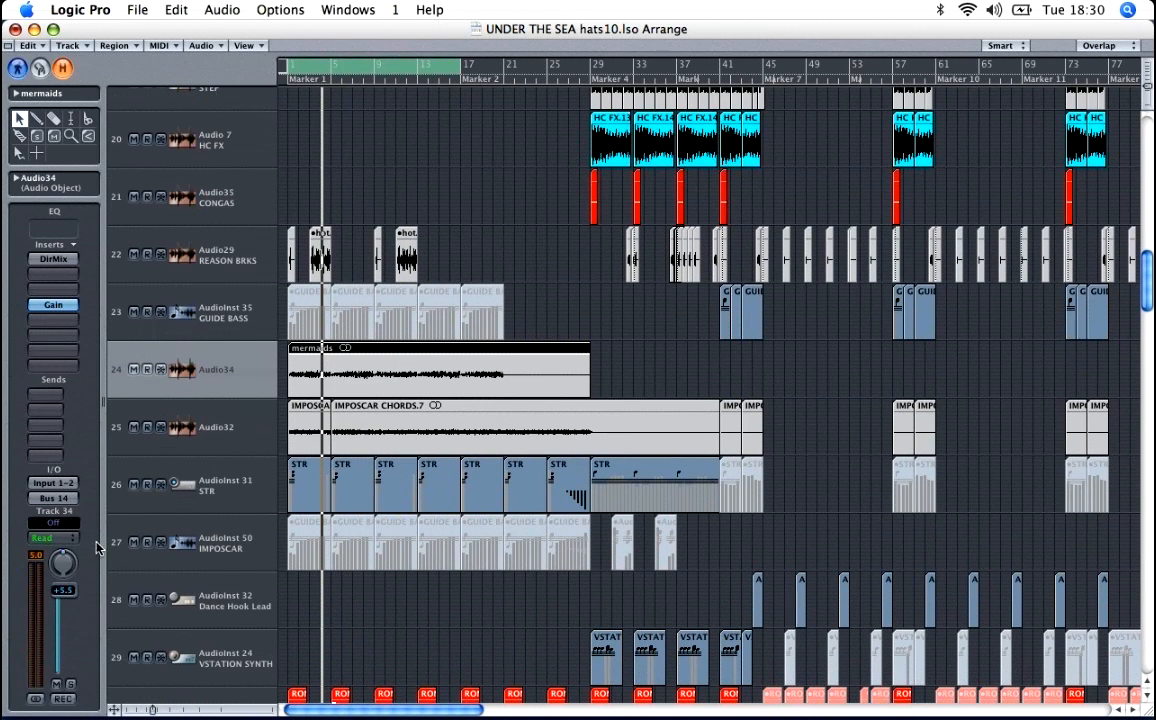
left_click(71, 685)
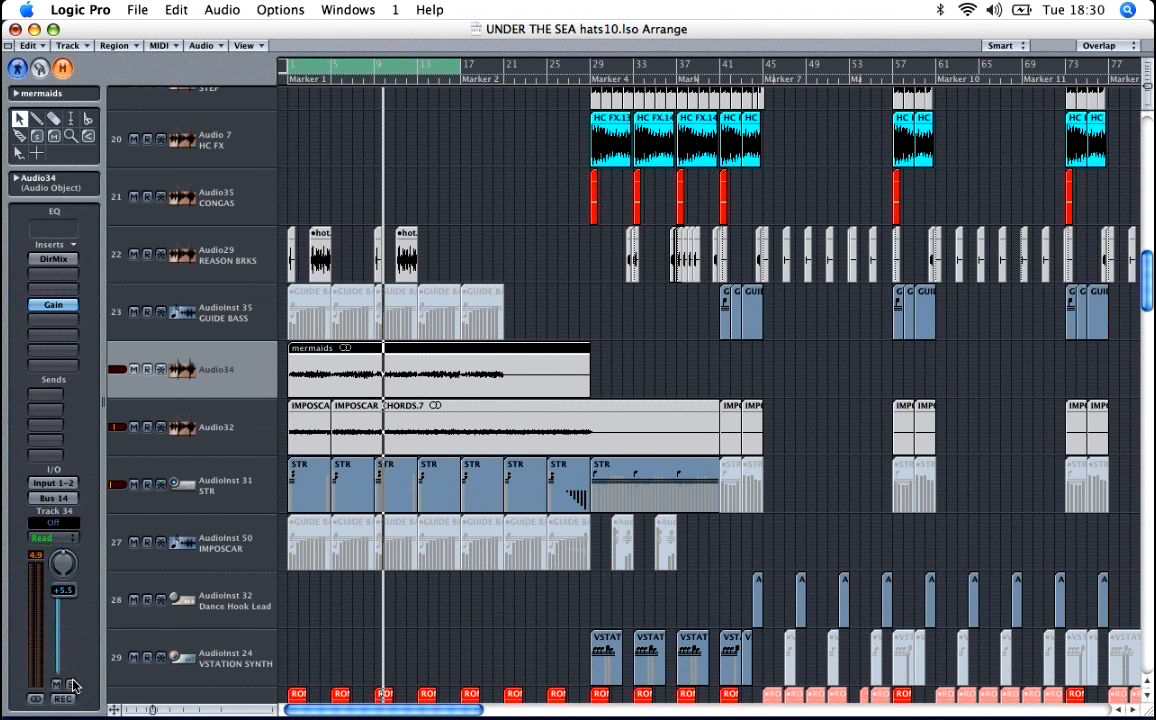
left_click(73, 684)
Step: Check the region parameters of the STR region at bar 9, and select the mermaids region on Audio34
left_click(395, 482)
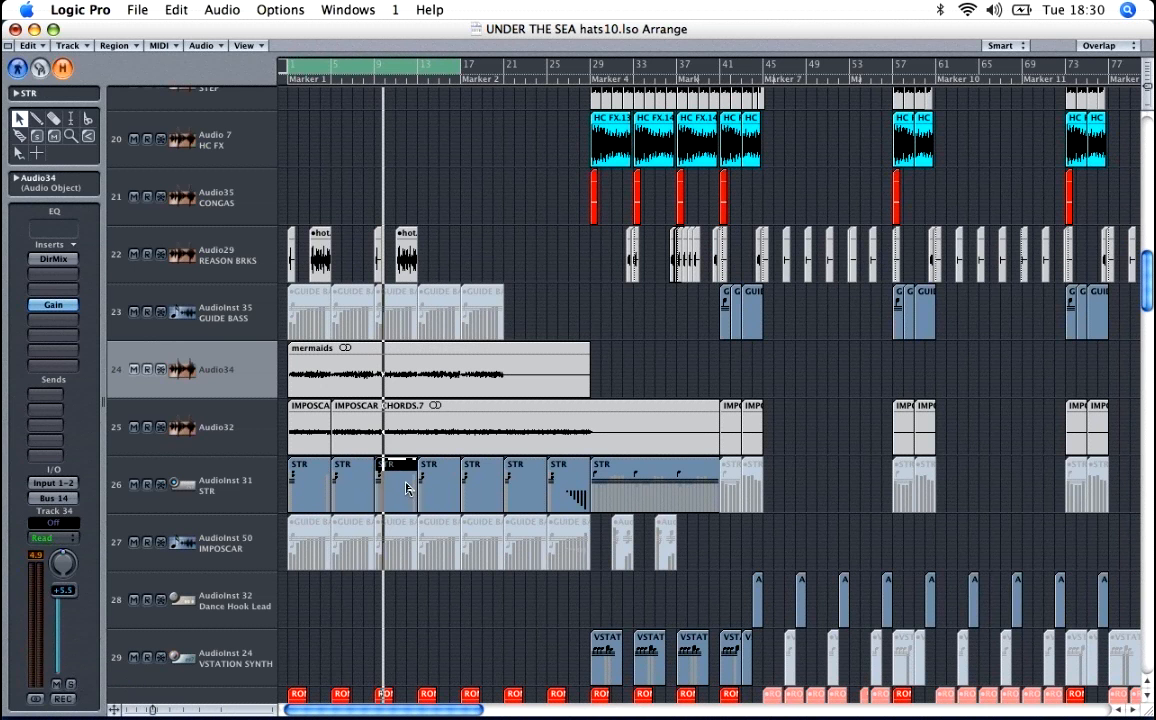
left_click(16, 94)
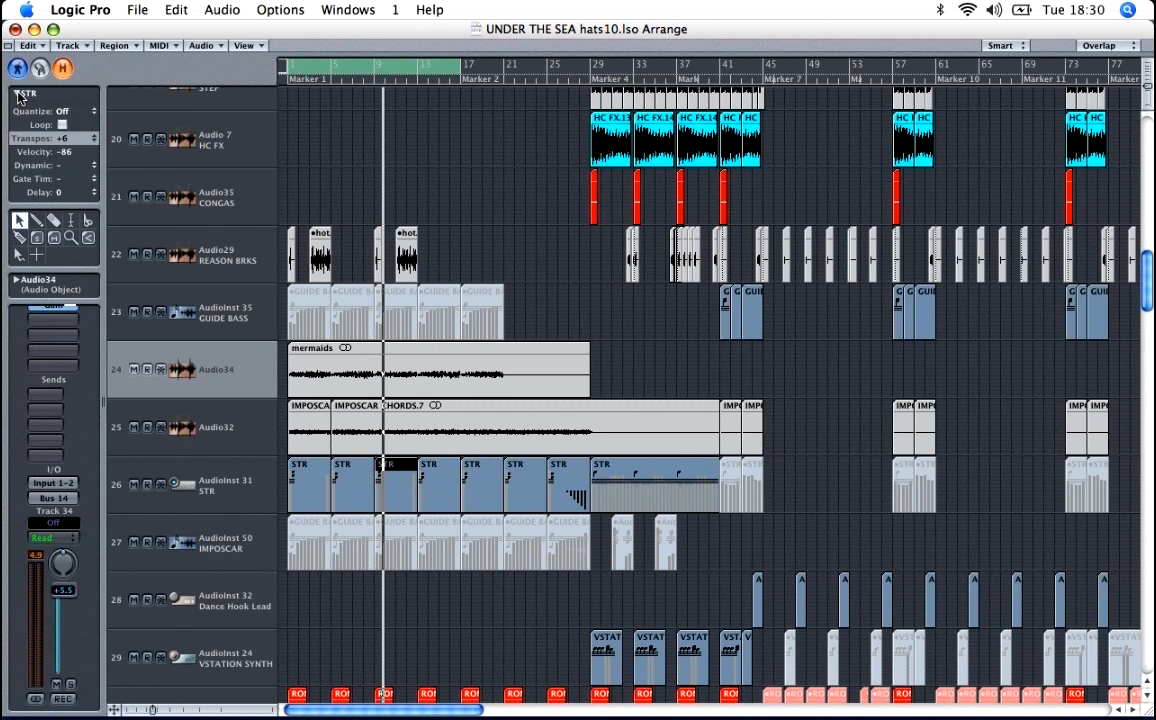
left_click(16, 94)
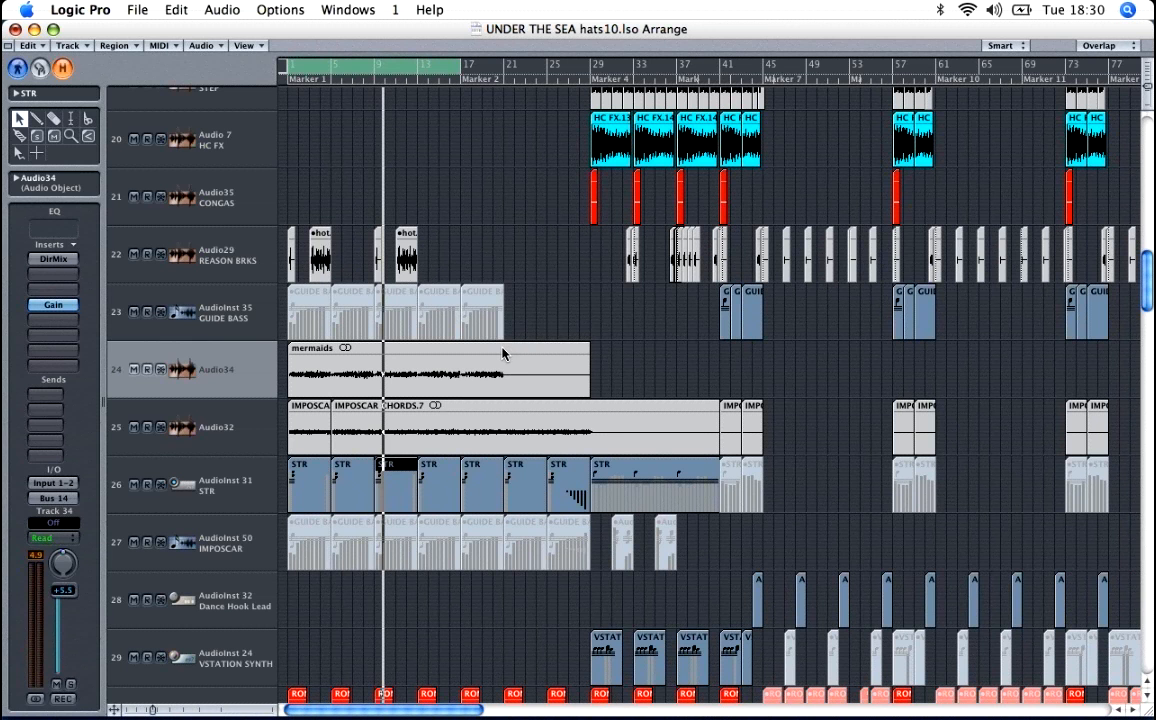
left_click(467, 365)
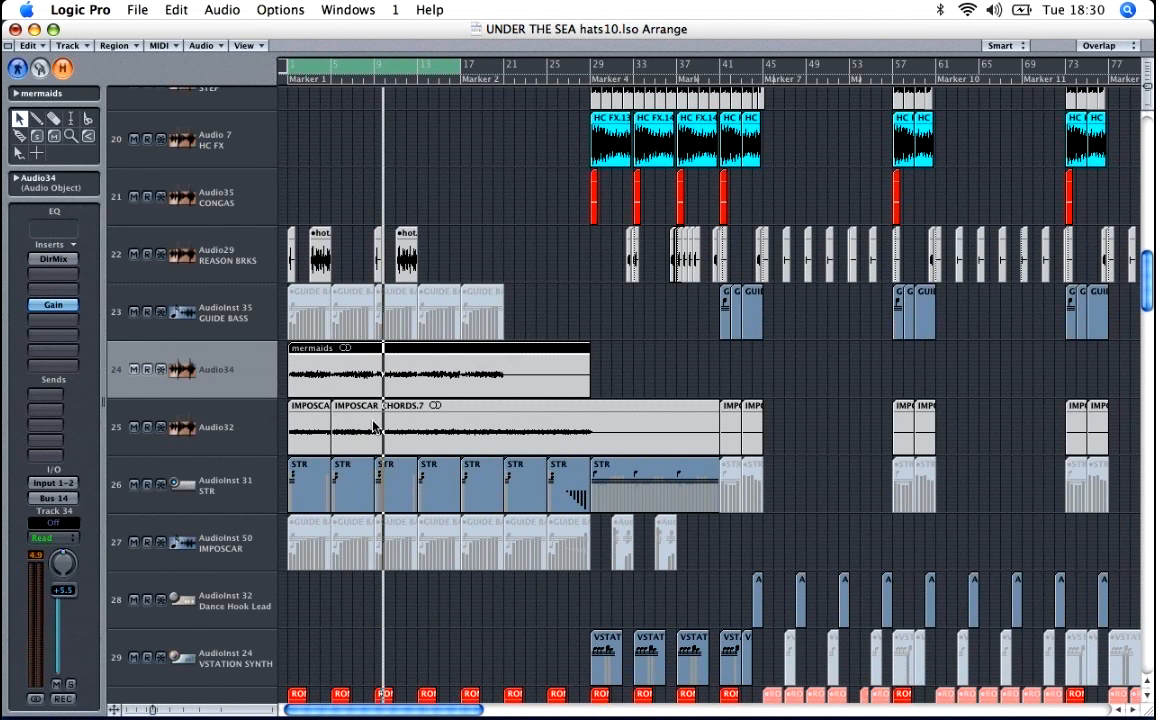
Step: Audition the IMPOSCAR CHORDS audio on Audio32 in solo and open the track's Fuzz-Wah effect
left_click(230, 428)
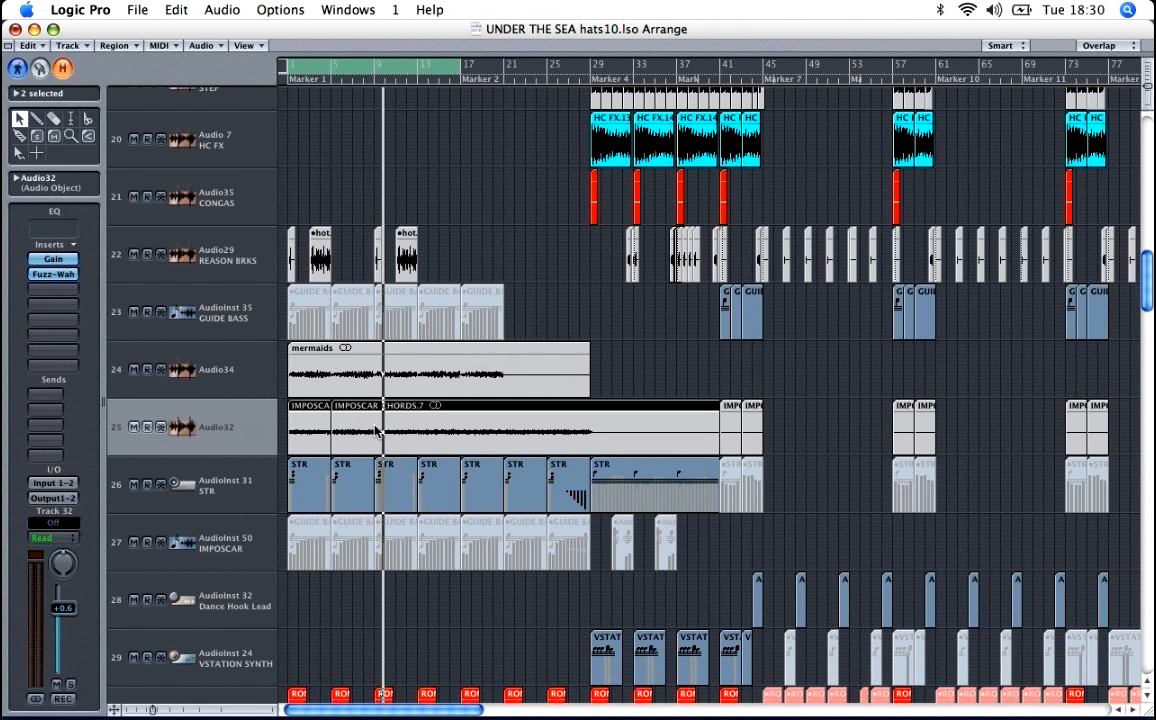
left_click(71, 685)
key("space")
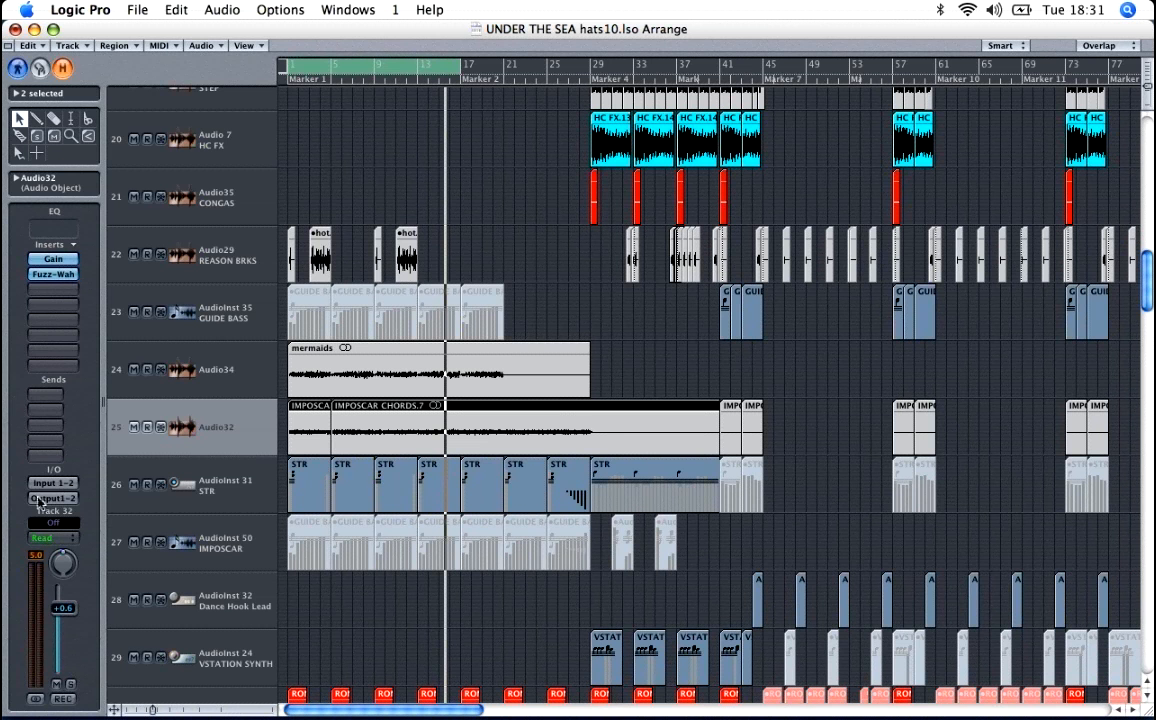
double_click(43, 275)
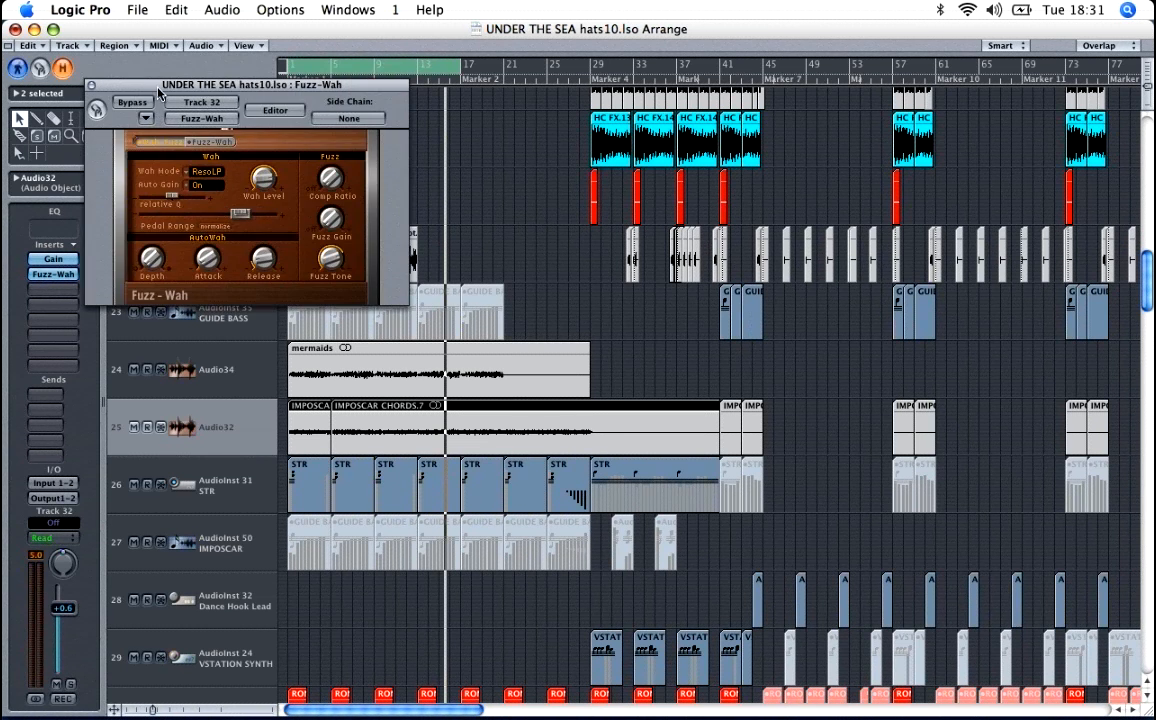
left_click_drag(158, 92, 448, 191)
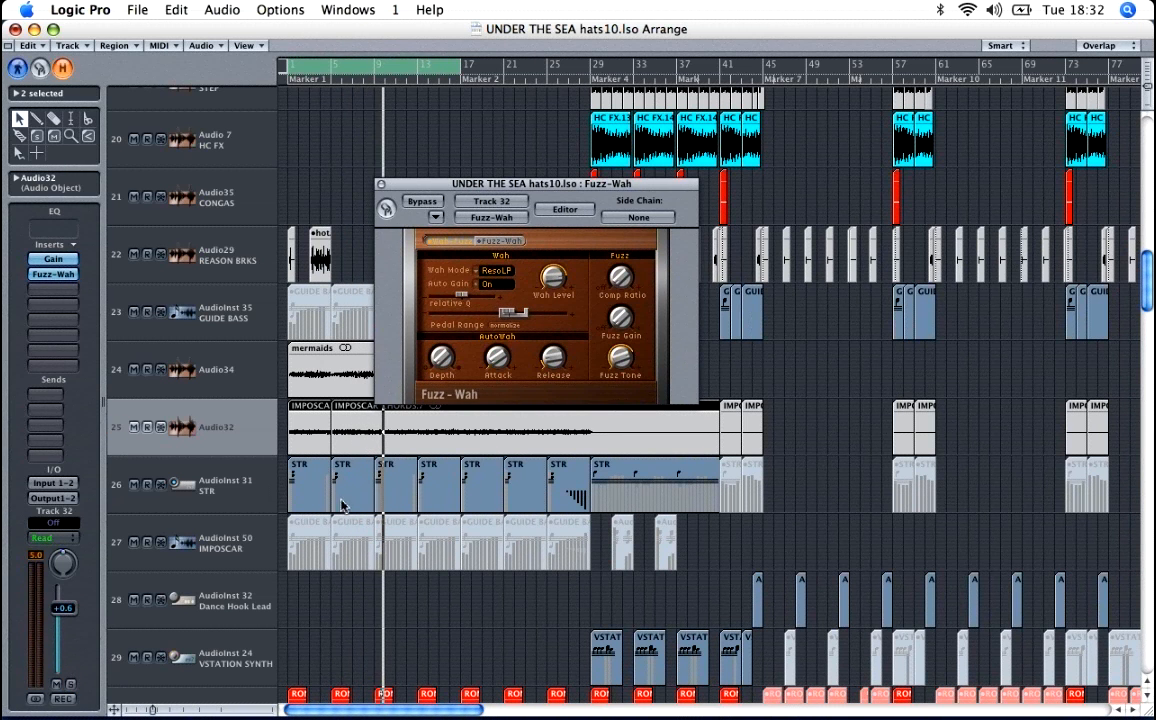
Step: View the Strings instrument settings on the STR track and close them again
left_click(251, 484)
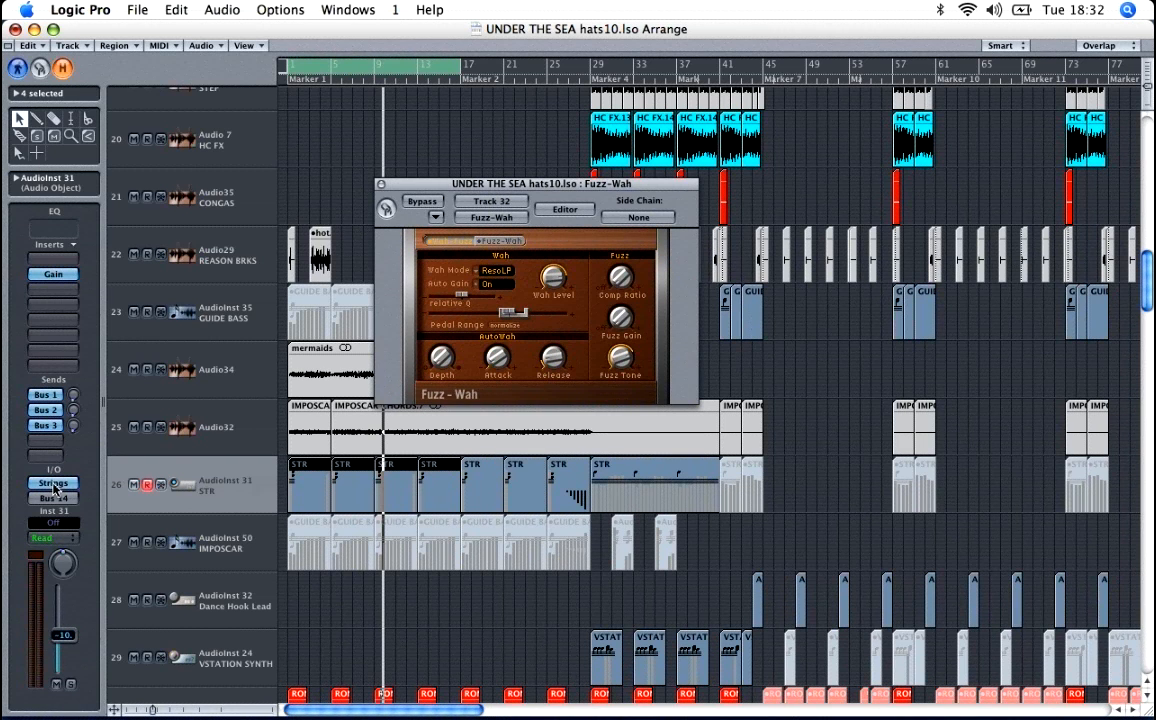
left_click(64, 485)
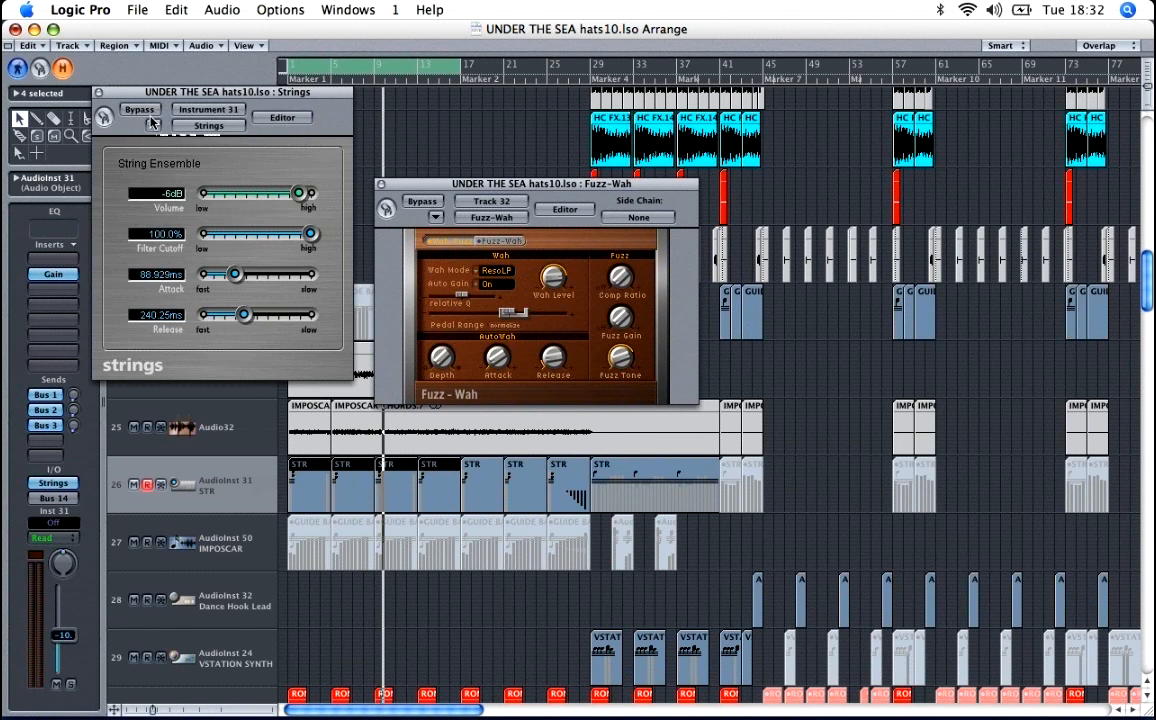
left_click(97, 91)
left_click(322, 172)
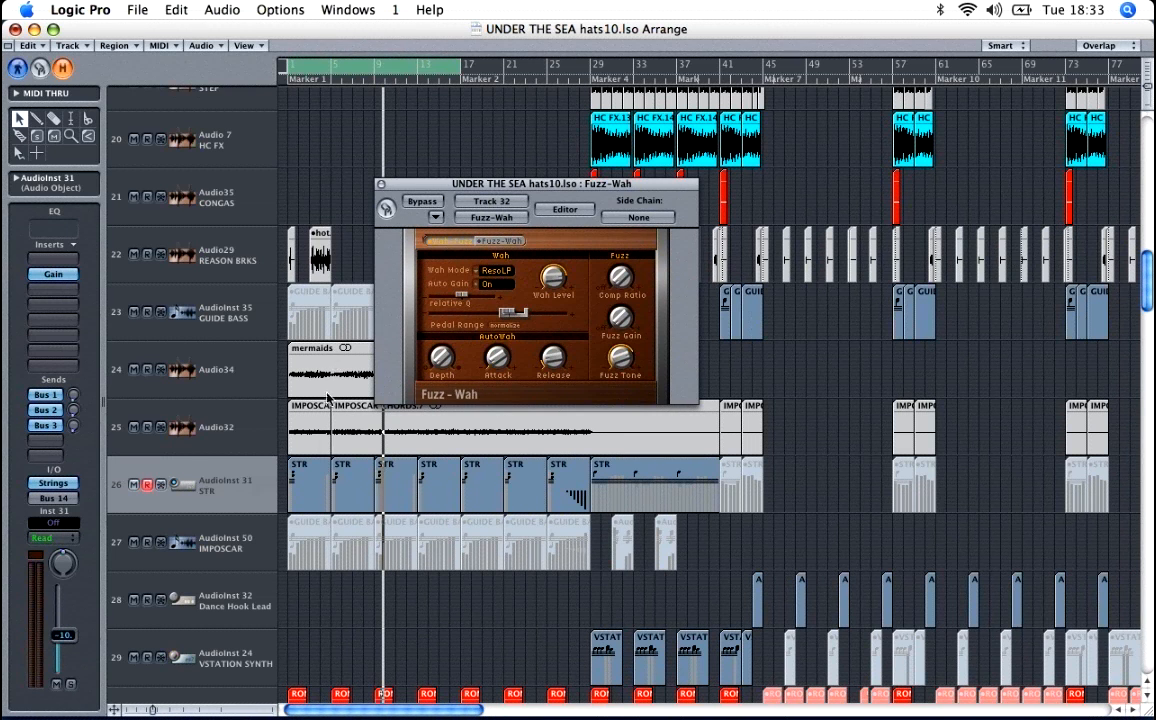
Step: Examine the notes of the first STR region in the piano roll, with the Fuzz-Wah window moved out of the way
double_click(316, 478)
left_click_drag(409, 188, 732, 485)
scroll(221, 279, "up", 2)
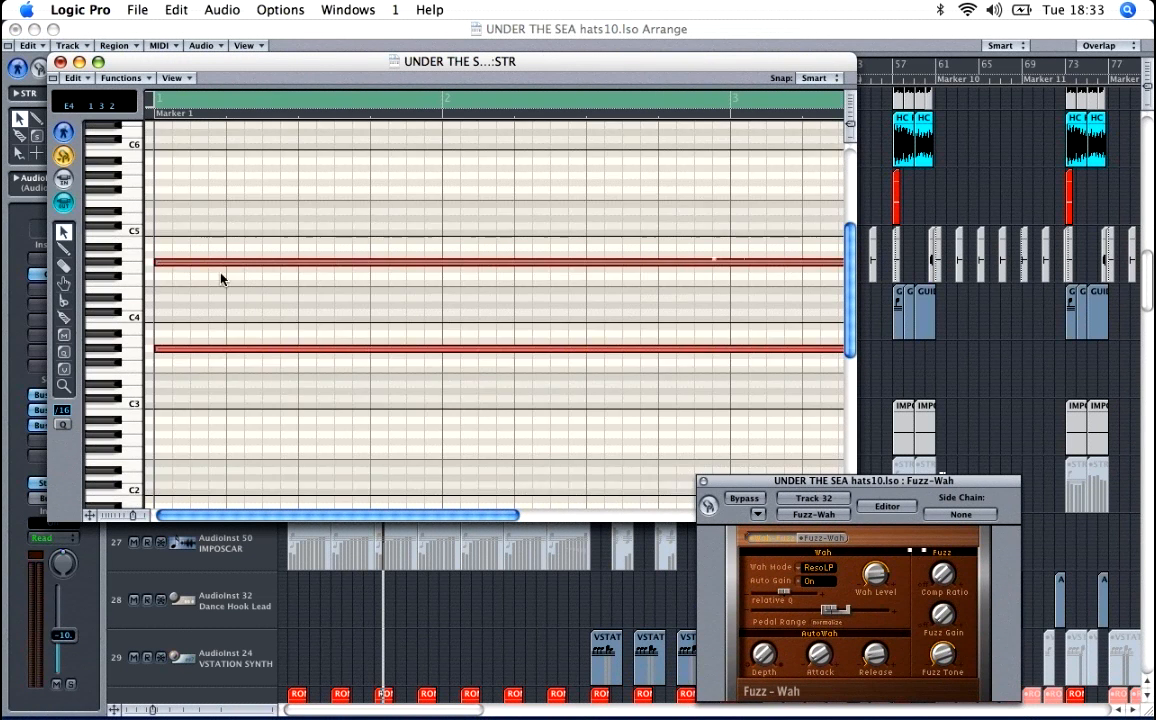
scroll(221, 279, "down", 2)
left_click(60, 61)
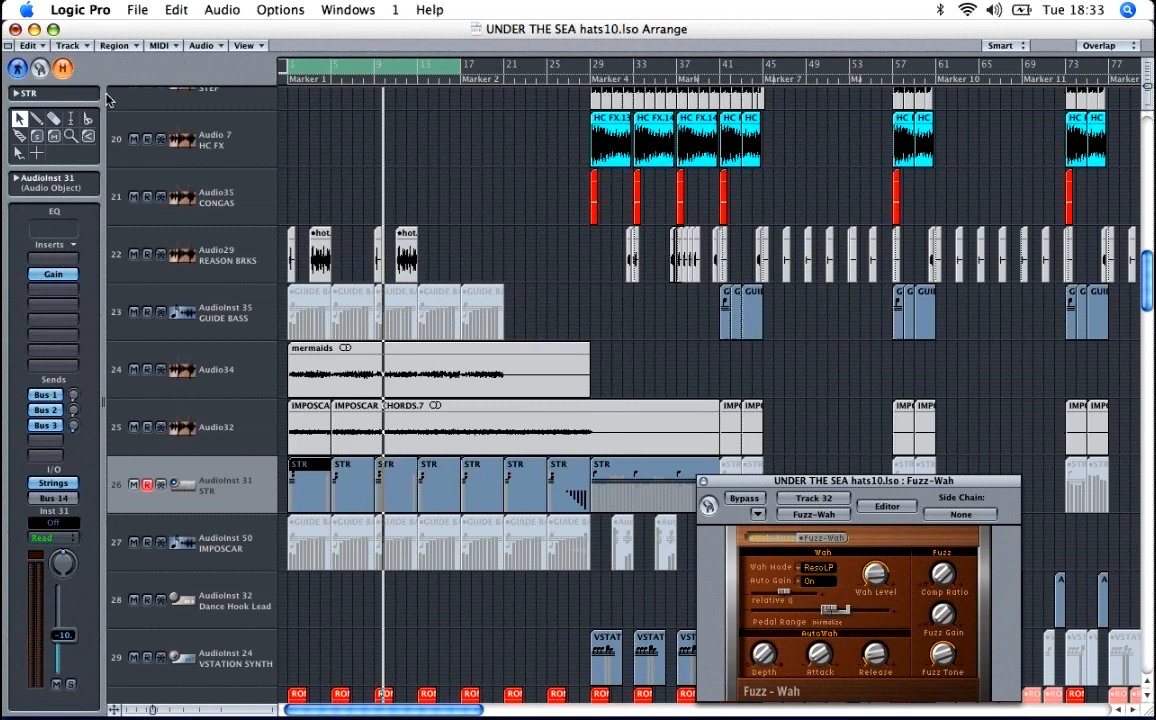
Step: Audition the STR strings track in solo, and play the arrangement with solo off
left_click(72, 686)
key("space")
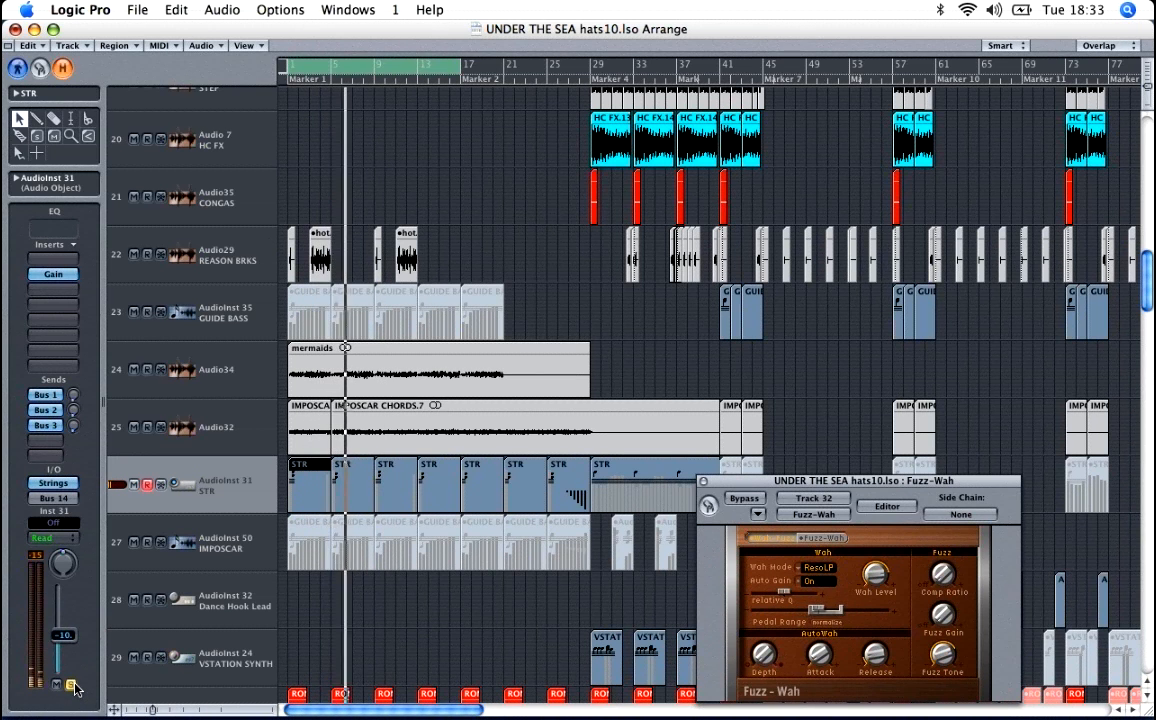
left_click(72, 686)
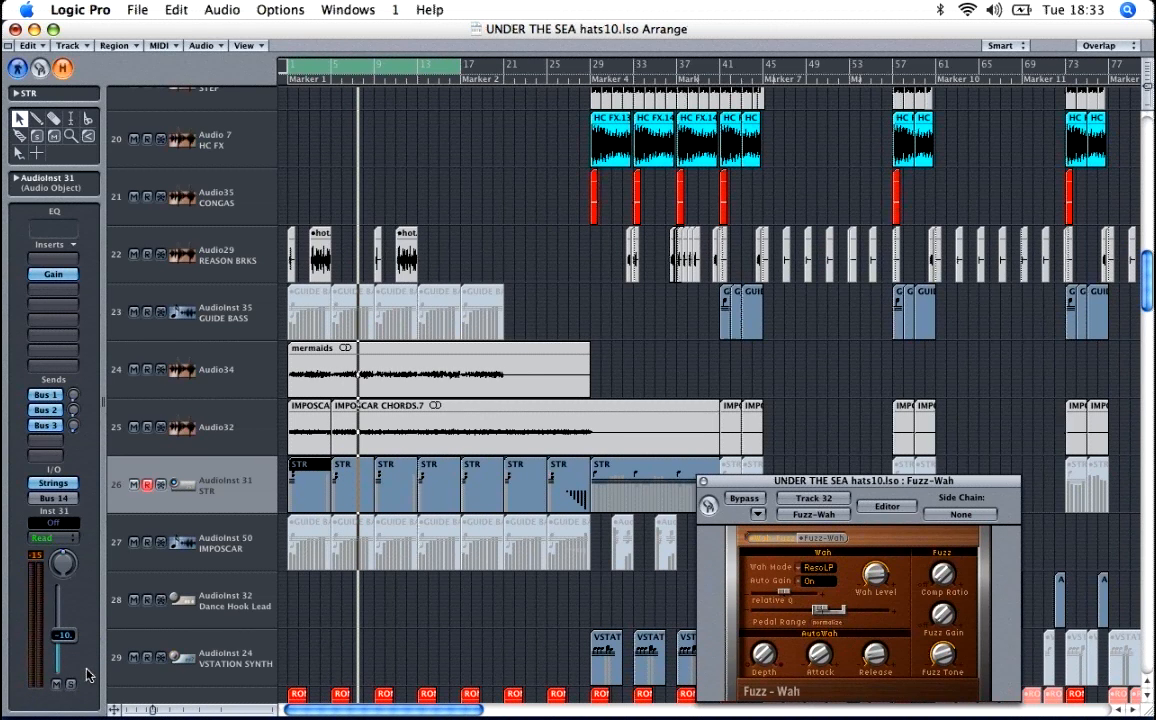
key("space")
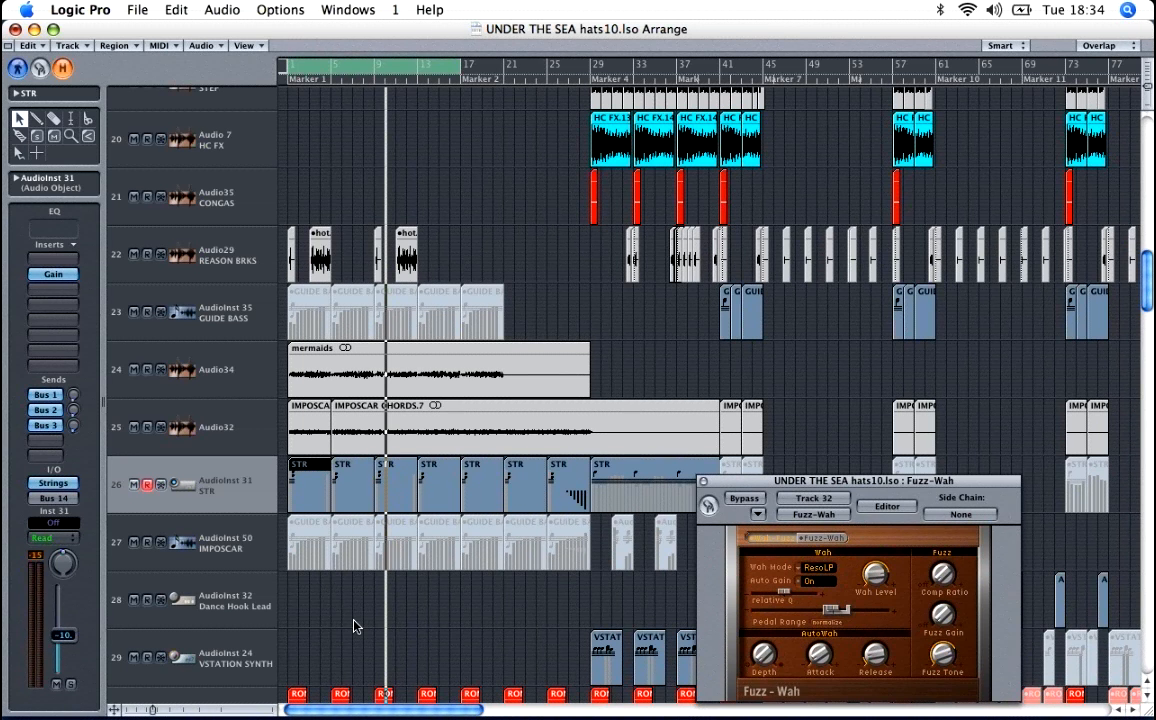
Step: Audition the RONI CRSH track in solo and view the settings of its TpDelay effect
scroll(353, 626, "down", 1)
scroll(355, 627, "down", 5)
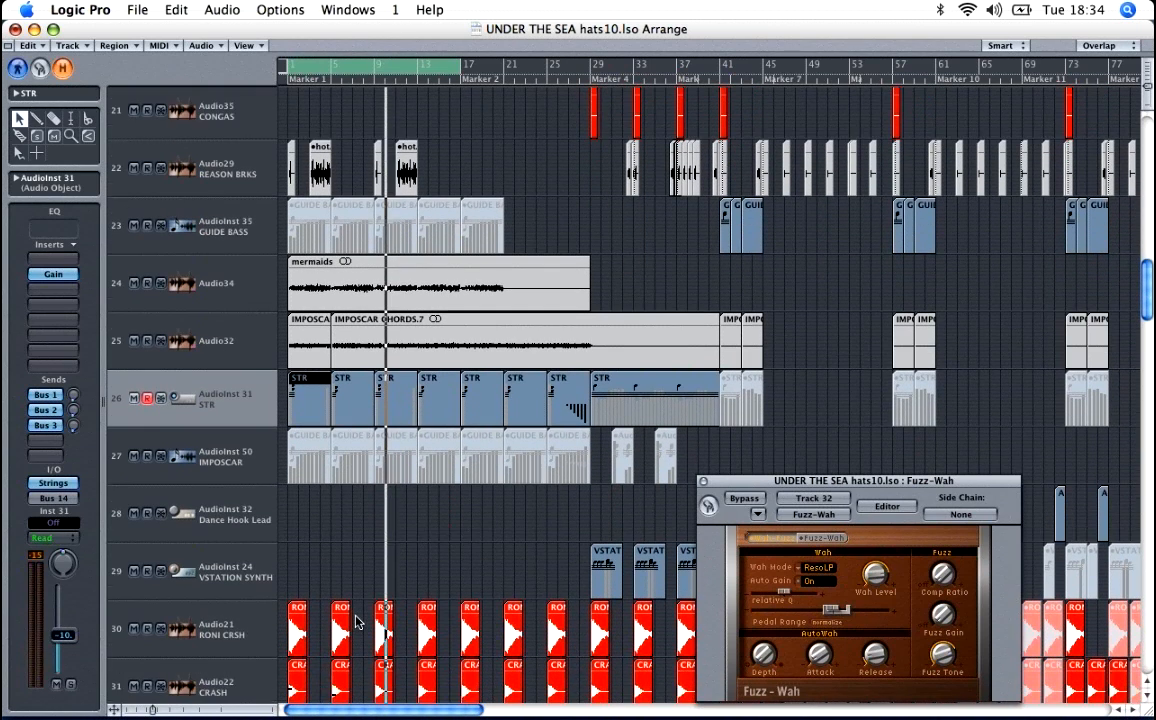
scroll(355, 622, "down", 5)
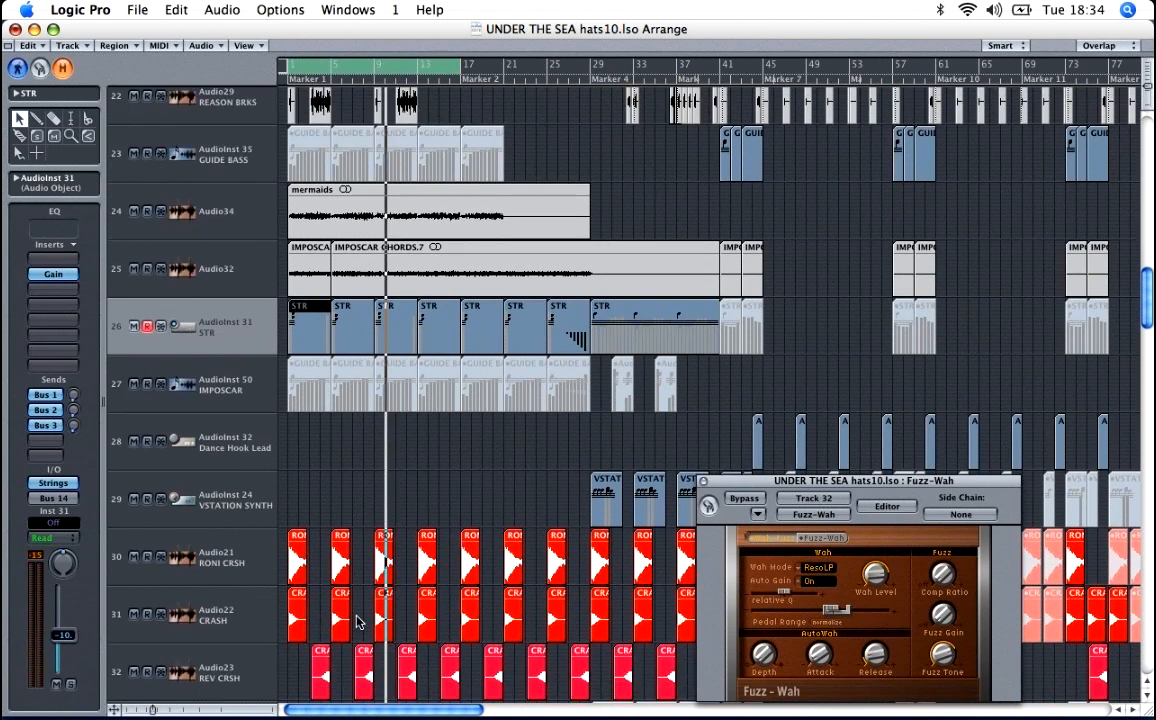
scroll(356, 622, "down", 3)
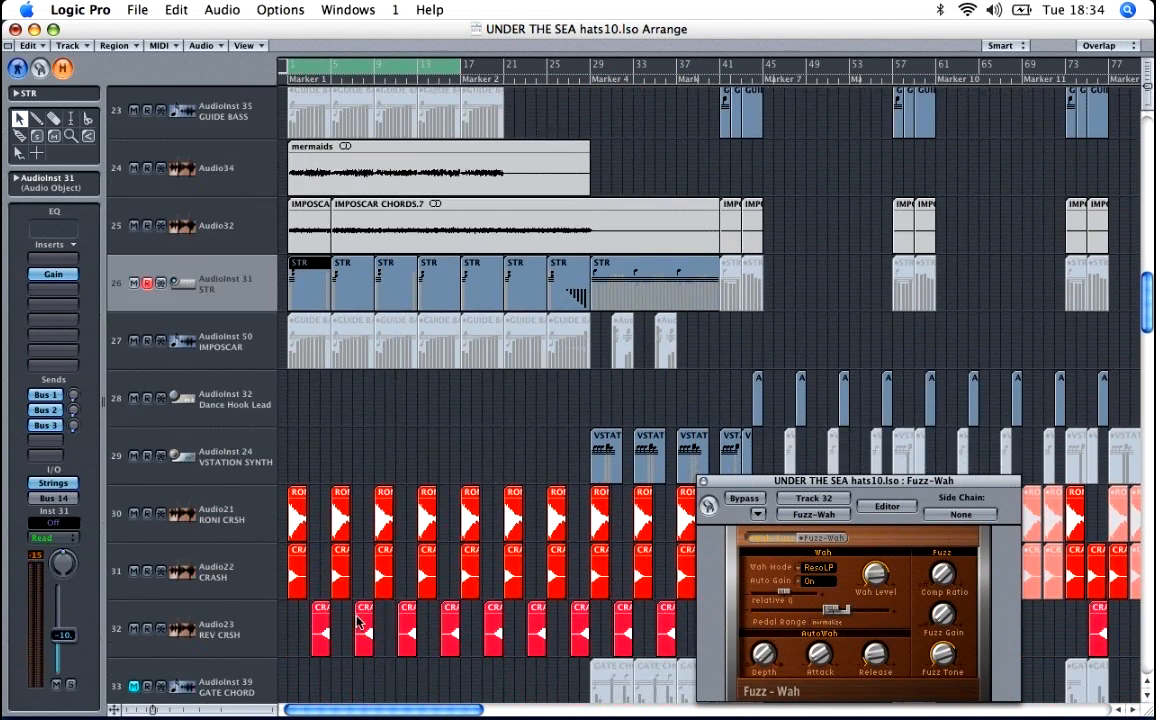
left_click(228, 530)
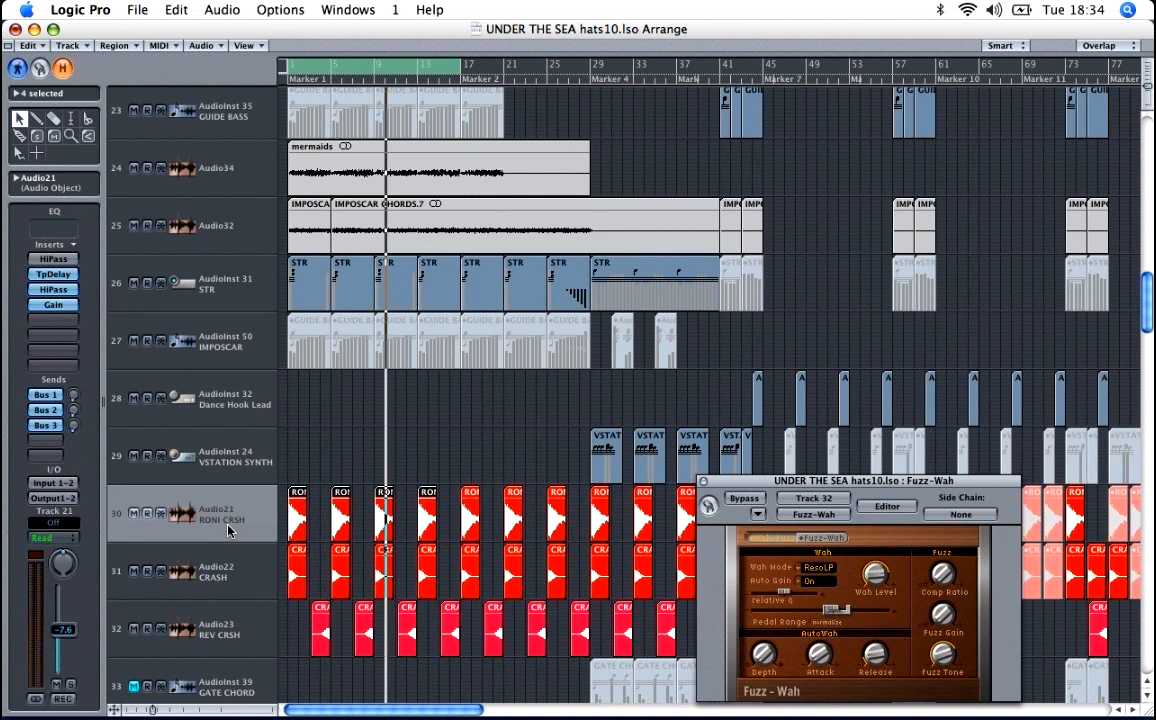
left_click(71, 684)
key("space")
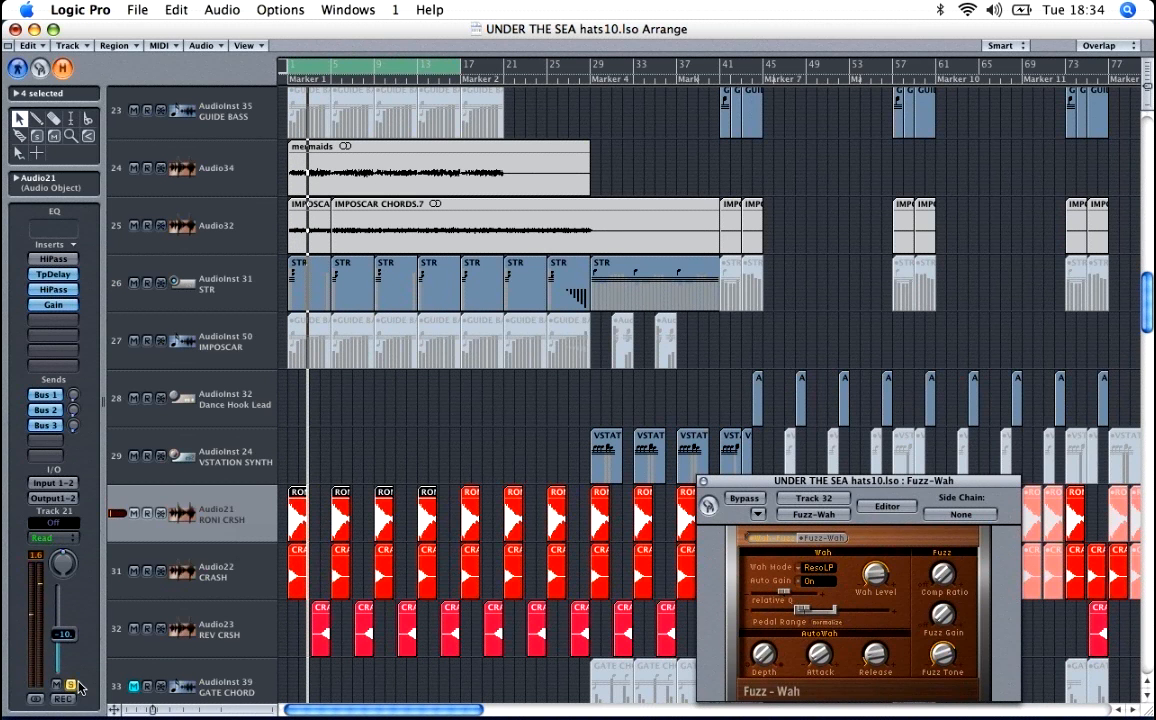
left_click(71, 684)
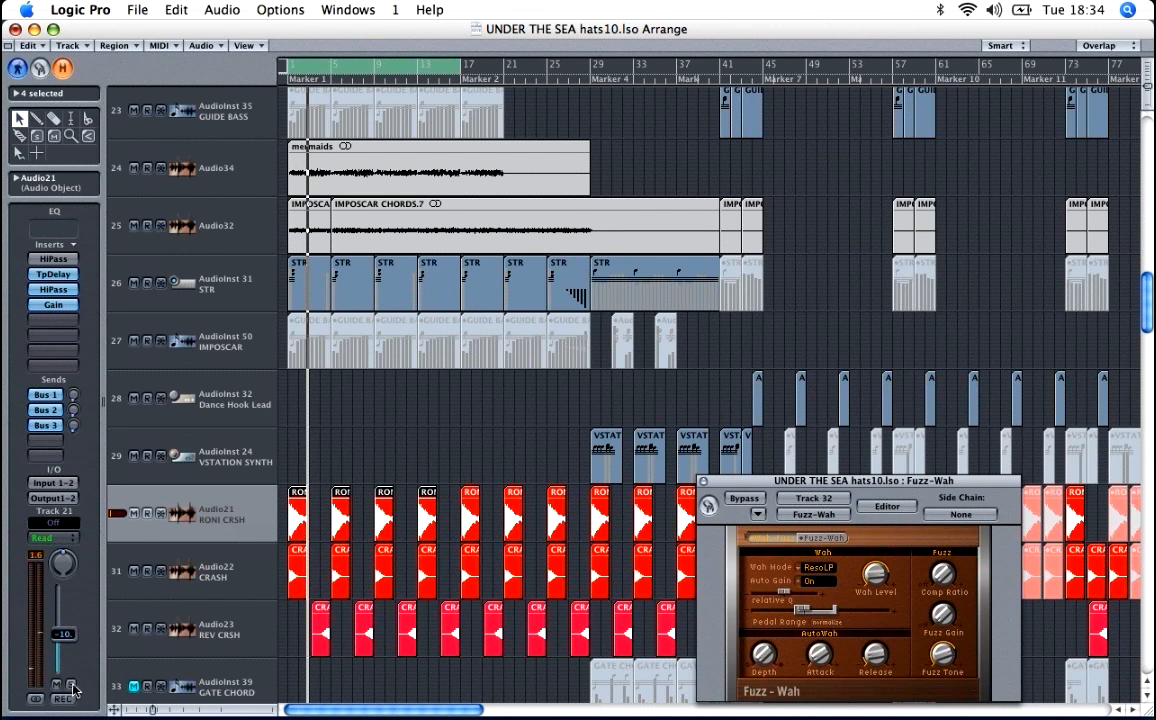
left_click(58, 275)
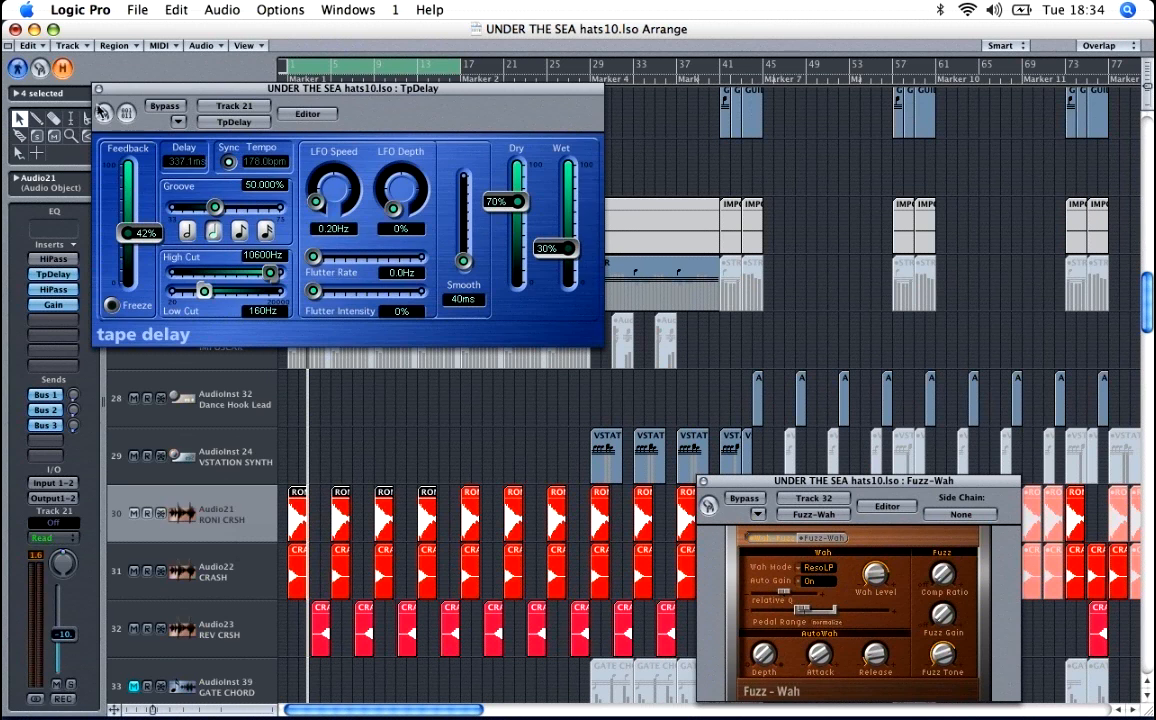
left_click(98, 88)
Step: Audition the CRASH track in solo and select the REV CRSH track
left_click(215, 572)
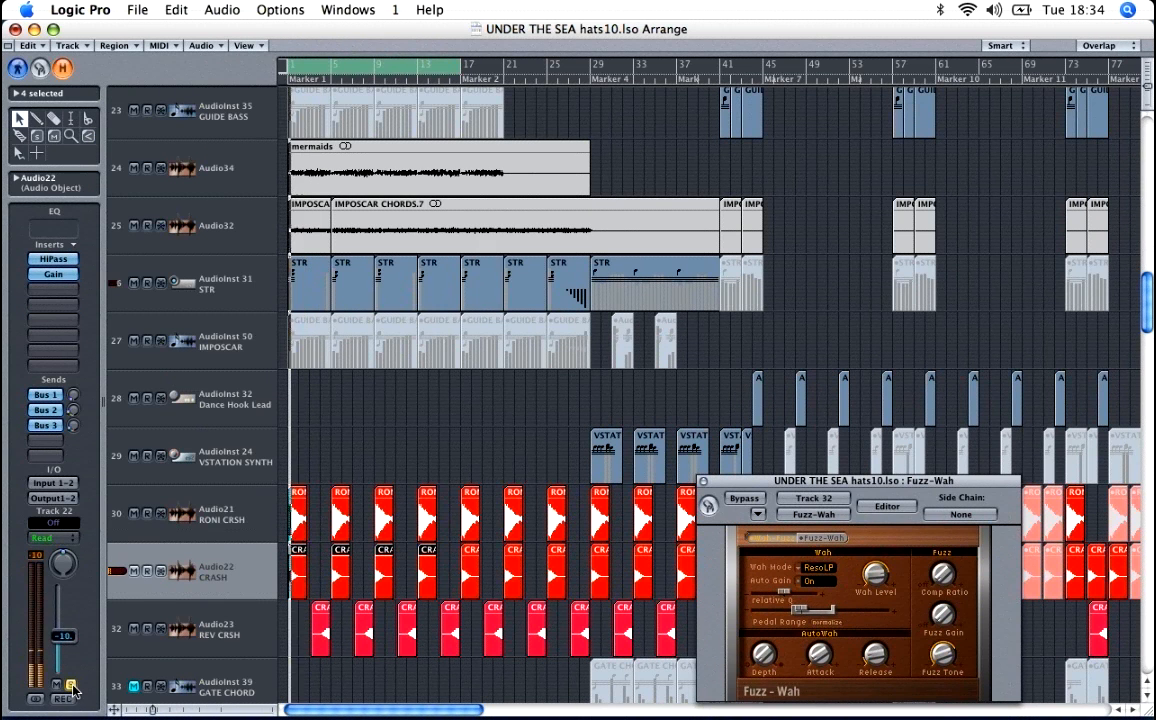
key("space")
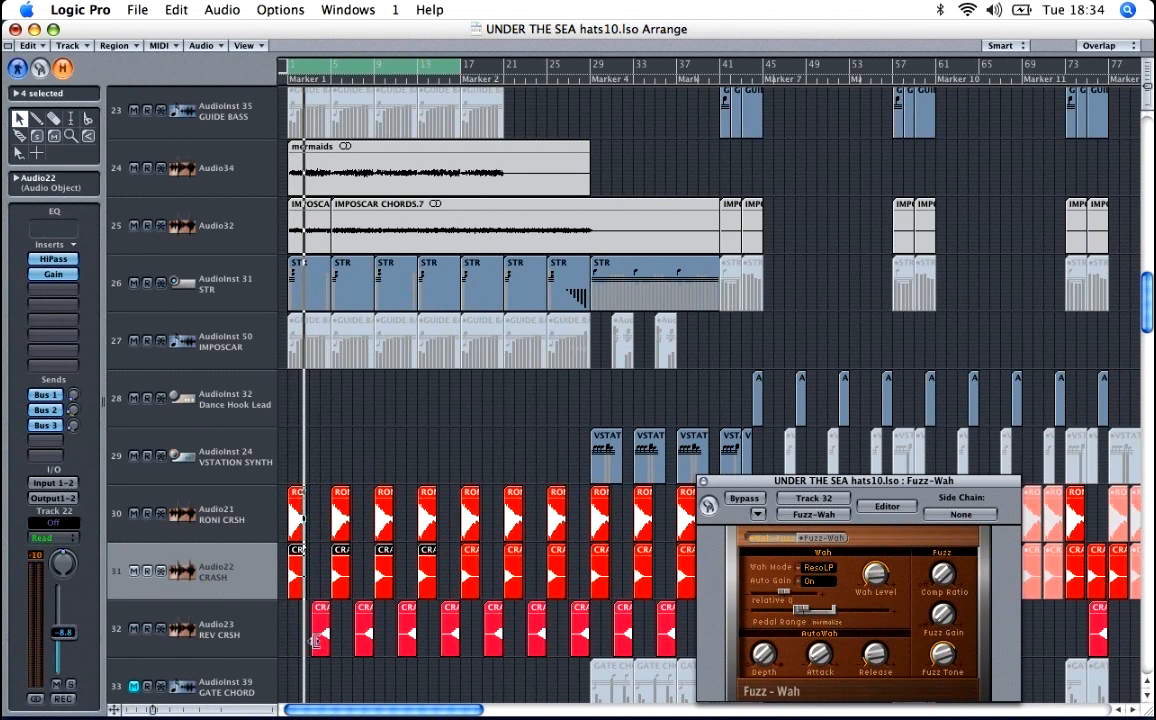
left_click(240, 630)
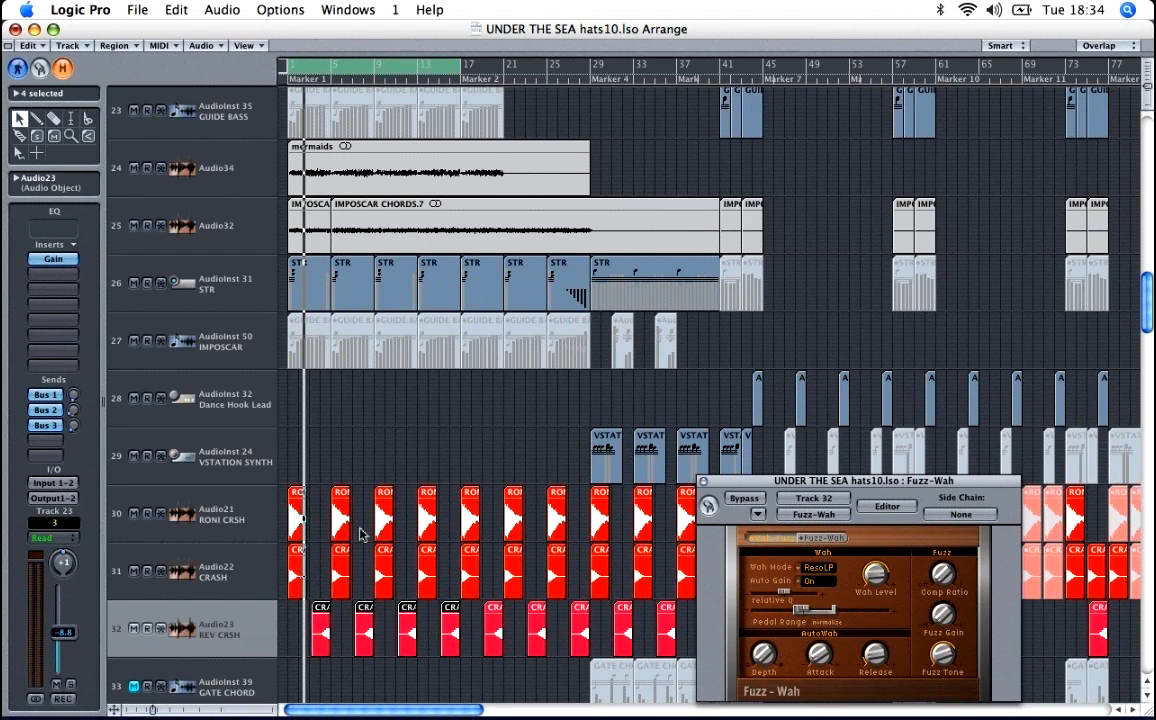
scroll(361, 534, "down", 4)
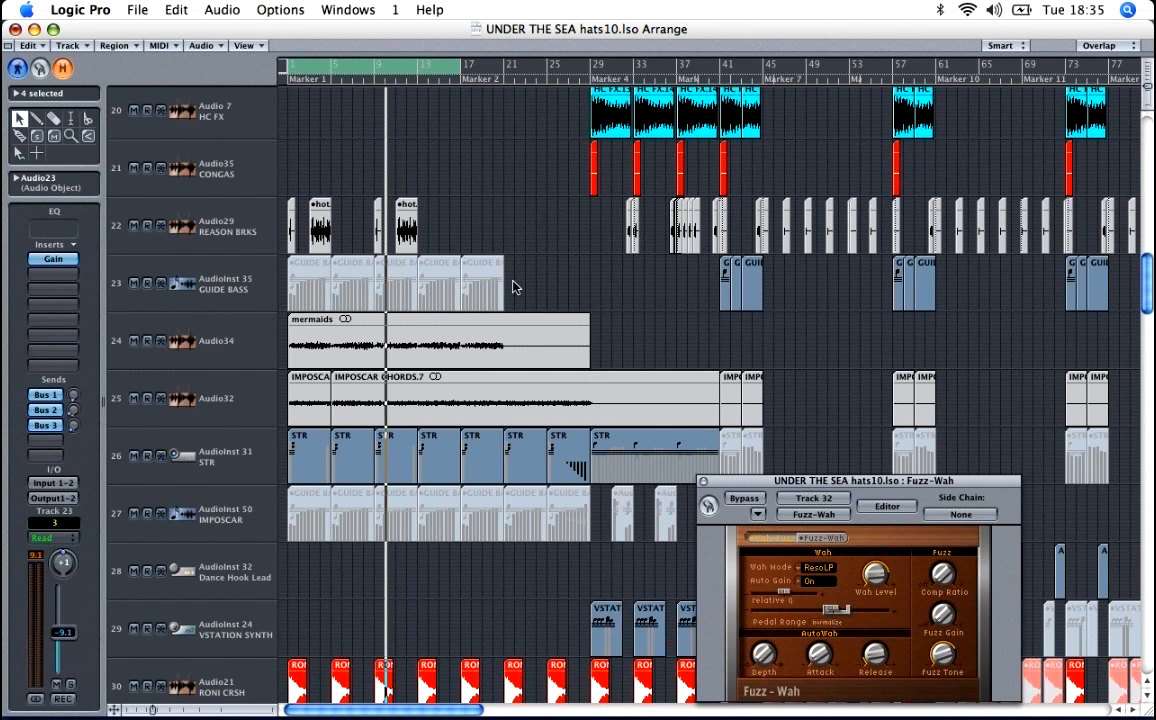
scroll(513, 287, "down", 1)
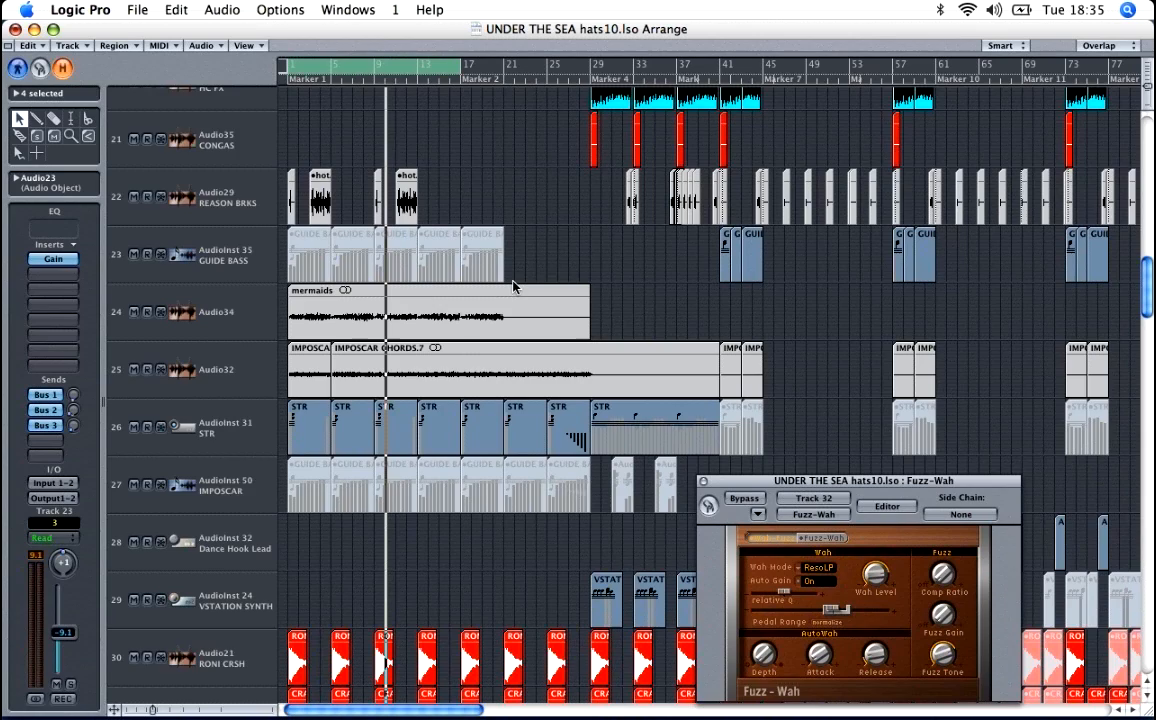
Step: Select the PoP Kit track near the end of the track list and play the arrangement
scroll(513, 287, "down", 9)
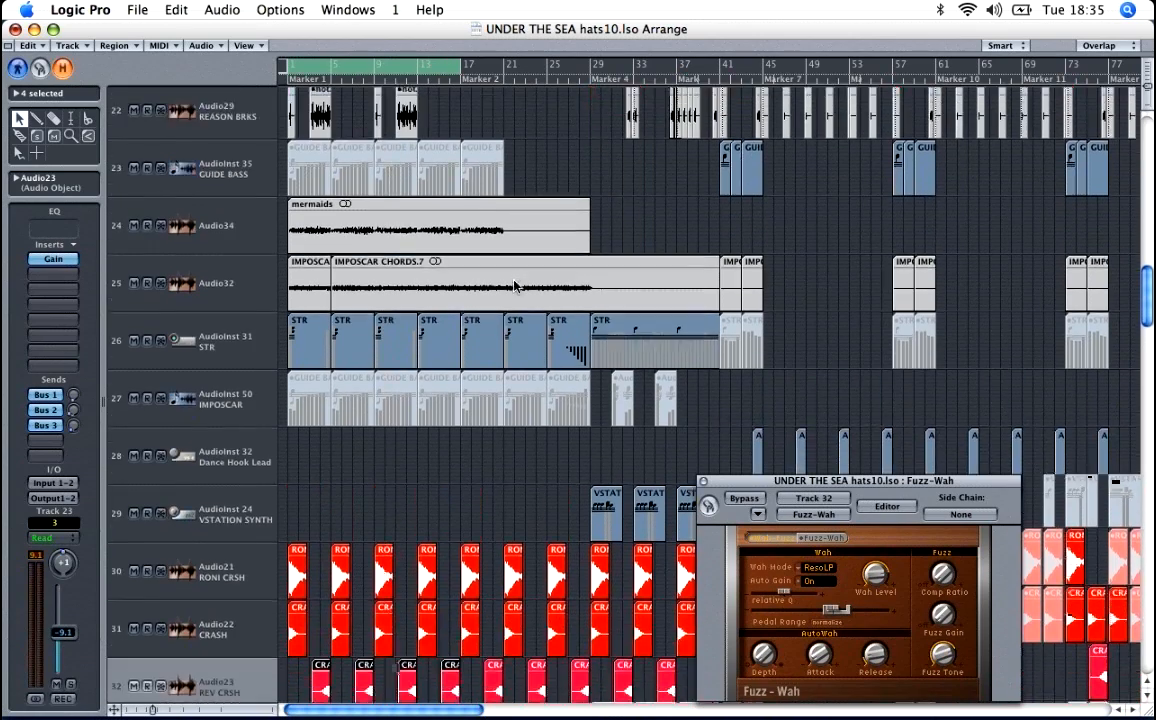
scroll(513, 286, "down", 20)
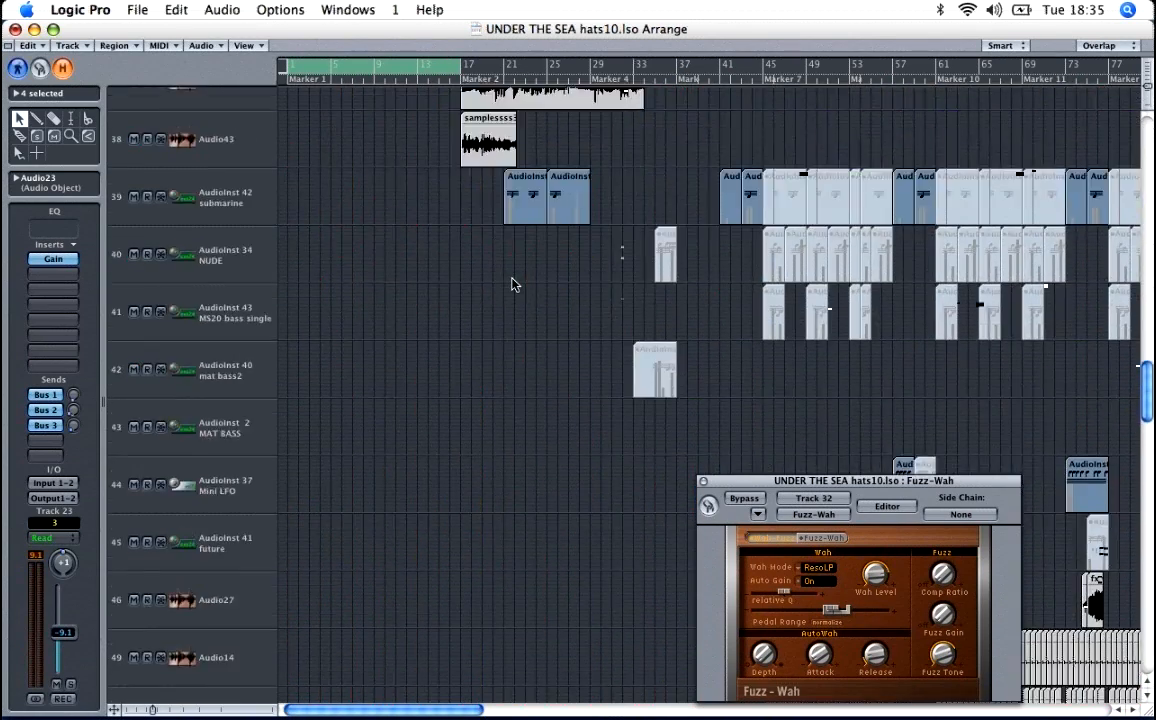
scroll(511, 285, "down", 20)
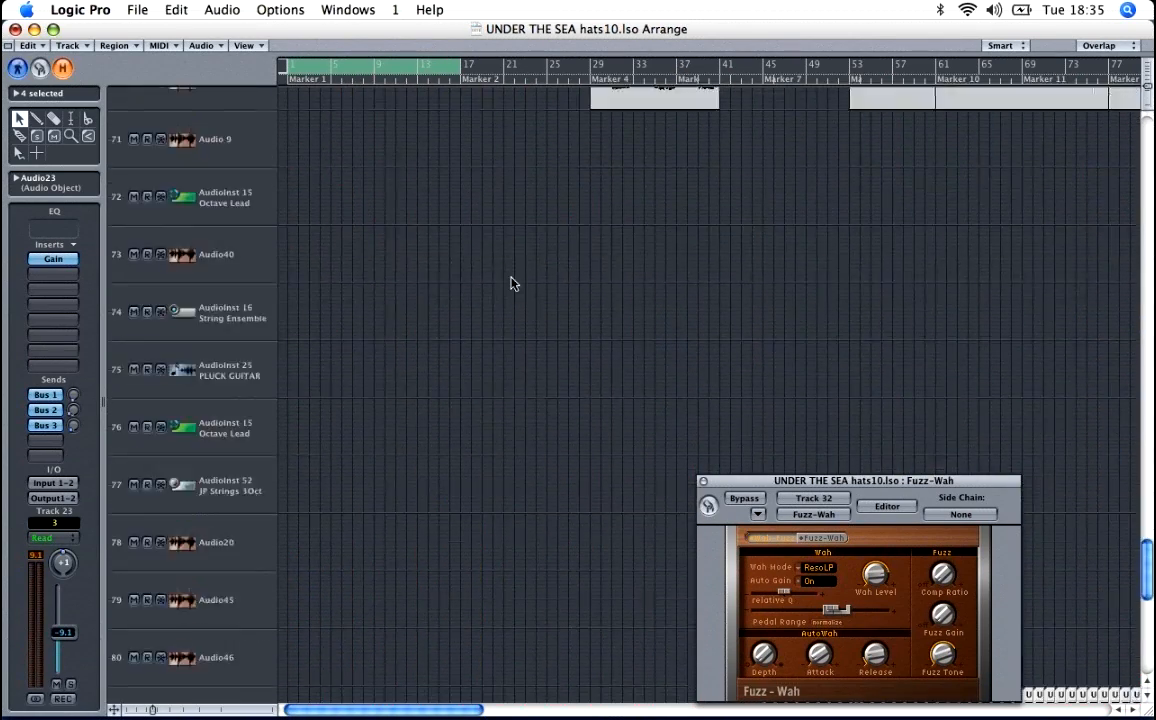
scroll(511, 285, "down", 2)
scroll(393, 344, "up", 1)
left_click(254, 421)
scroll(254, 421, "down", 1)
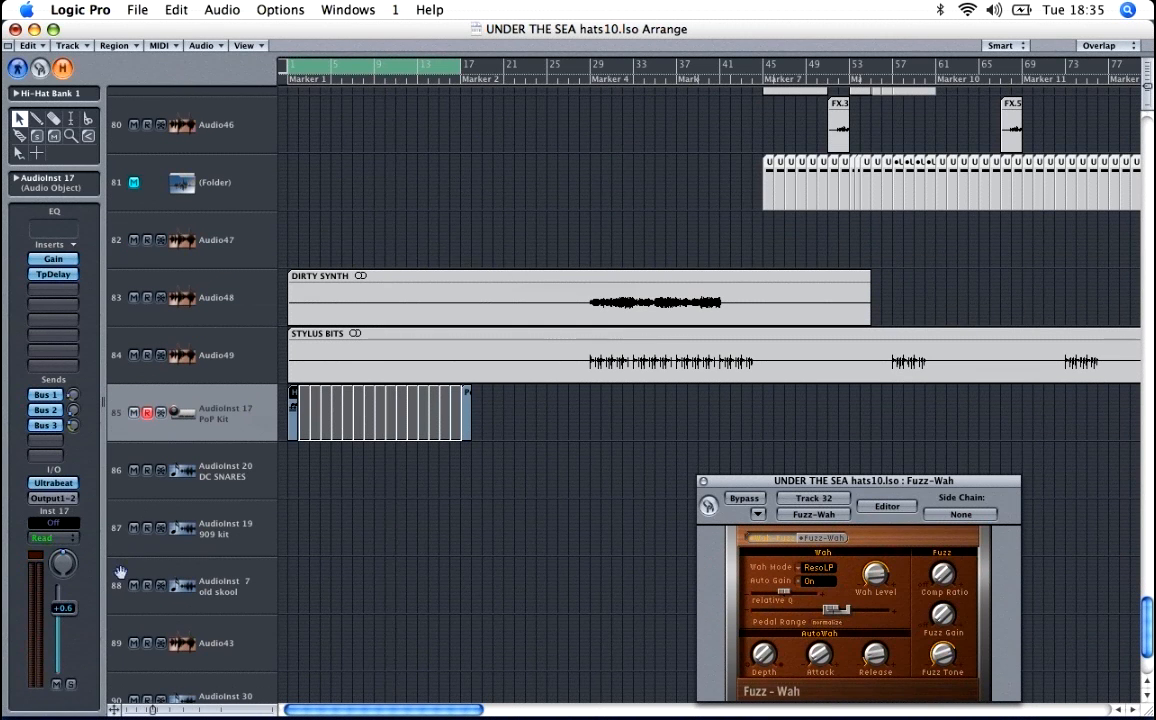
key("space")
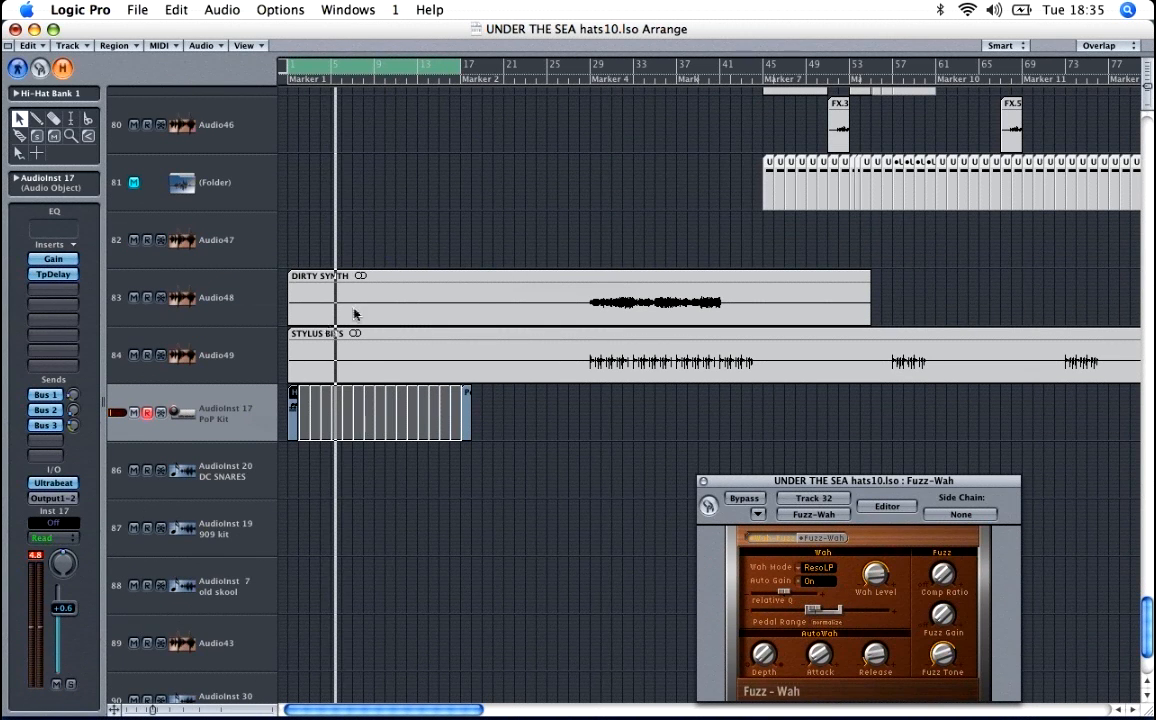
Step: Play the arrangement in a cycle over bars 21 to 29, and extend the cycle to bar 37
scroll(534, 147, "up", 1)
scroll(534, 165, "up", 1)
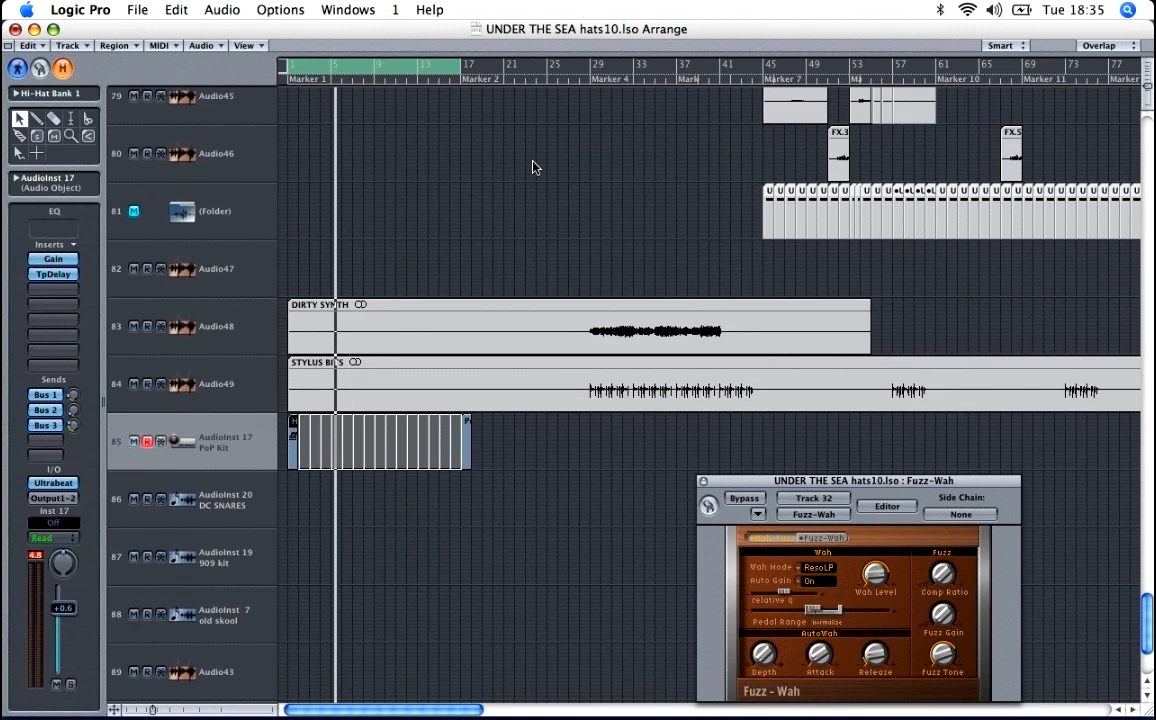
key("ctrl+Up")
key("ctrl+Up")
key("ctrl+Up")
key("ctrl+Up")
left_click(455, 70)
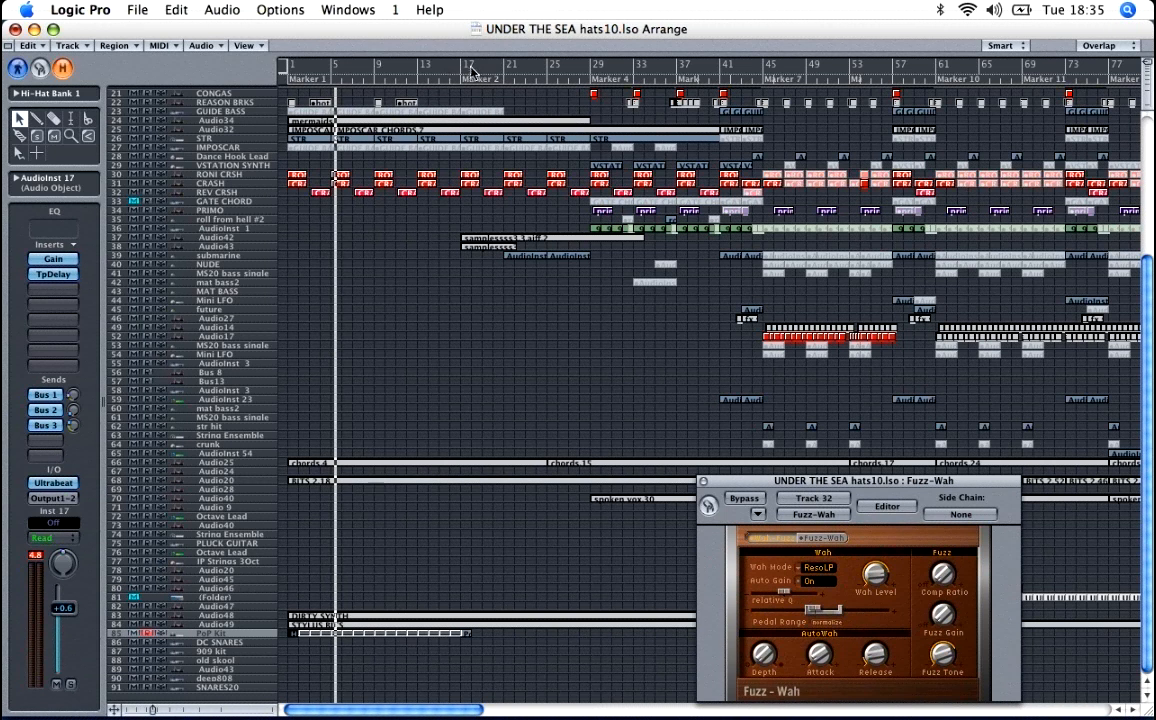
left_click_drag(460, 68, 596, 76)
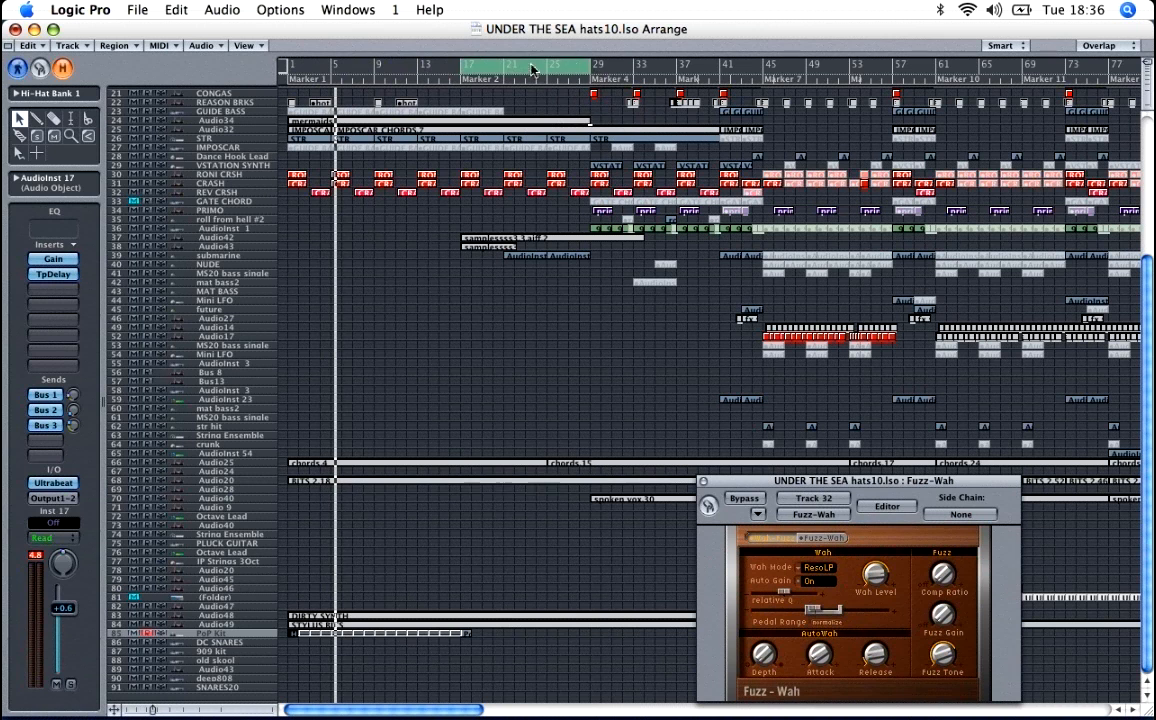
left_click_drag(510, 70, 595, 76)
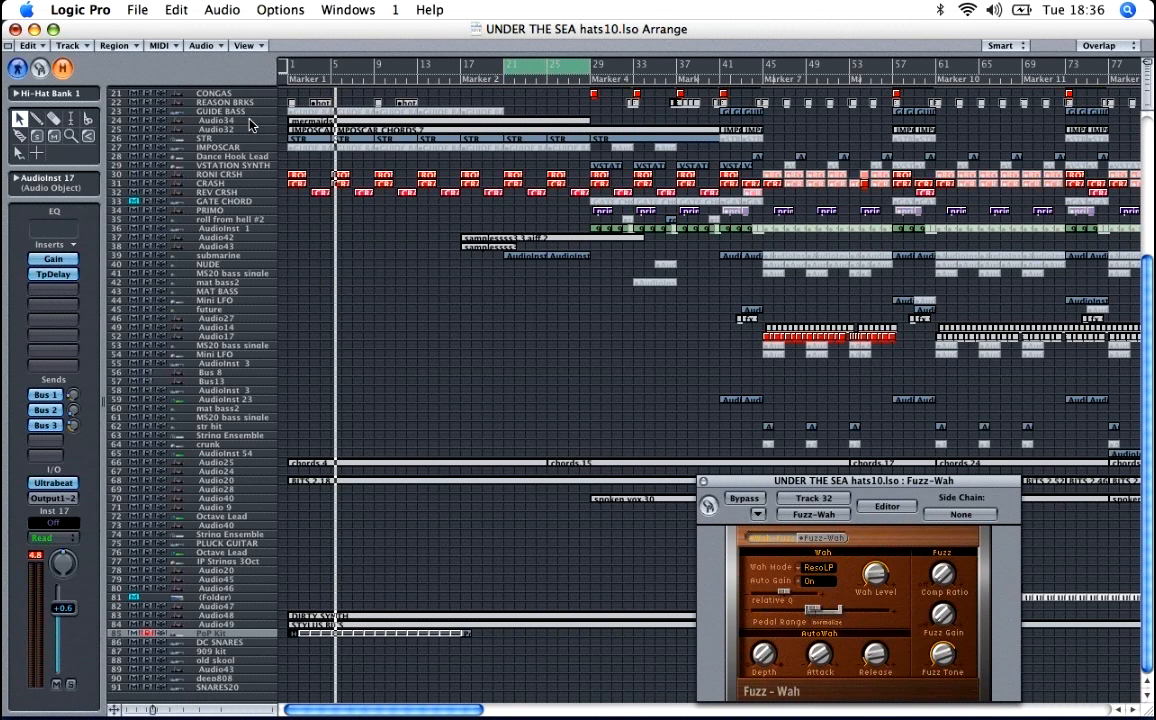
key("space")
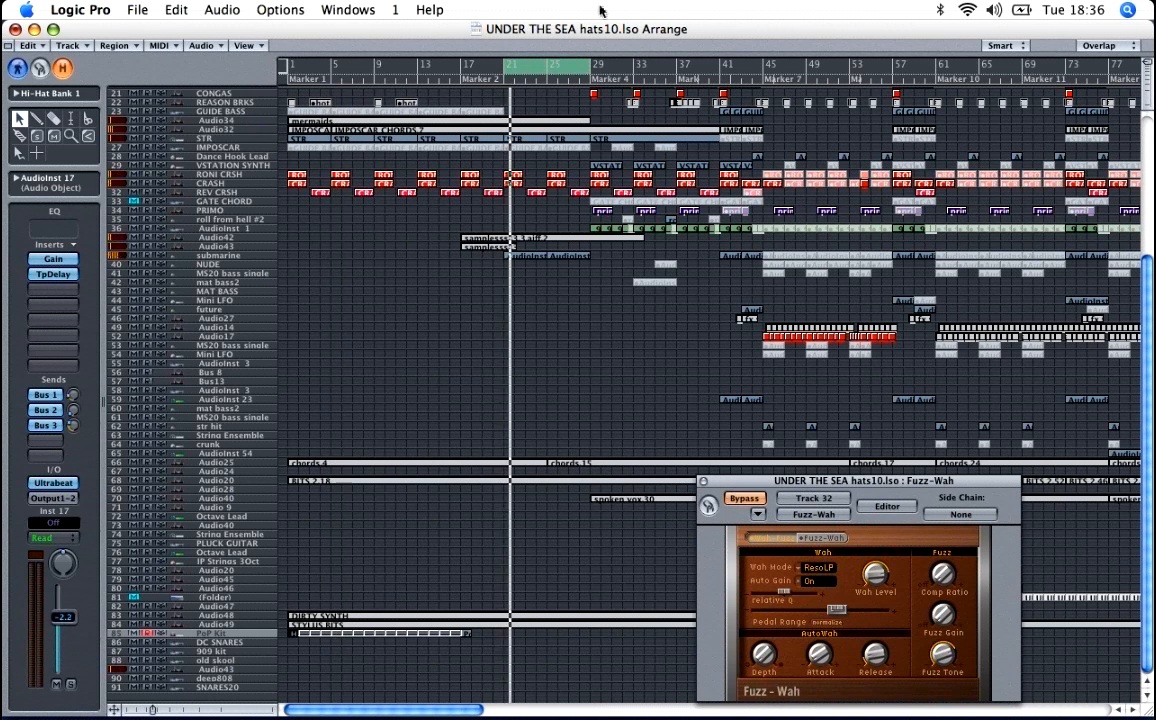
left_click_drag(589, 73, 673, 87)
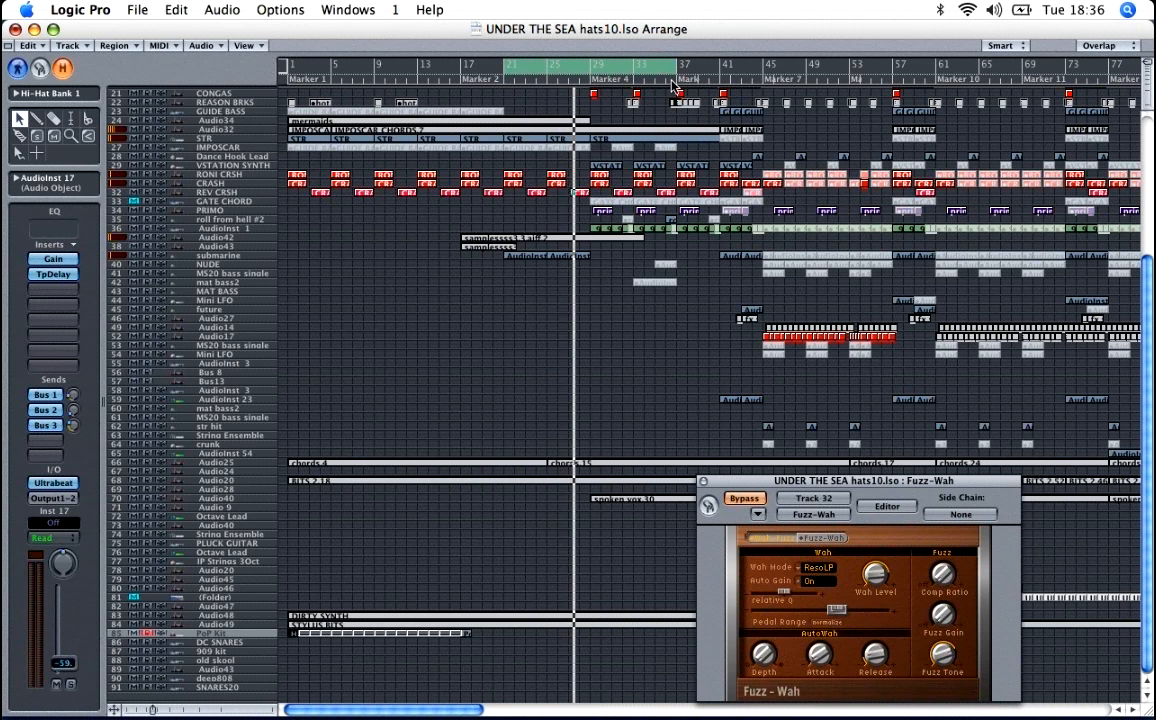
Step: Examine the pitch bend curve of the STR region at bar 25 in the piano roll using Hyper Draw
double_click(568, 145)
left_click(172, 77)
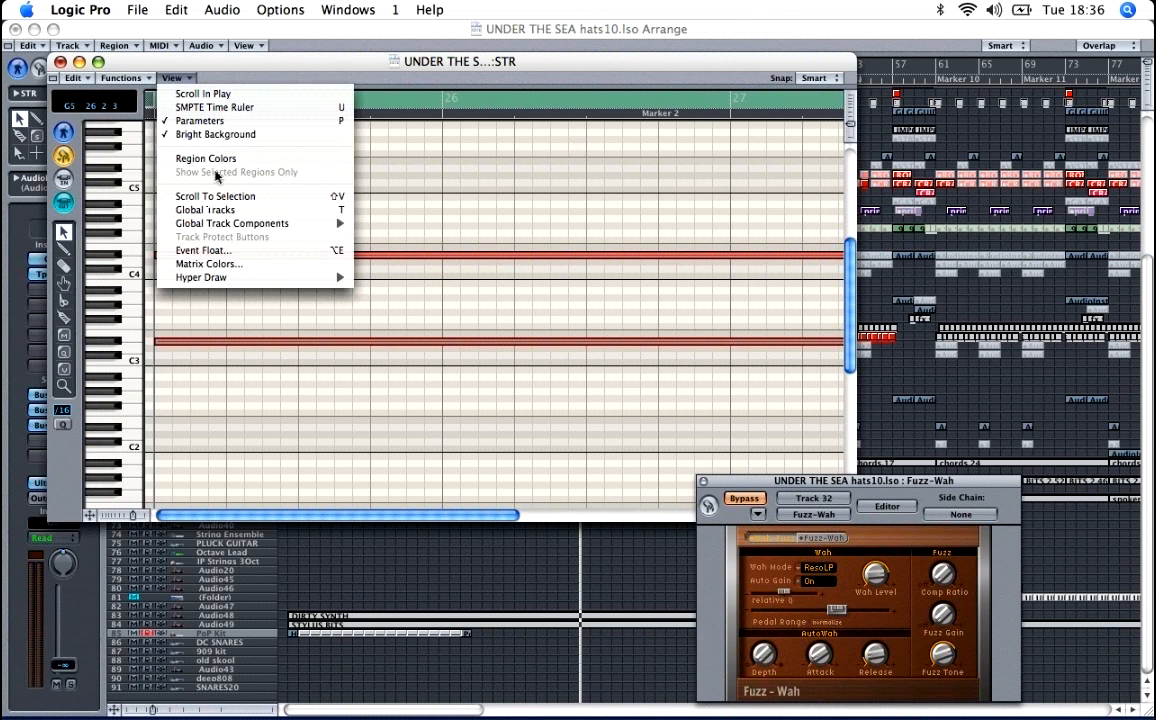
mouse_move(245, 277)
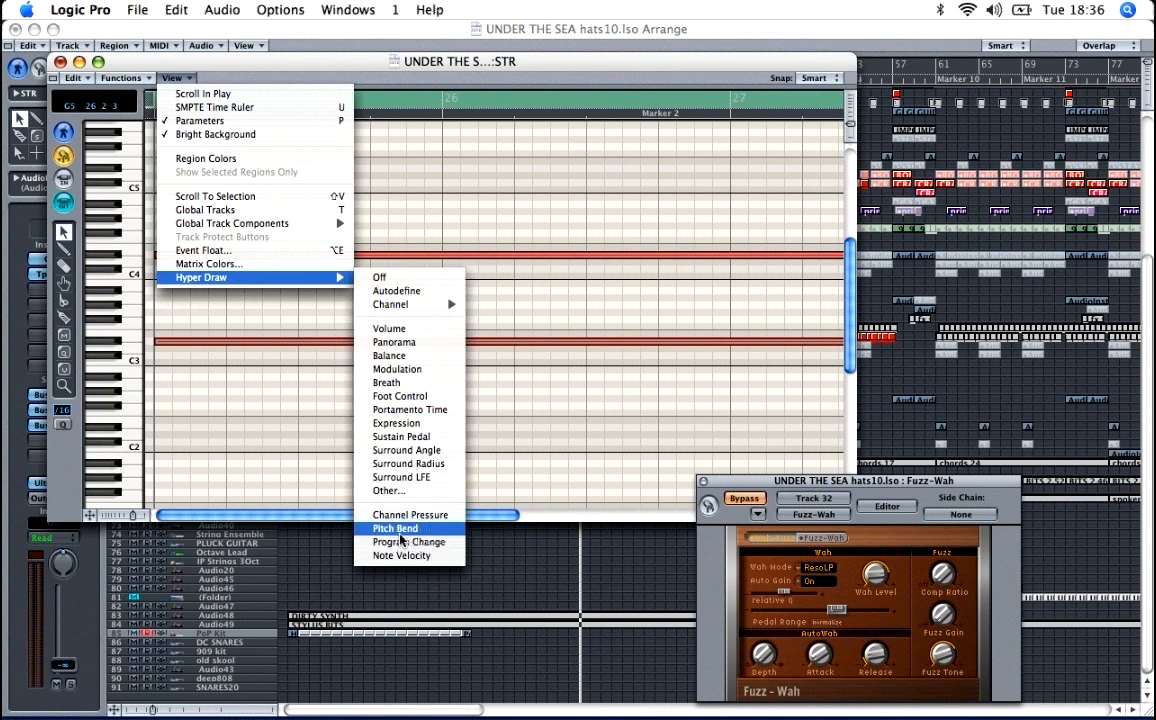
left_click(400, 537)
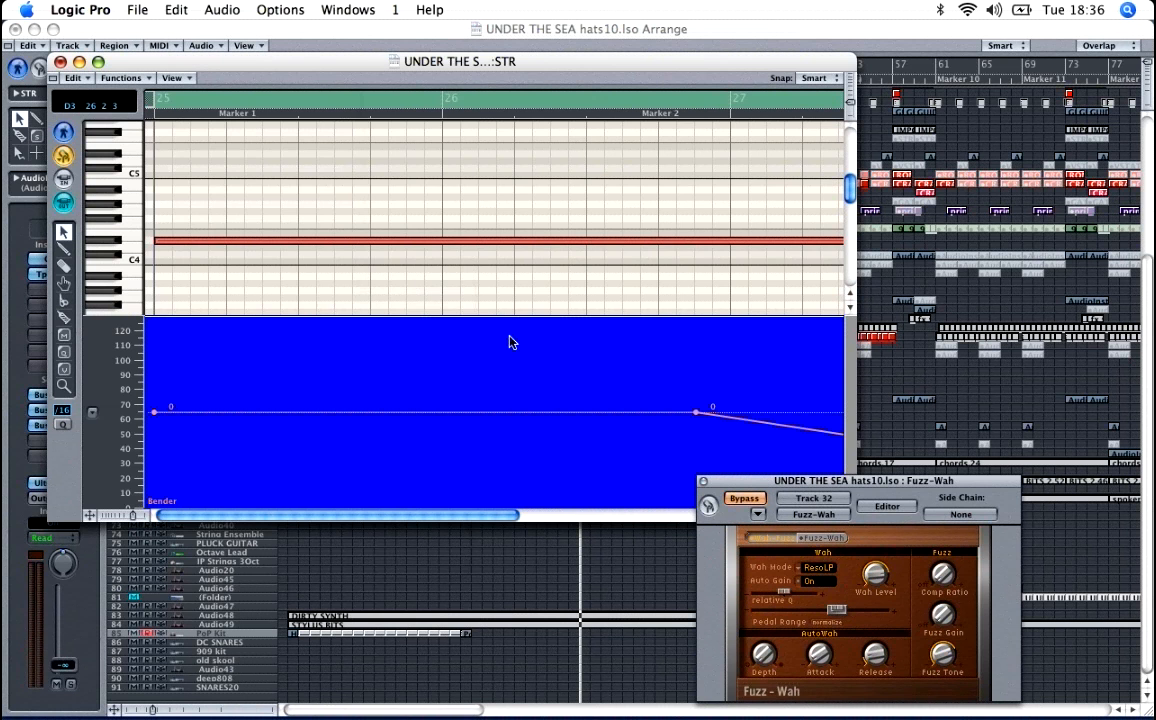
key("ctrl+Left")
key("ctrl+Left")
key("ctrl+Left")
key("ctrl+Left")
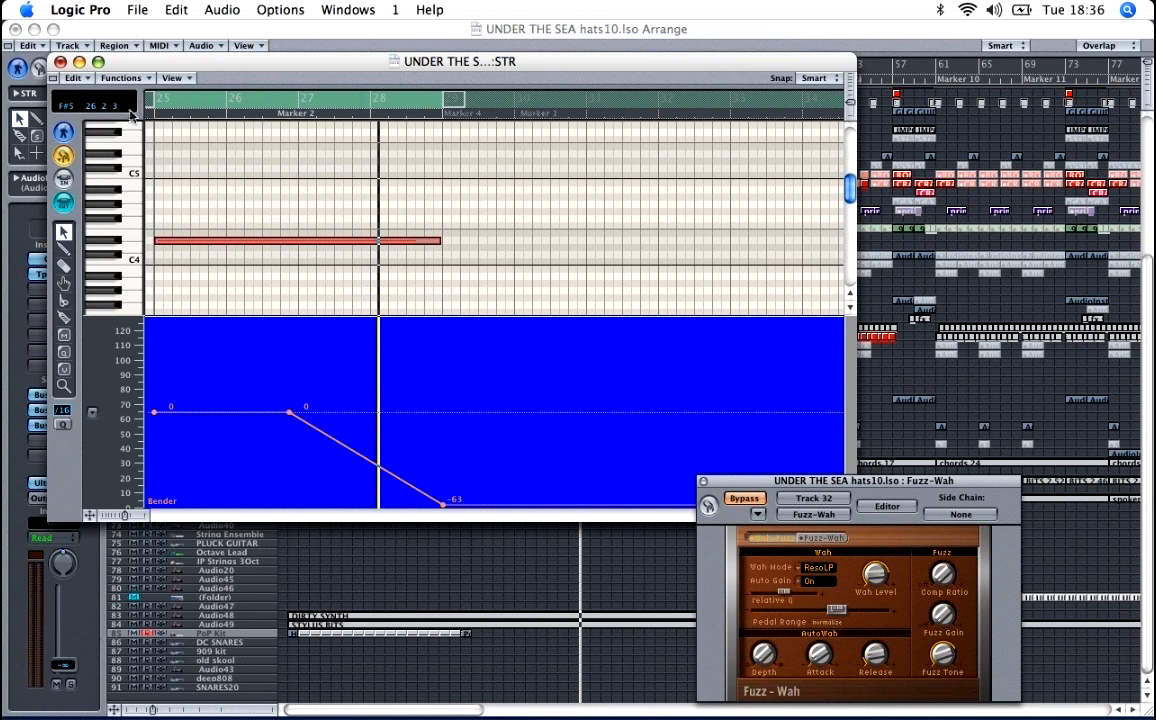
left_click(60, 61)
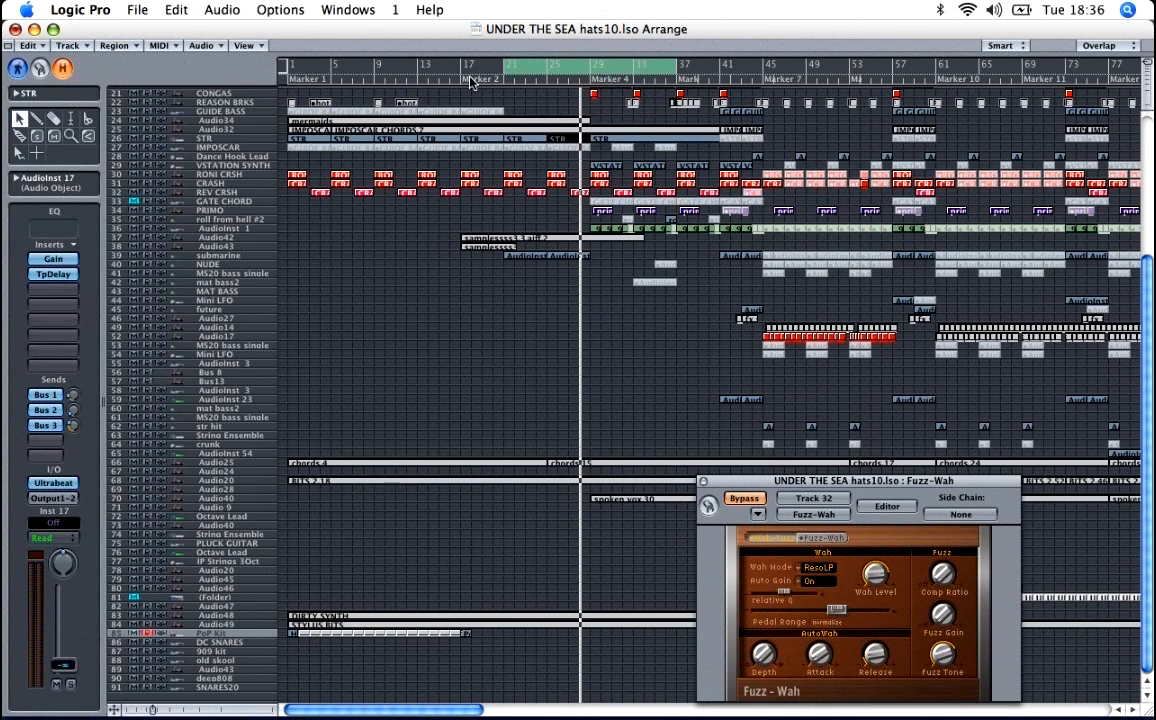
Step: Set the cycle to bars 29 to 45 and play that section of the arrangement
left_click_drag(540, 65, 627, 65)
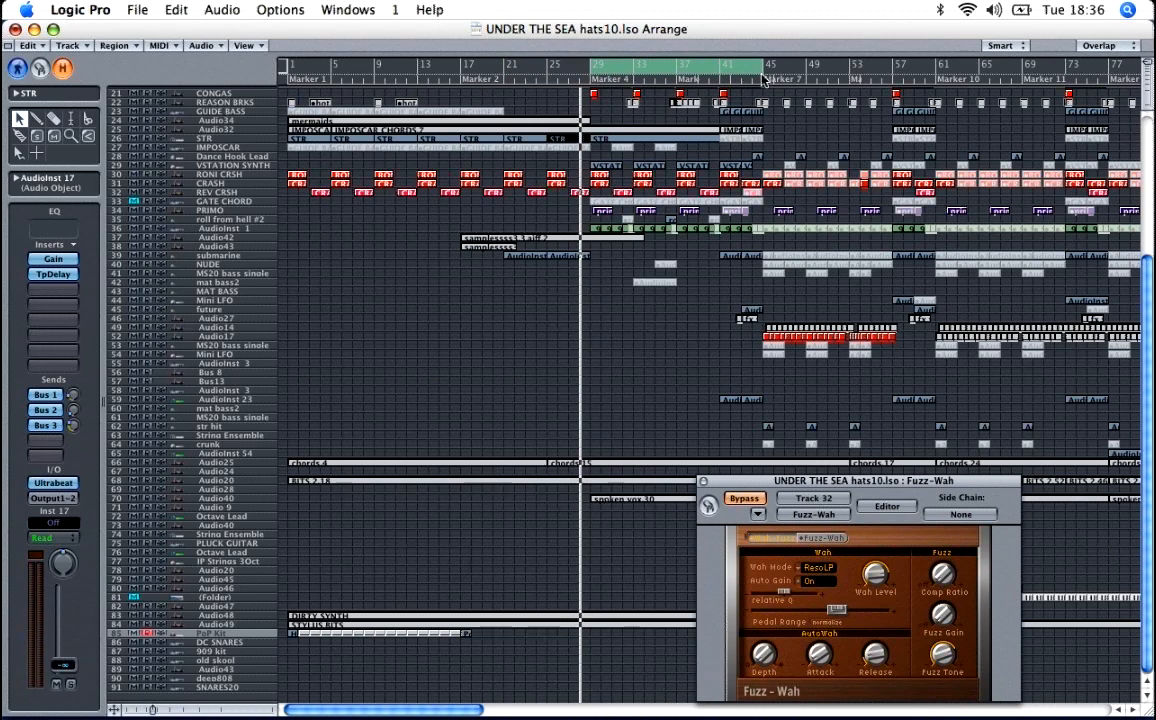
scroll(590, 343, "up", 4)
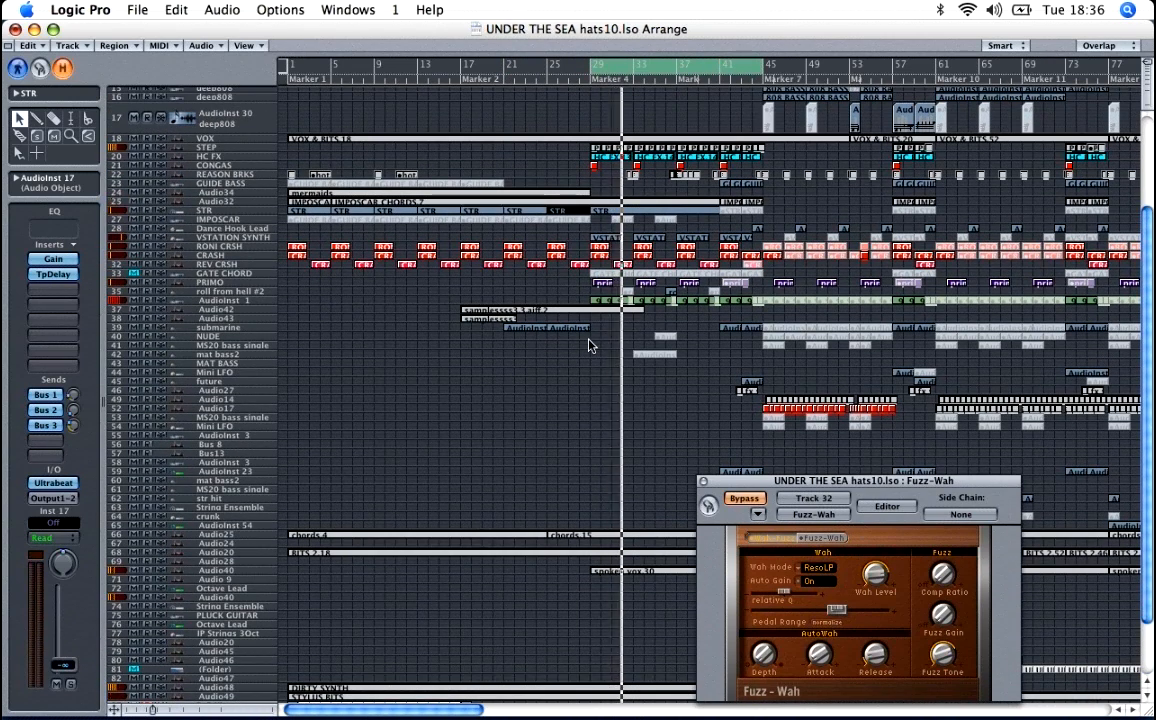
scroll(558, 195, "up", 3)
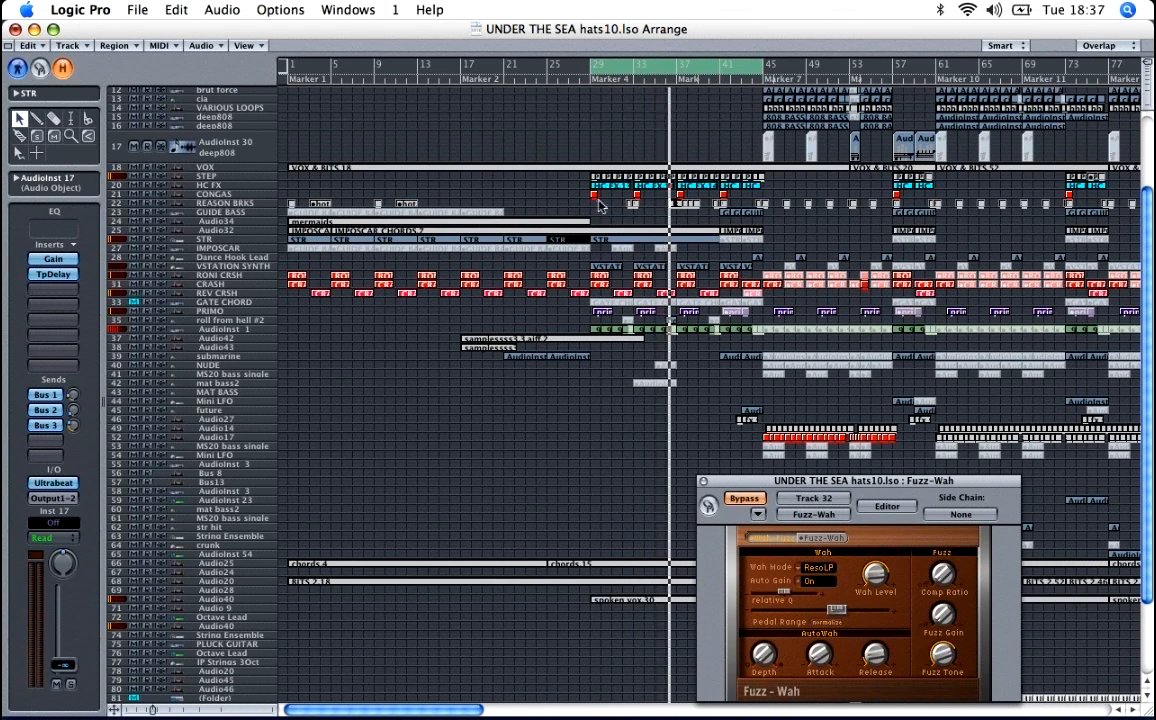
key("space")
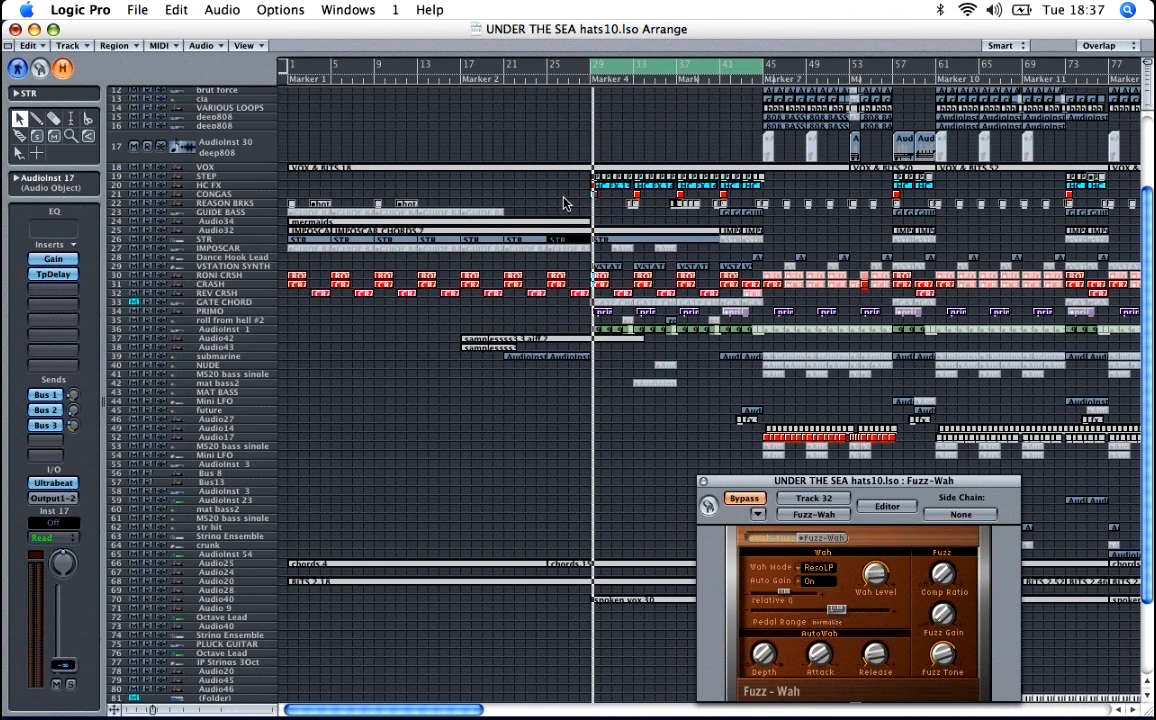
scroll(563, 203, "up", 1)
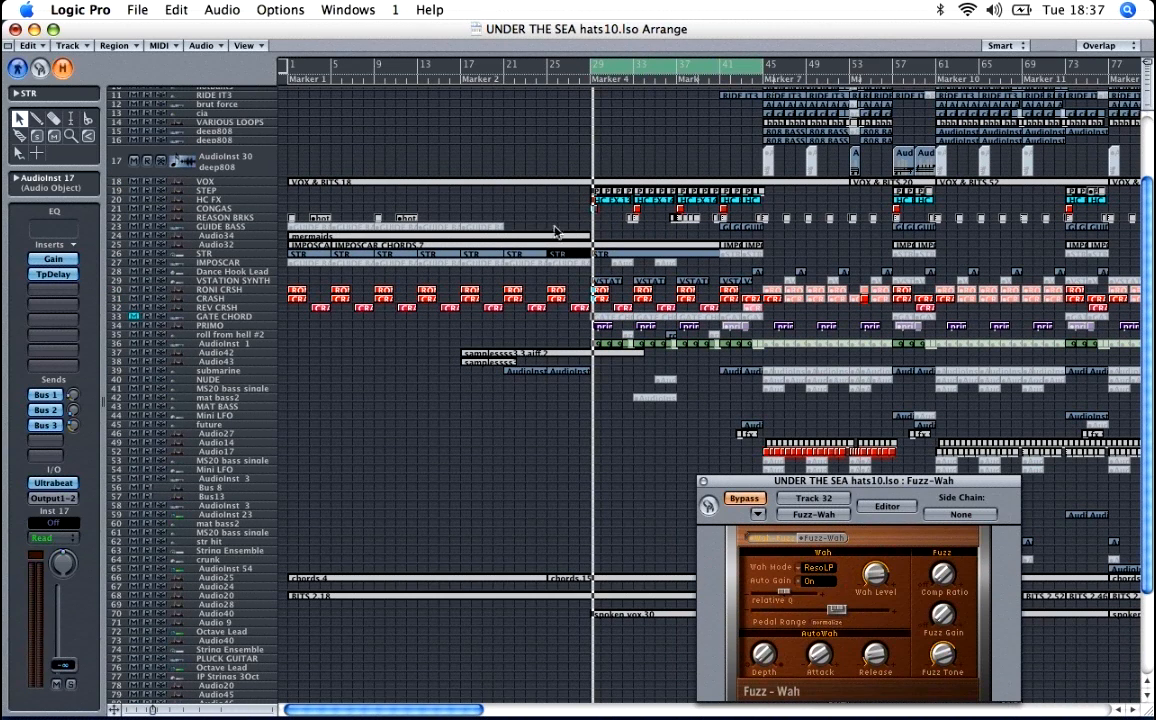
Step: Select the VSTATION SYNTH track and examine its regions from bar 29 up close
left_click(250, 289)
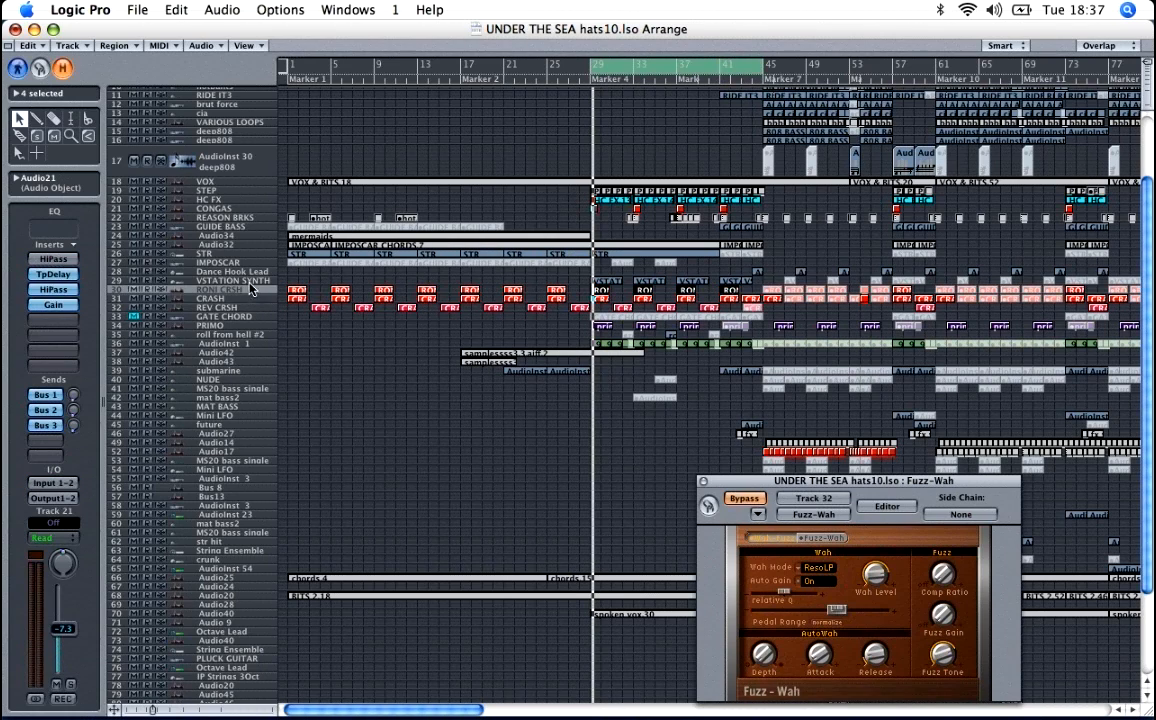
left_click(251, 282)
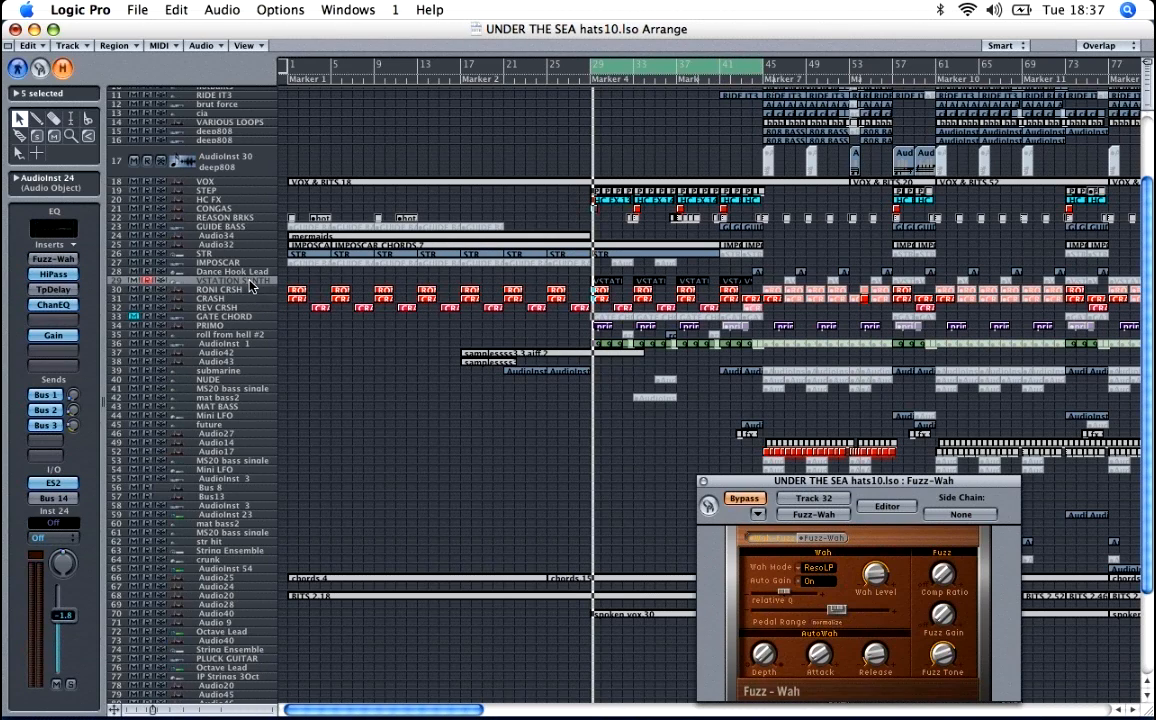
key("ctrl+Down")
key("ctrl+Down")
key("ctrl+Down")
key("ctrl+Down")
key("ctrl+Down")
key("ctrl+Down")
key("ctrl+Down")
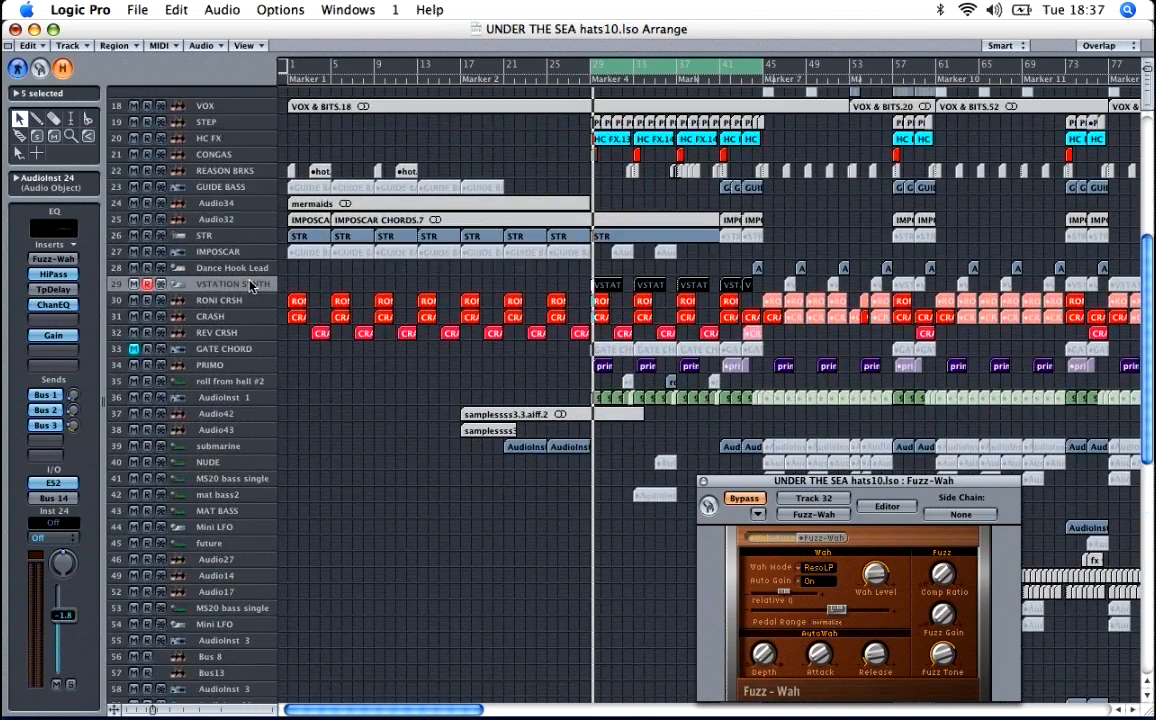
key("ctrl+Down")
key("ctrl+Down")
key("ctrl+Down")
key("ctrl+Down")
key("ctrl+Down")
key("ctrl+Down")
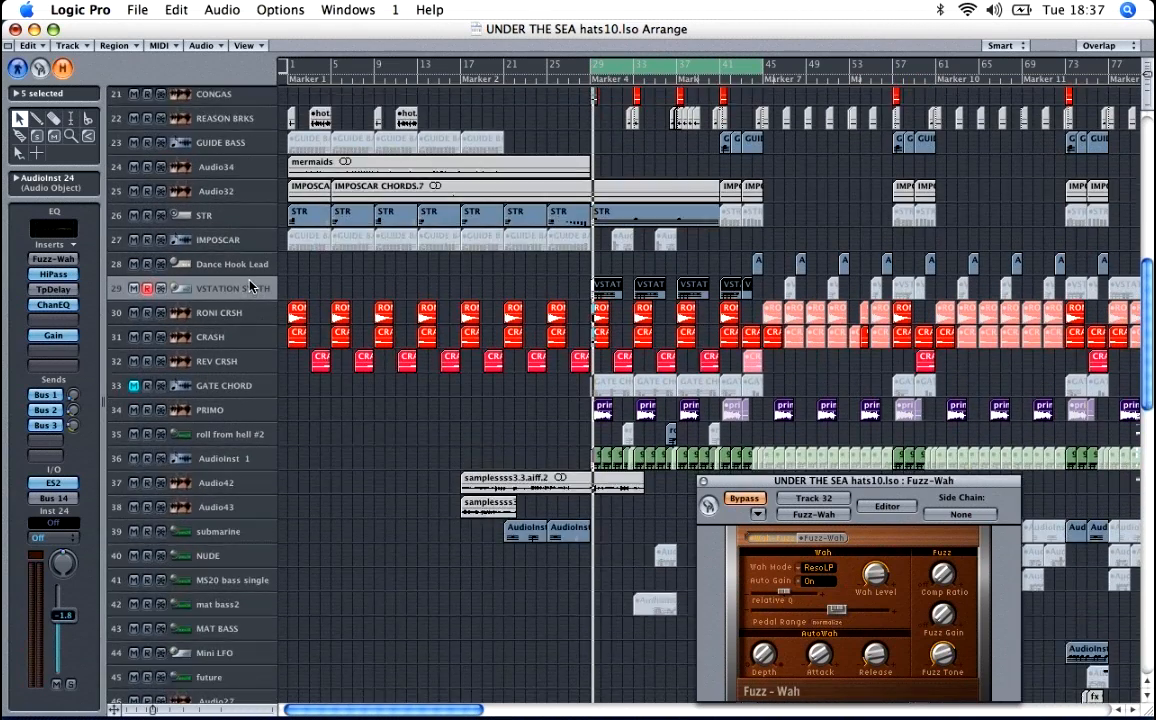
key("ctrl+Down")
key("ctrl+Down")
key("ctrl+Down")
key("ctrl+Down")
key("ctrl+Down")
key("ctrl+Down")
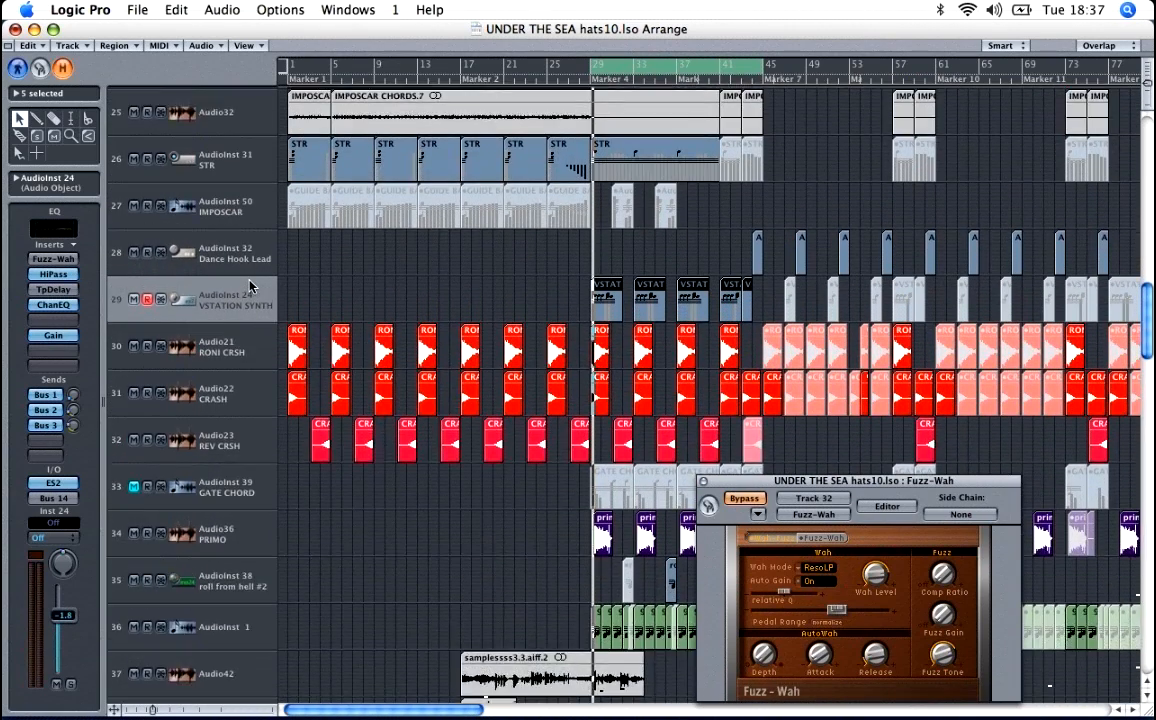
key("ctrl+Down")
key("ctrl+Down")
key("ctrl+Down")
key("ctrl+Down")
key("ctrl+Down")
key("ctrl+Down")
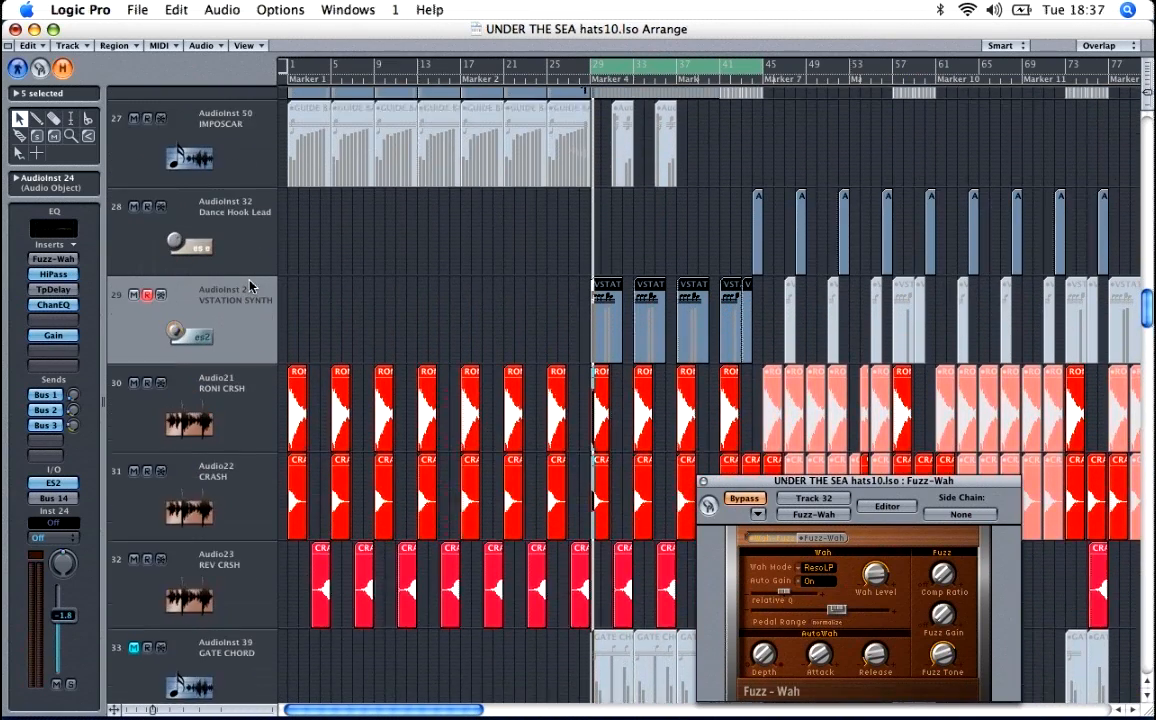
key("ctrl+Down")
key("ctrl+Down")
key("ctrl+Down")
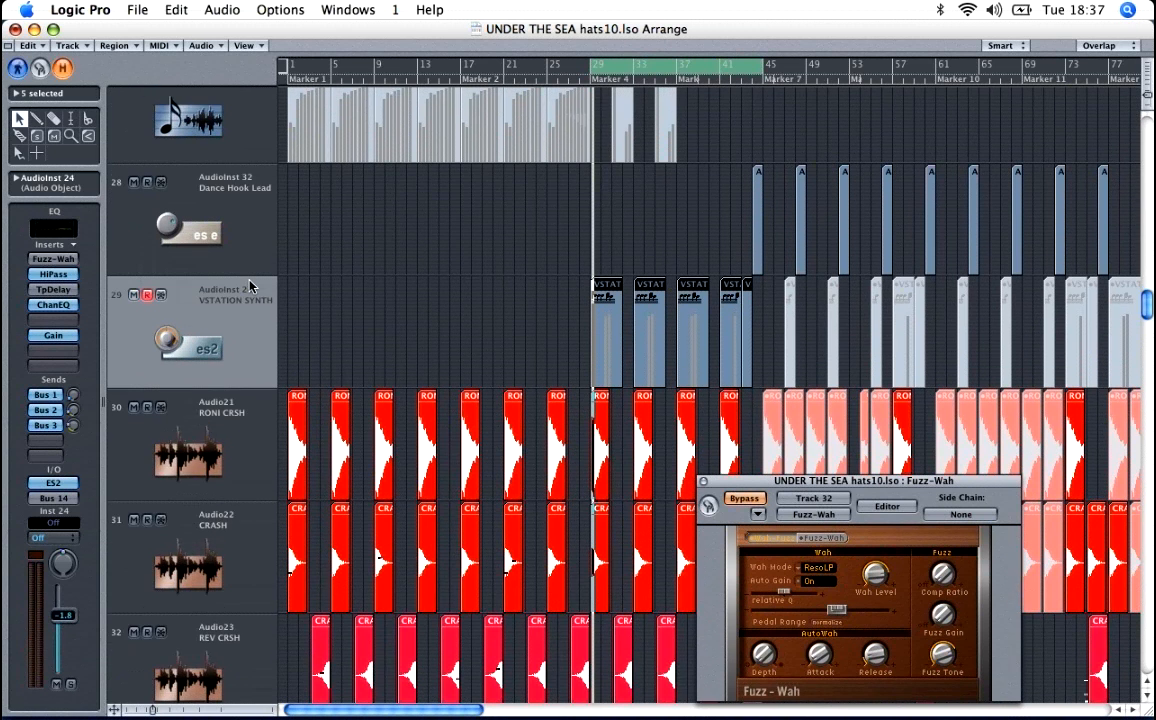
key("ctrl+Down")
key("ctrl+Down")
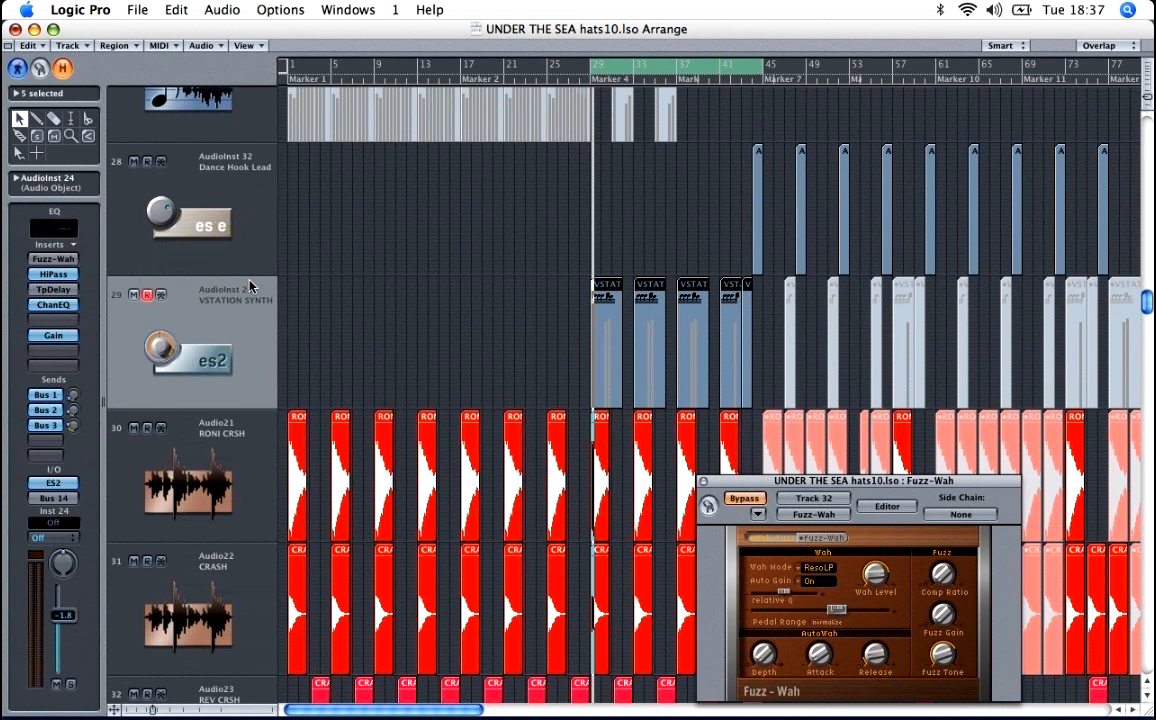
key("ctrl+Down")
key("ctrl+Down")
key("ctrl+Down")
key("ctrl+Down")
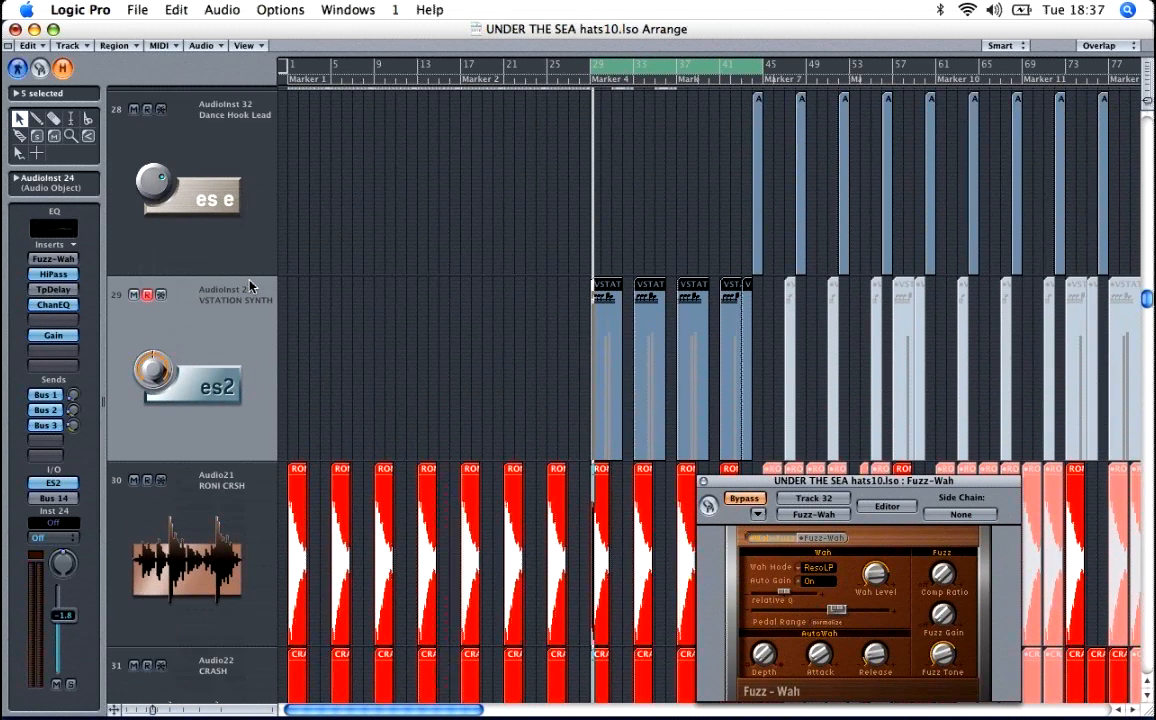
key("ctrl+Right")
key("ctrl+Right")
key("ctrl+Right")
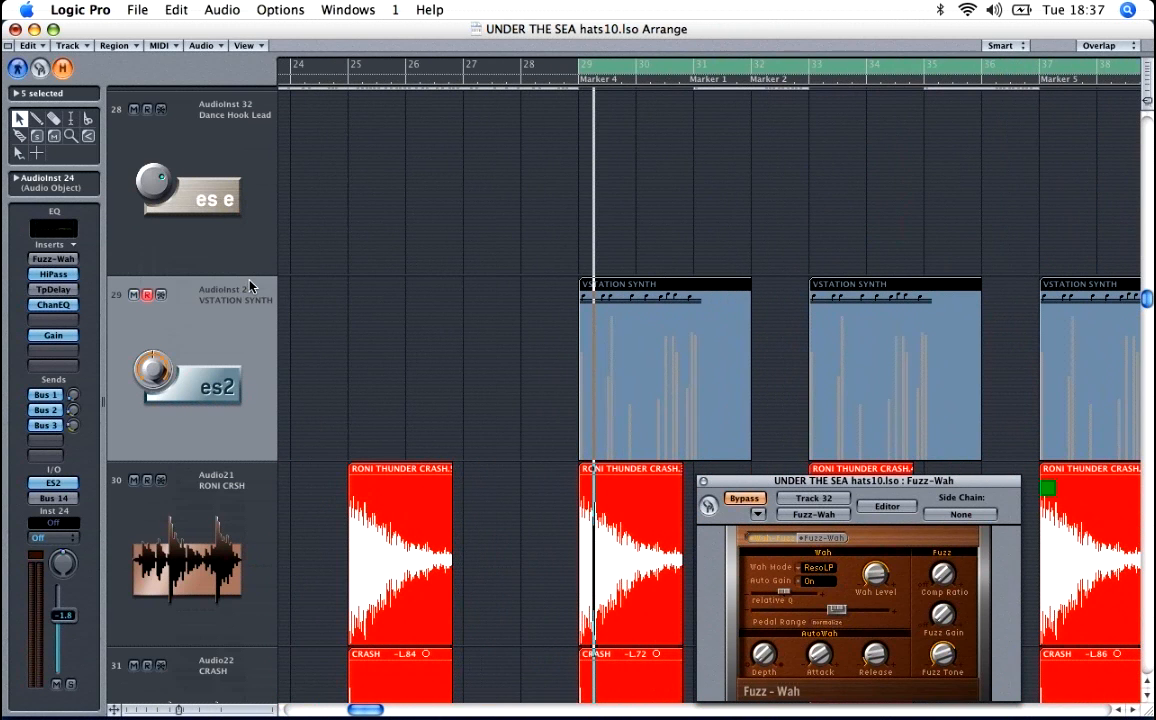
Step: Audition the VSTATION SYNTH track in solo with the cycle set to bars 29 to 33, and view its ES2 instrument
left_click_drag(528, 66, 815, 75)
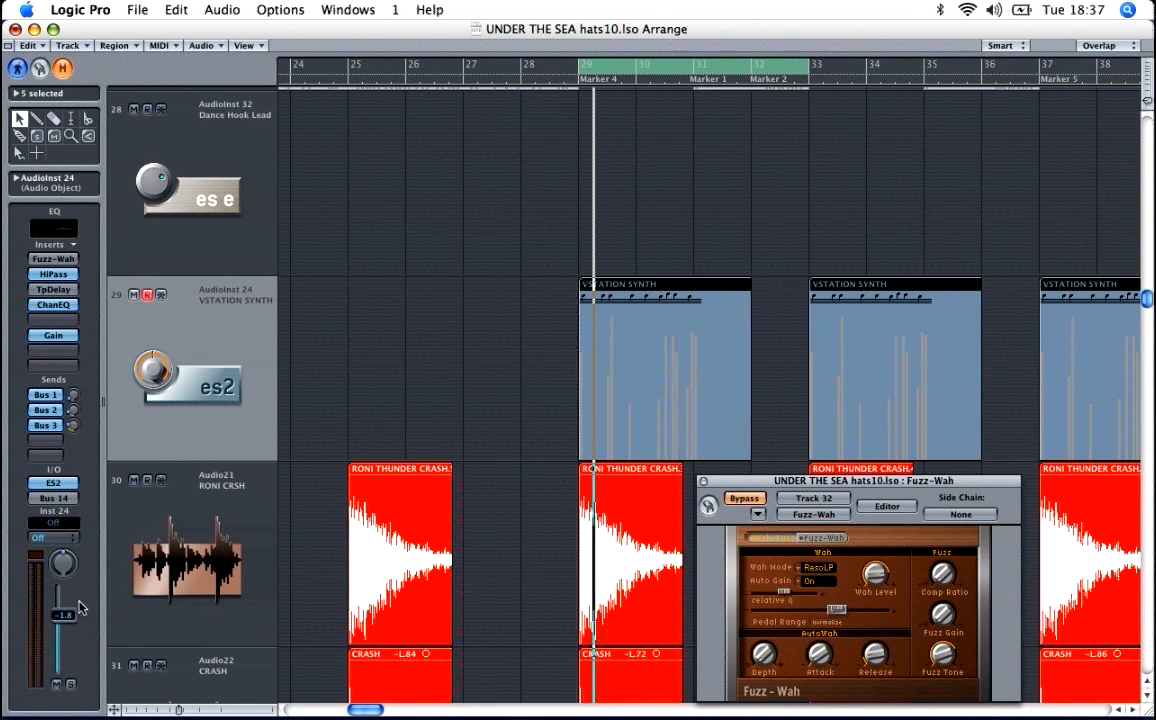
left_click(71, 685)
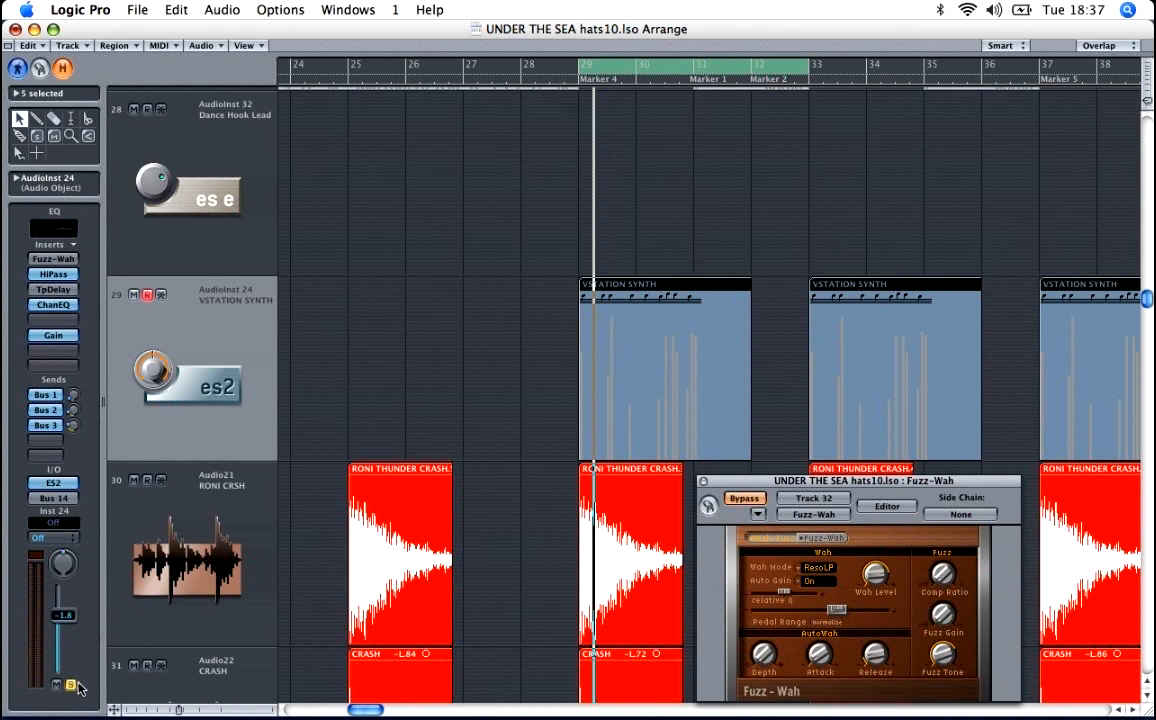
key("space")
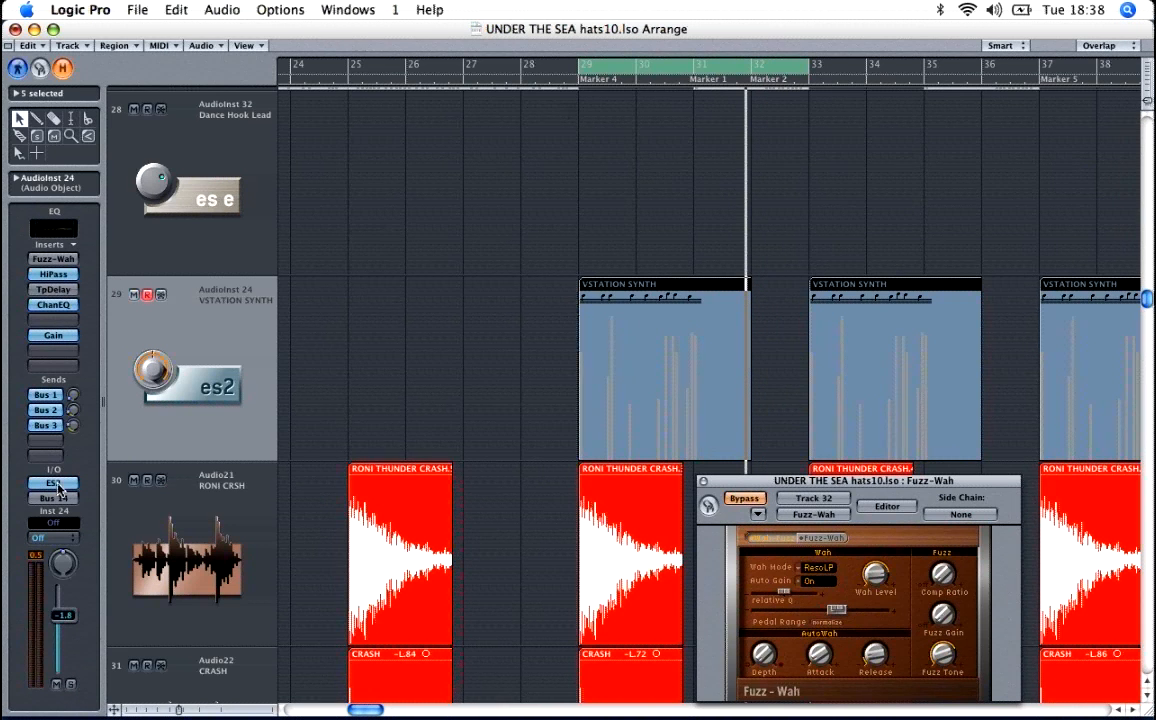
left_click(57, 487)
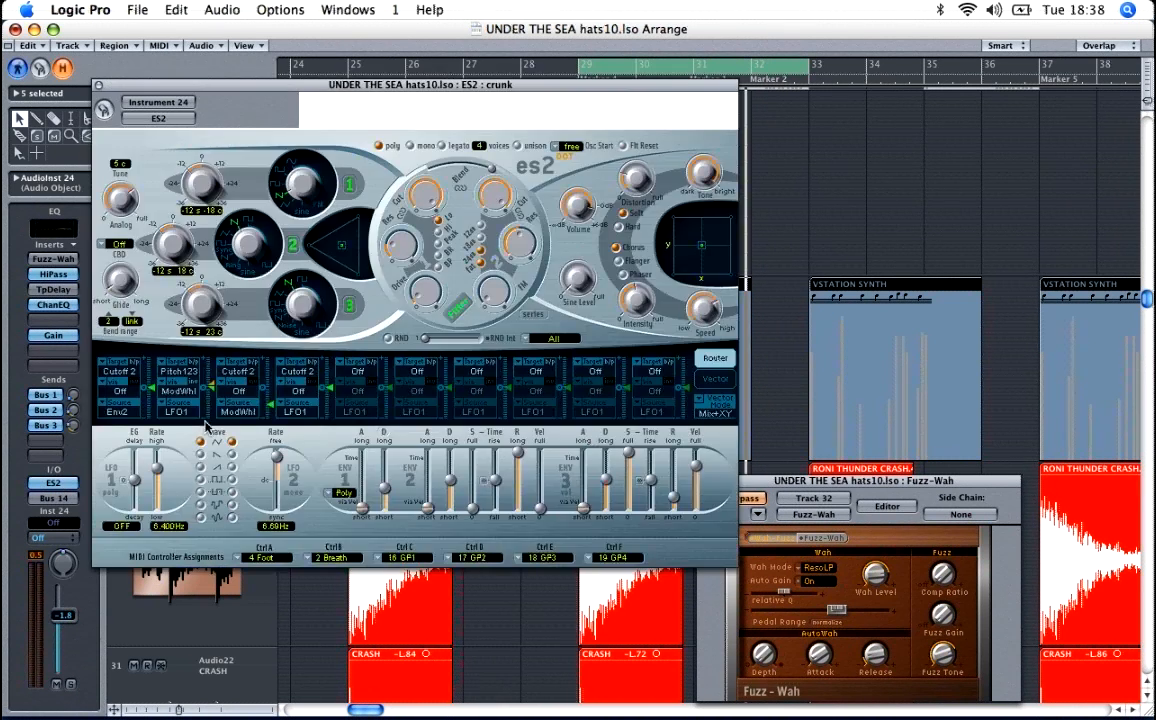
Step: Browse the ES2 preset categories, including Euro Synths, without loading a preset, and close the instrument window
left_click_drag(312, 82, 436, 106)
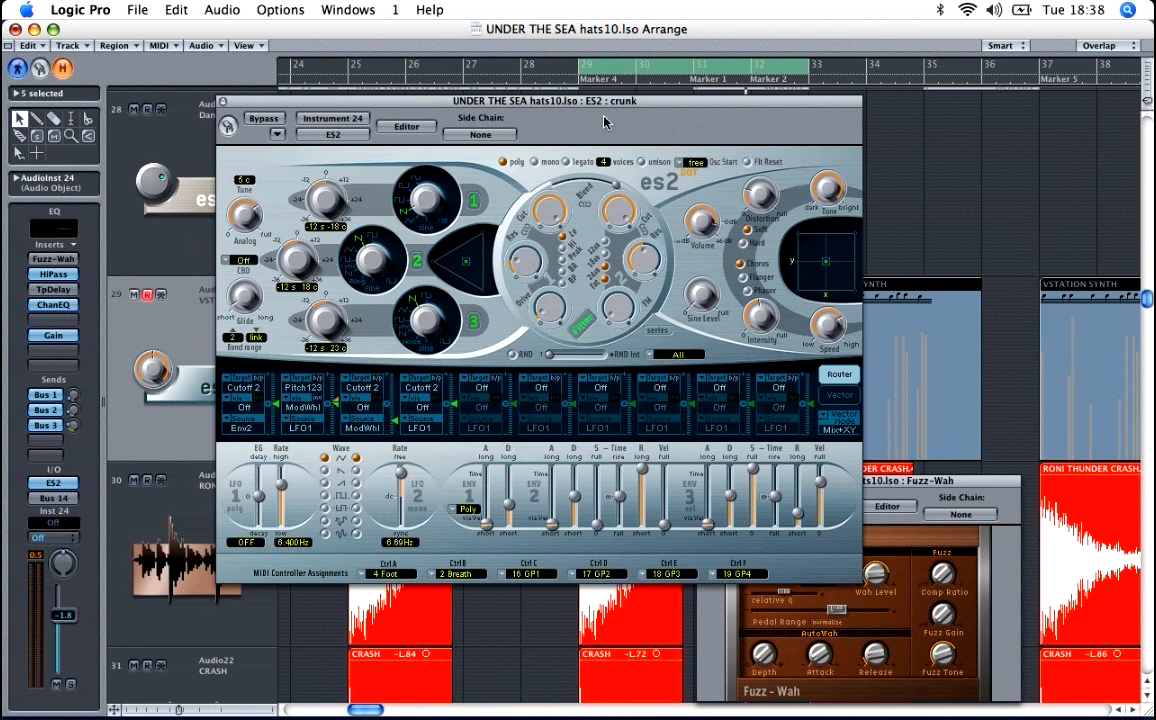
left_click(278, 135)
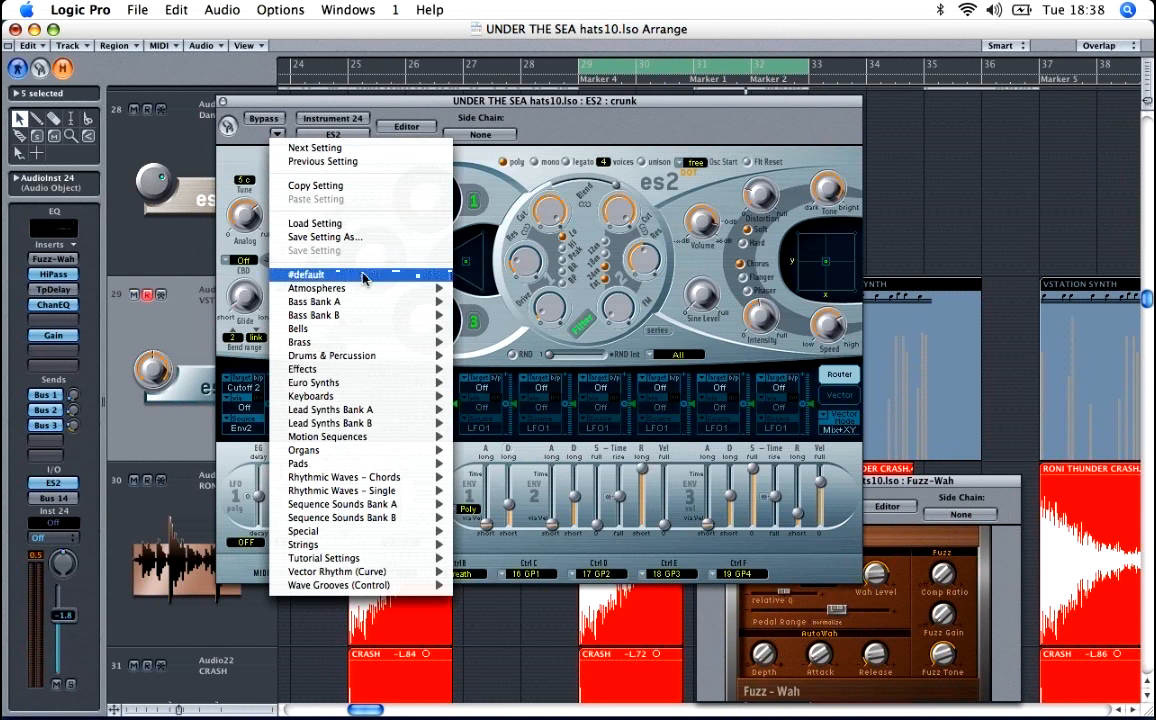
mouse_move(305, 383)
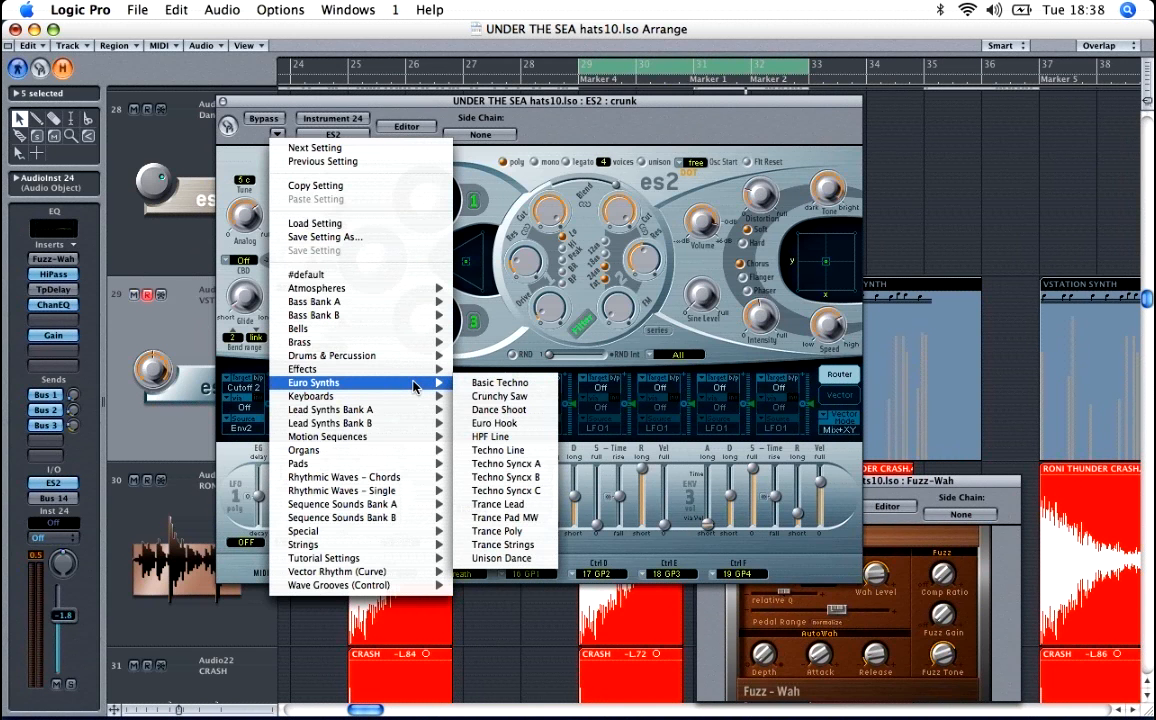
left_click(488, 328)
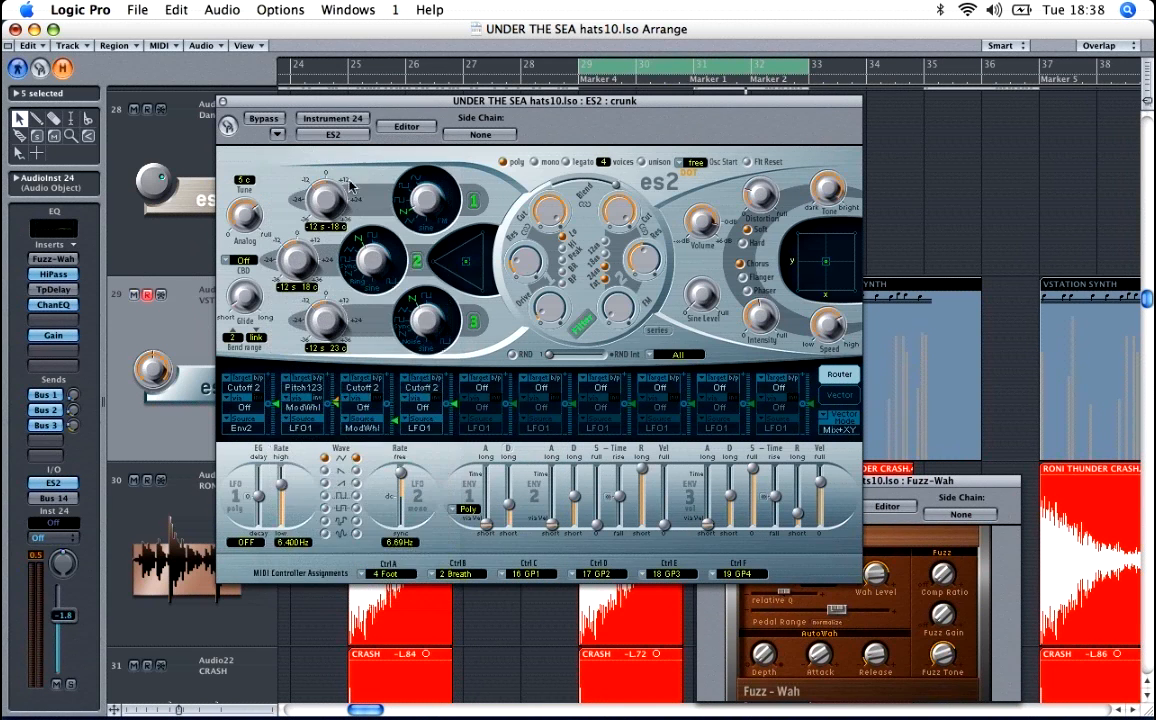
left_click(223, 102)
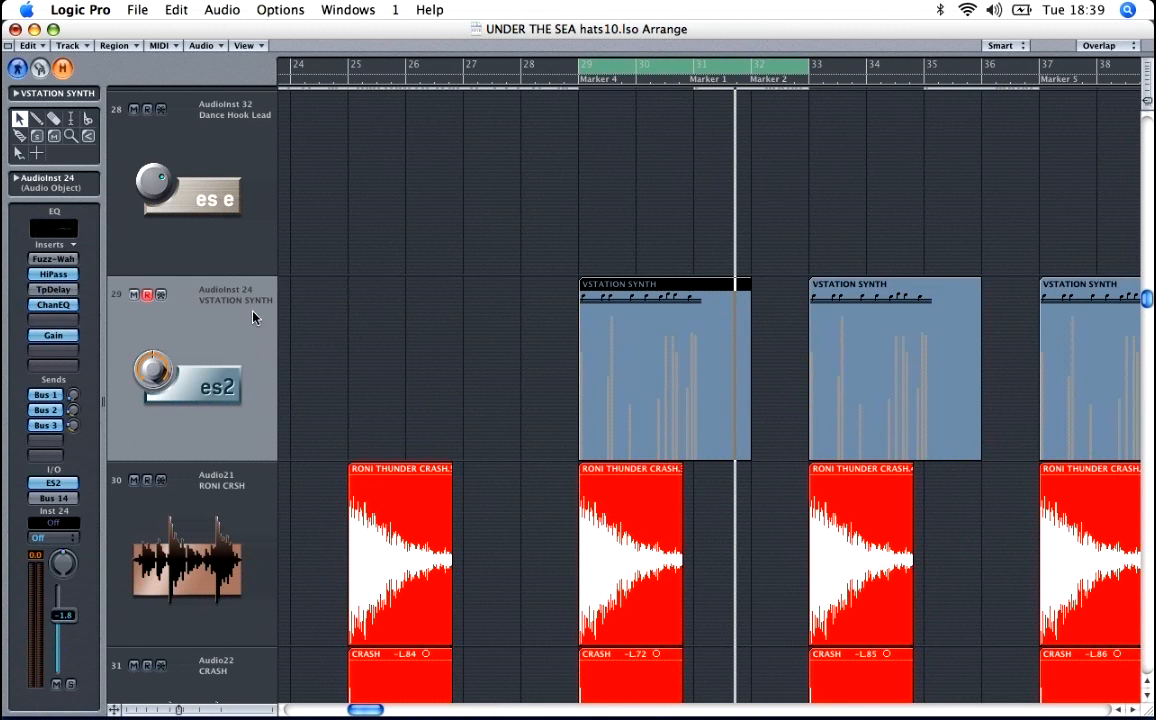
Step: Examine the REVERB, DELAY 1 and DELAY 2 buses in the mixer and try the VSTATION SYNTH track's Bus 3 send
key("super+2")
left_click_drag(838, 710, 1052, 710)
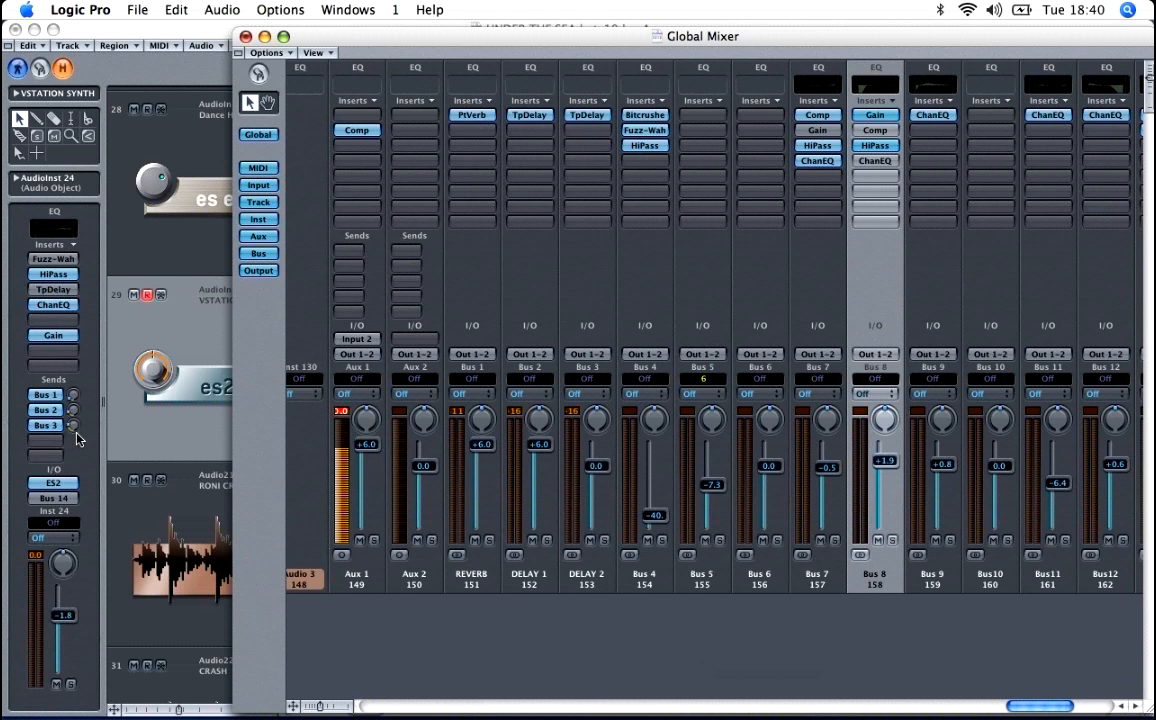
left_click_drag(74, 427, 70, 385)
left_click(221, 30)
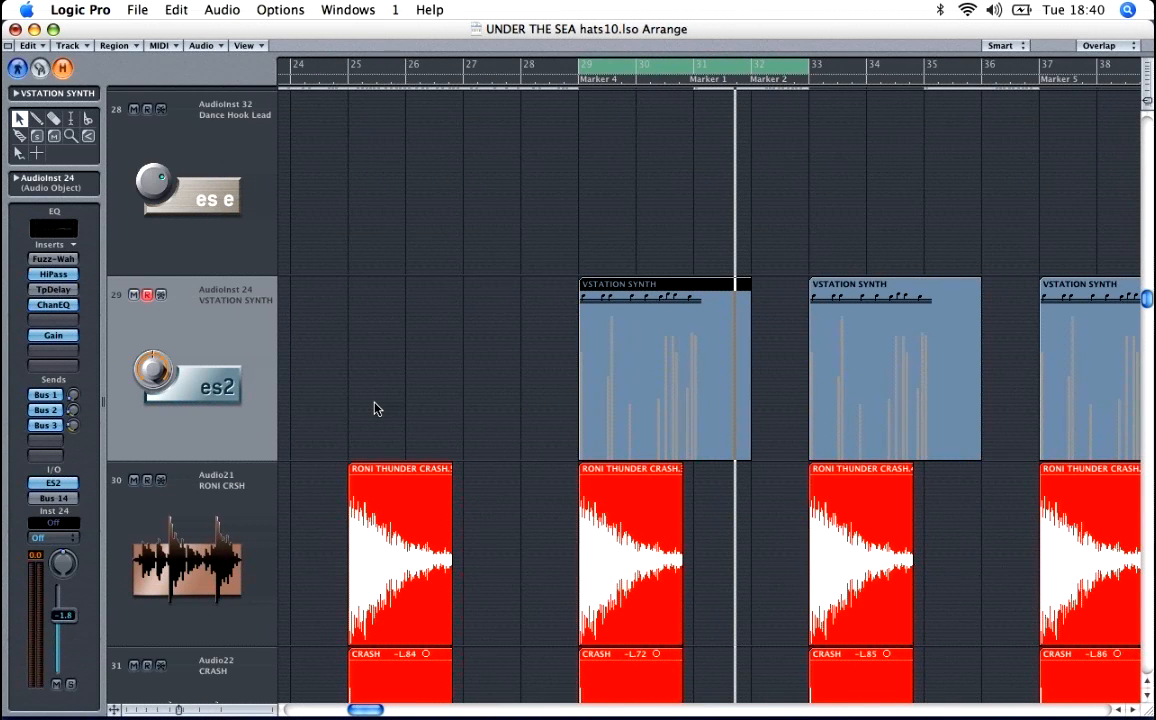
key("space")
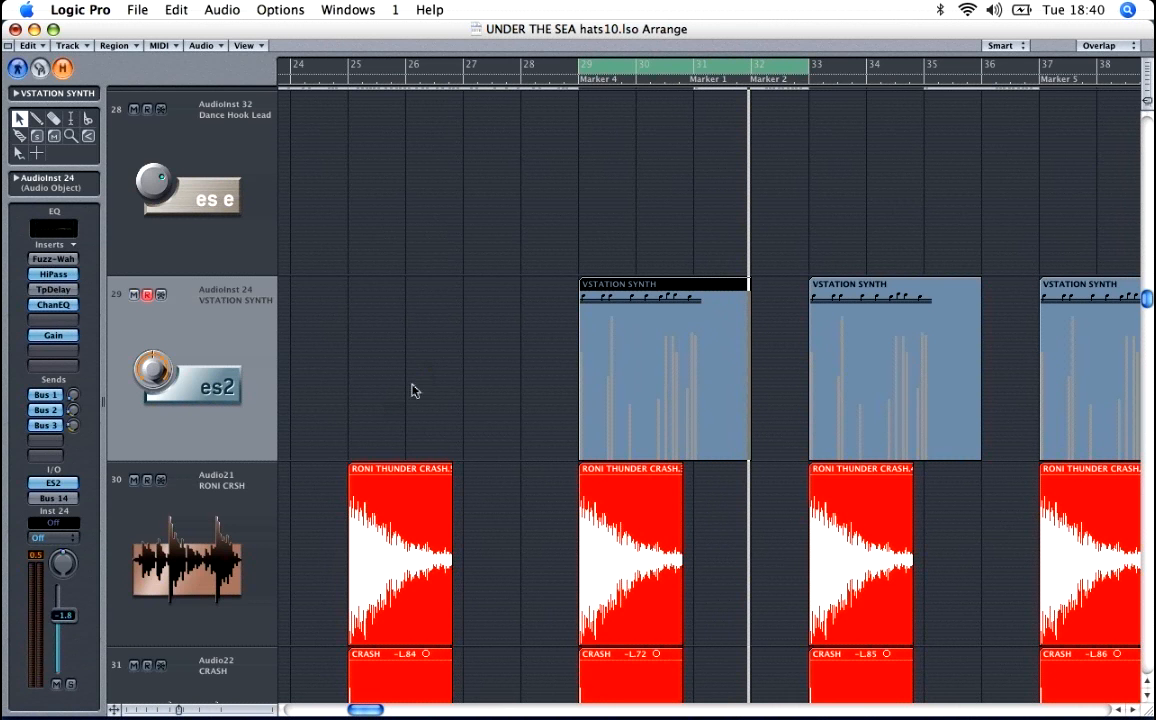
Step: Locate the DIRTY SYNTH audio track far down the arrangement, select it and solo it
scroll(420, 374, "down", 2)
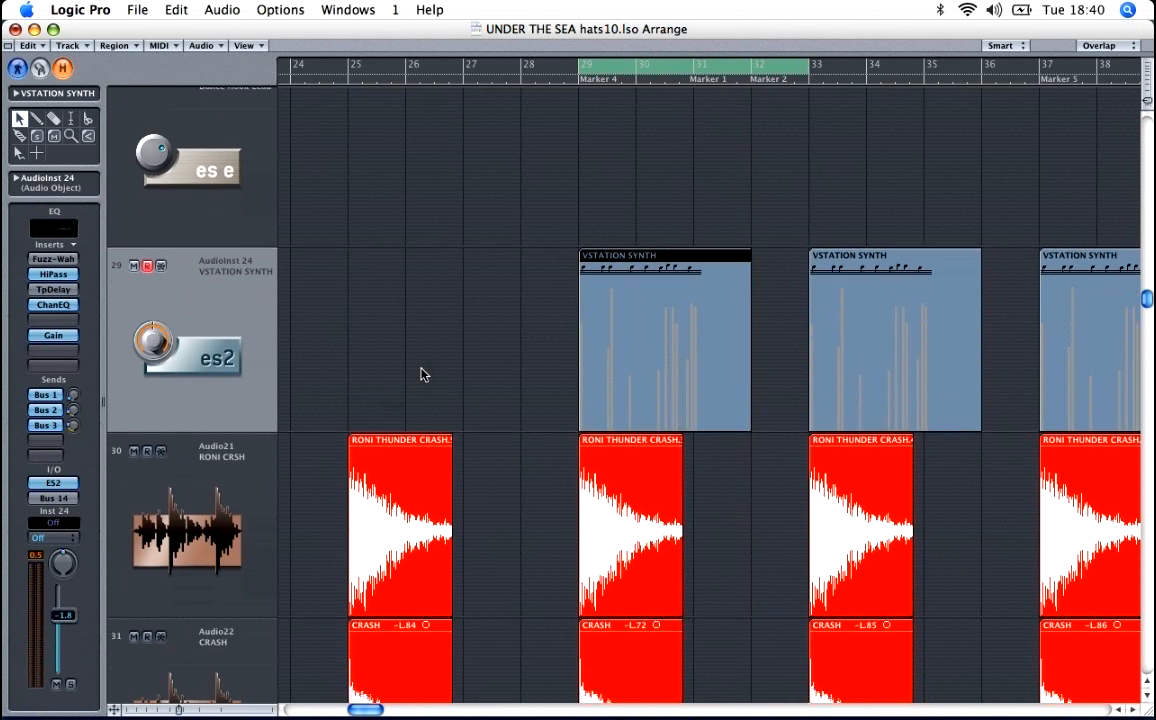
key("ctrl+Up")
key("ctrl+Up")
key("ctrl+Up")
key("ctrl+Up")
key("ctrl+Up")
key("ctrl+Up")
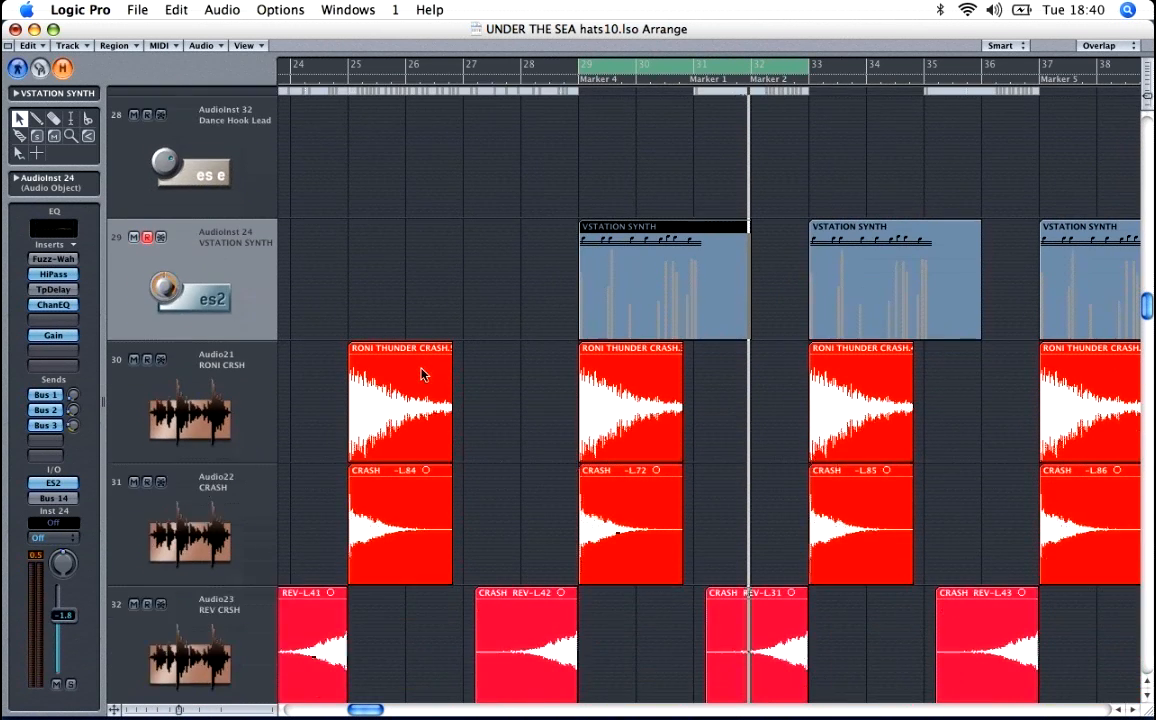
key("ctrl+Up")
key("ctrl+Up")
key("ctrl+Up")
key("ctrl+Up")
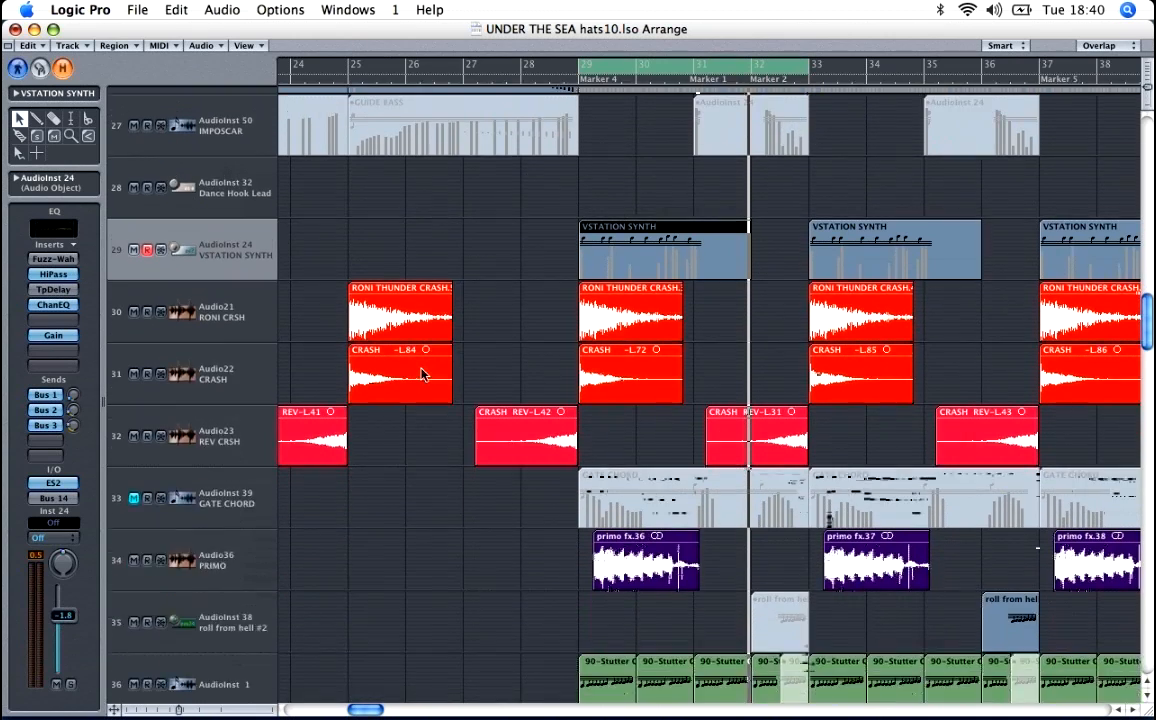
key("ctrl+Up")
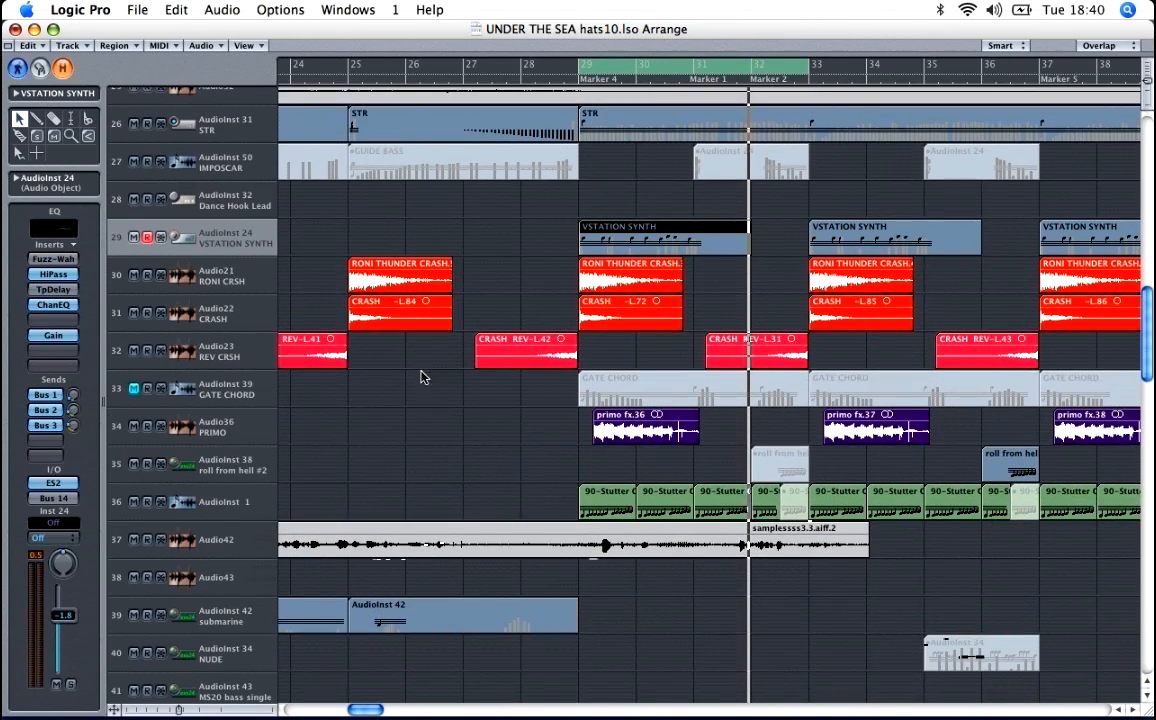
scroll(424, 379, "down", 15)
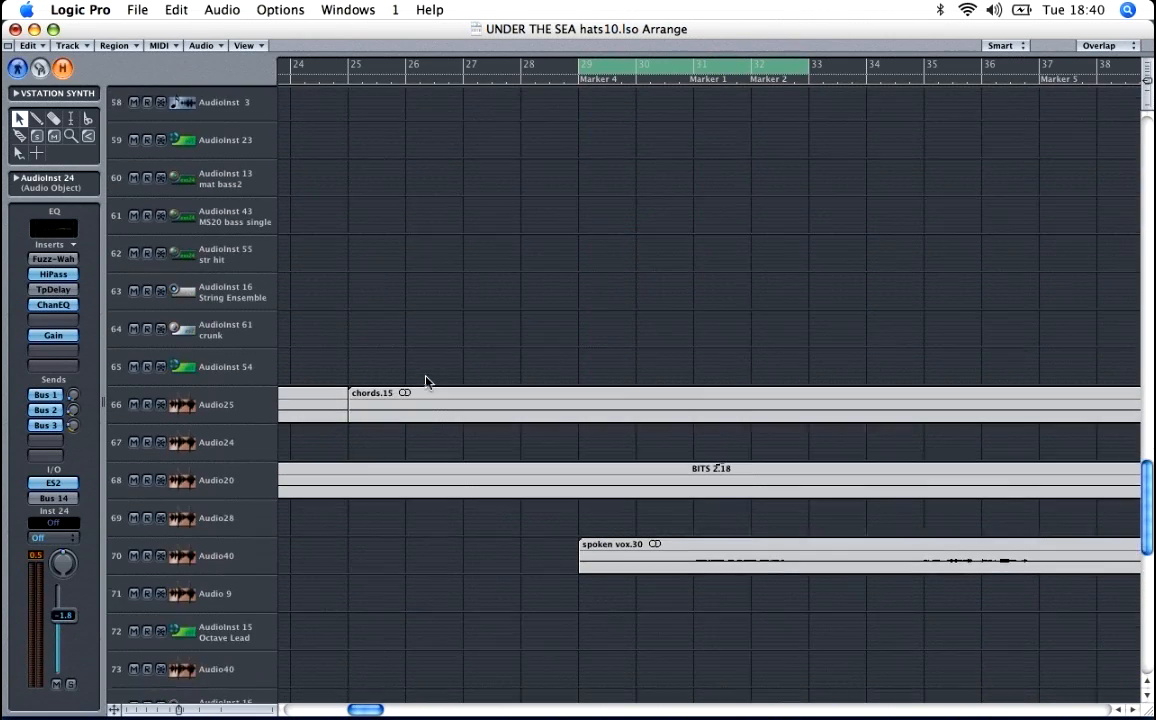
scroll(427, 382, "down", 1)
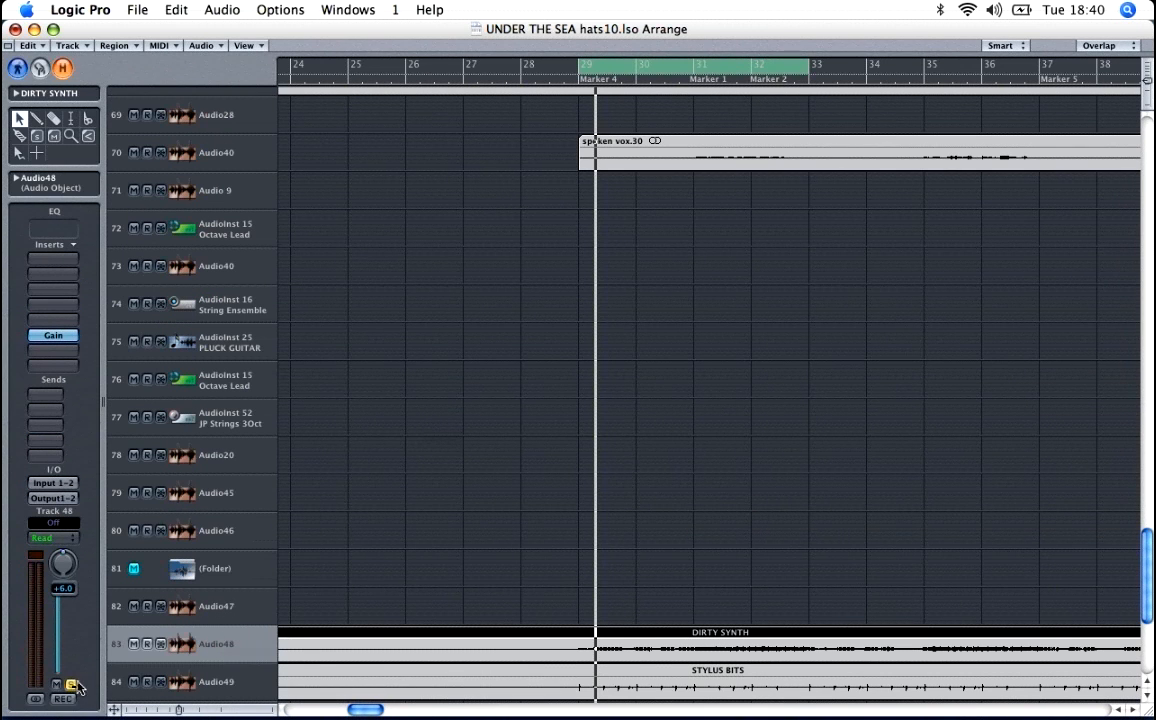
Step: Audition the DIRTY SYNTH track over bars 29 to 33 in solo, in the full mix and muted
key("space")
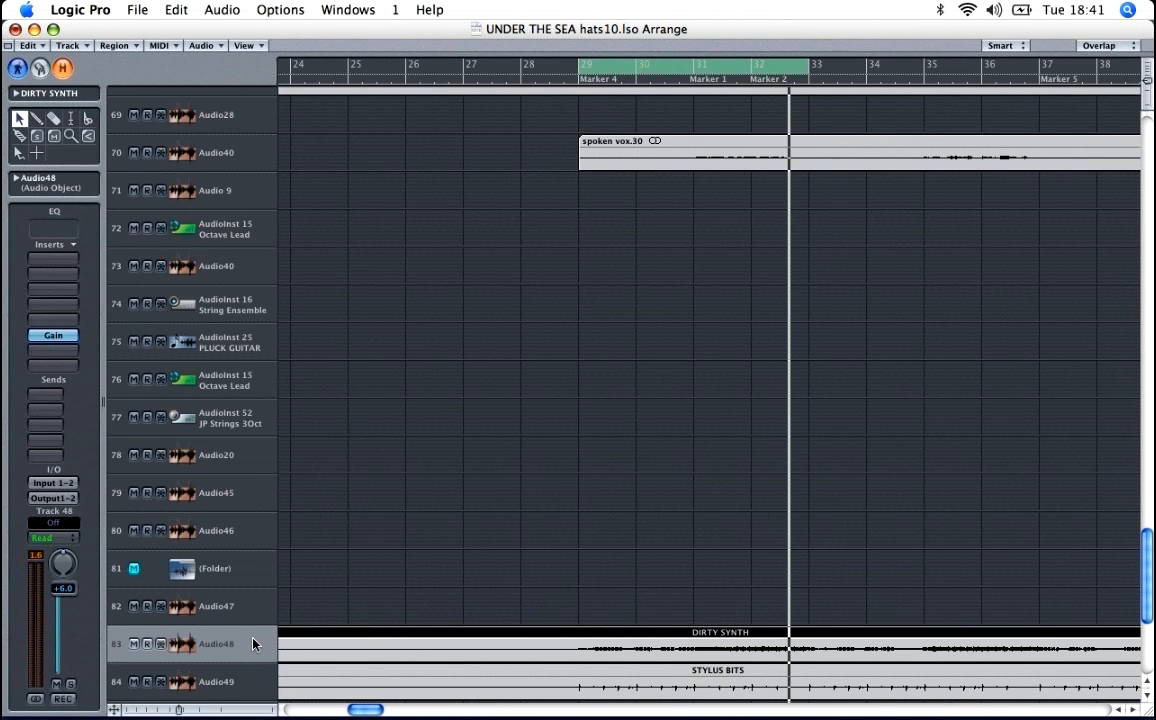
key("space")
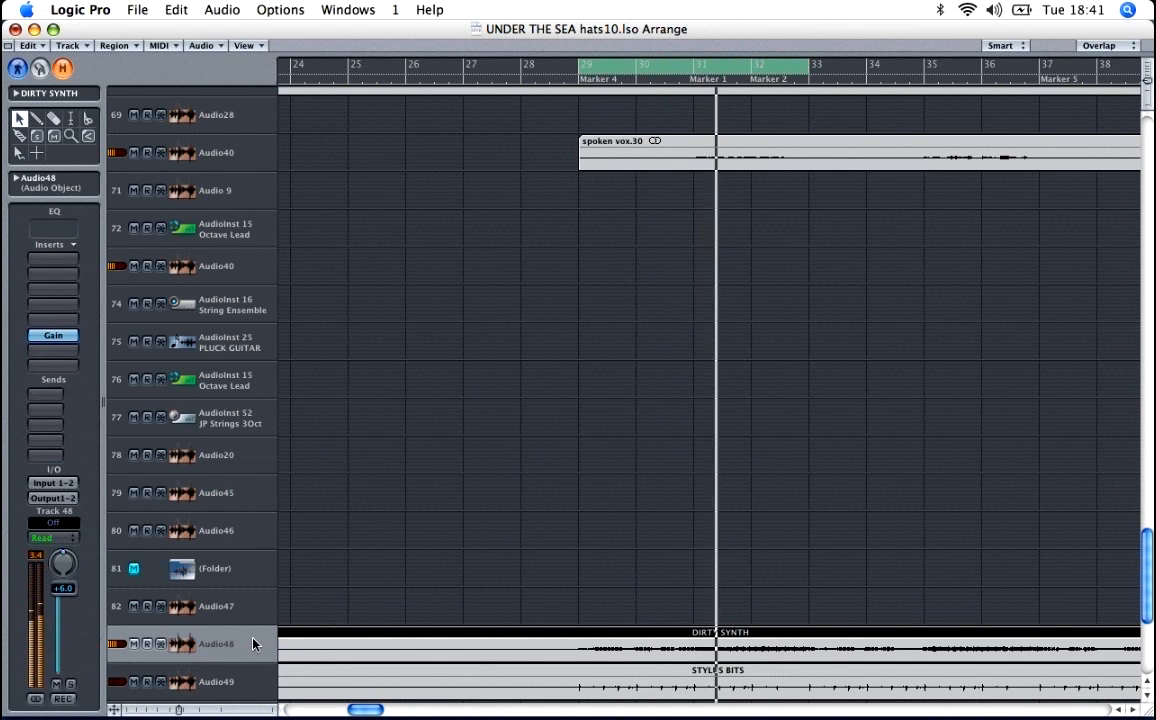
key("space")
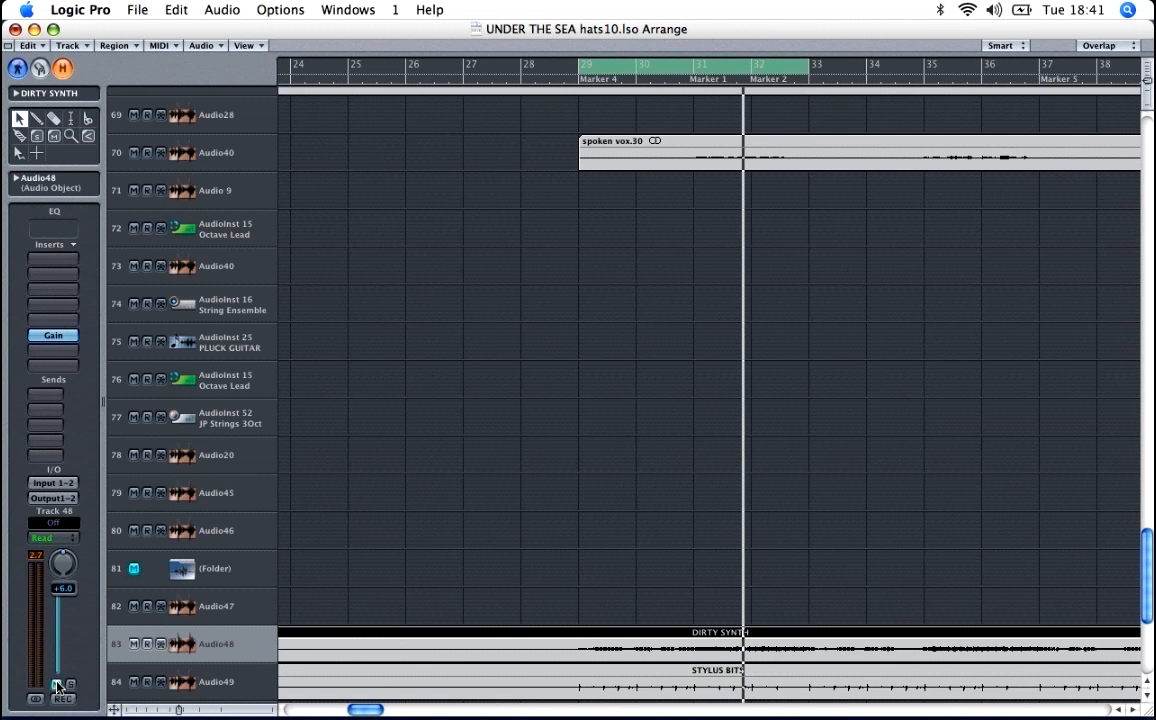
key("space")
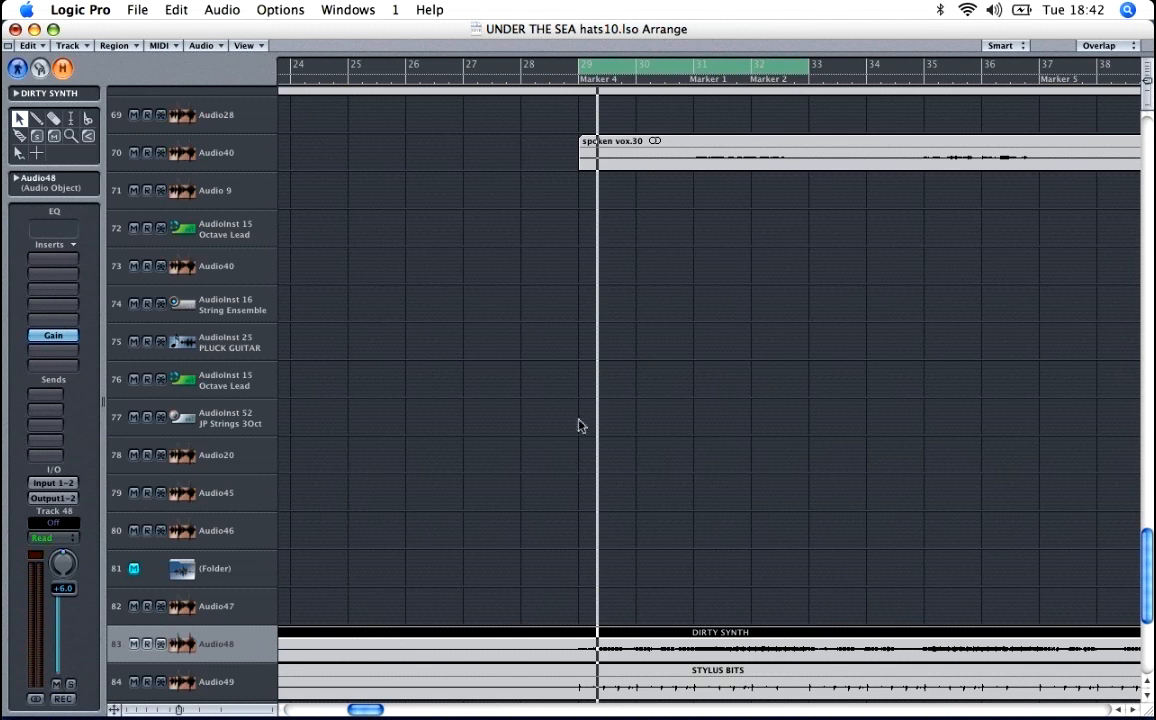
Step: Select the STEP track near the start of the track list and play it in solo over bars 29 to 33
key("ctrl+Up")
key("ctrl+Up")
key("ctrl+Up")
key("ctrl+Up")
key("ctrl+Up")
key("ctrl+Up")
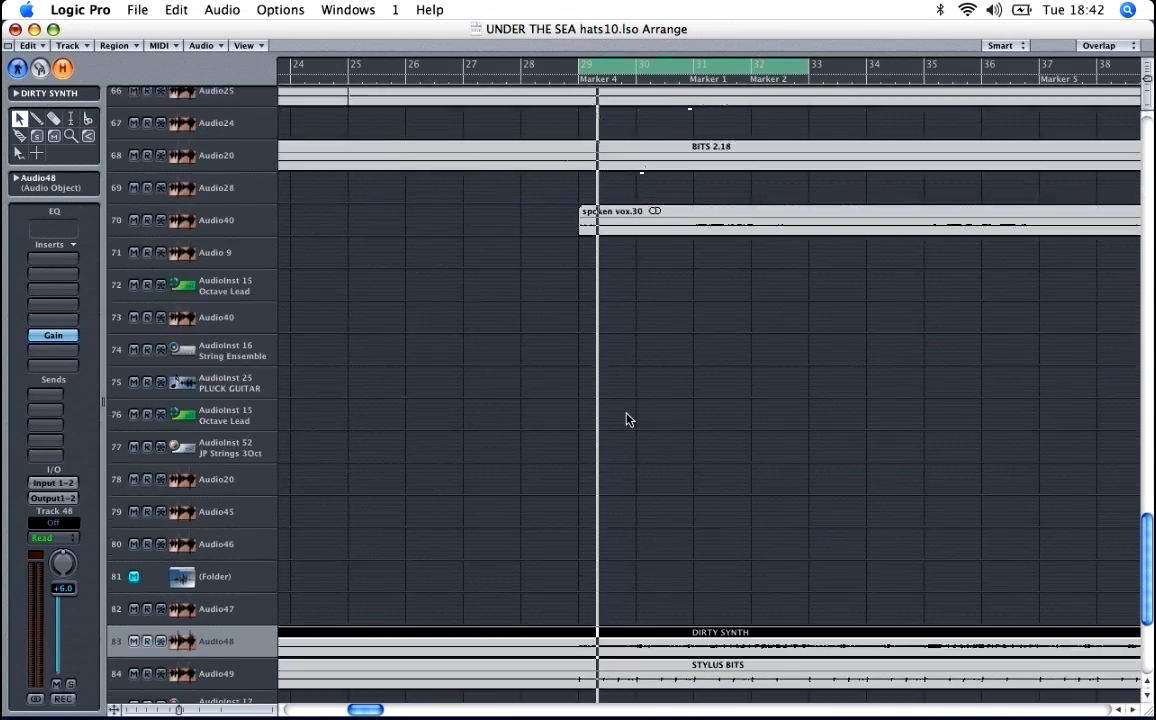
key("ctrl+Up")
key("ctrl+Up")
key("ctrl+Up")
key("ctrl+Up")
key("ctrl+Up")
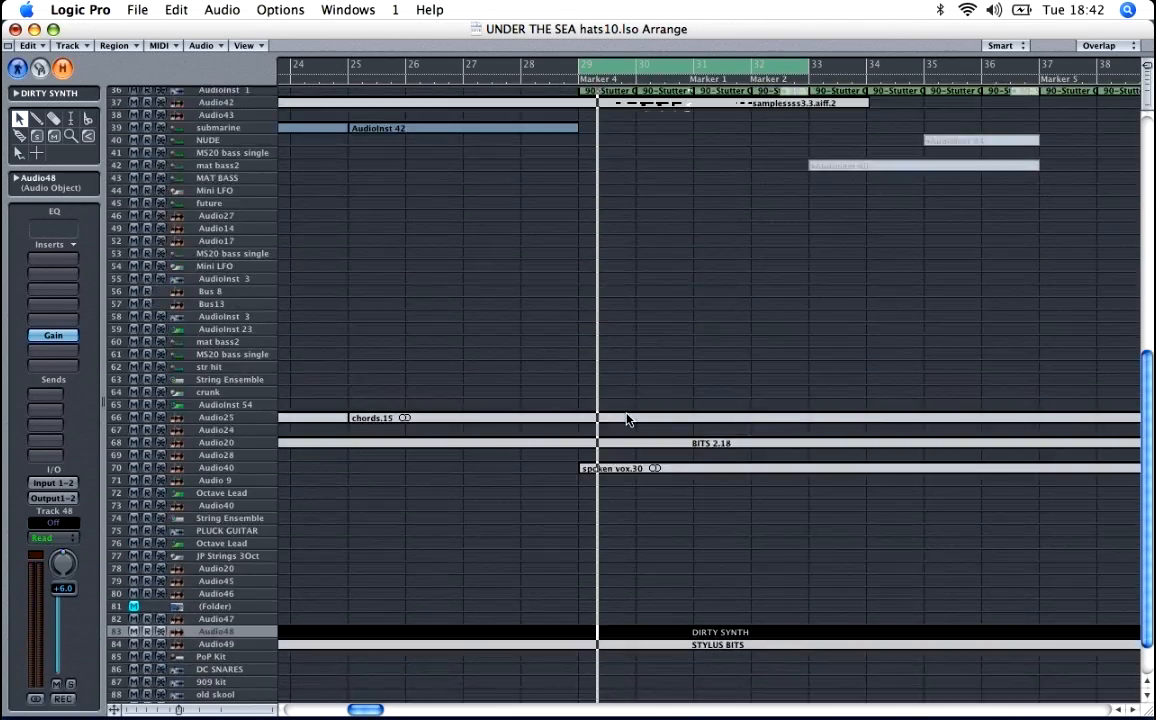
scroll(626, 419, "up", 5)
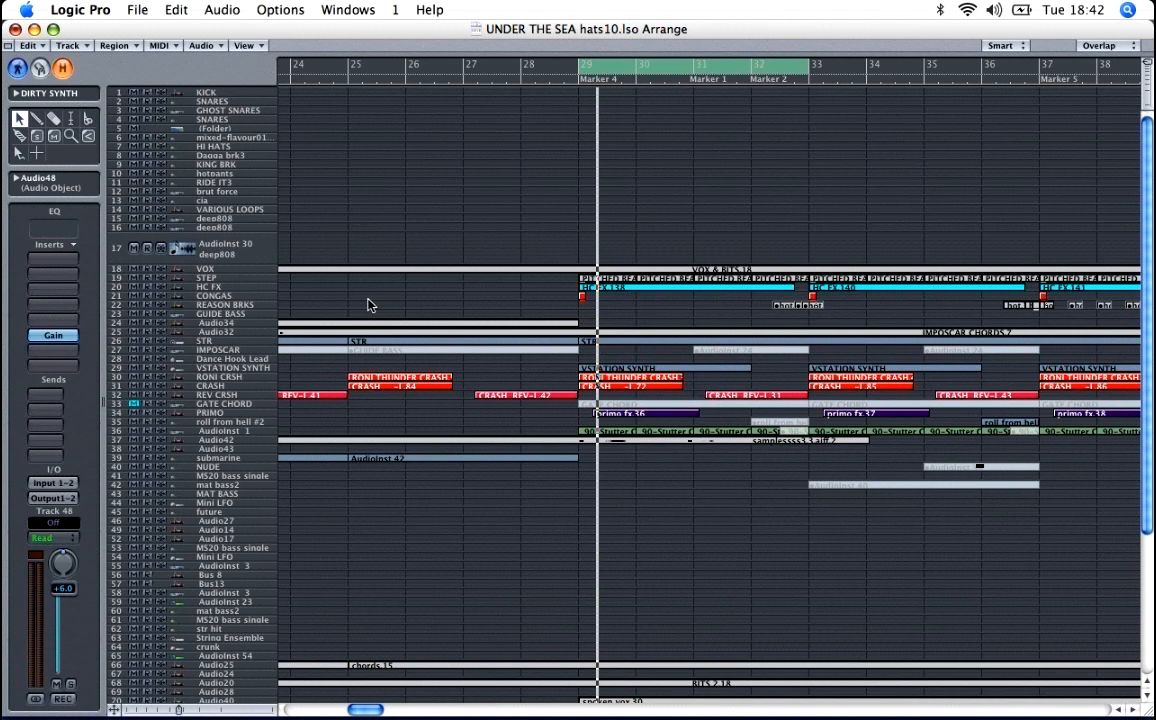
left_click(250, 279)
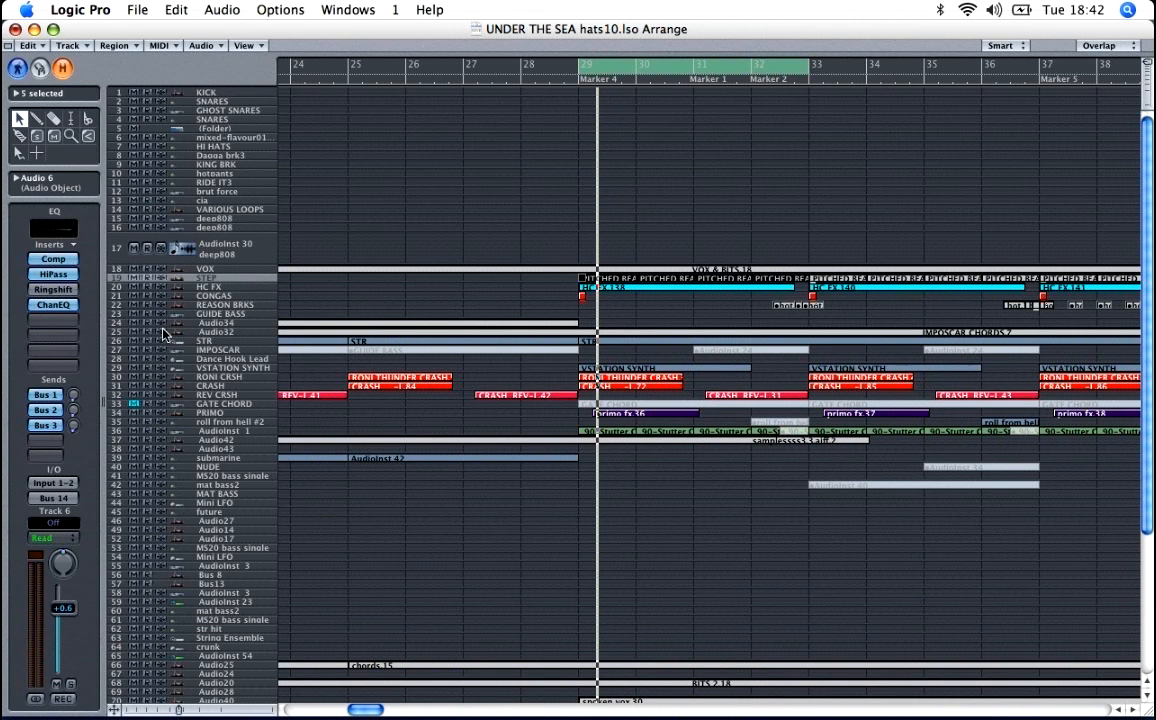
left_click(71, 685)
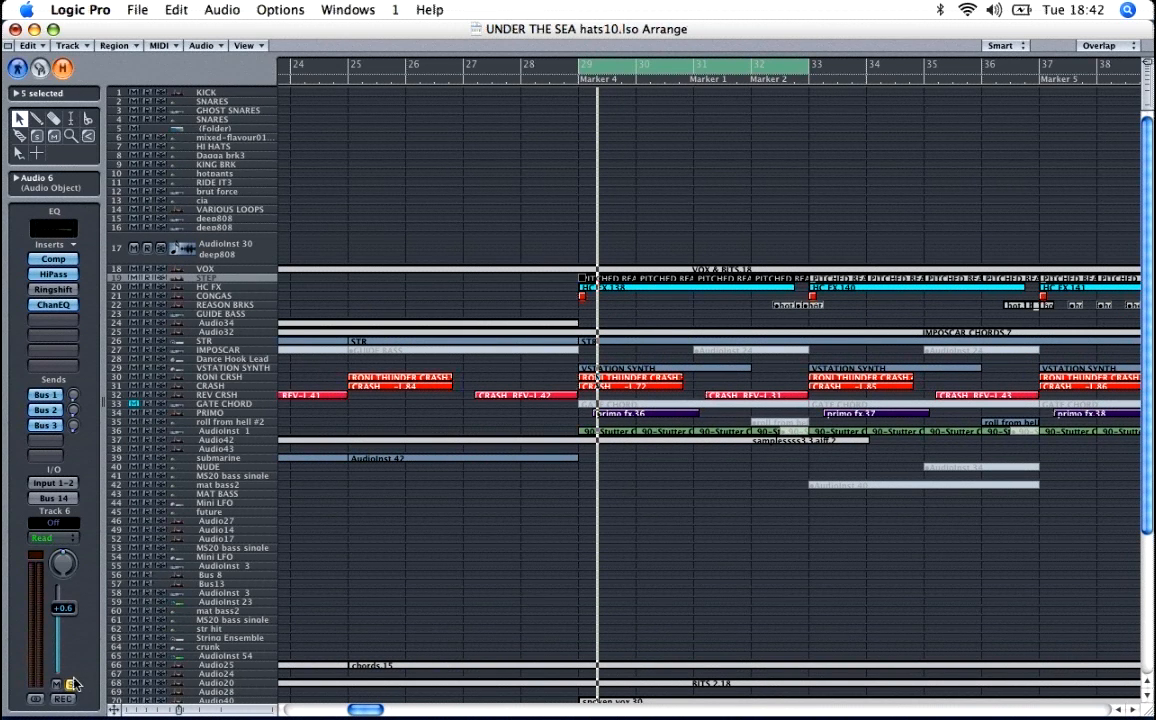
key("space")
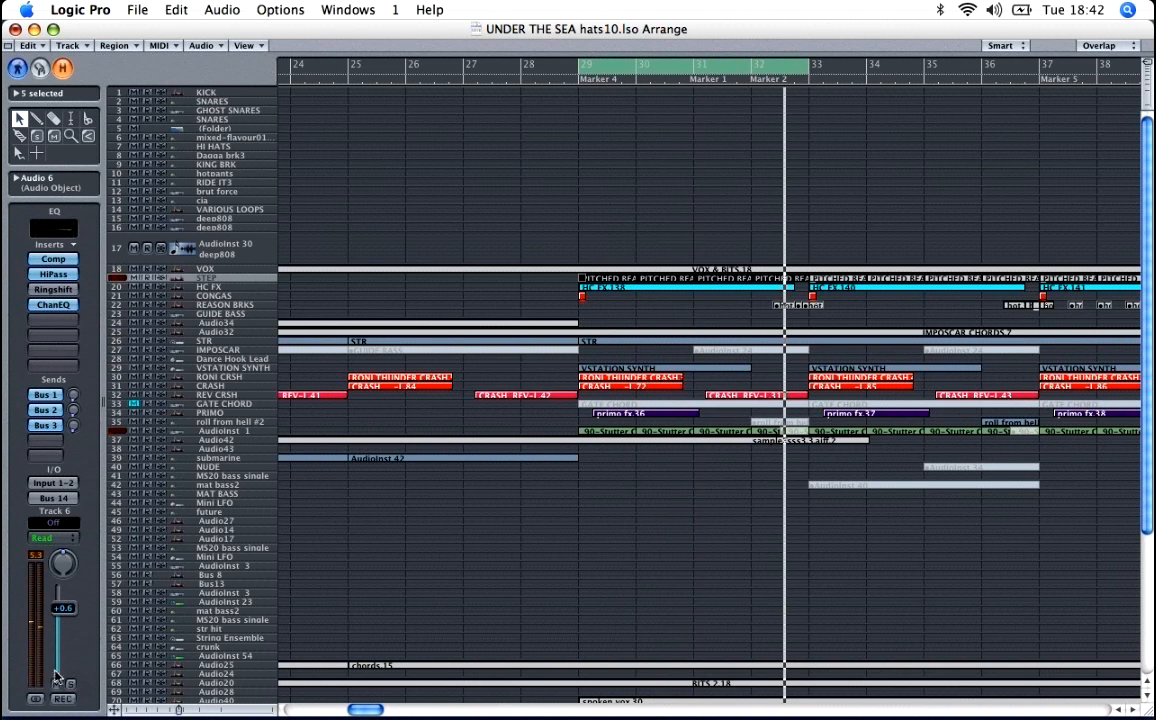
Step: Inspect the HiPass and Comp effects on the STEP track and close their windows
left_click(50, 274)
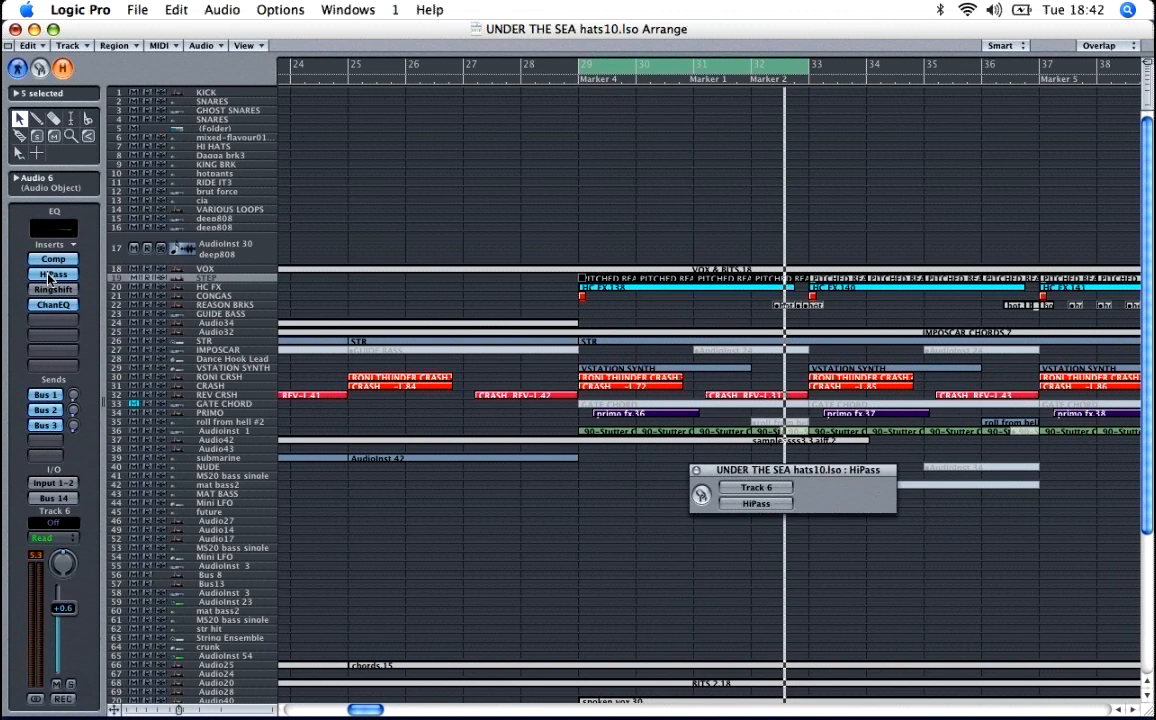
left_click(60, 259)
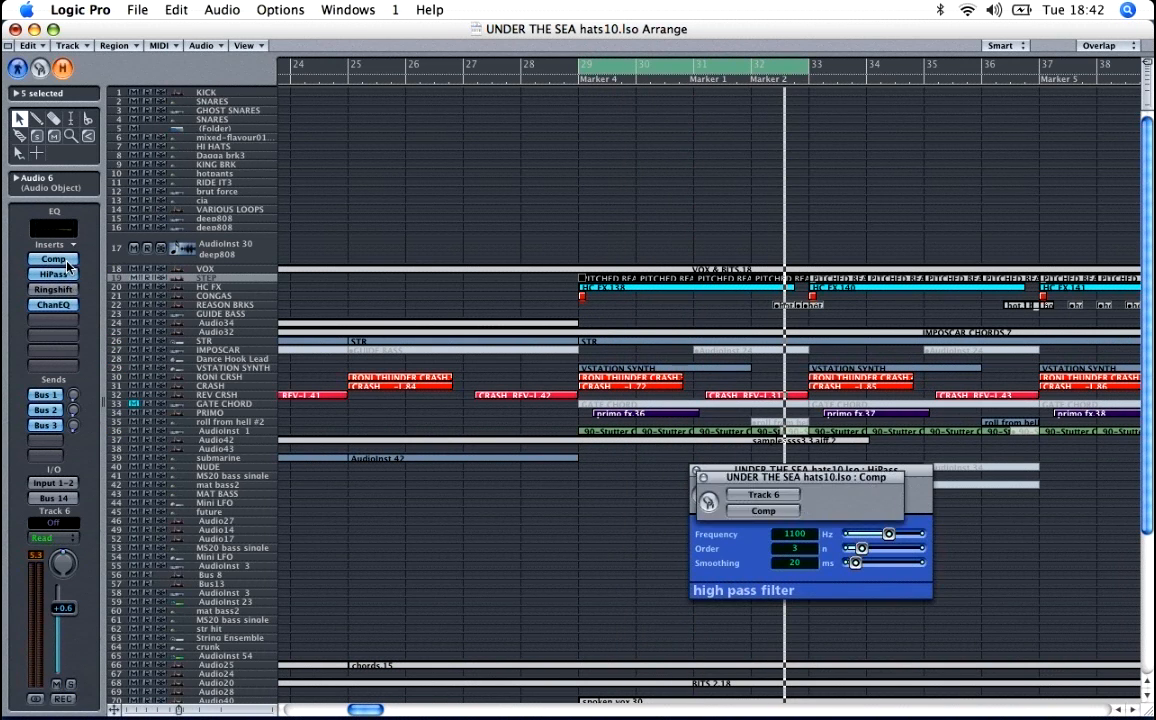
left_click(702, 477)
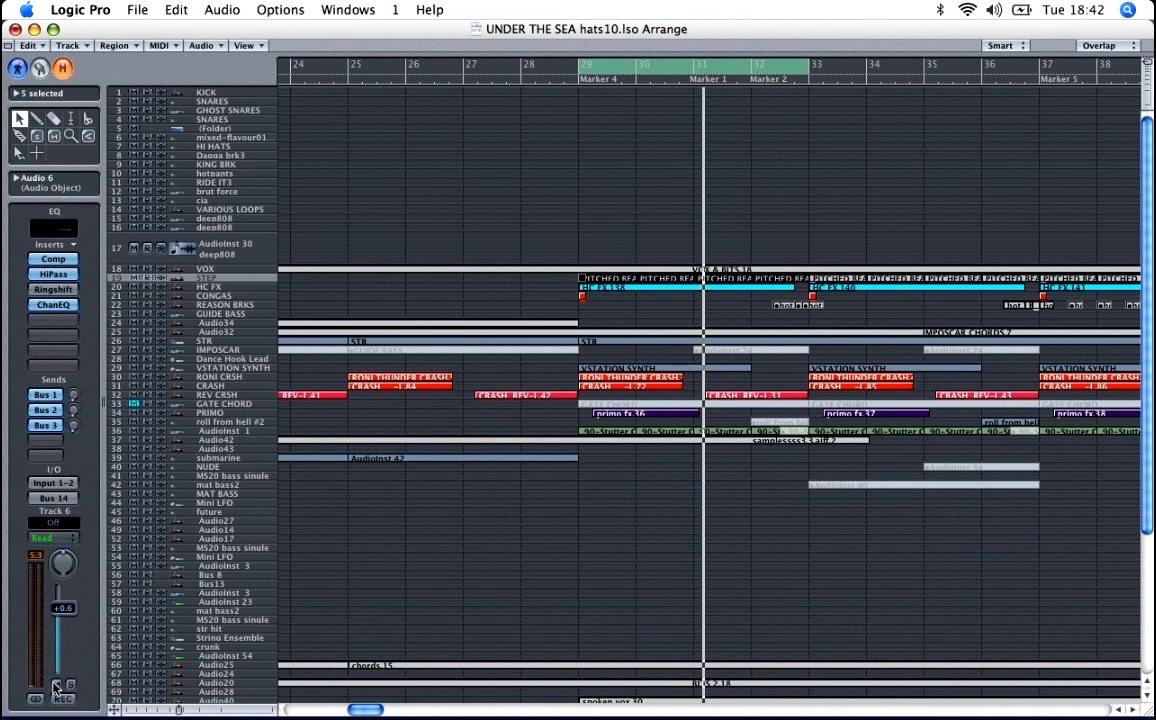
Step: Extend the cycle to cover bars 29 to 45
key("ctrl+Left")
key("ctrl+Left")
key("ctrl+Left")
key("ctrl+Left")
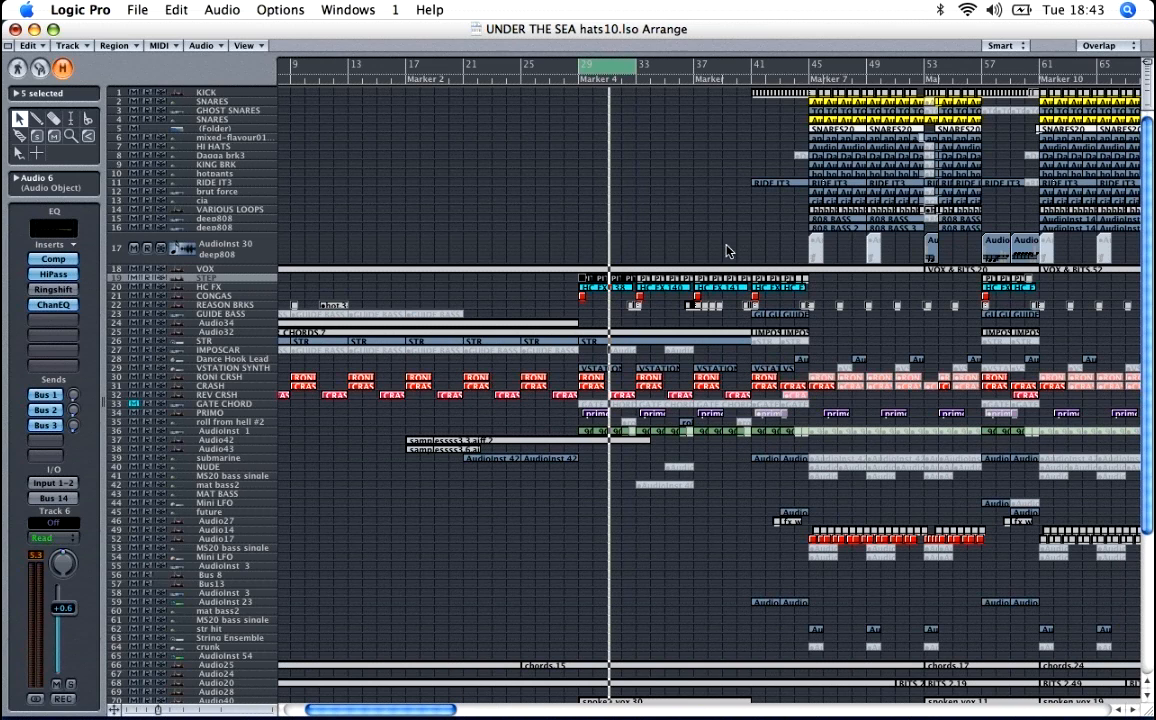
left_click_drag(636, 70, 808, 79)
Step: Select the Audio40 track that holds the spoken vox.30 region and solo it
scroll(666, 199, "down", 4)
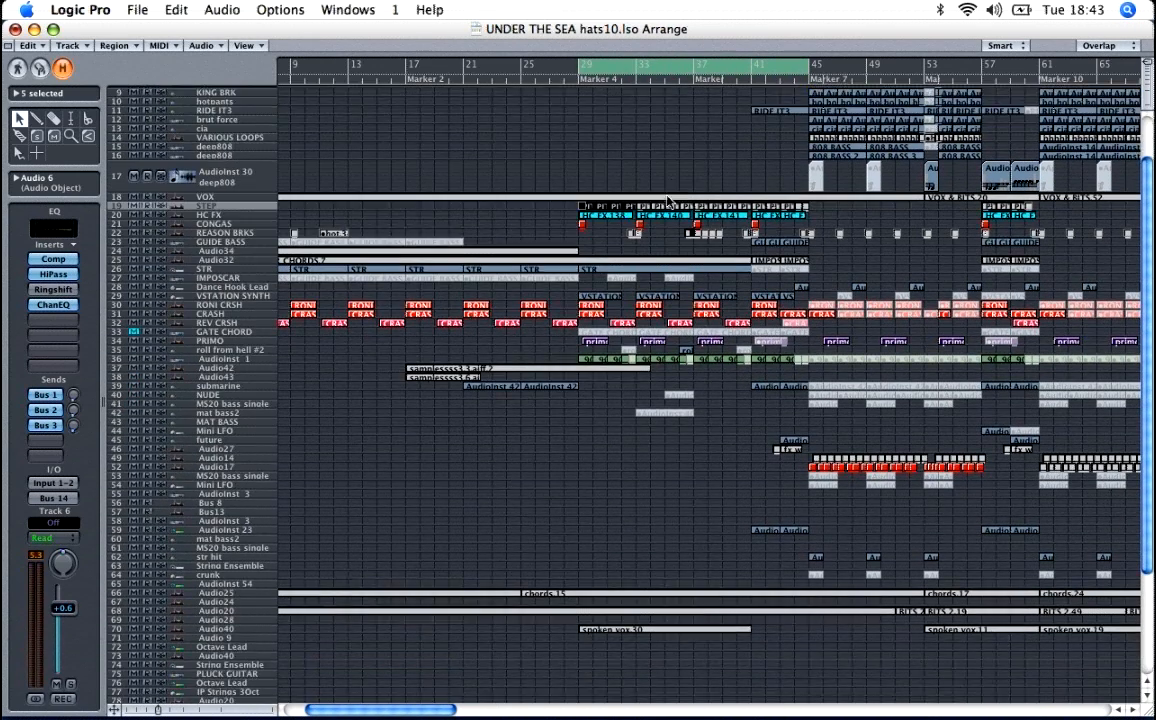
scroll(666, 198, "down", 1)
scroll(398, 566, "down", 4)
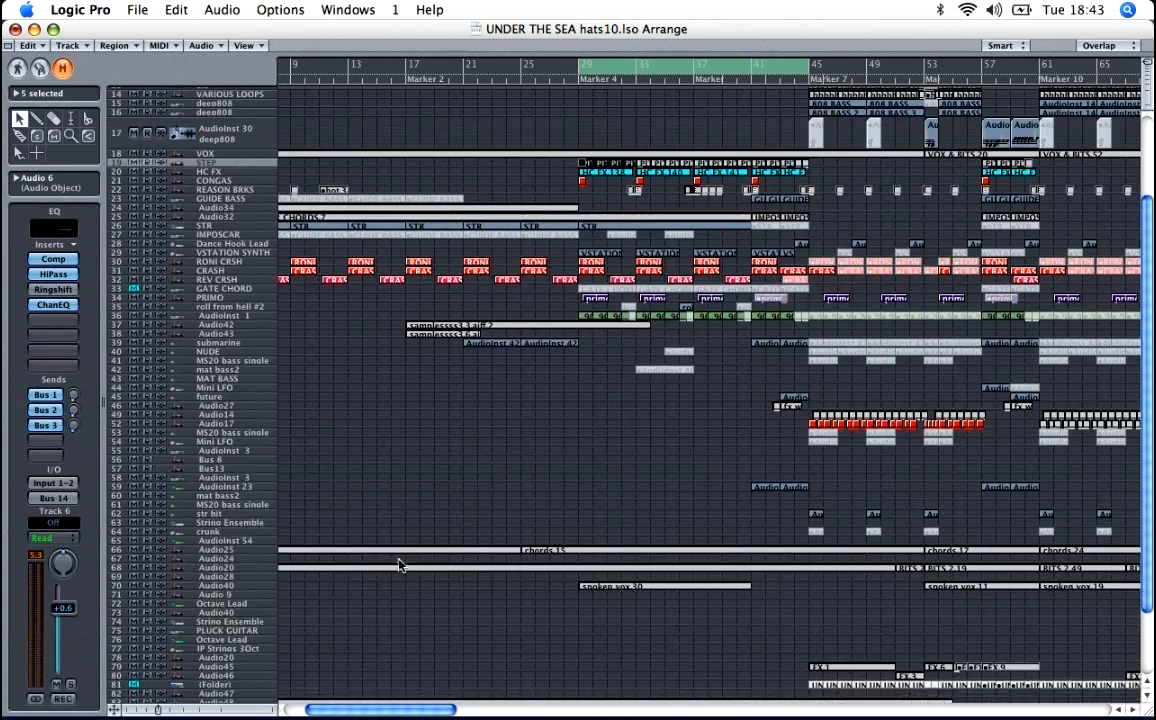
scroll(398, 566, "down", 5)
left_click(250, 498)
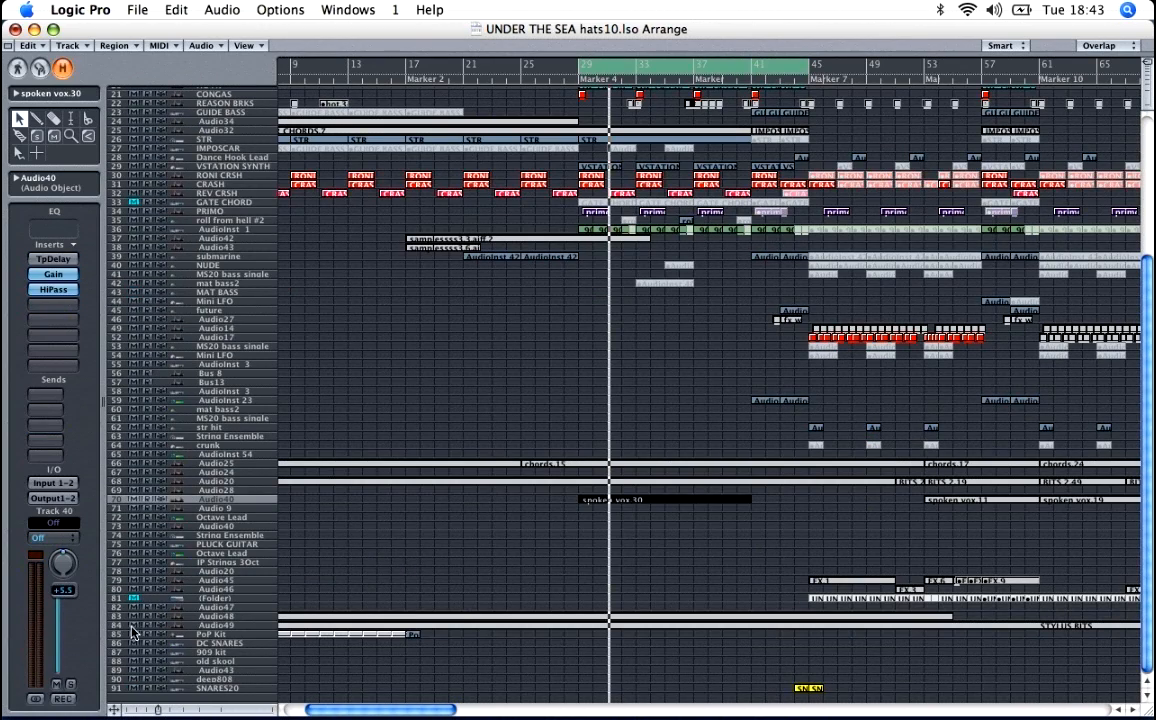
left_click(72, 686)
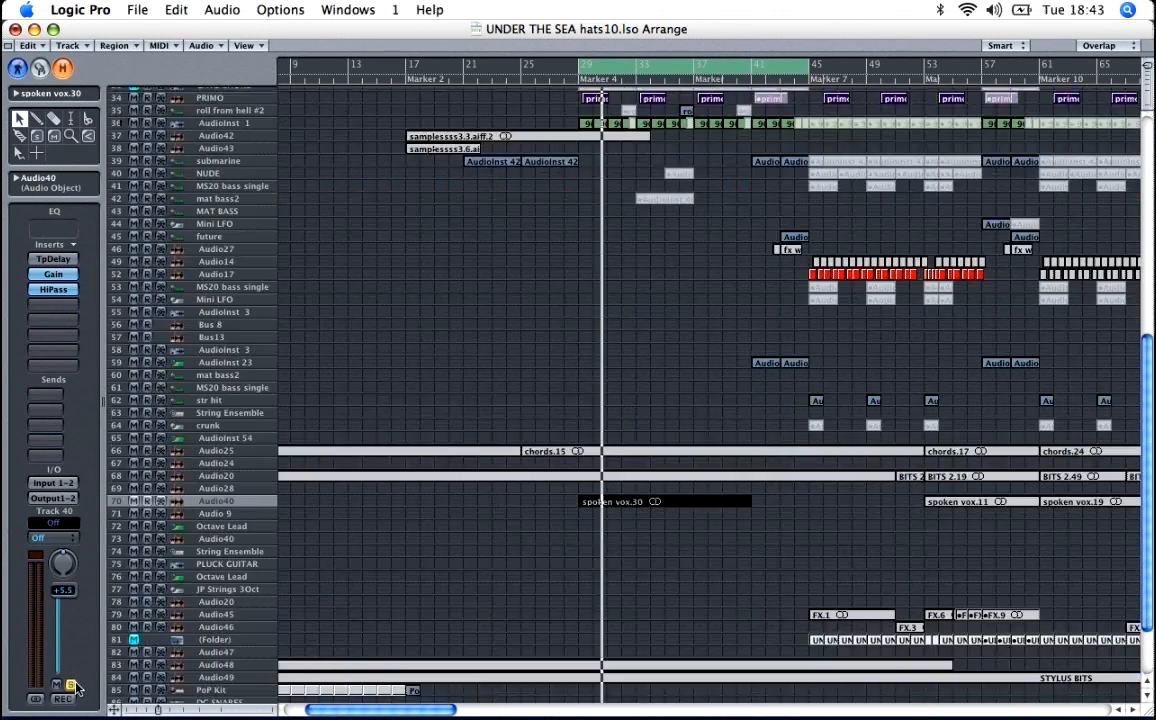
Step: Examine the waveform of the spoken vox.30 region up close while auditioning it in solo
key("ctrl+Down")
key("ctrl+Down")
key("ctrl+Down")
key("ctrl+Down")
key("ctrl+Down")
key("ctrl+Down")
key("ctrl+Down")
key("ctrl+Down")
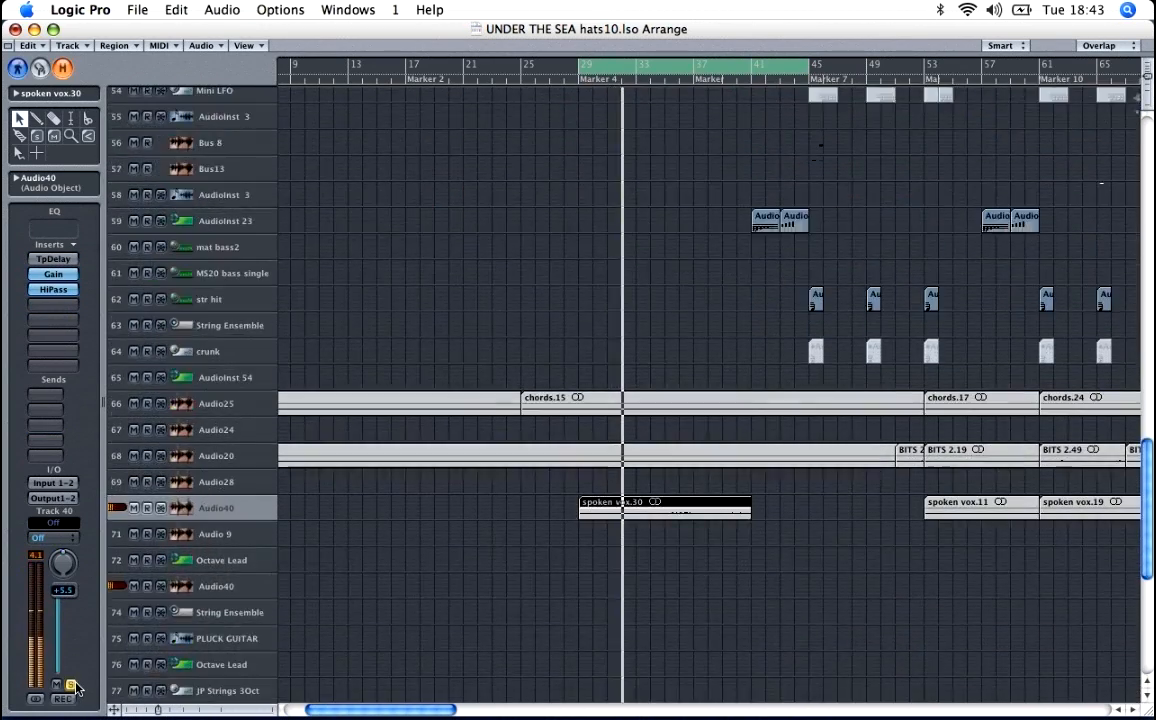
key("ctrl+Down")
key("ctrl+Down")
key("ctrl+Down")
key("ctrl+Down")
key("ctrl+Down")
key("ctrl+Down")
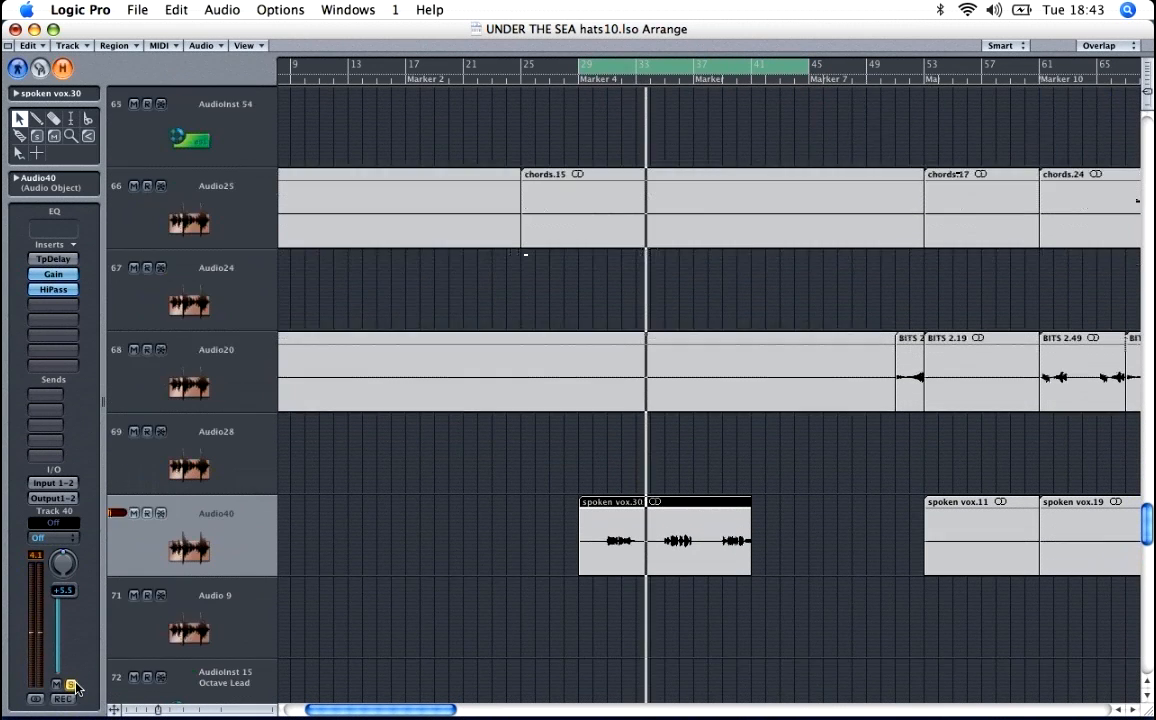
key("ctrl+Down")
key("ctrl+Down")
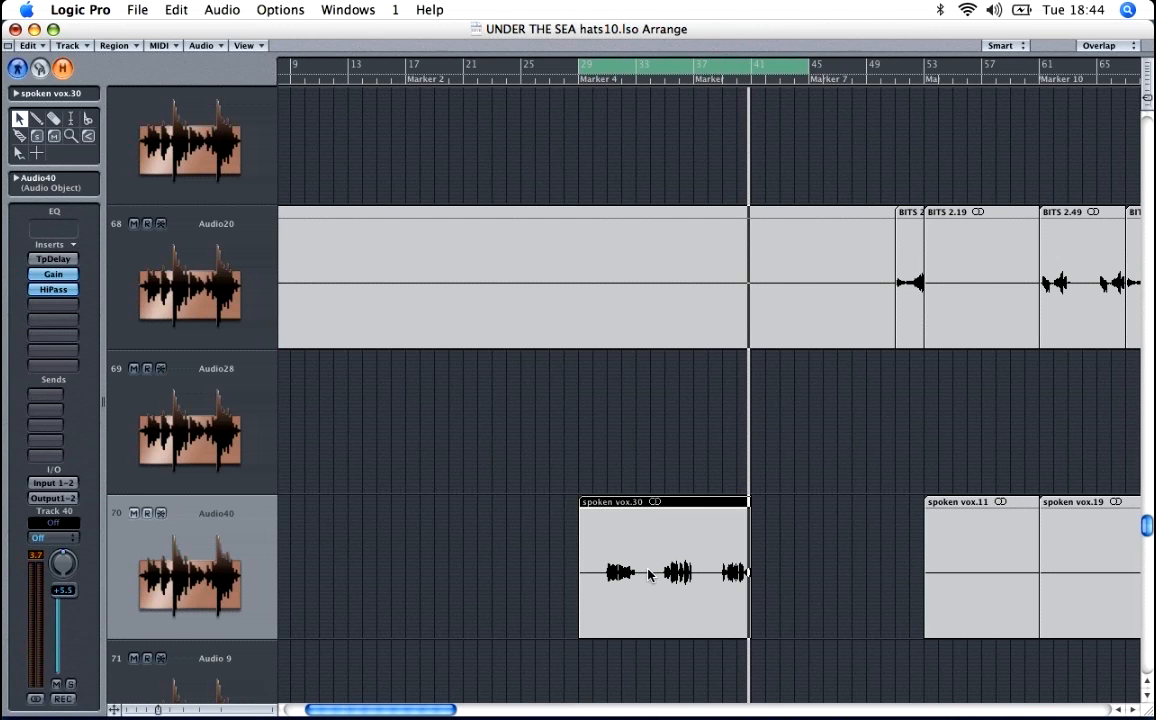
Step: Shorten the cycle to cover bars 41 to 45
scroll(812, 322, "up", 10)
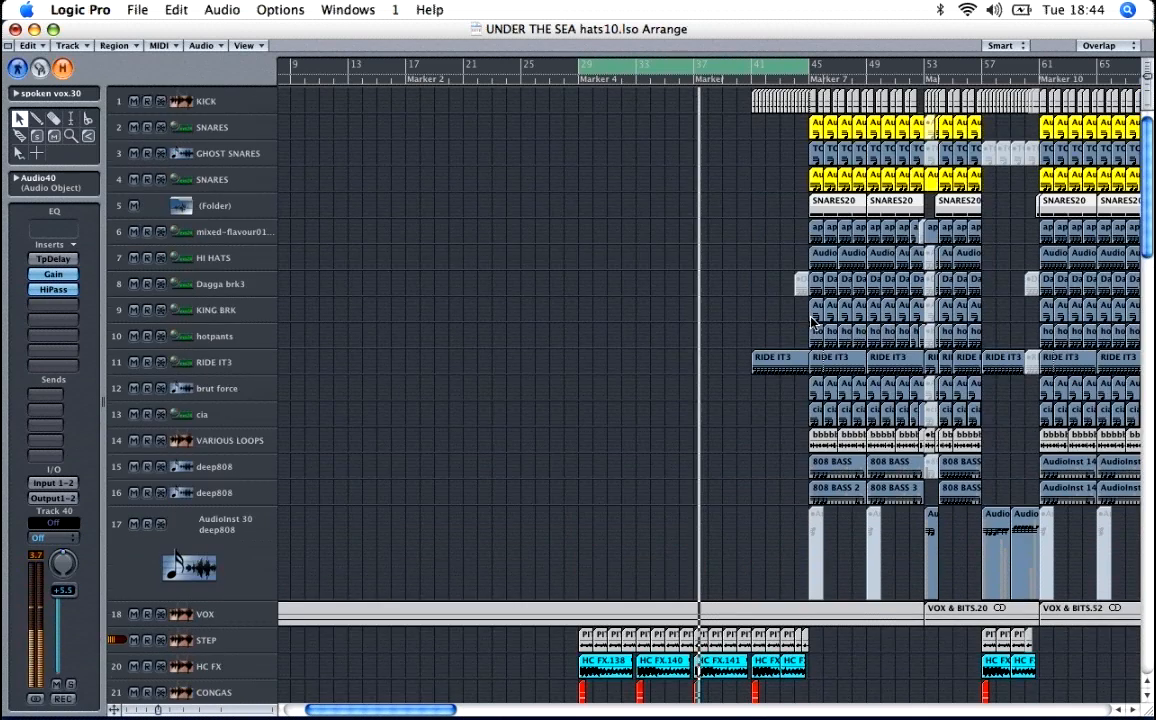
scroll(812, 322, "down", 5)
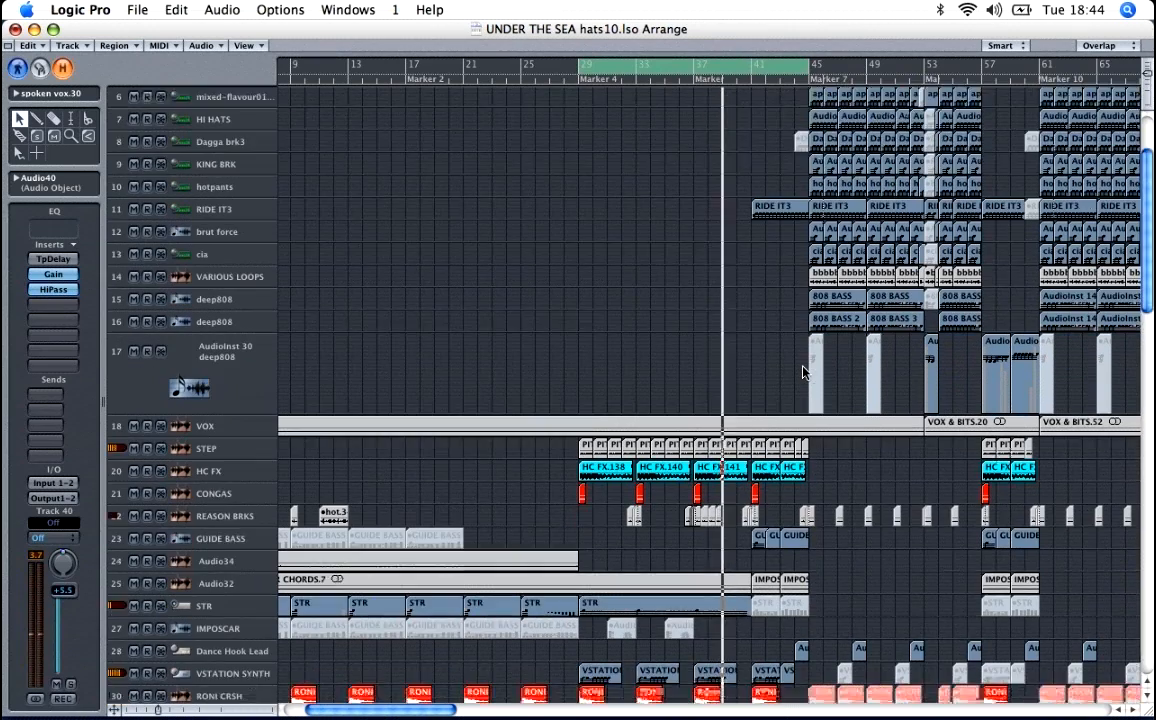
scroll(803, 372, "down", 4)
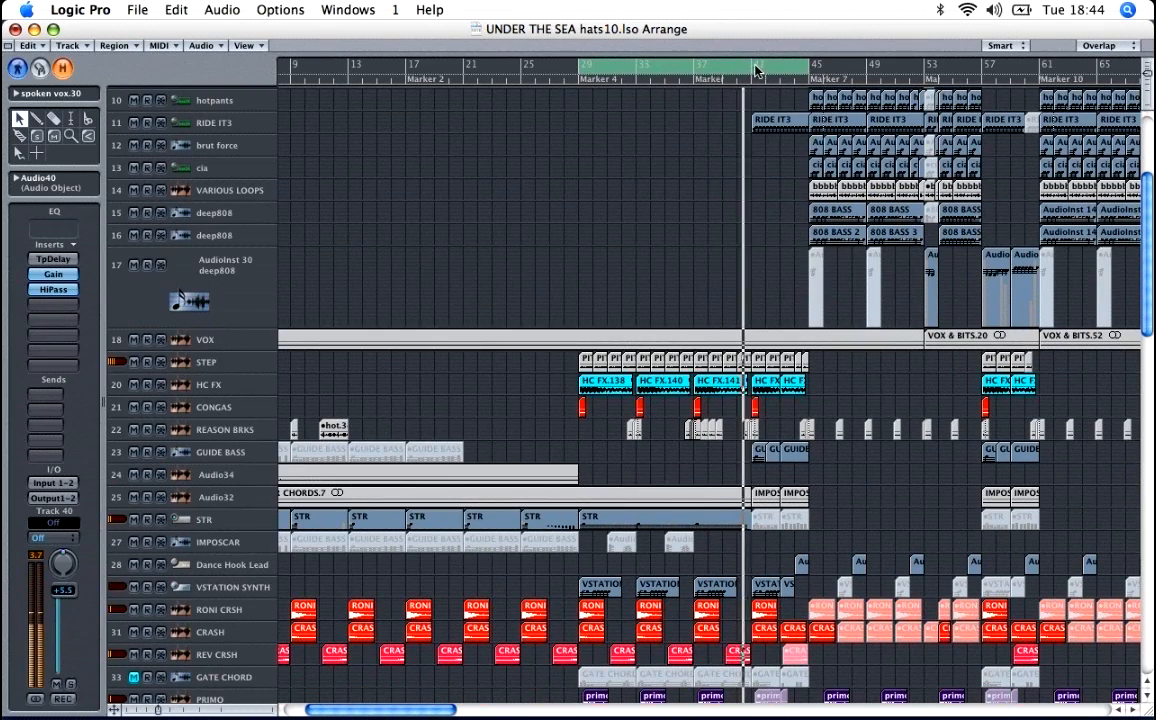
left_click_drag(757, 68, 808, 68)
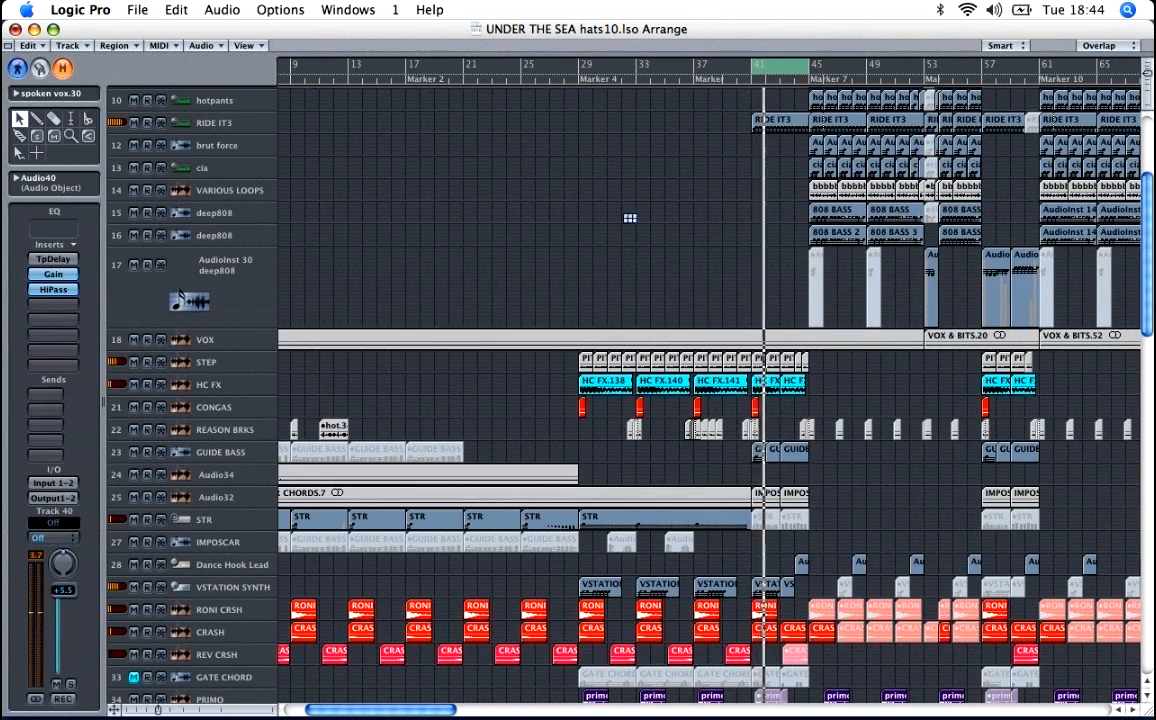
Step: Look over the tracks that play between bars 41 and 45, from the kick and drums down through the synths and effects
scroll(622, 217, "down", 7)
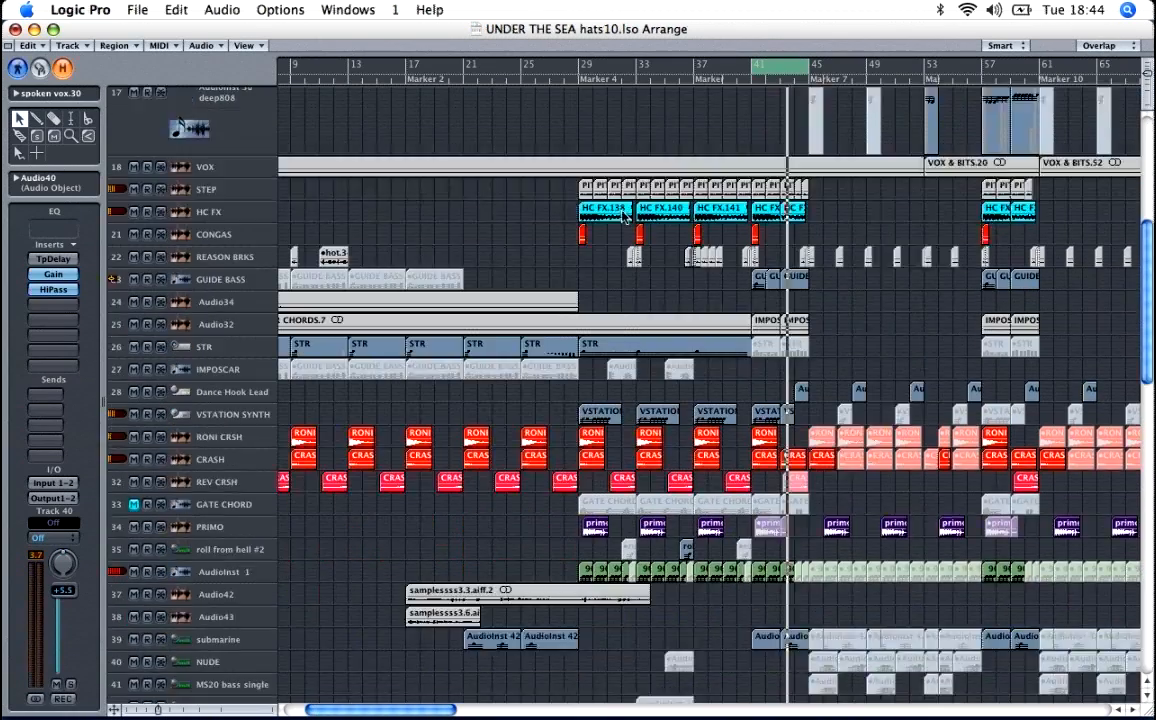
scroll(623, 216, "down", 3)
scroll(623, 216, "up", 15)
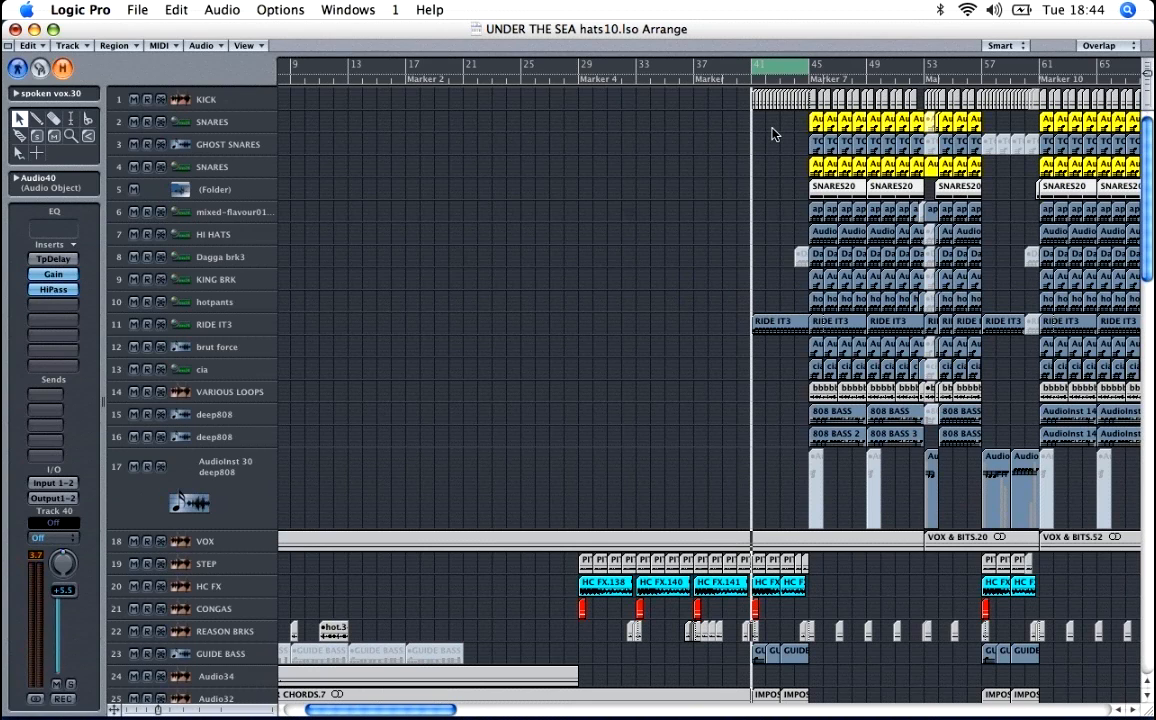
scroll(779, 137, "down", 2)
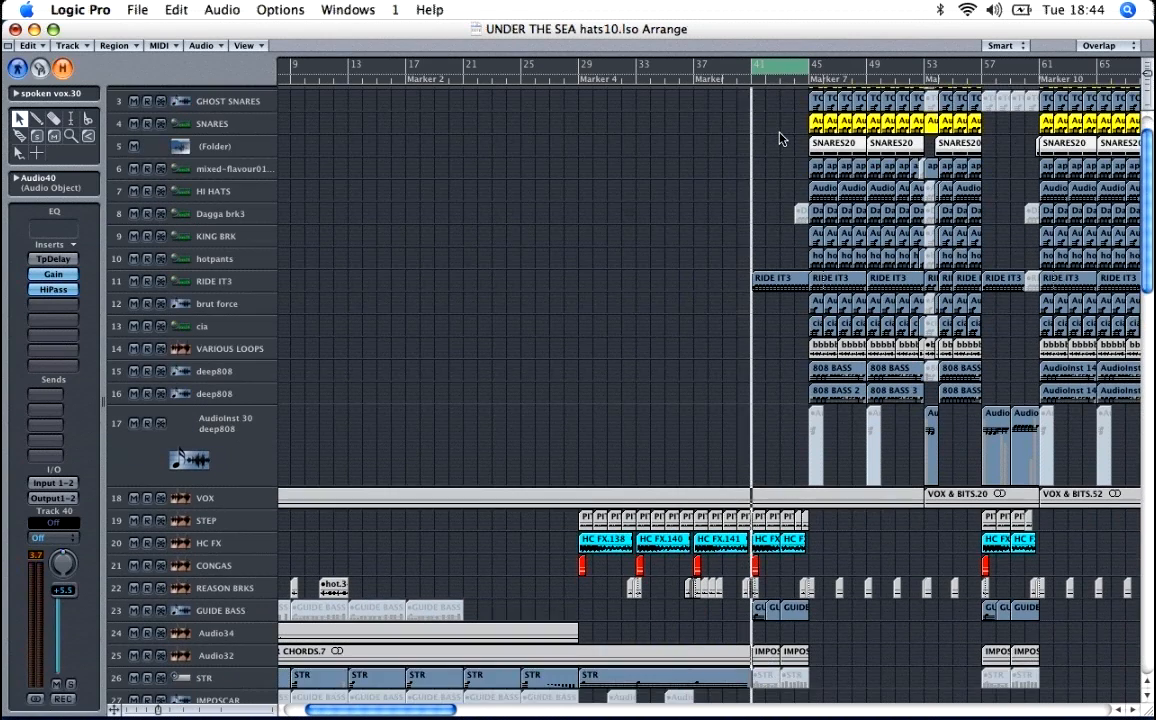
scroll(779, 139, "up", 2)
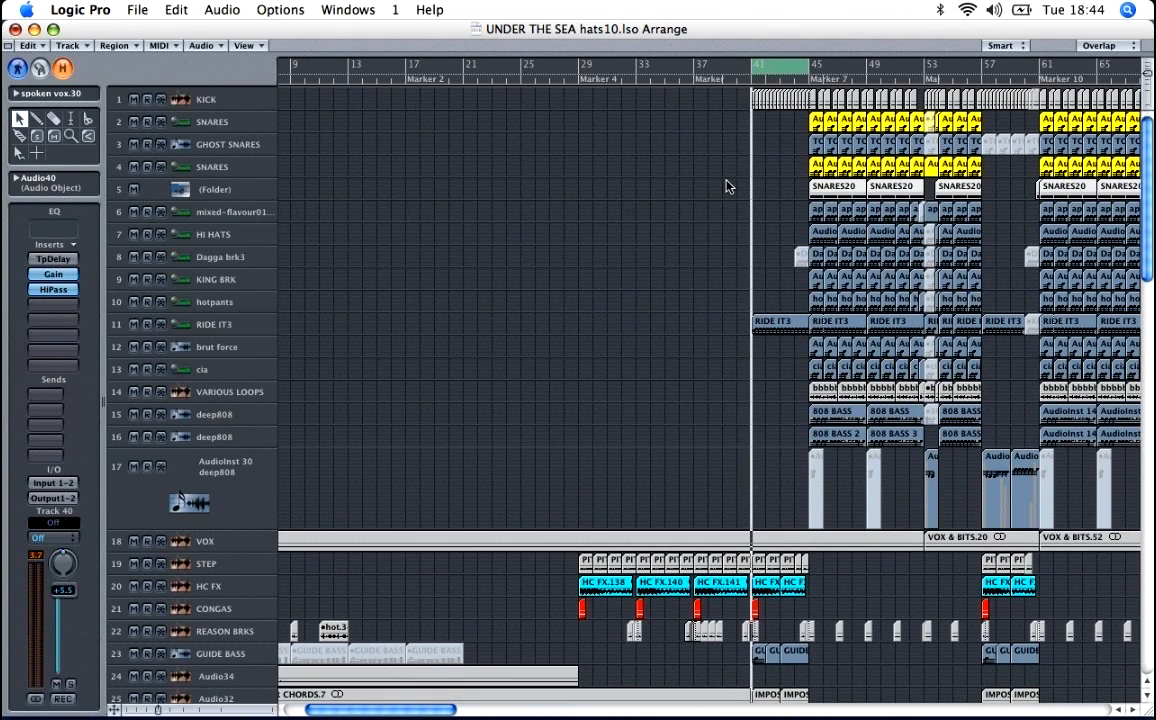
scroll(727, 186, "down", 4)
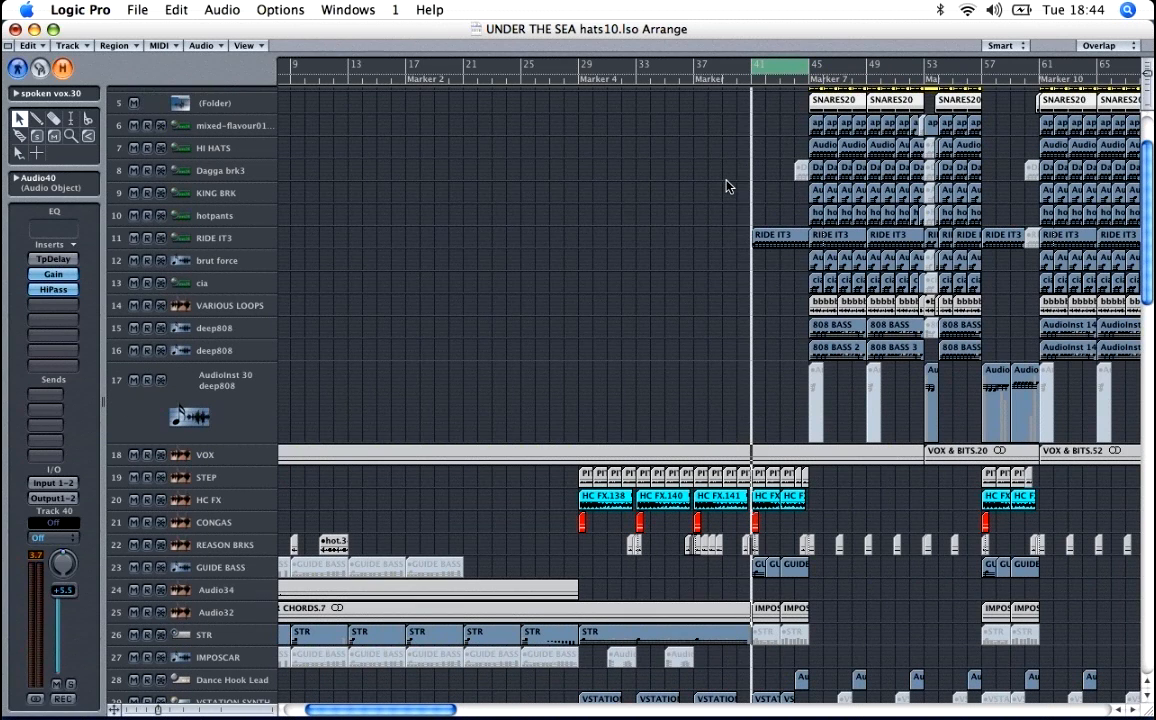
scroll(727, 186, "down", 1)
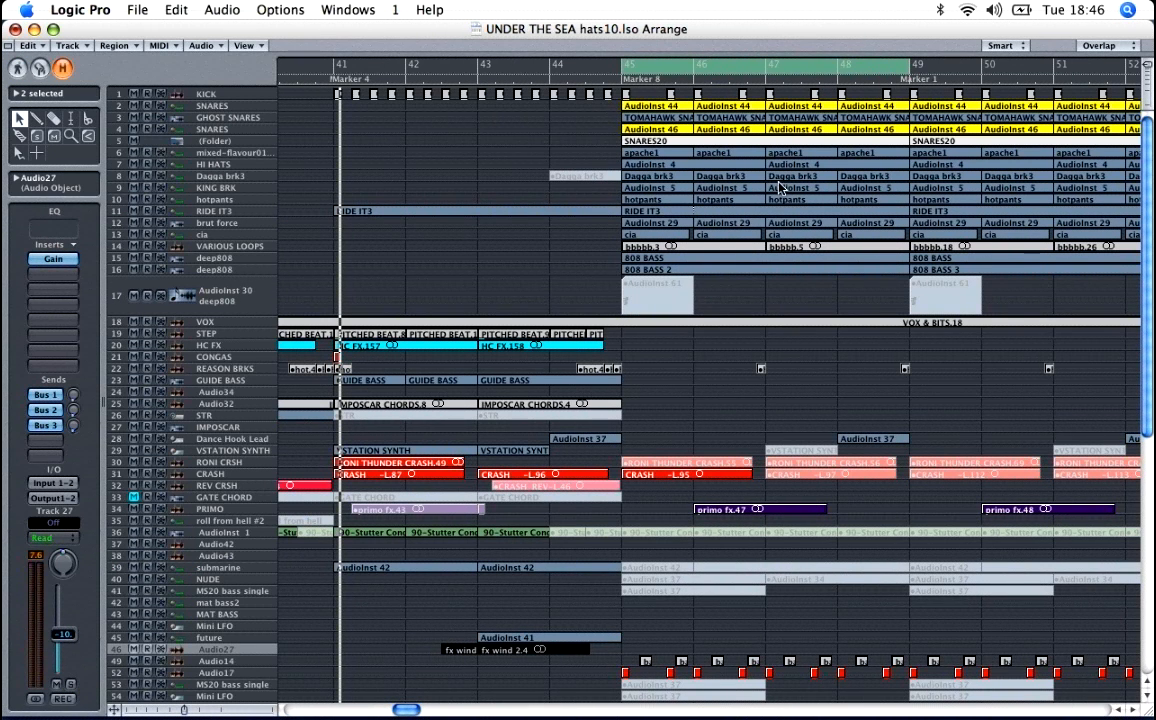
Step: Set the cycle to the single bar from 45 to 46
key("ctrl+Down")
key("ctrl+Down")
key("ctrl+Down")
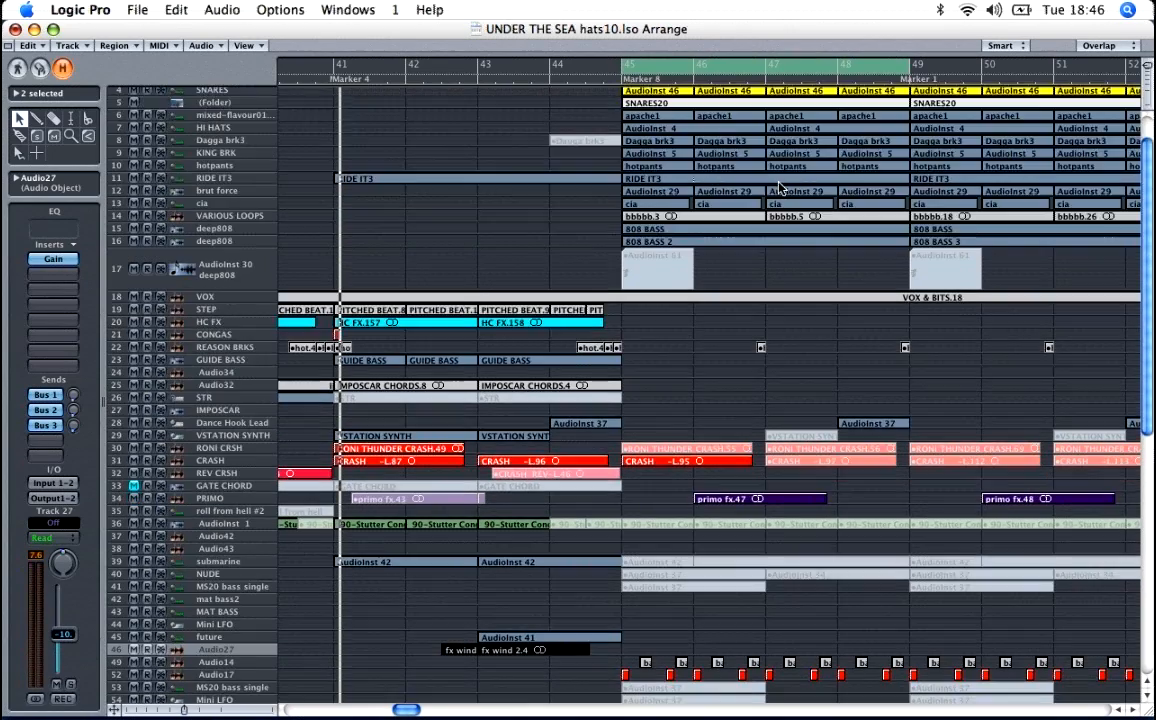
scroll(780, 188, "up", 6)
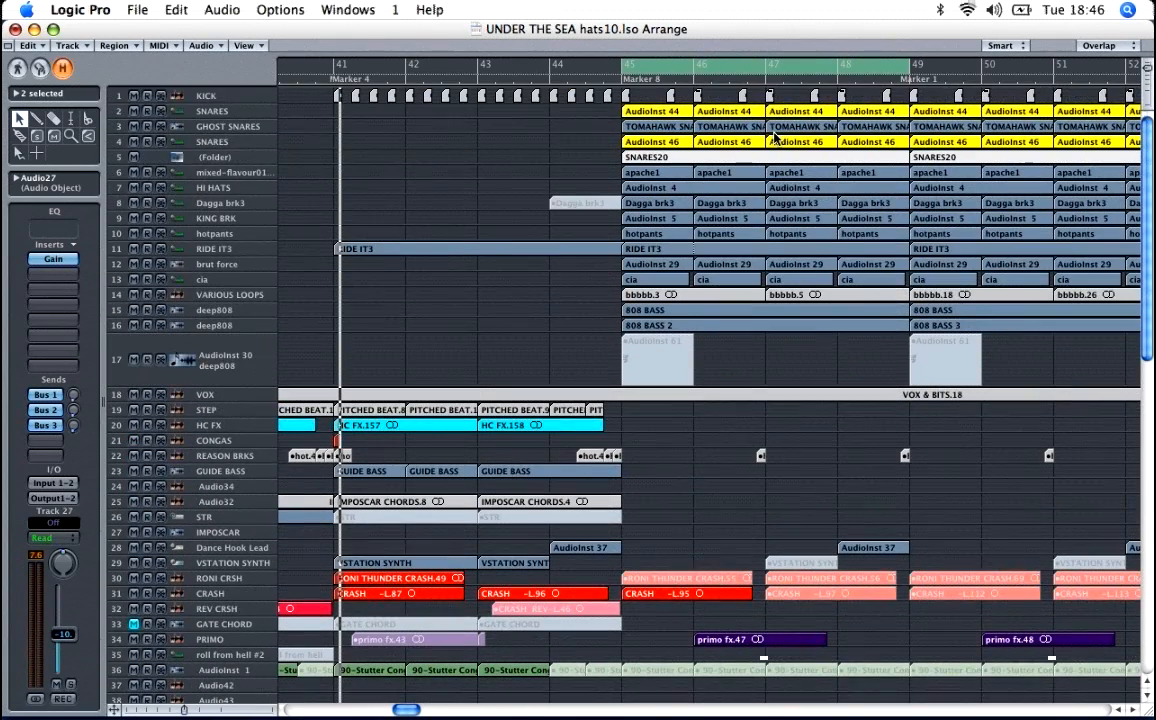
key("ctrl+Down")
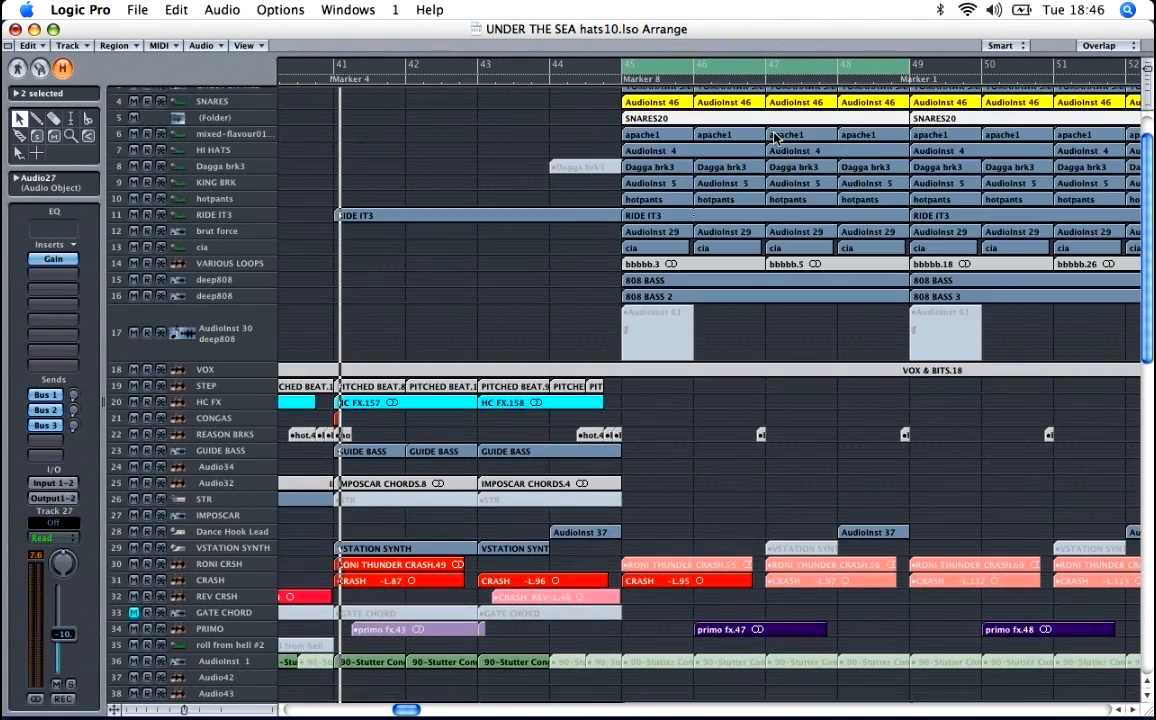
key("ctrl+Down")
key("ctrl+Down")
scroll(820, 153, "up", 5)
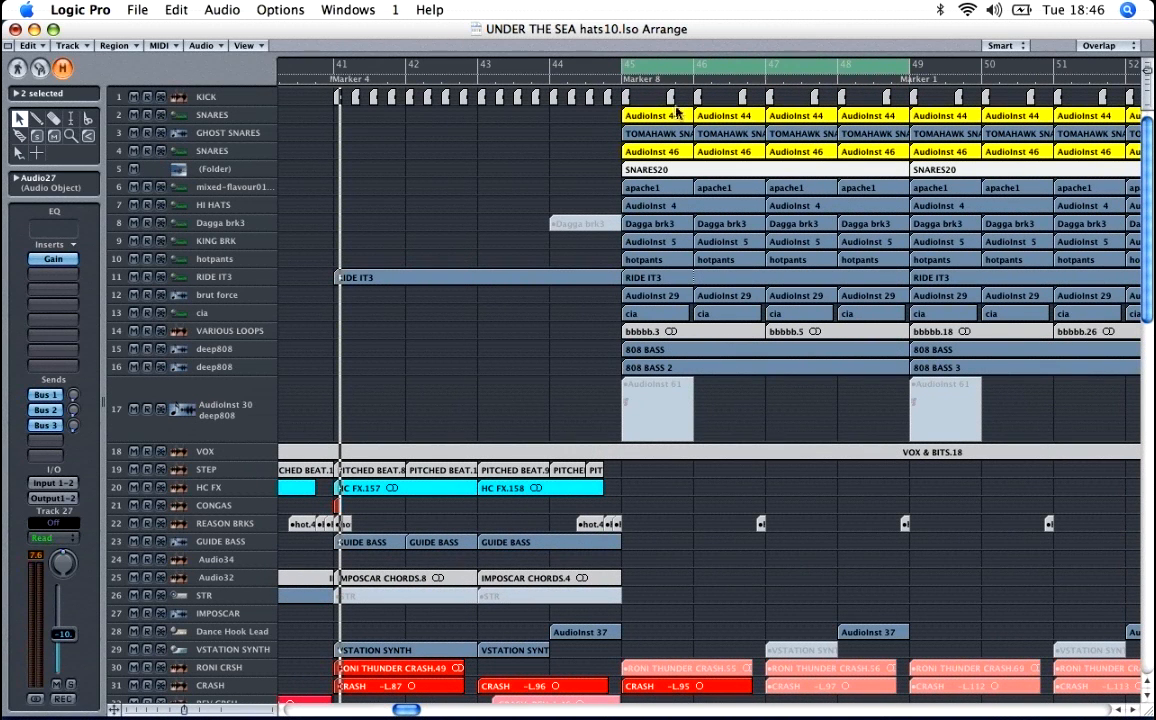
left_click(694, 72)
left_click_drag(693, 74, 694, 71)
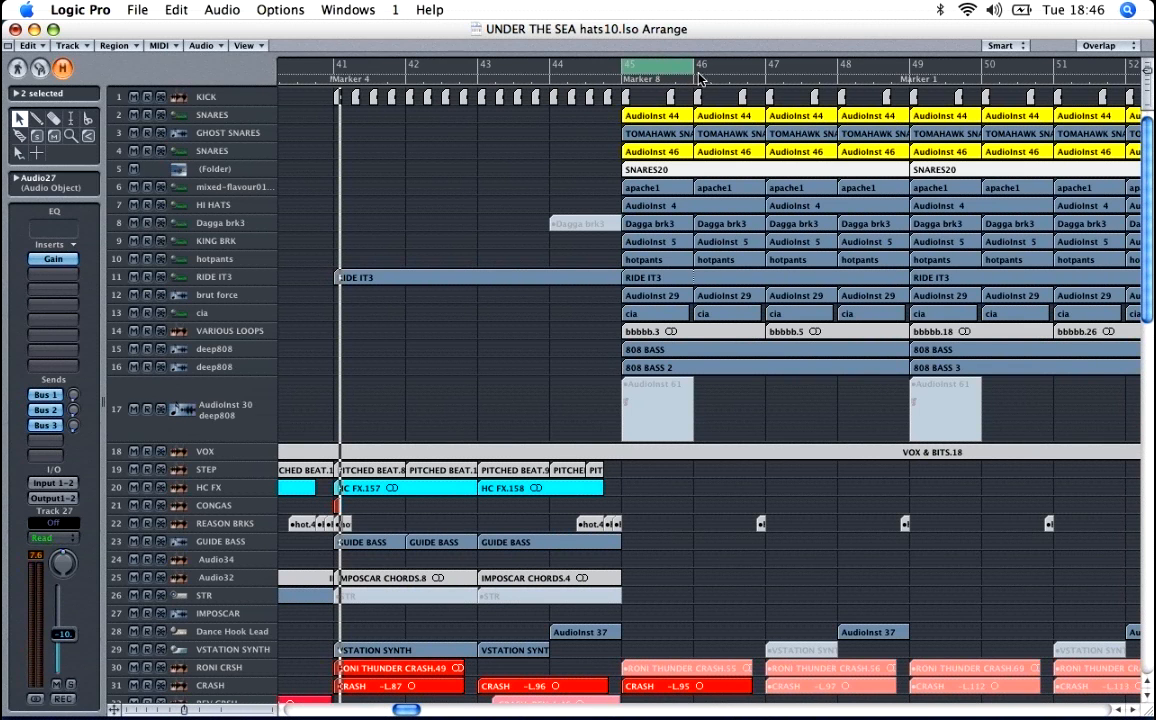
Step: Select the KICK track, solo it, and audition it over the one-bar cycle
left_click(236, 98)
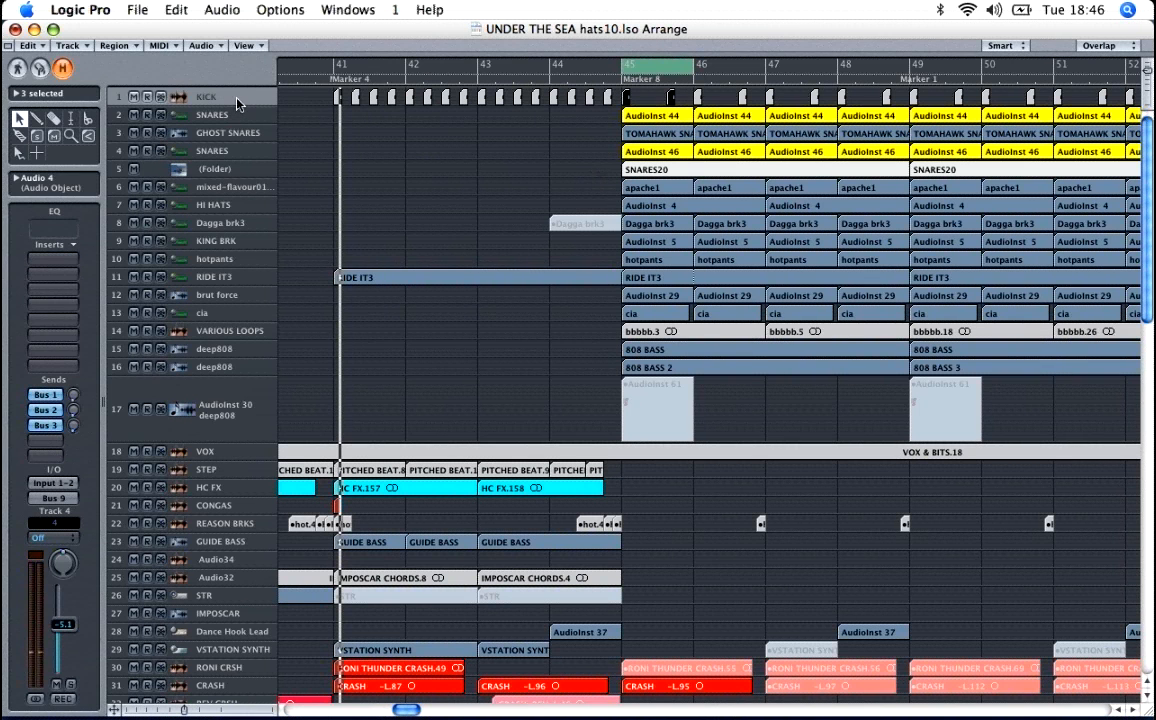
left_click(70, 685)
key("space")
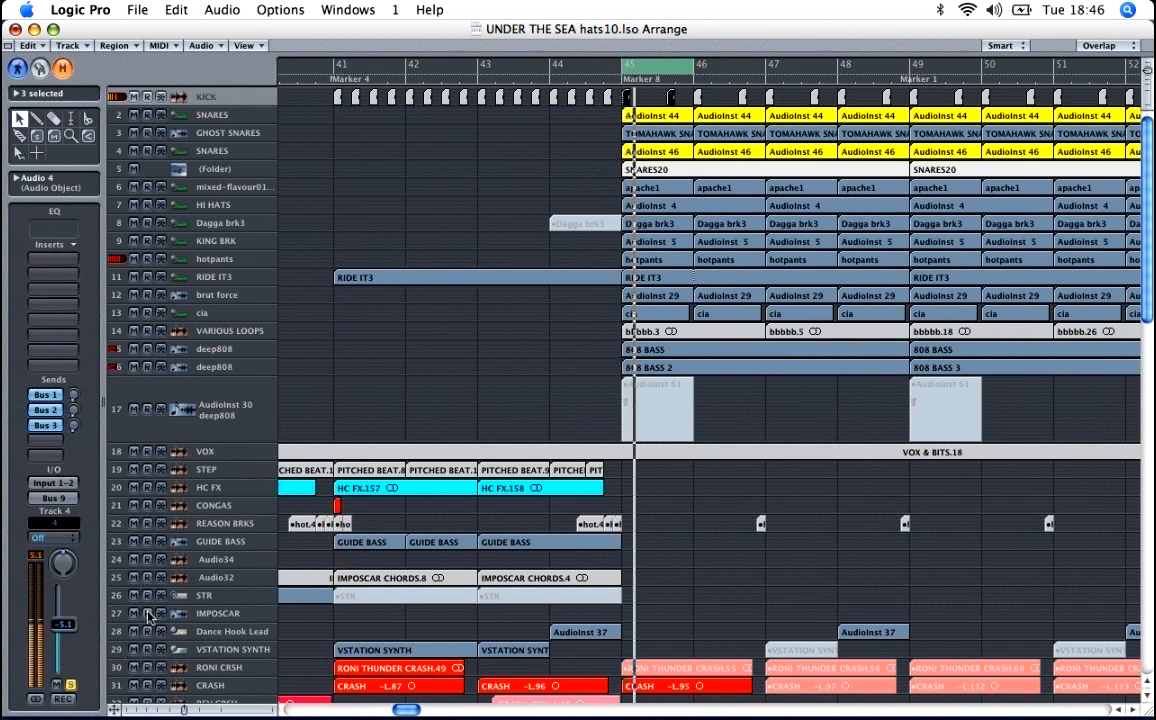
key("space")
Step: Examine the kick hits and the drum regions around bar 45 up close
key("ctrl+Down")
key("ctrl+Down")
key("ctrl+Down")
key("ctrl+Down")
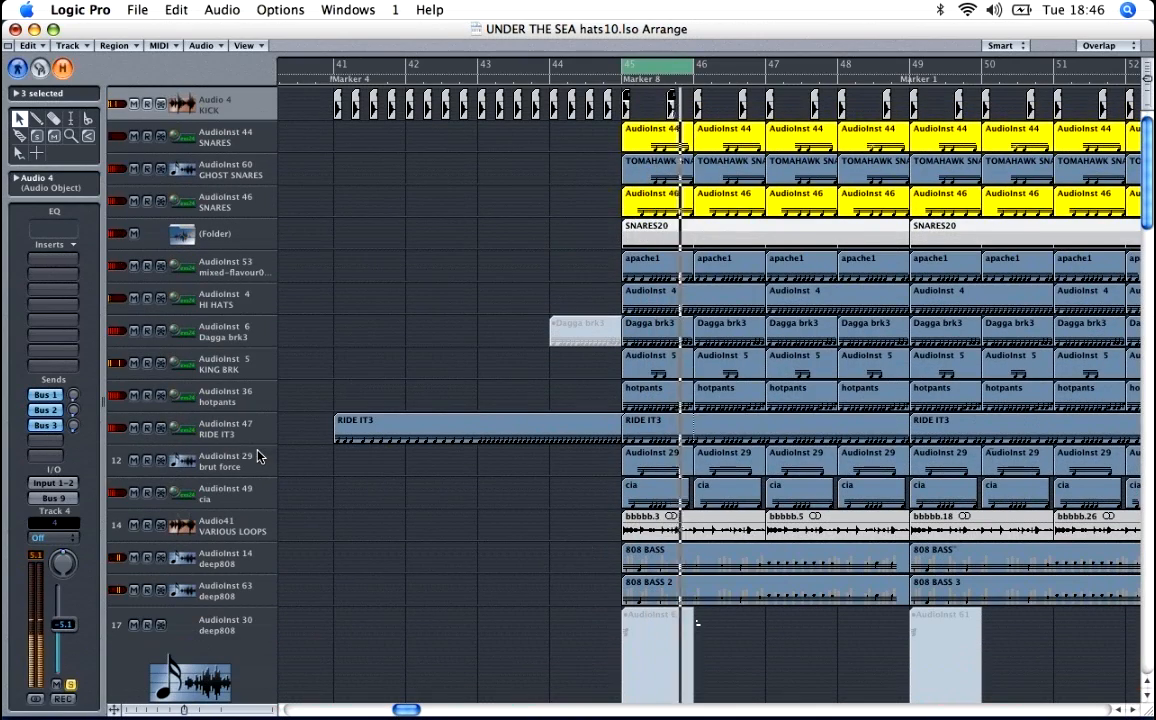
key("ctrl+Right")
key("ctrl+Right")
key("ctrl+Down")
key("ctrl+Down")
key("ctrl+Down")
key("ctrl+Down")
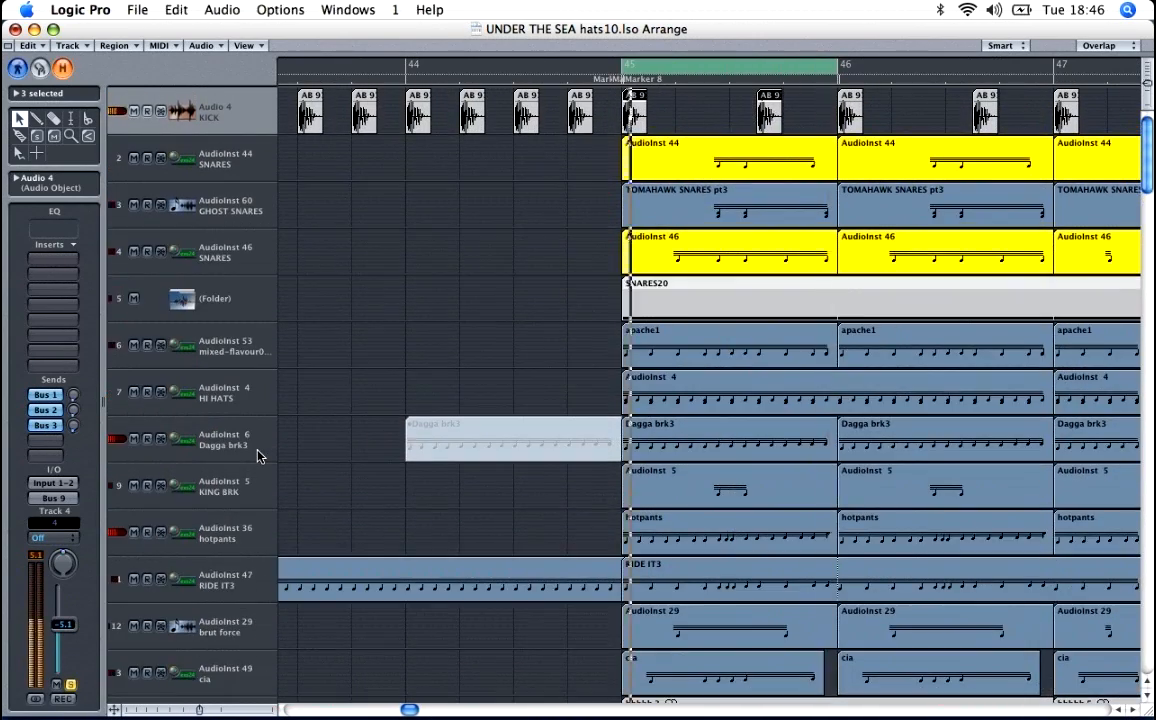
Step: Solo the SNARES20 folder region on track 5 and open the folder to show its contents
scroll(260, 457, "down", 2)
left_click(261, 222)
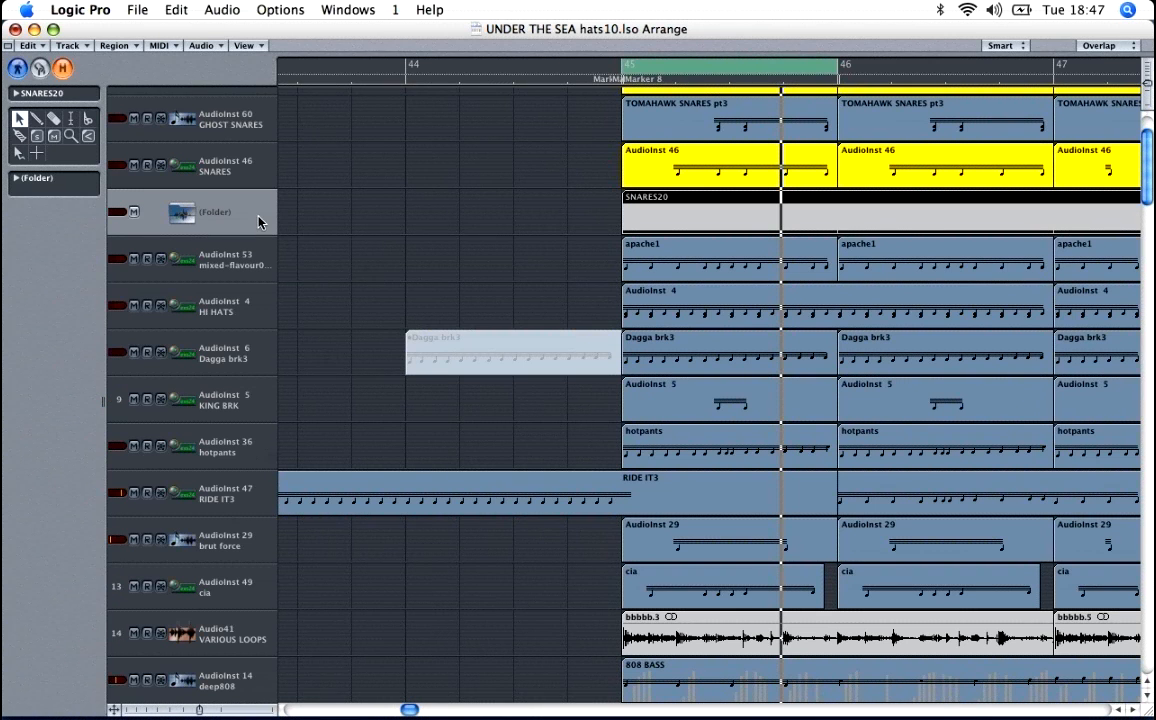
key("s")
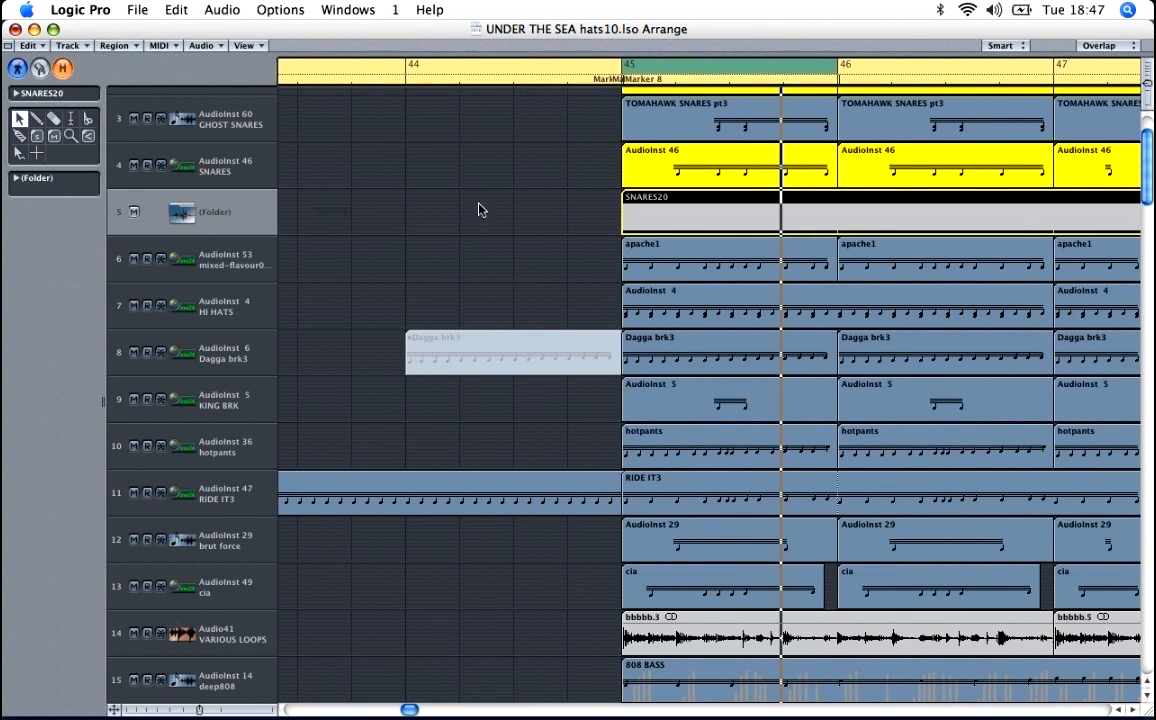
left_click(506, 202)
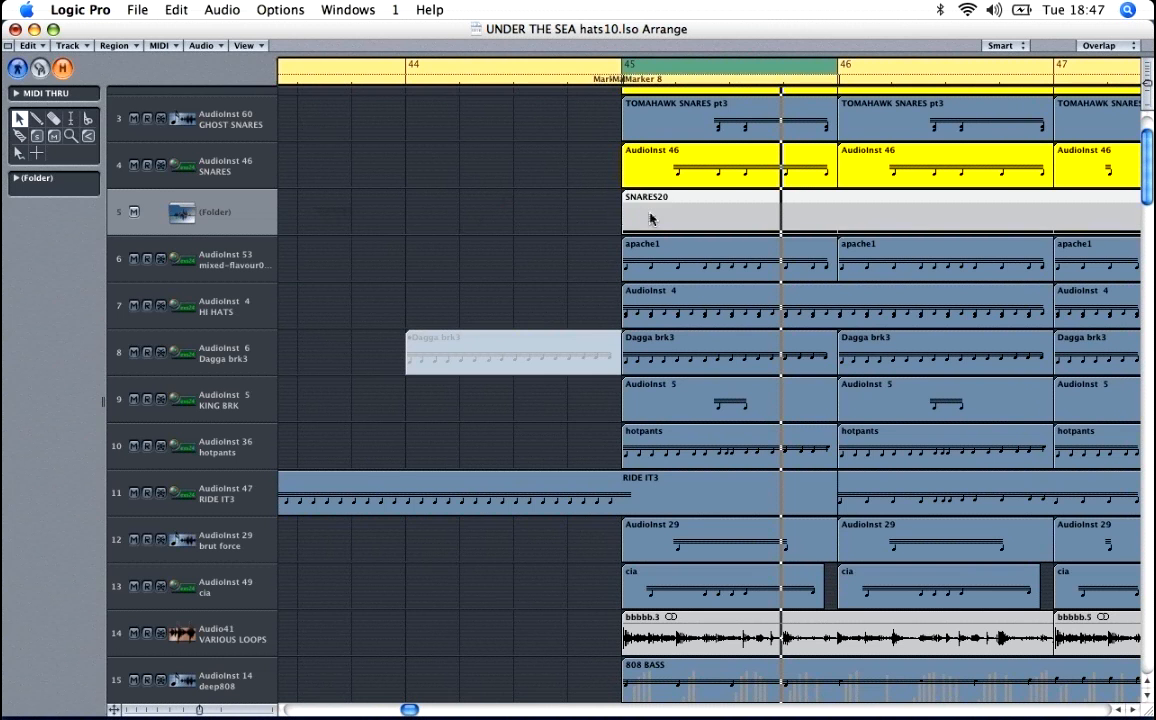
left_click(680, 215)
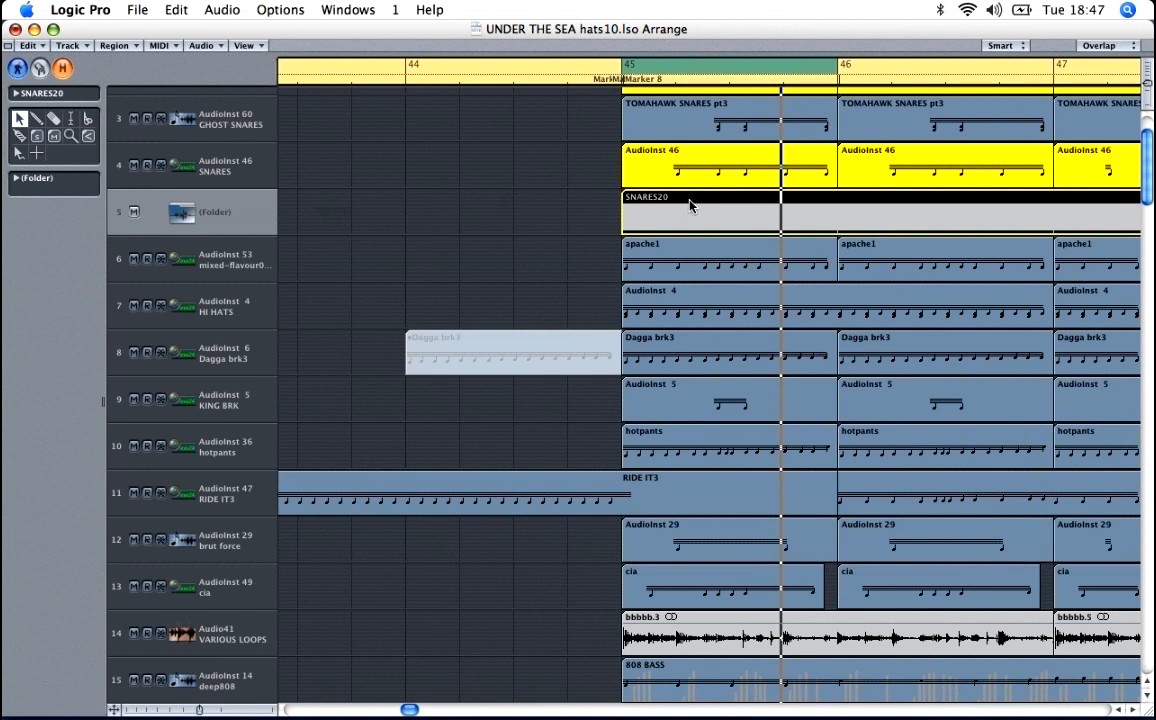
double_click(689, 205)
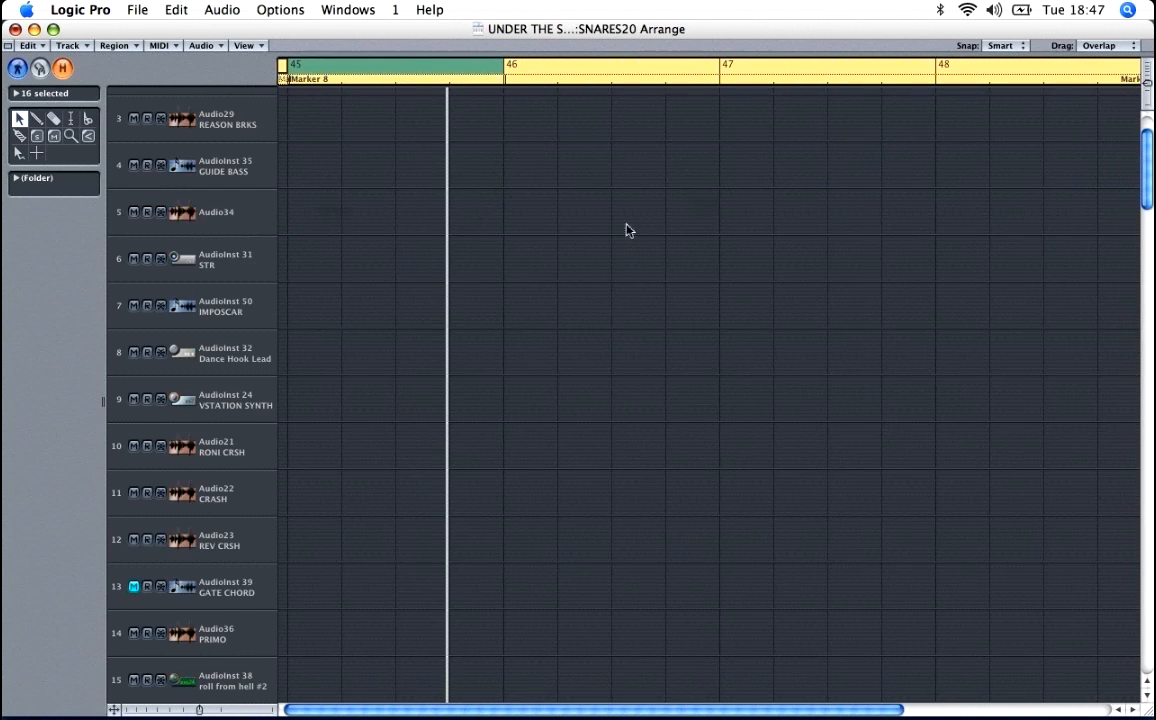
Step: Find the snare tracks inside the folder, select the first SNARES20 region on track 83, and audition it
scroll(620, 260, "up", 2)
scroll(618, 277, "down", 20)
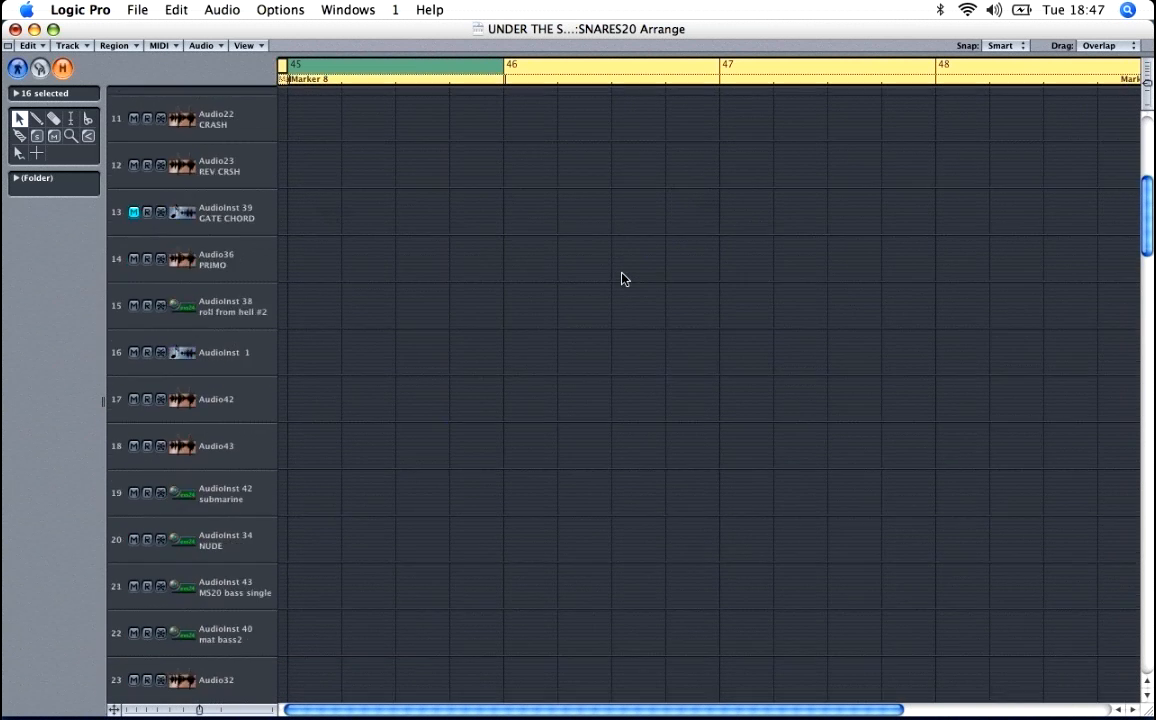
scroll(625, 279, "down", 14)
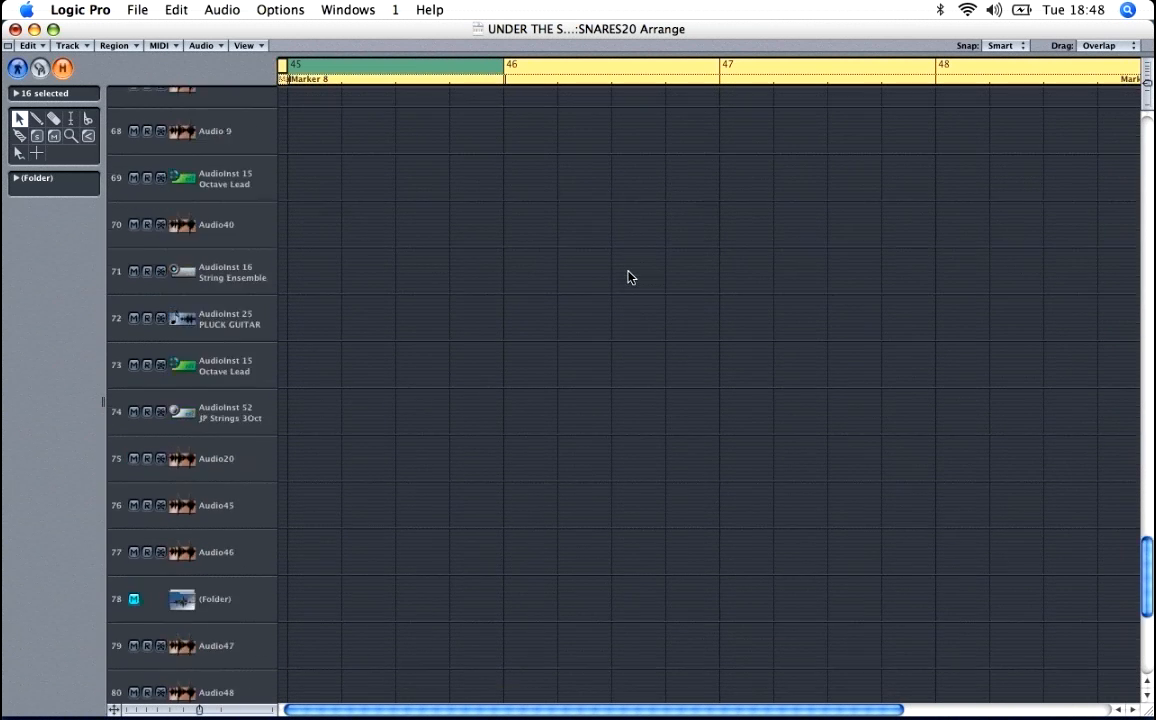
left_click(567, 298)
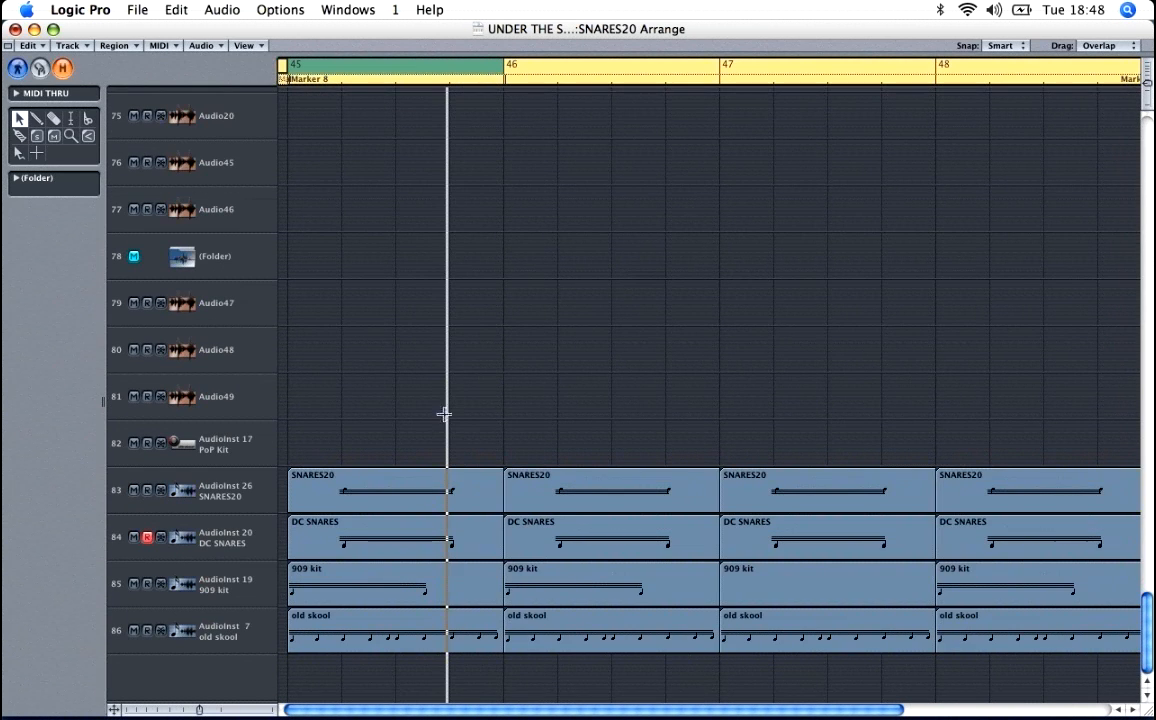
left_click(360, 492)
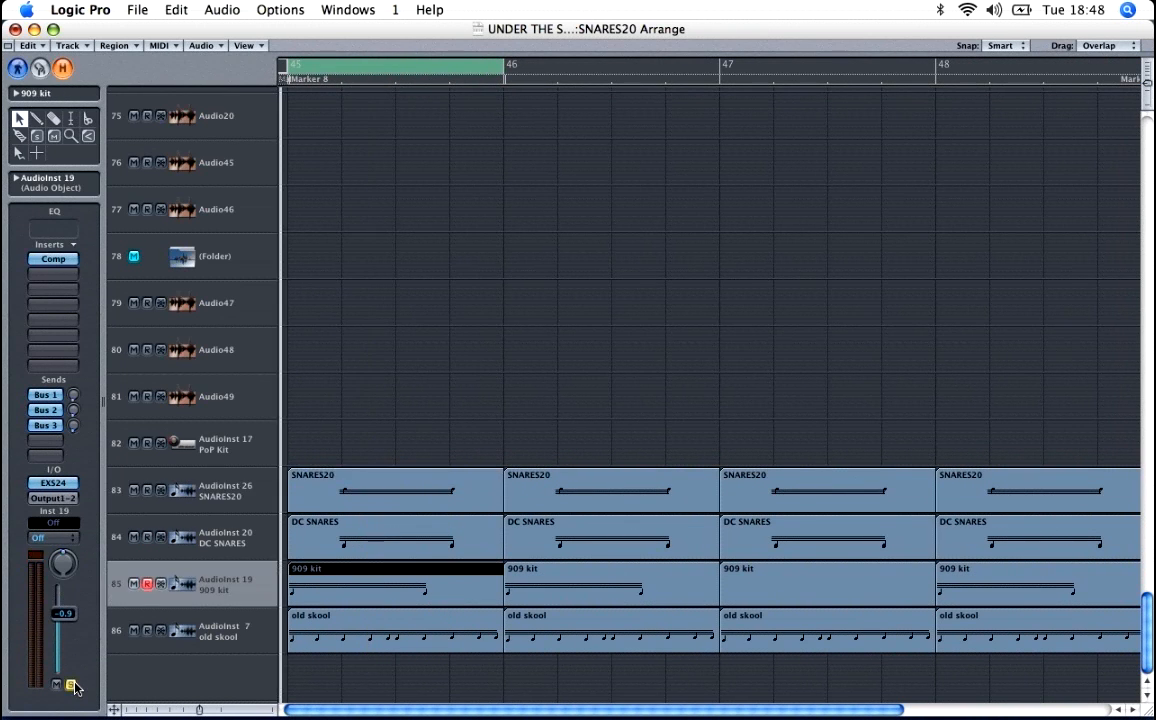
key("space")
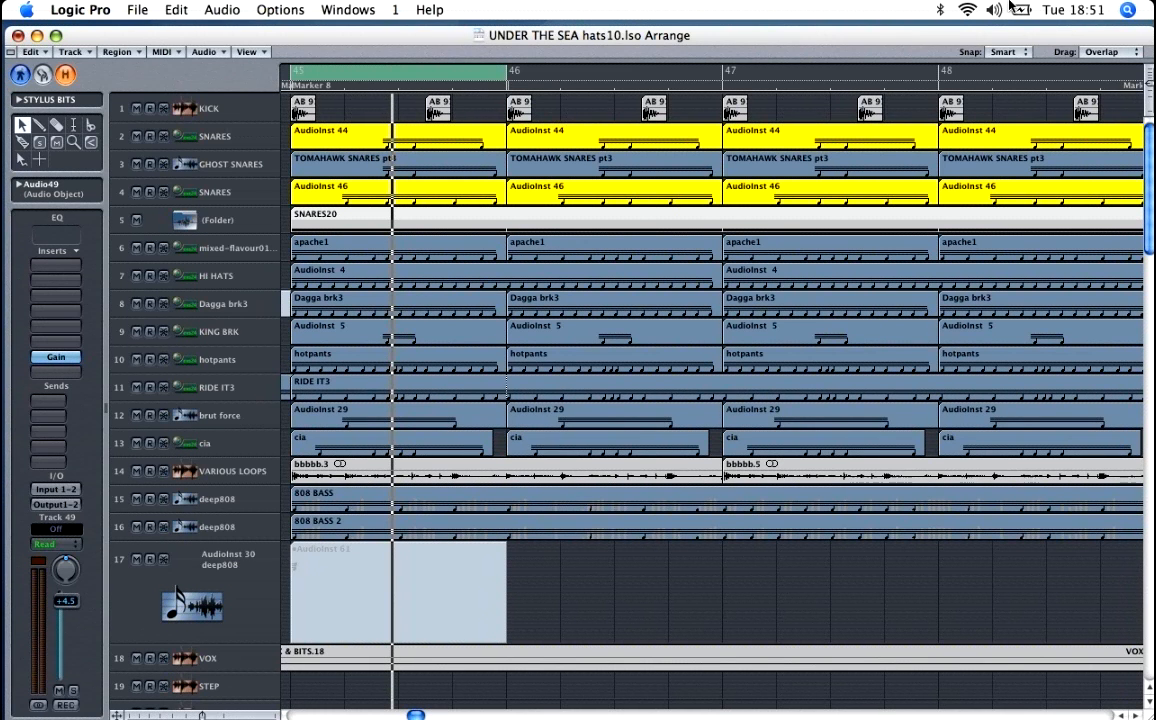
Step: Open the AudioInst 46 region at bar 45 on the SNARES track in the note editor
key("ctrl+Down")
key("ctrl+Down")
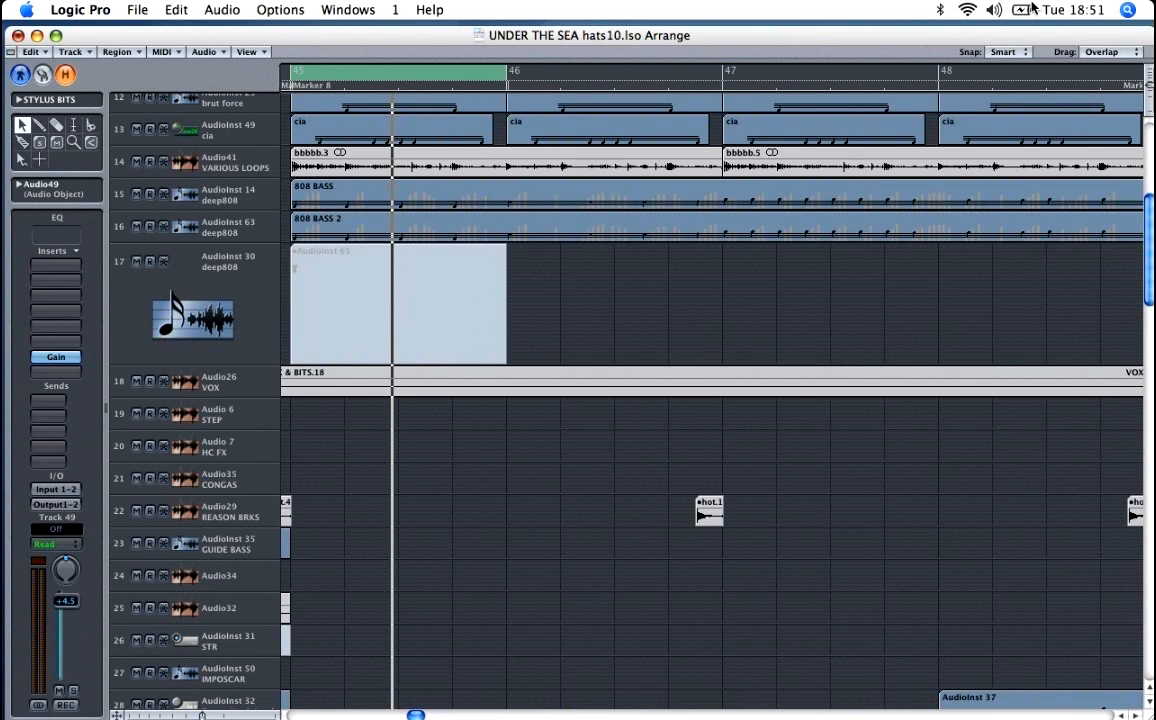
left_click_drag(1149, 217, 1149, 135)
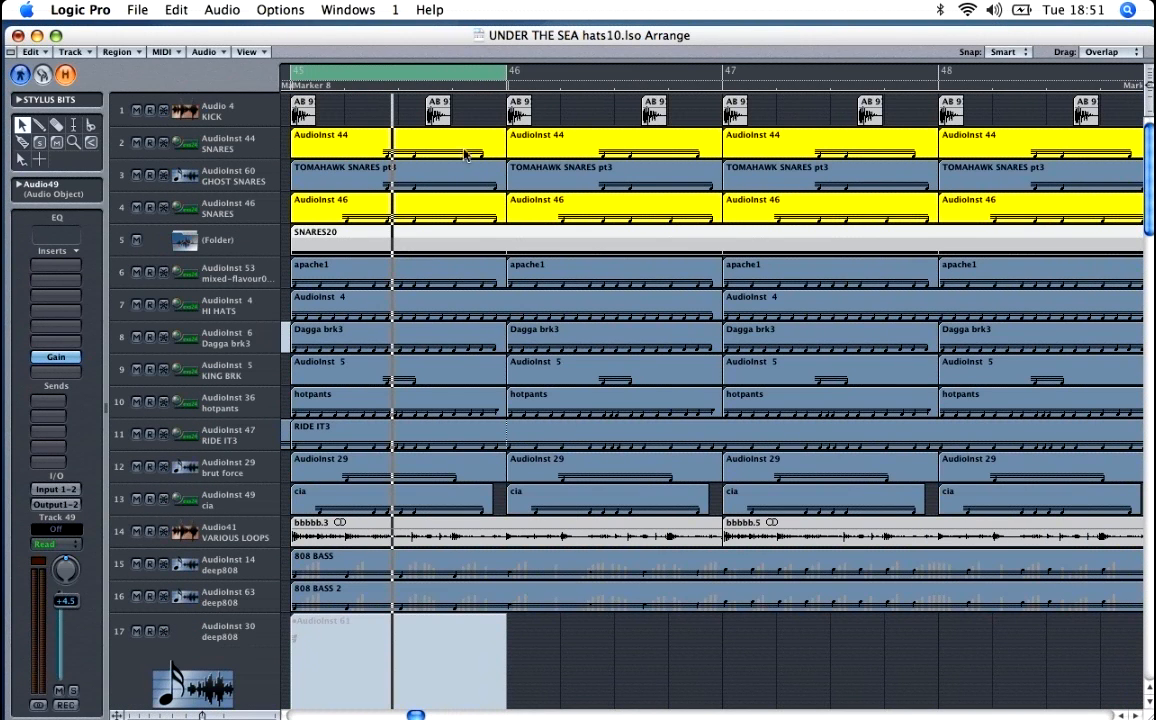
left_click(389, 200)
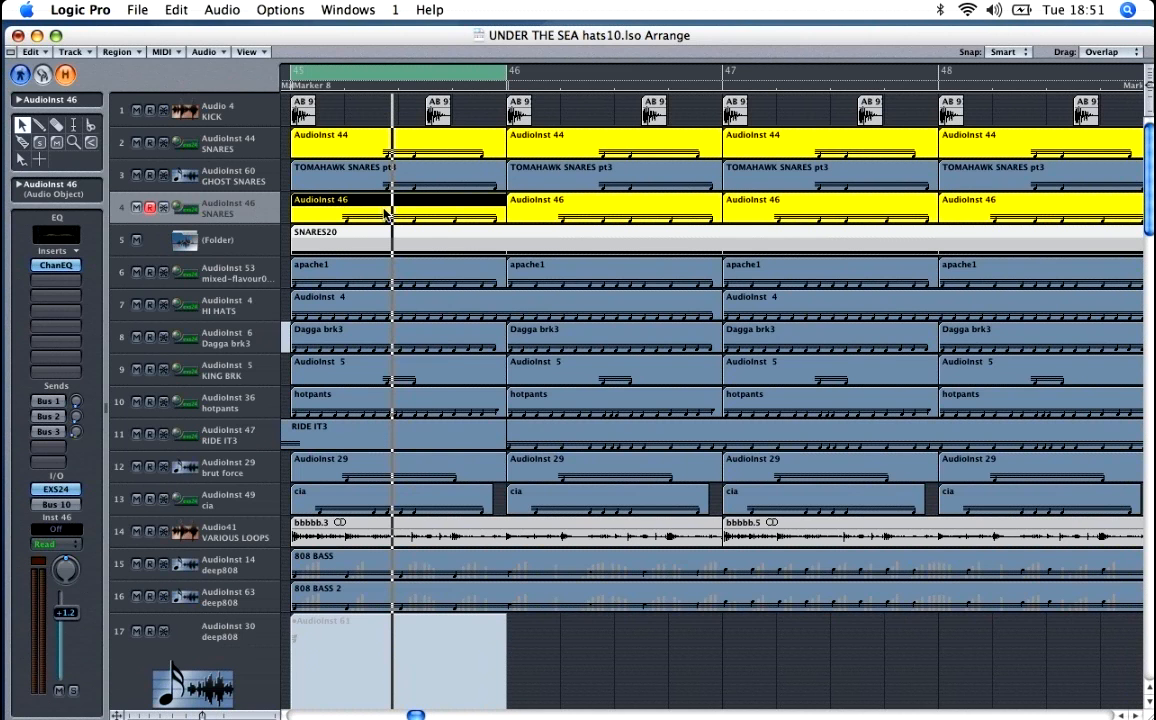
double_click(387, 215)
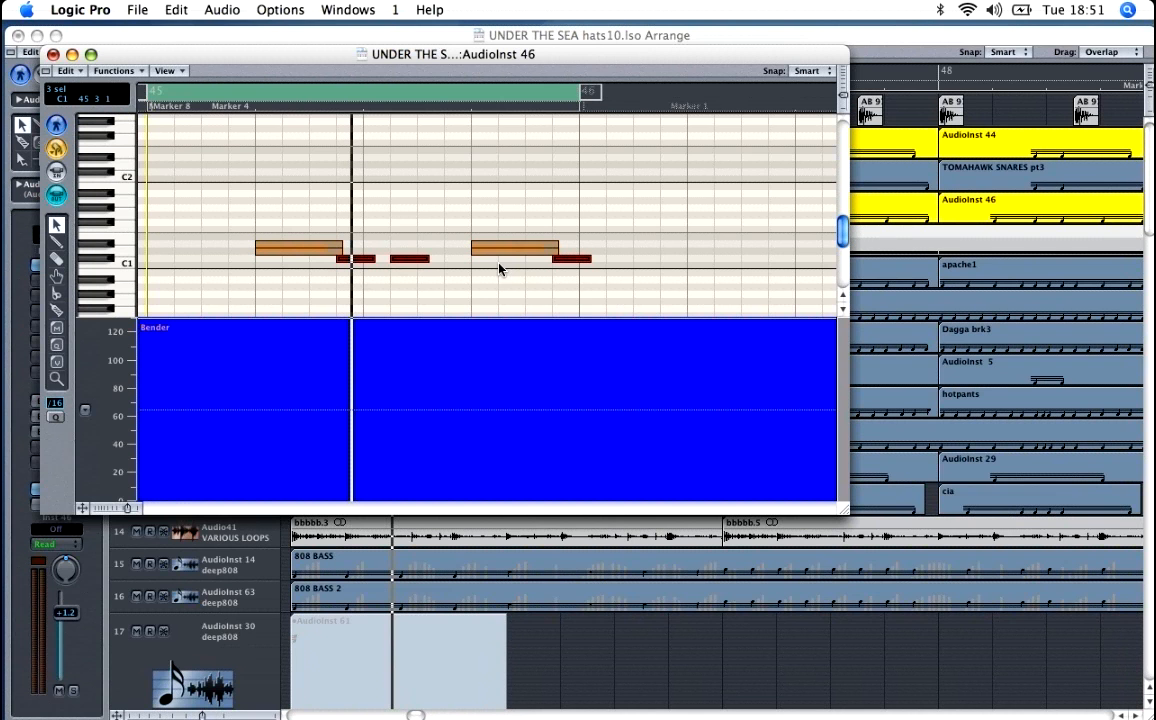
Step: Solo the AudioInst 46 SNARES track and play it while viewing the bar 45 region's notes
left_click(74, 692)
key("space")
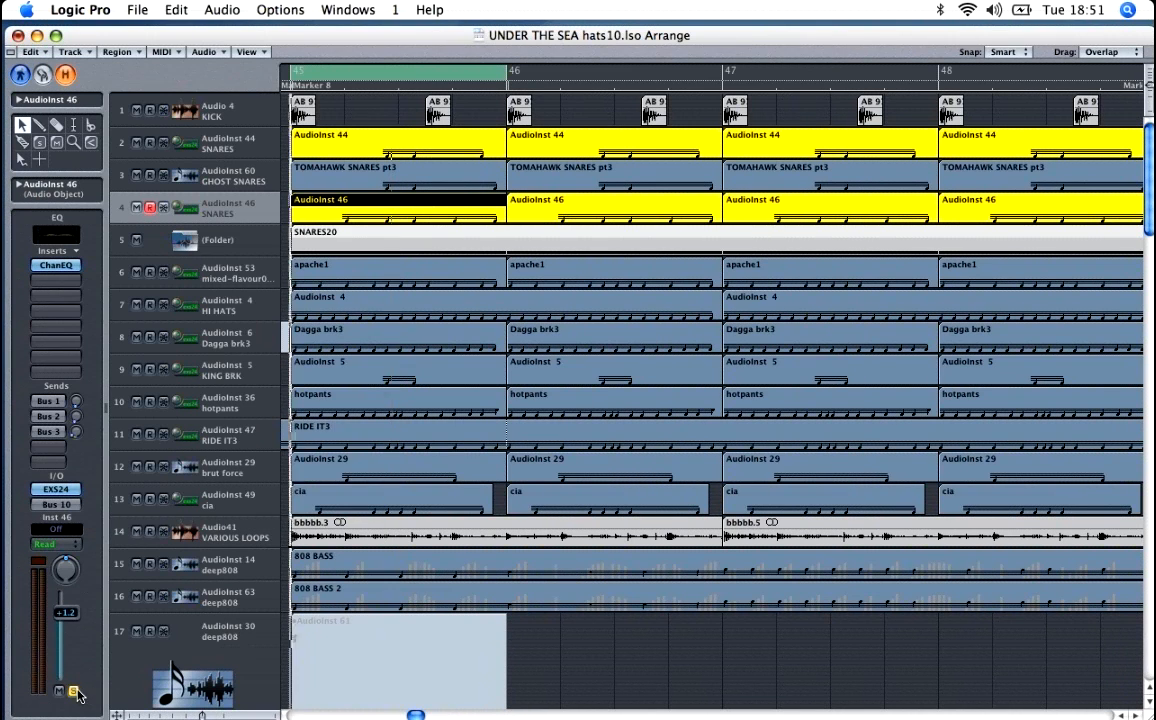
double_click(337, 214)
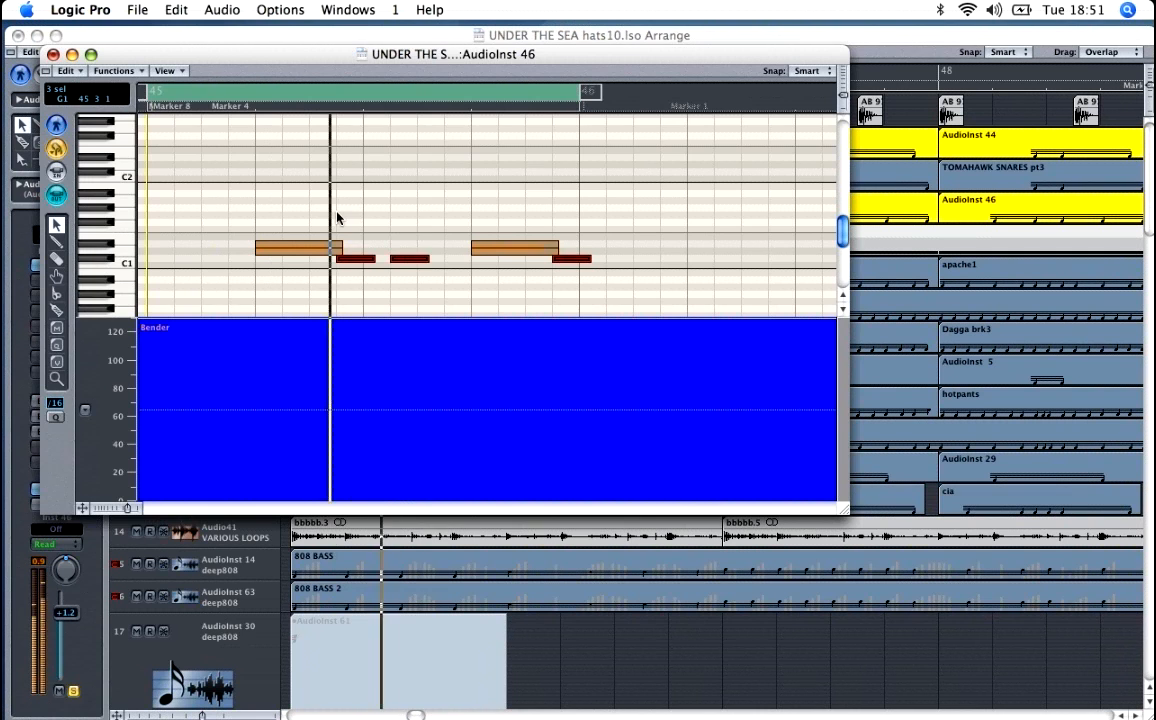
Step: Stop playback, clear the note selection, and sound the short lower-pitched snare notes of the AudioInst 46 region one by one
key("super+w")
double_click(404, 210)
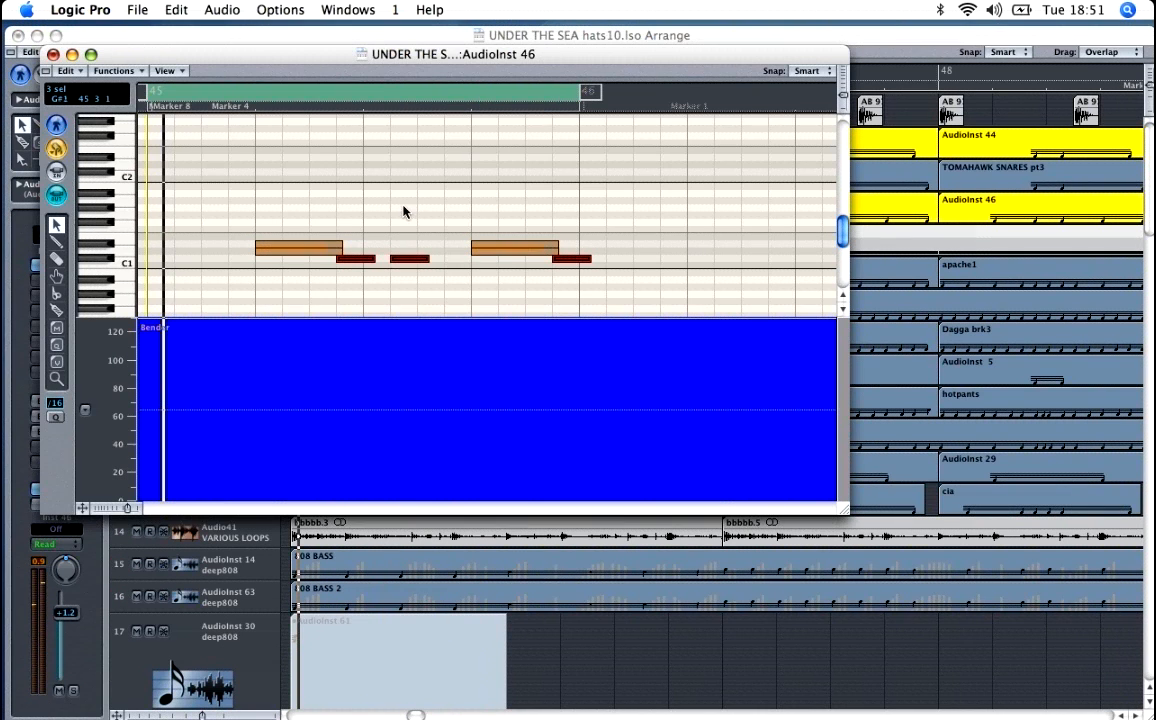
left_click(364, 282)
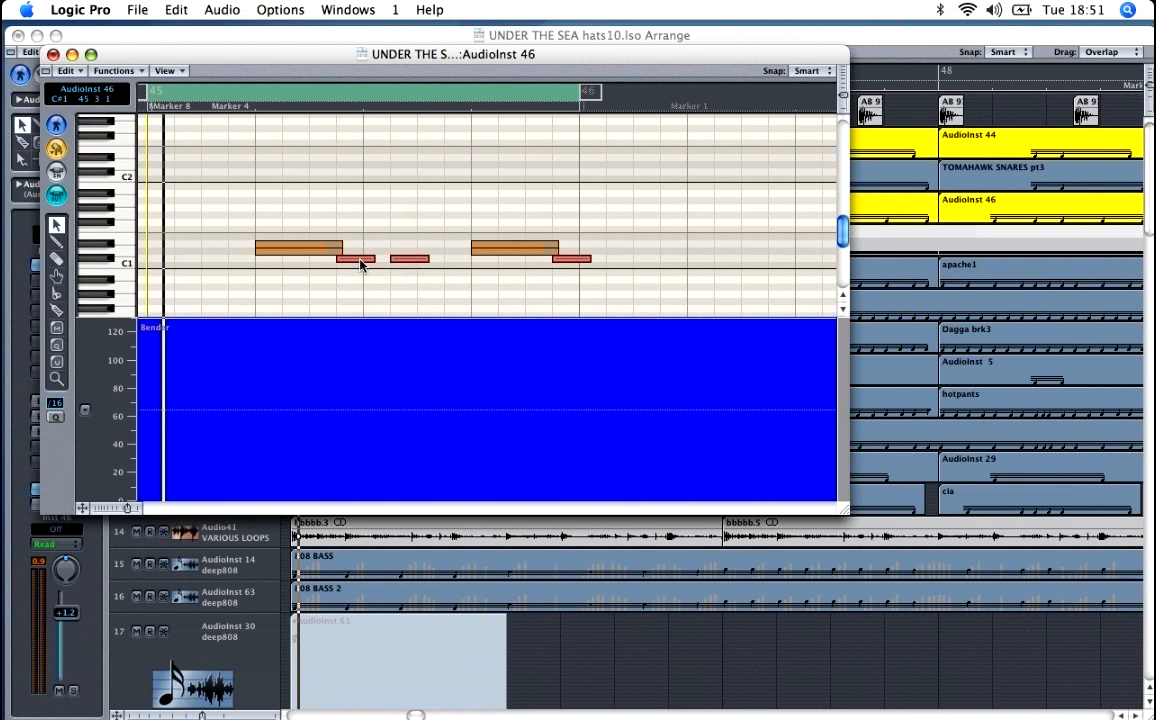
left_click(361, 262)
left_click(408, 259)
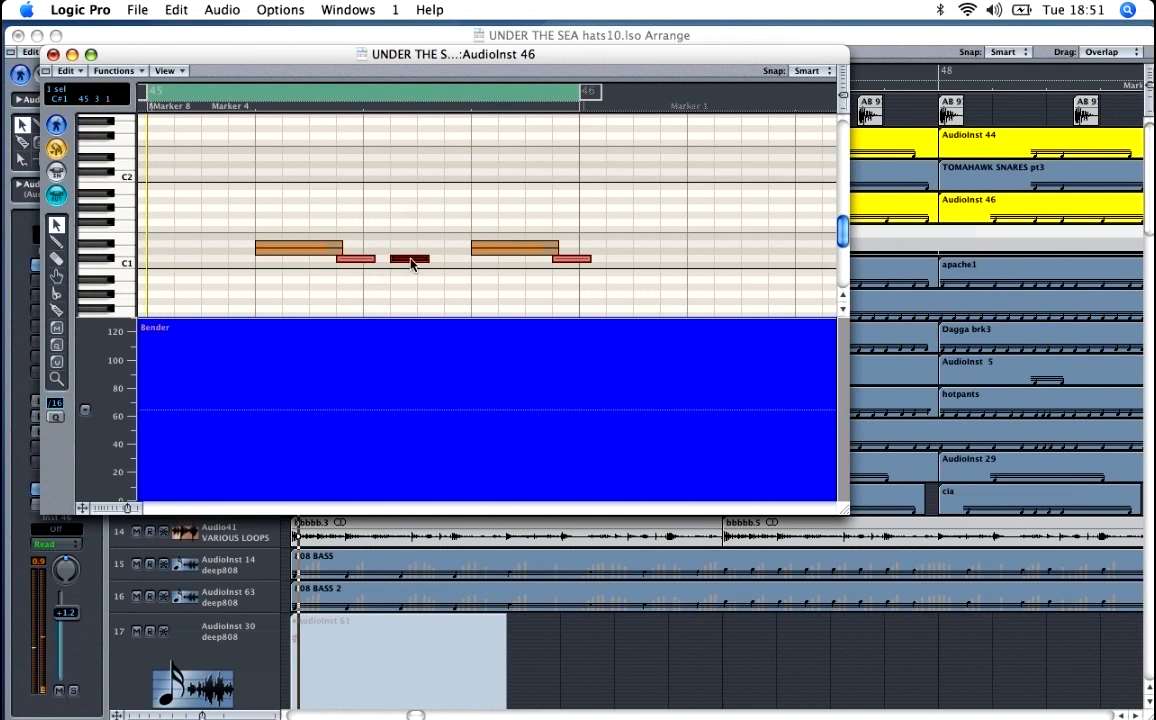
left_click(558, 259)
left_click(370, 259)
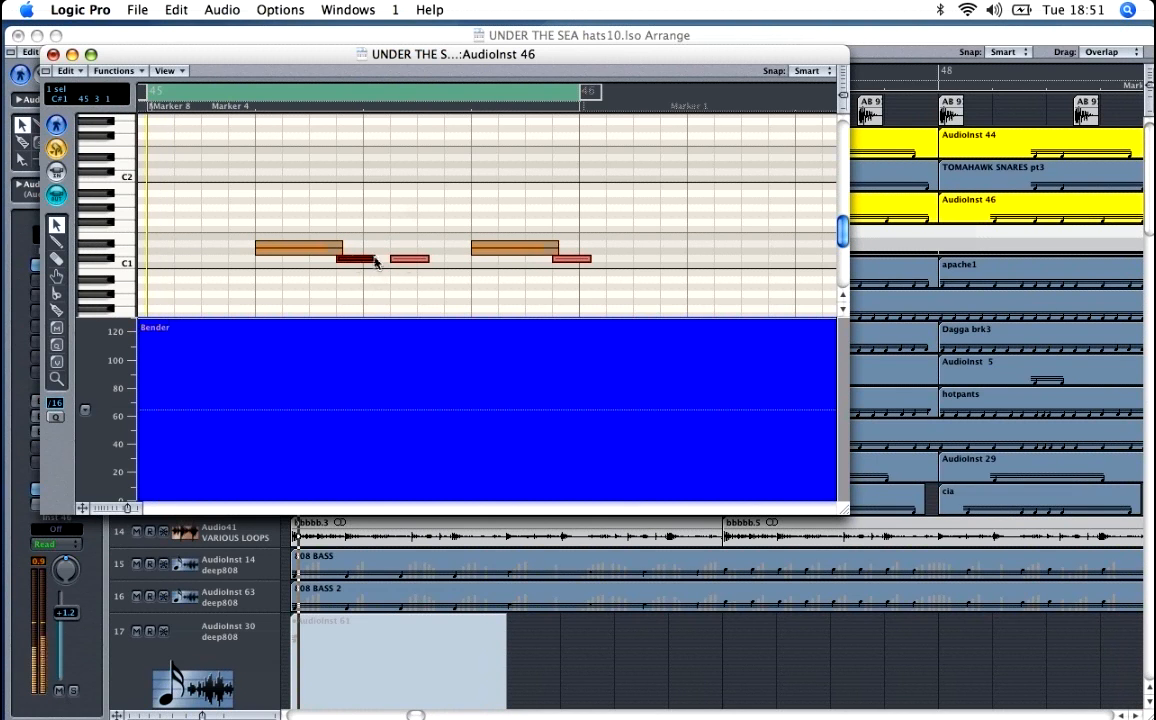
left_click(405, 261)
key("space")
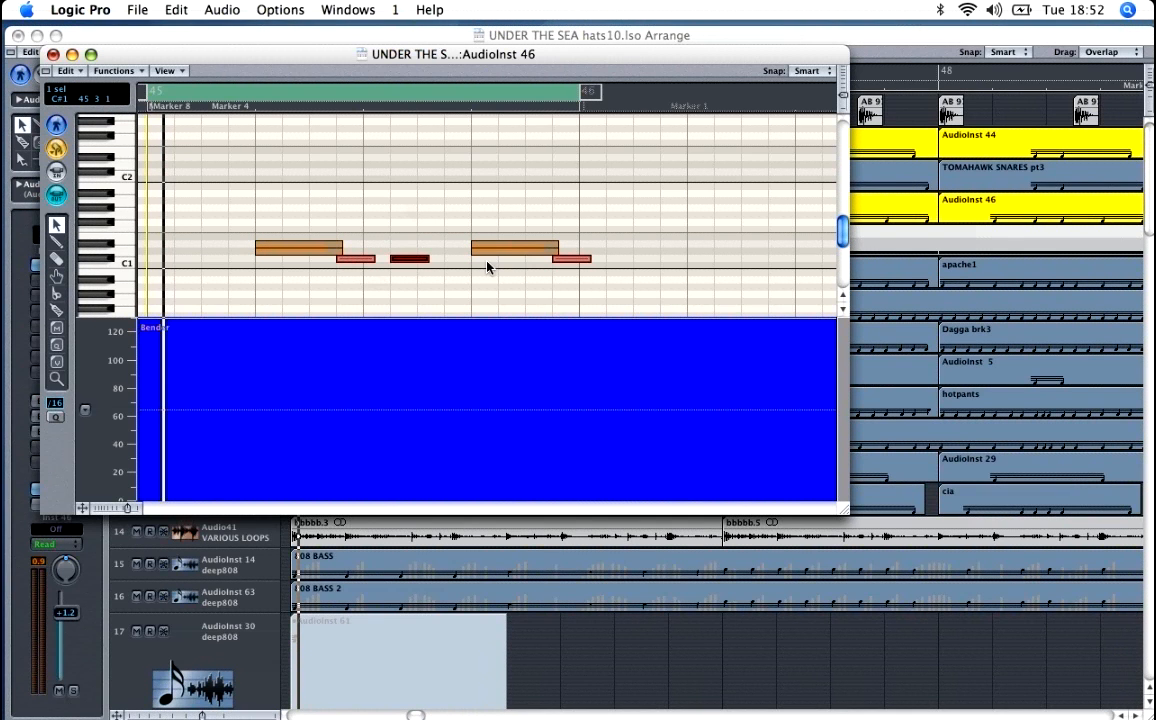
Step: Compare the first two short lower-pitched snare notes by sounding them alternately, and close the note editor
left_click(364, 260)
left_click(407, 260)
left_click(356, 260)
left_click(416, 262)
left_click(361, 261)
left_click(424, 259)
left_click(53, 55)
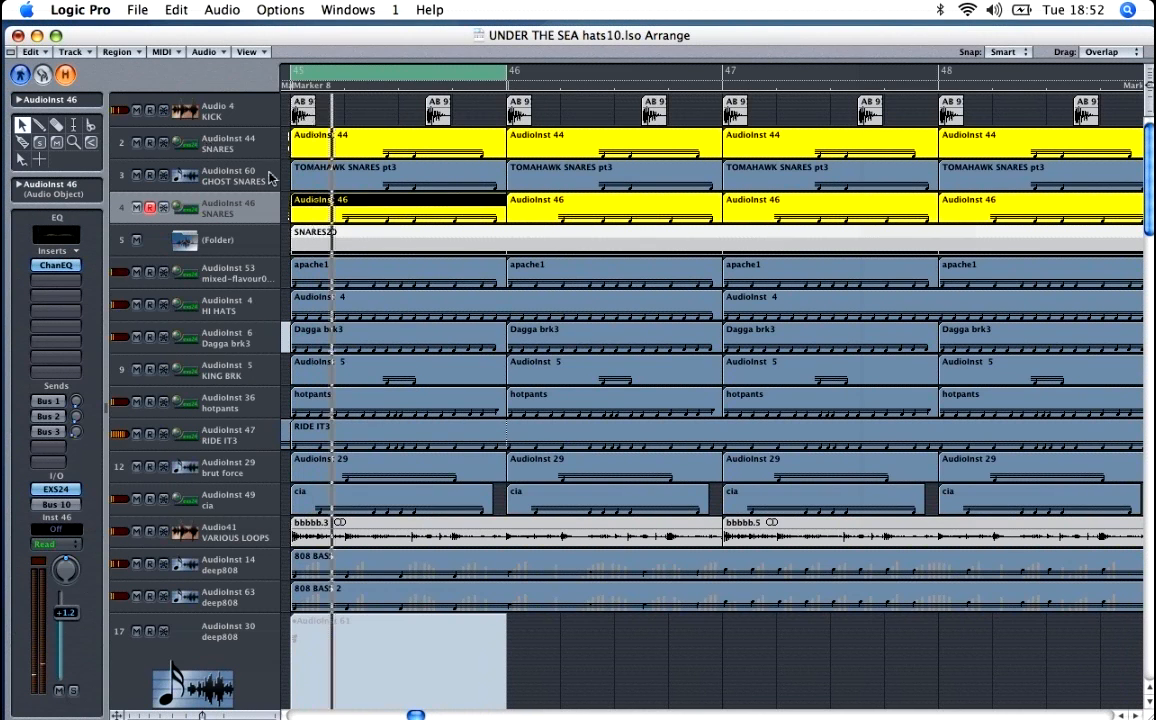
Step: Play all the drum layers at bar 45 together, and audition the apache1 track (AudioInst 53) in solo
scroll(296, 255, "down", 1)
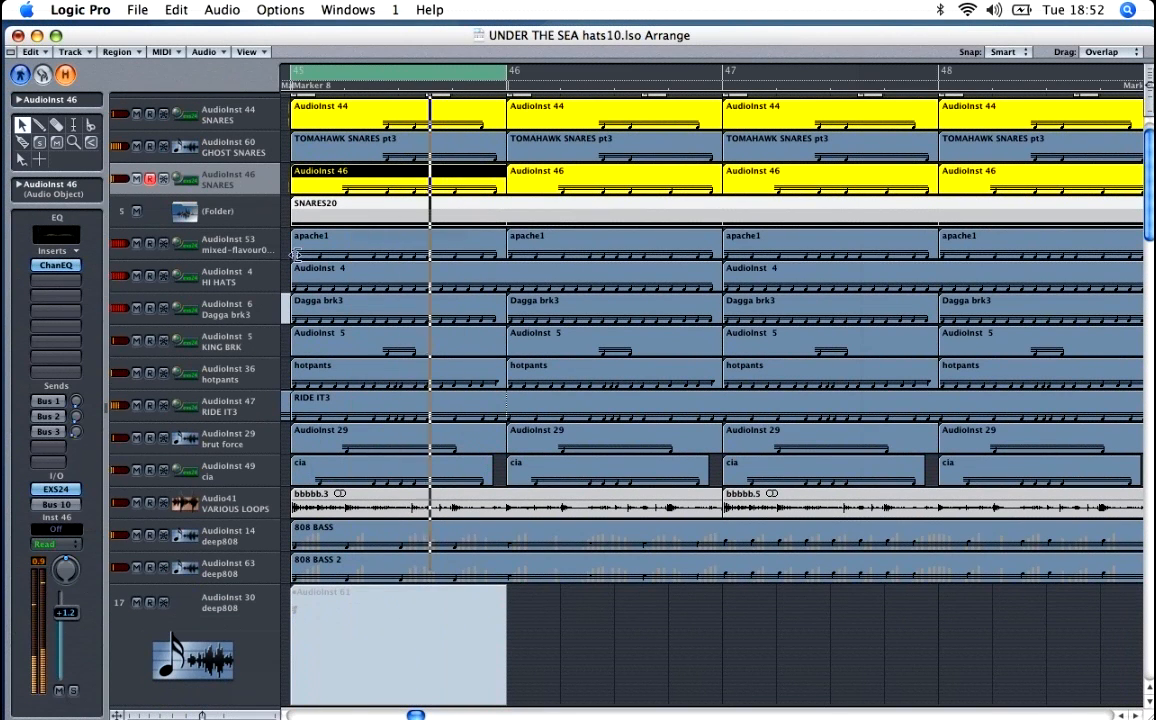
key("space")
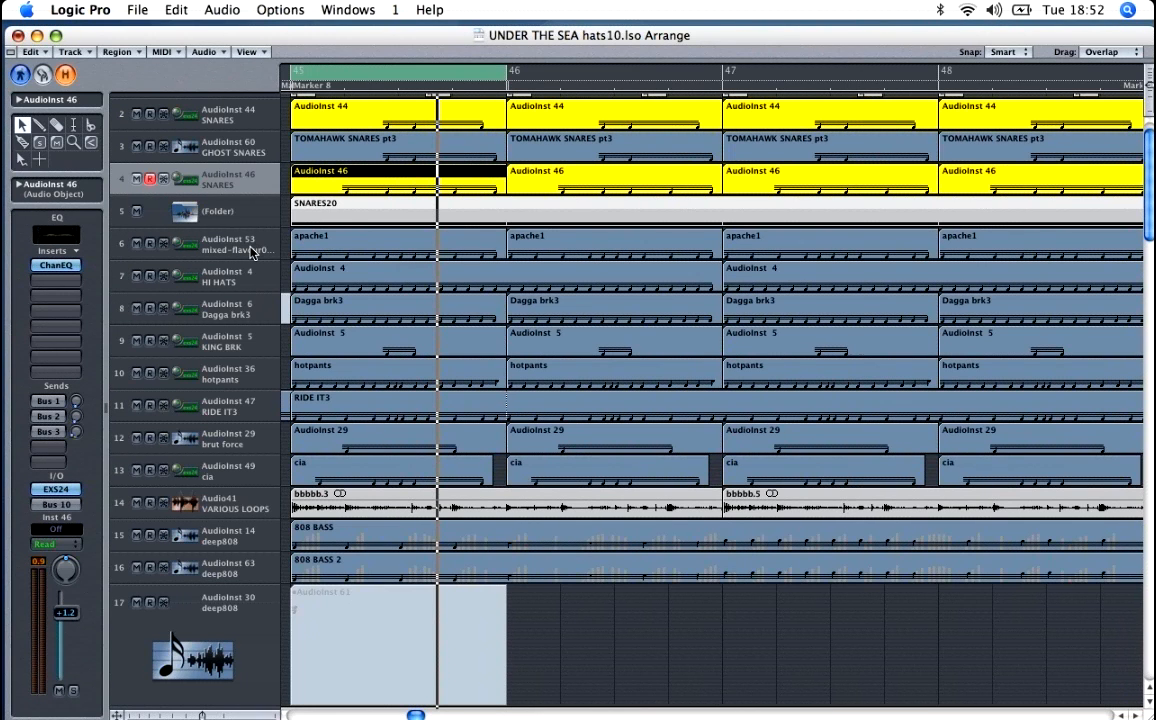
left_click(252, 253)
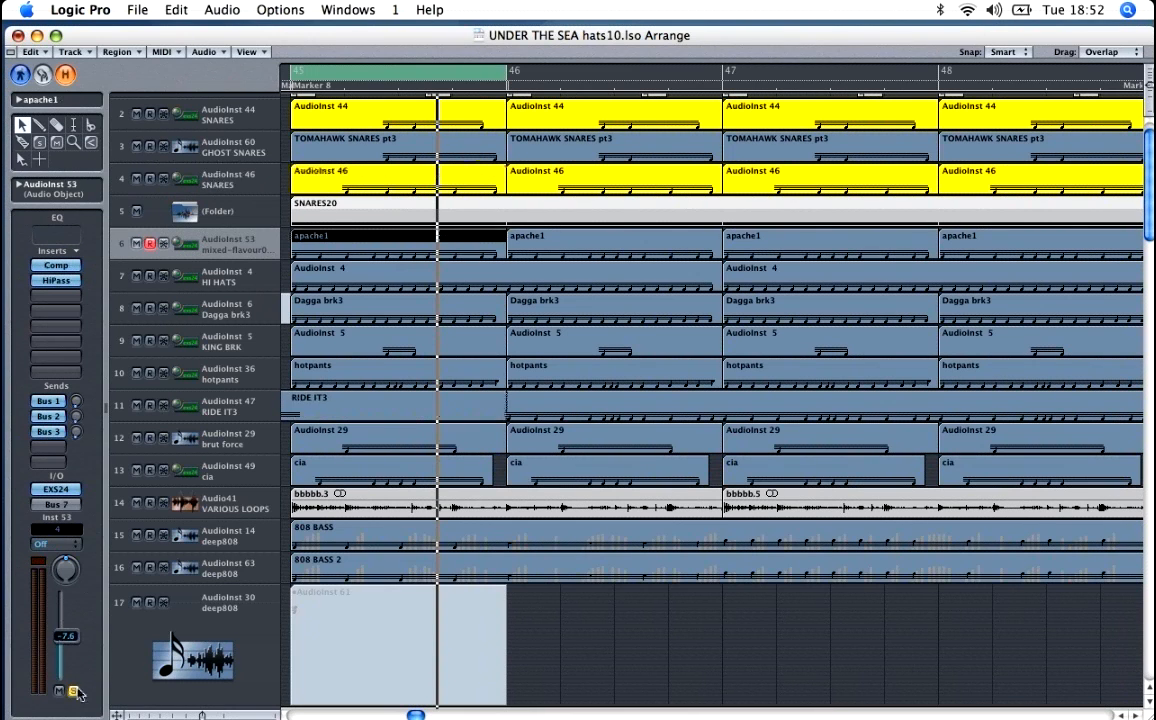
key("space")
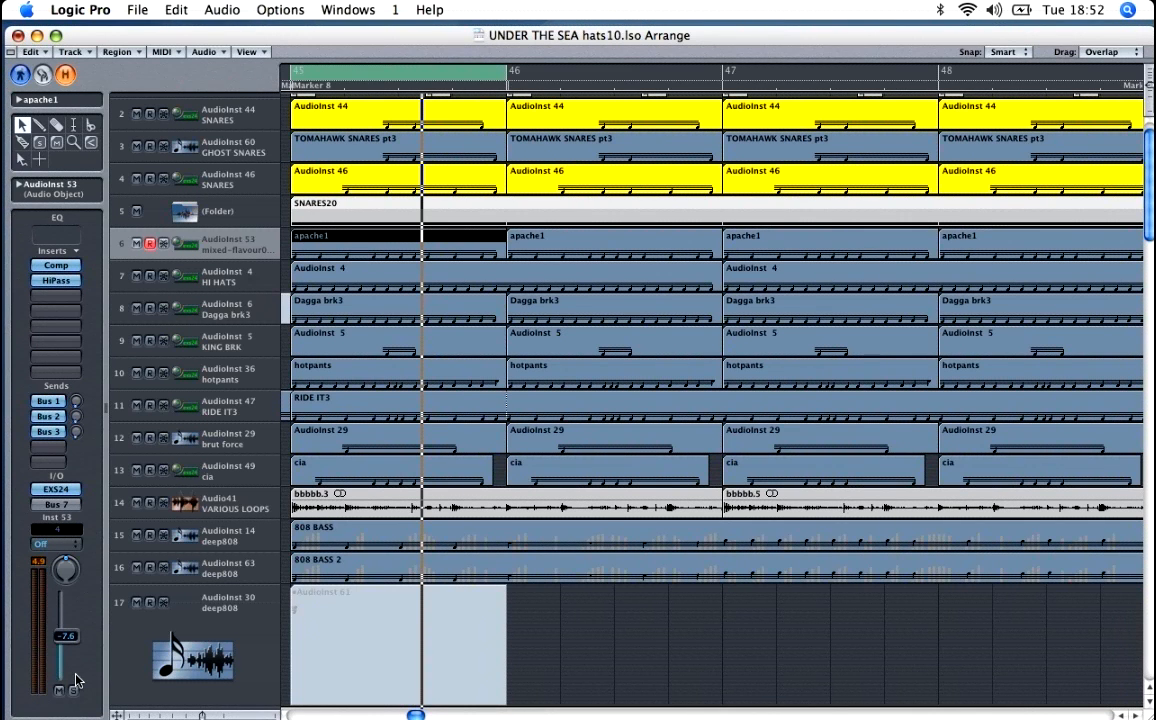
Step: Inspect the compressor and high pass filter settings on the AudioInst 53 apache1 track, and close both effect windows
left_click(55, 268)
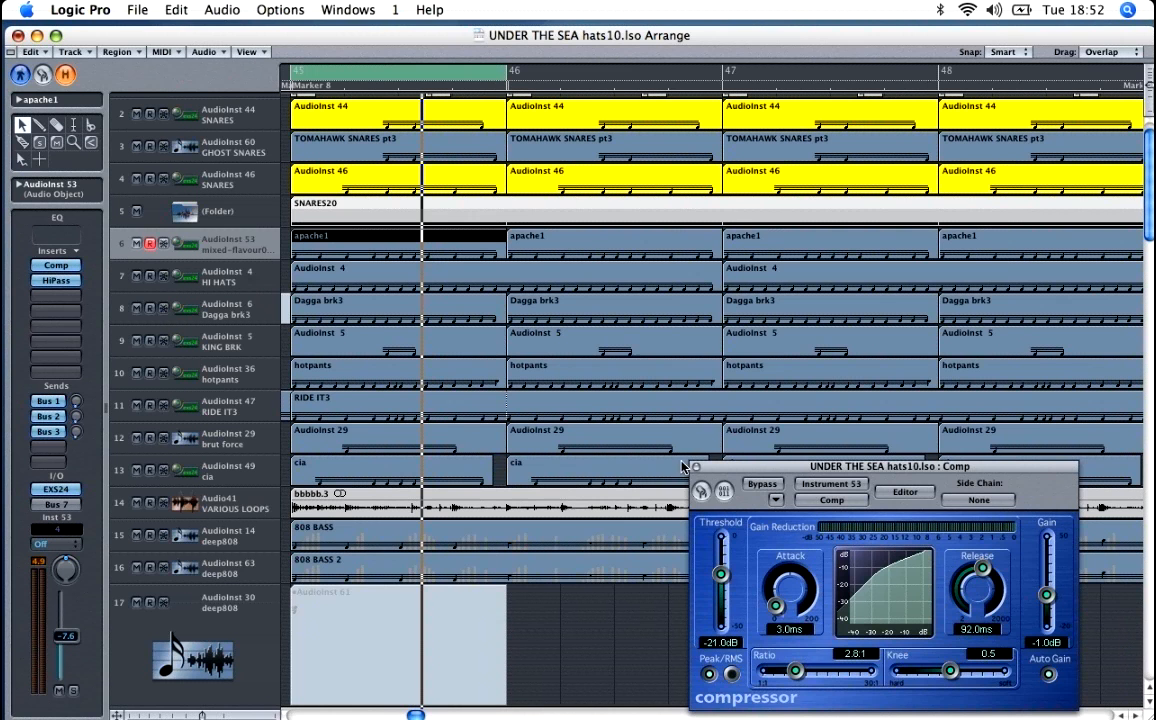
left_click_drag(735, 478, 663, 269)
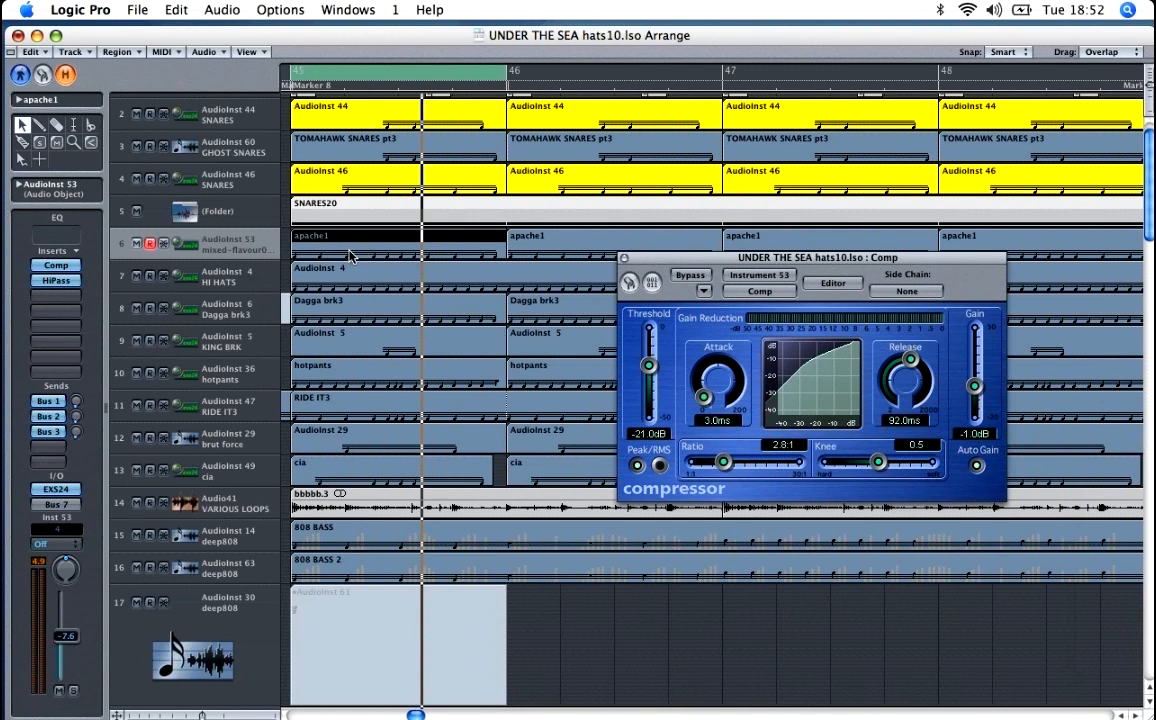
left_click(57, 281)
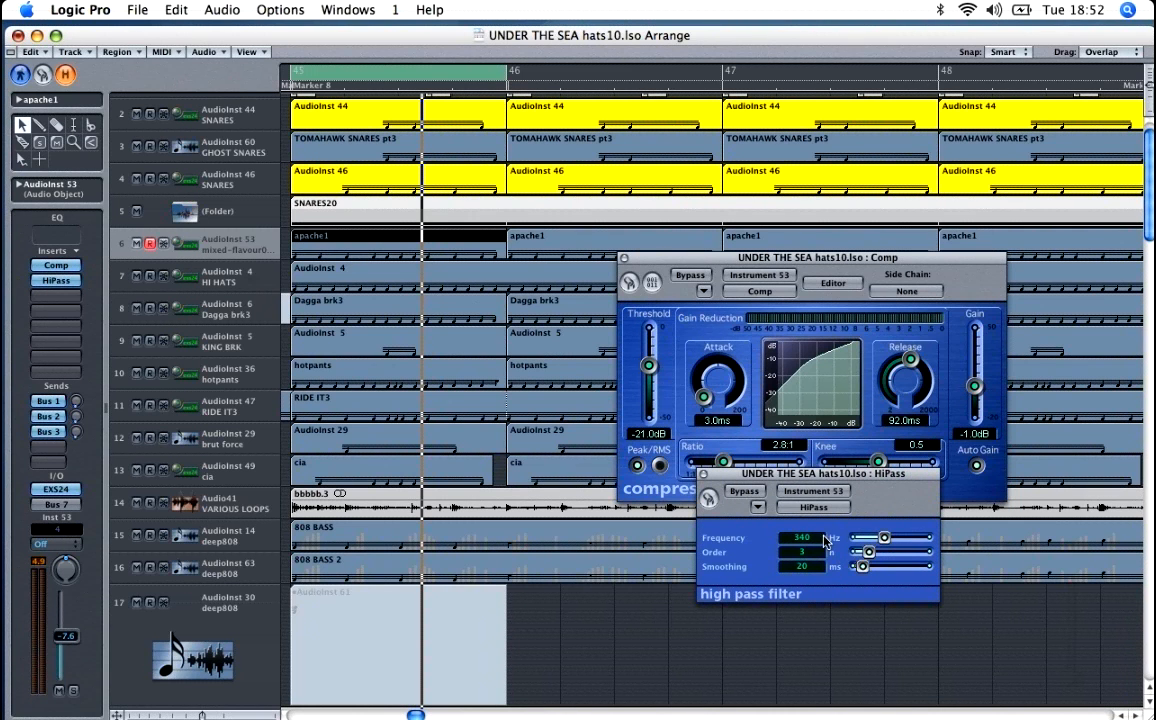
left_click(703, 474)
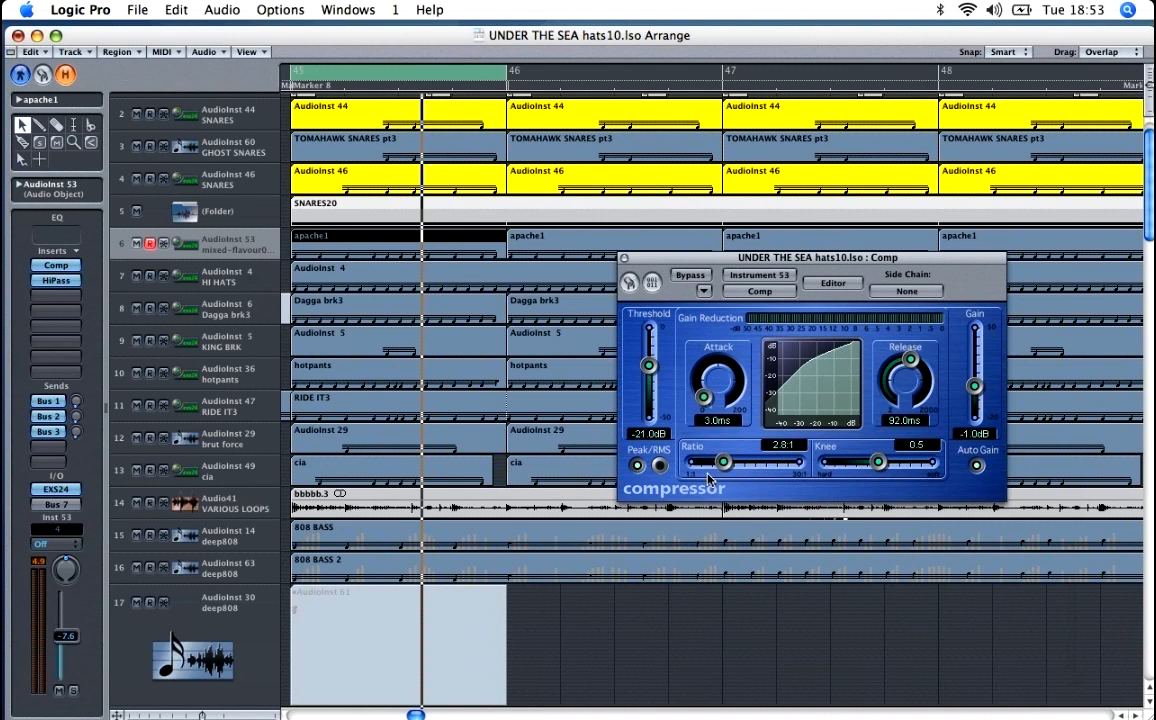
left_click(623, 258)
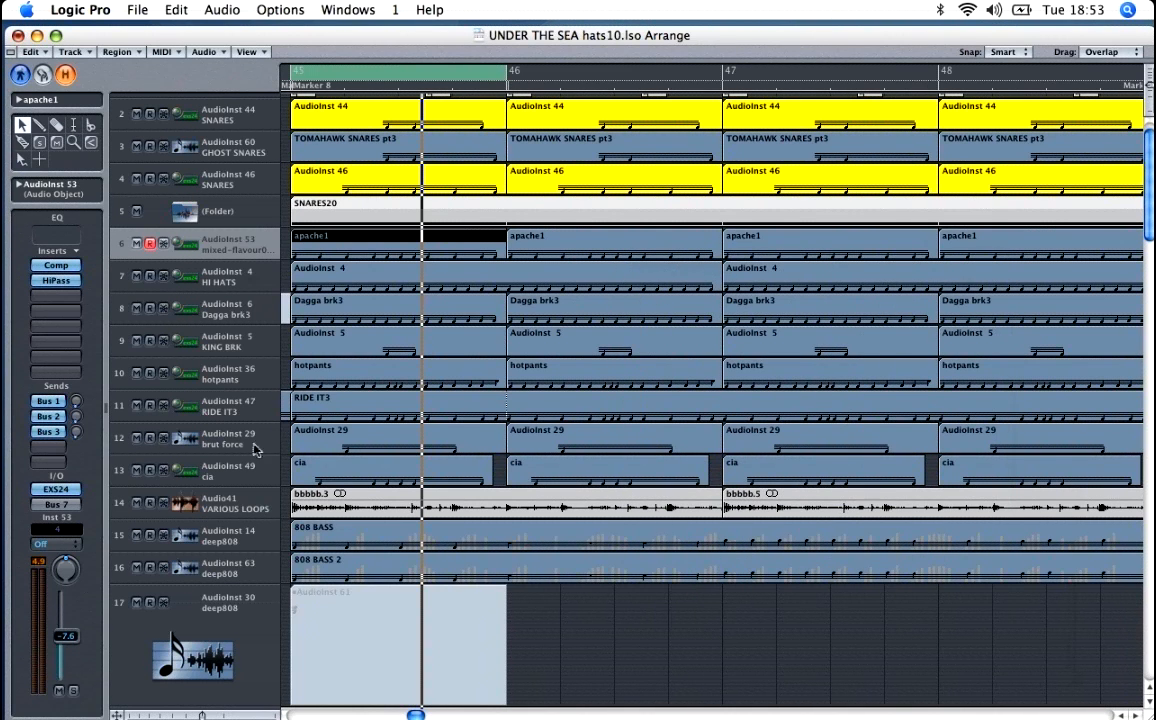
Step: Audition the apache1, Dagga brk3 and hotpants break tracks in solo during playback
left_click(73, 690)
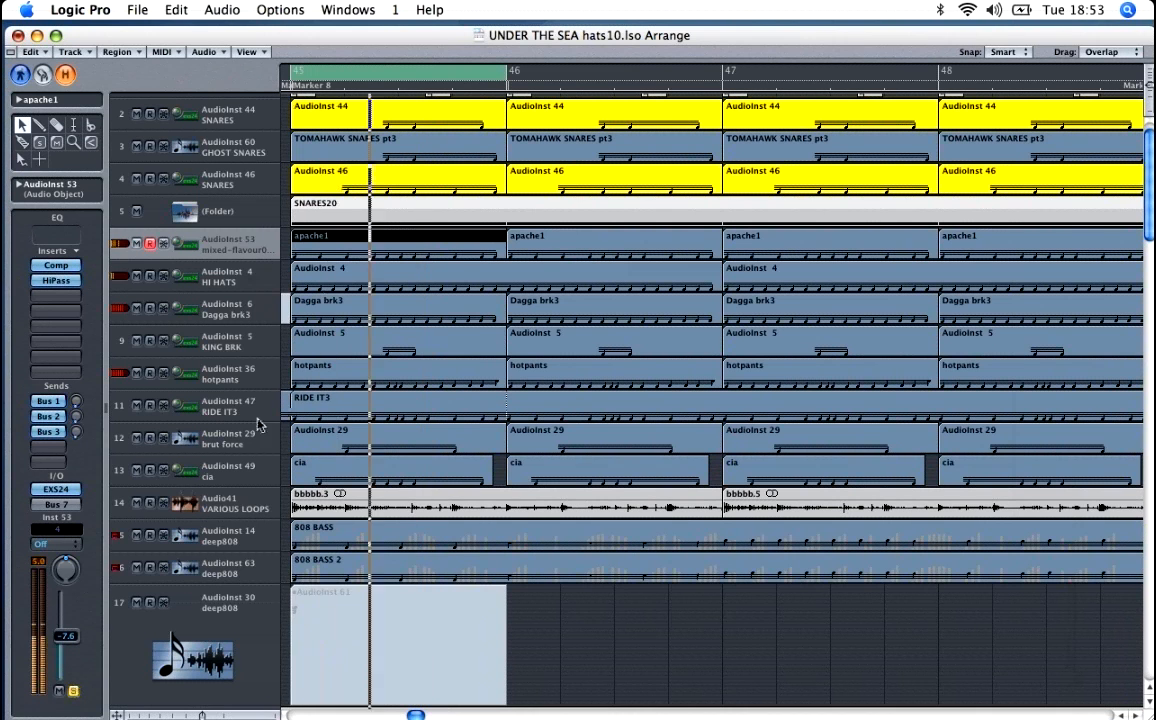
left_click(228, 308)
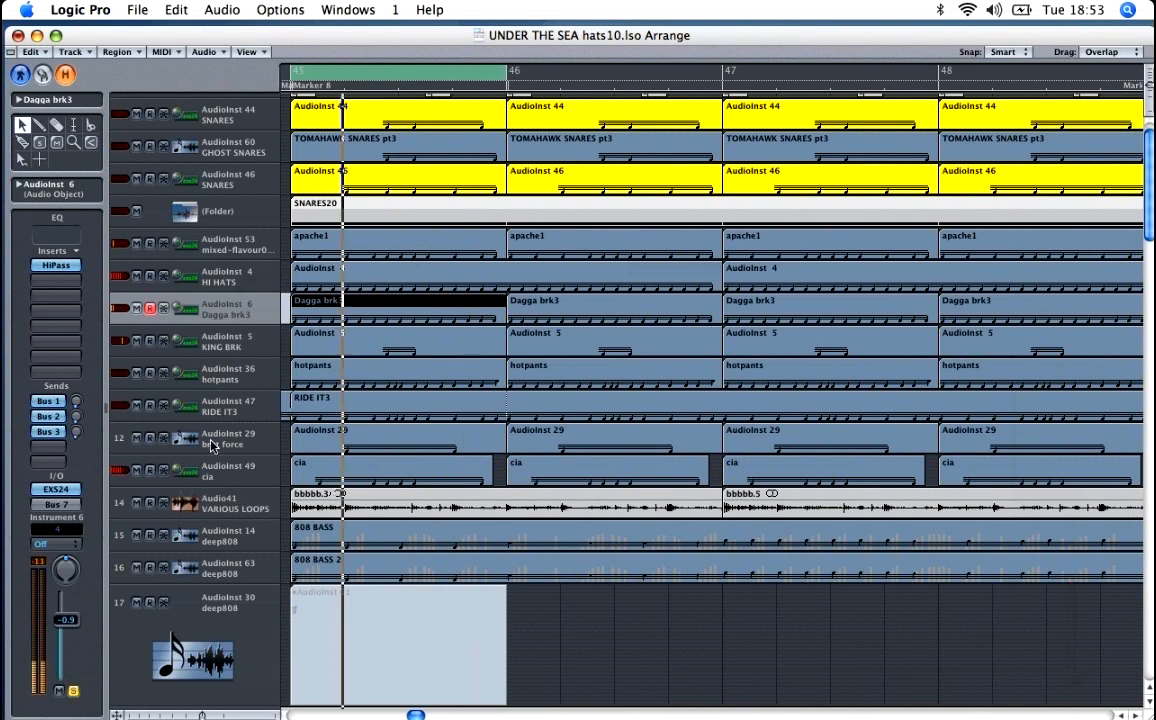
left_click(224, 370)
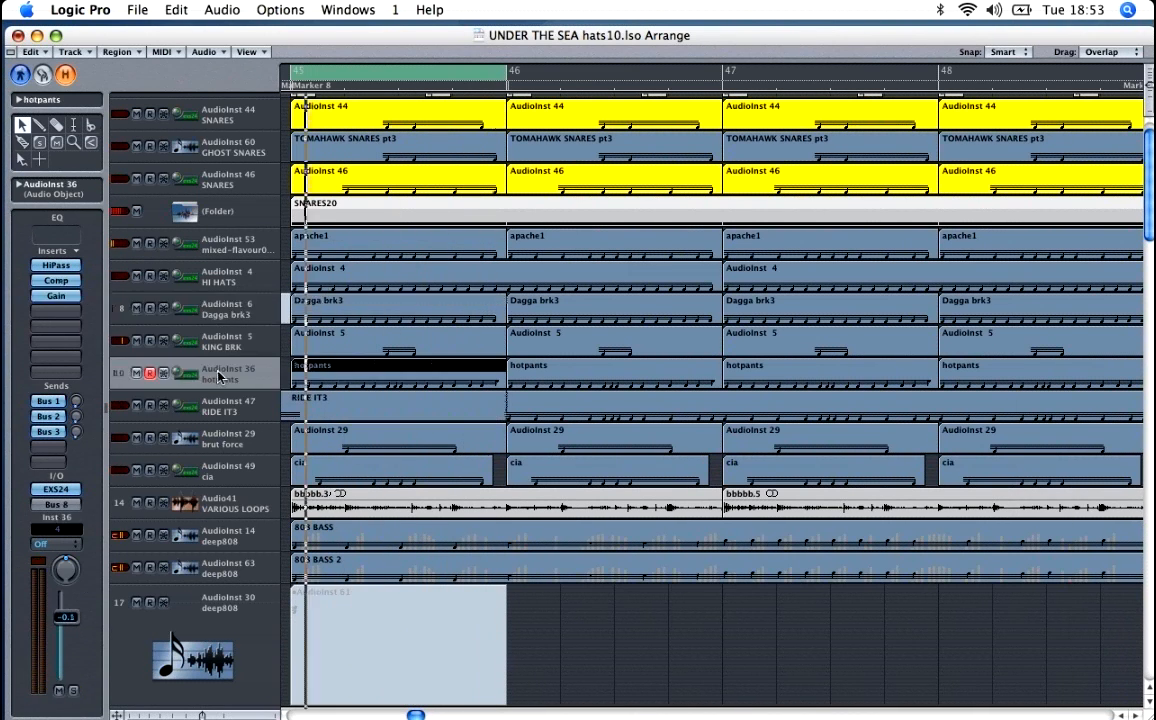
left_click(76, 692)
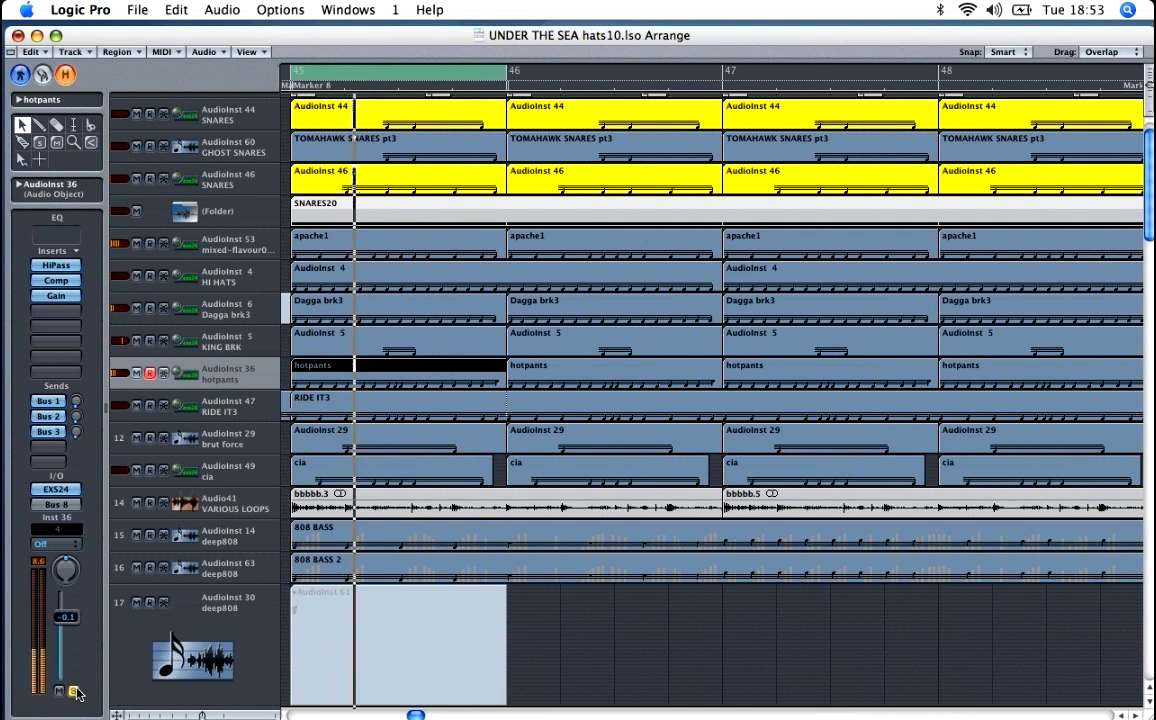
Step: Audition the cia, VARIOUS LOOPS and RIDE IT3 tracks in solo, and stop playback
left_click(208, 478)
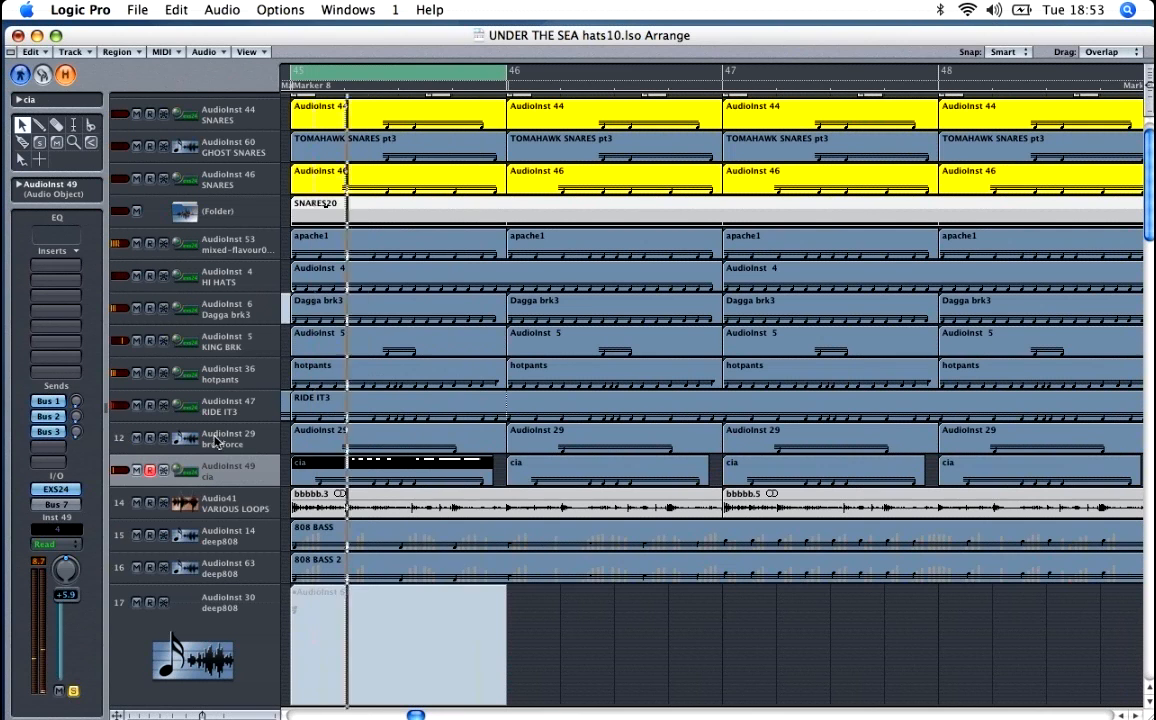
left_click(232, 500)
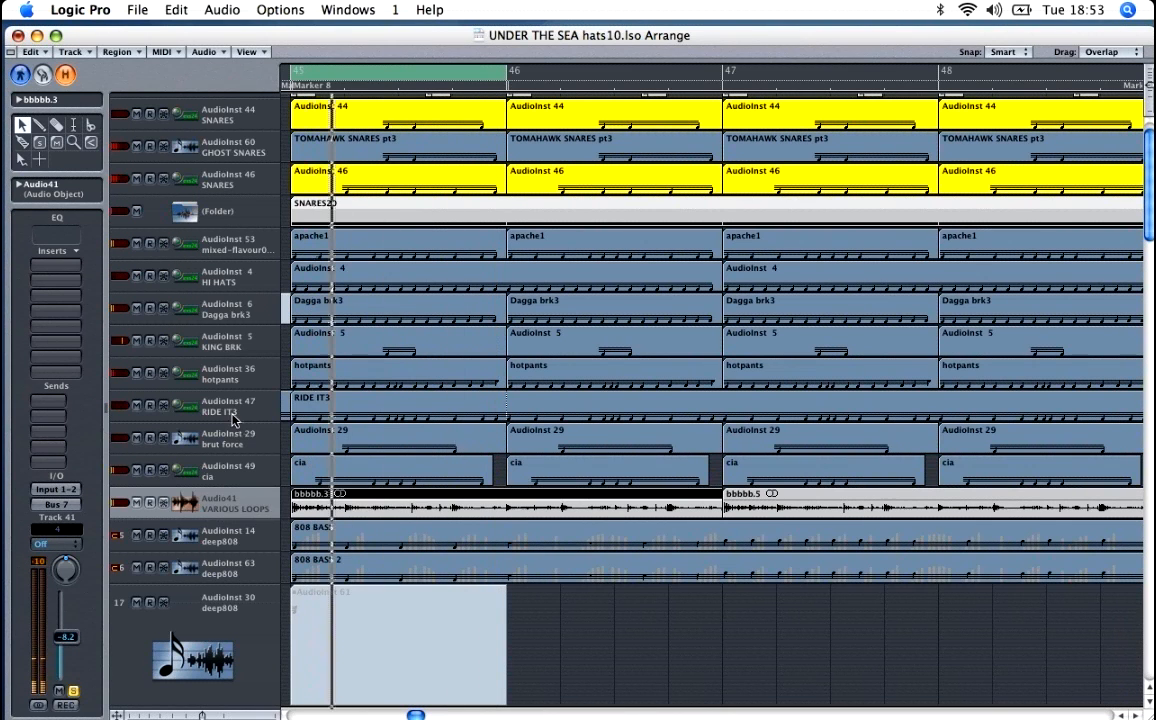
left_click(228, 406)
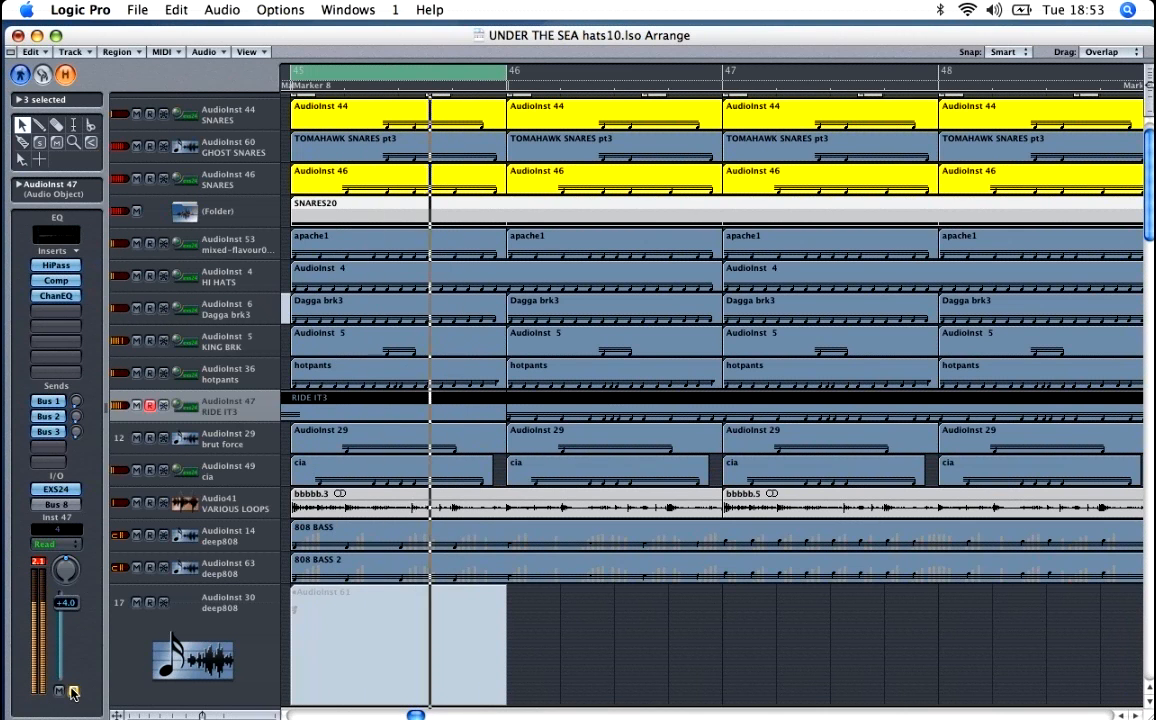
key("space")
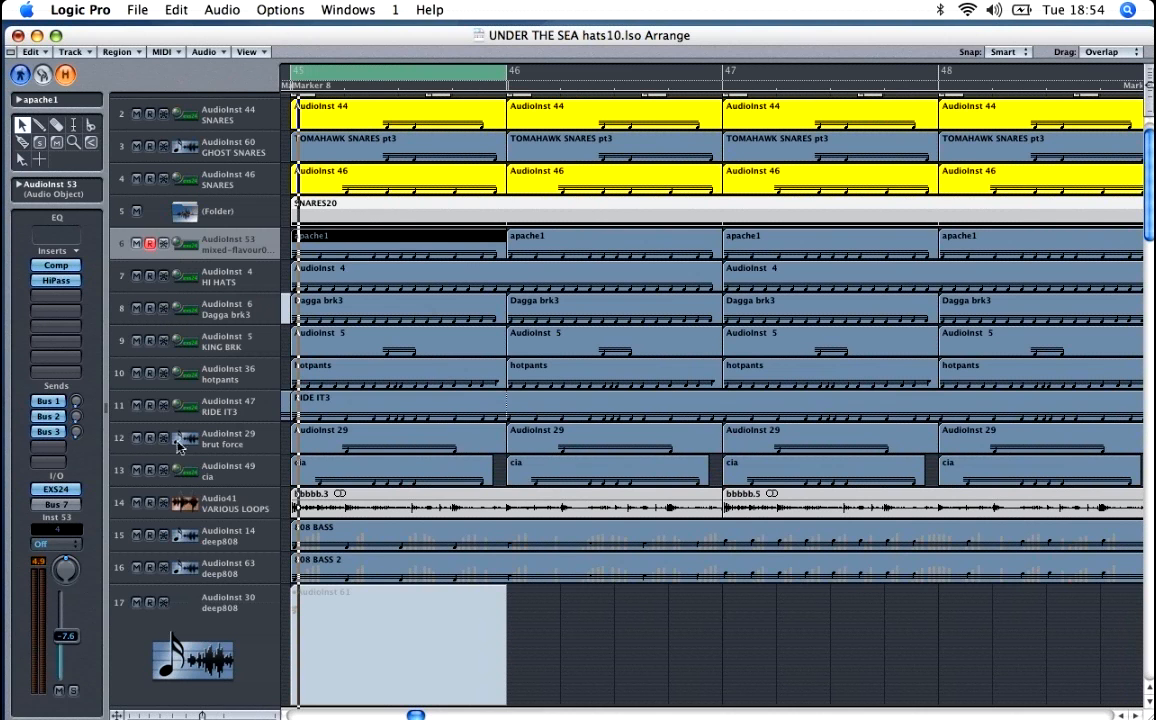
Step: Select the RIDE IT3 track (AudioInst 47) and play it in solo
left_click(178, 400)
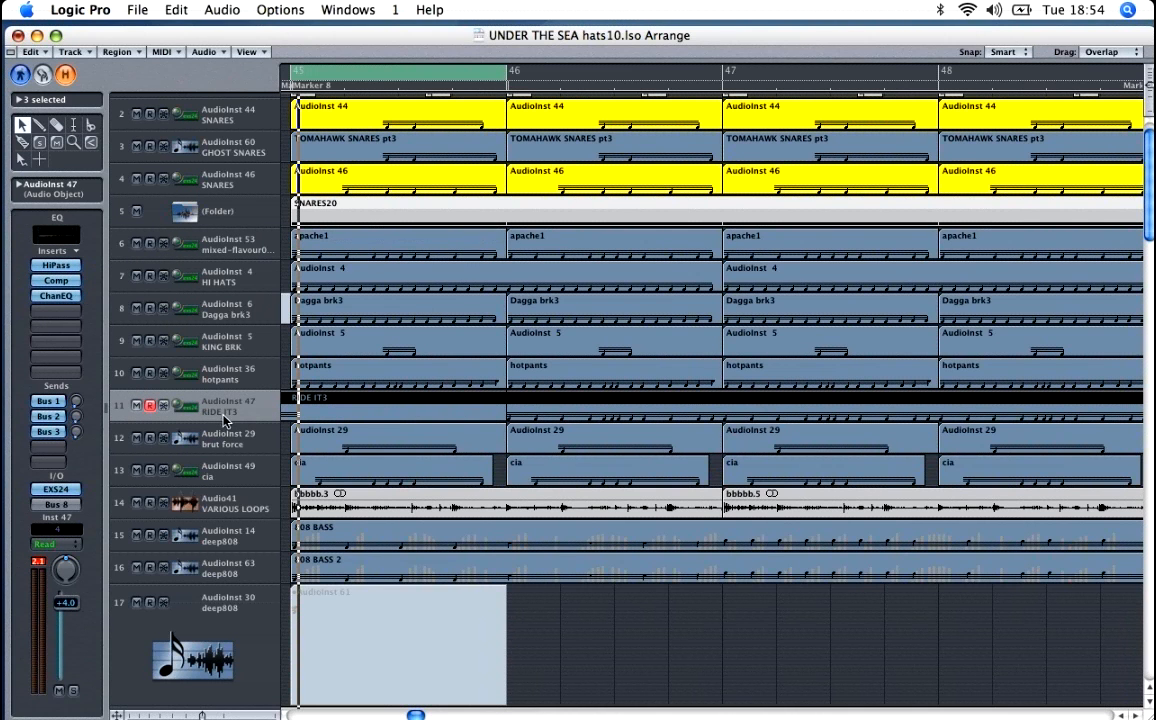
left_click(74, 690)
key("space")
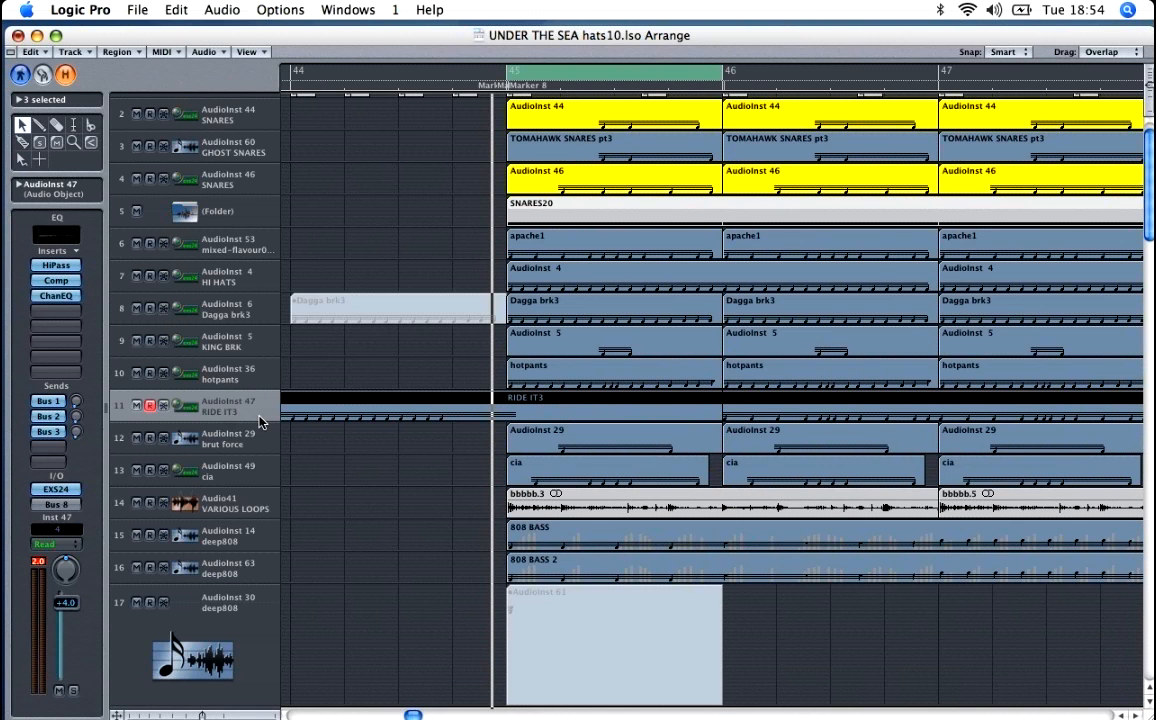
Step: Play all the drums from just before bar 45, muting and unmuting the RIDE IT3 track to compare the mix
key("space")
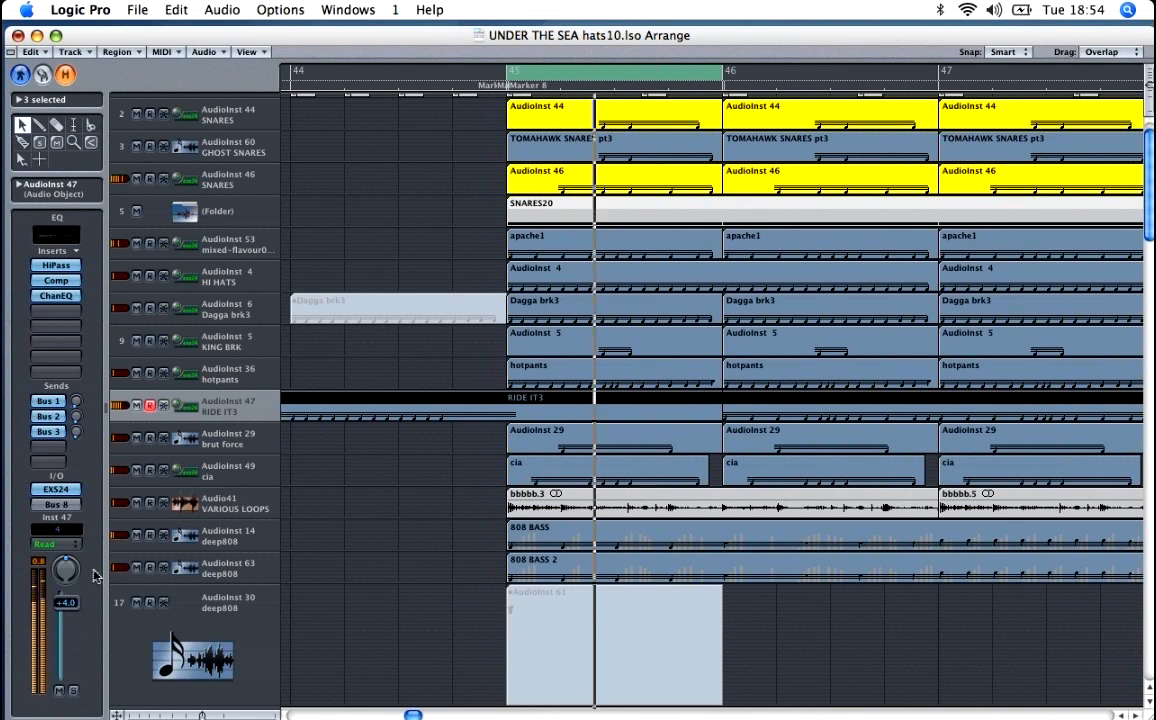
left_click(60, 692)
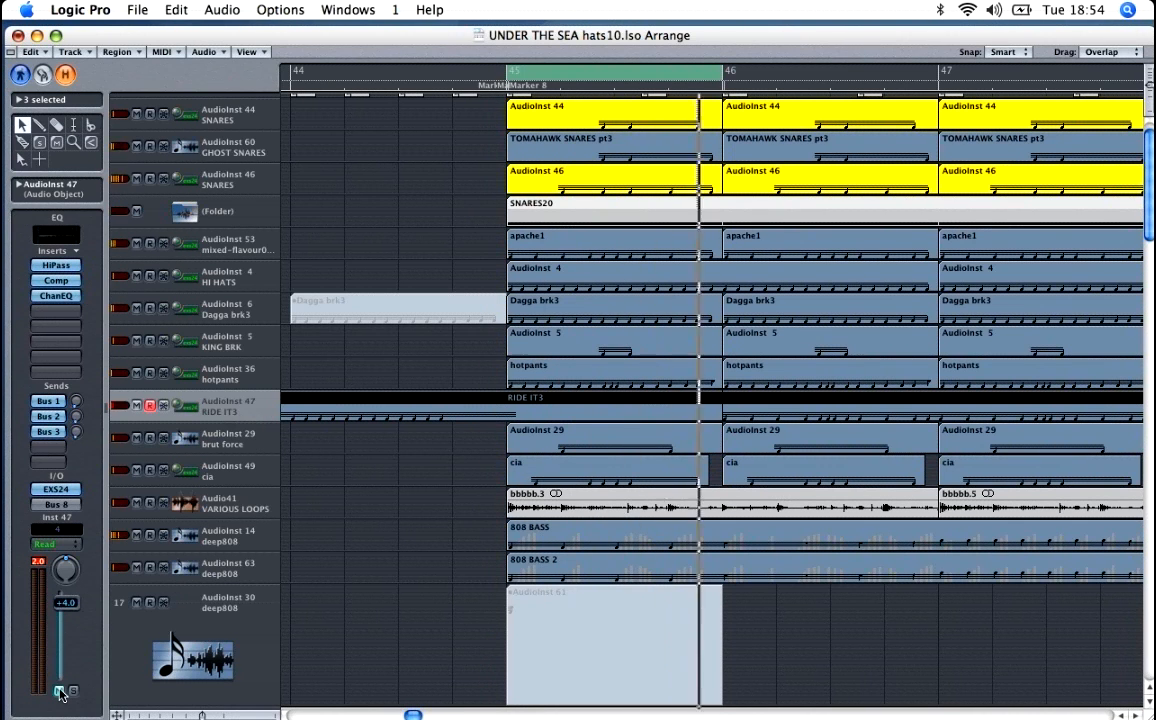
left_click(60, 692)
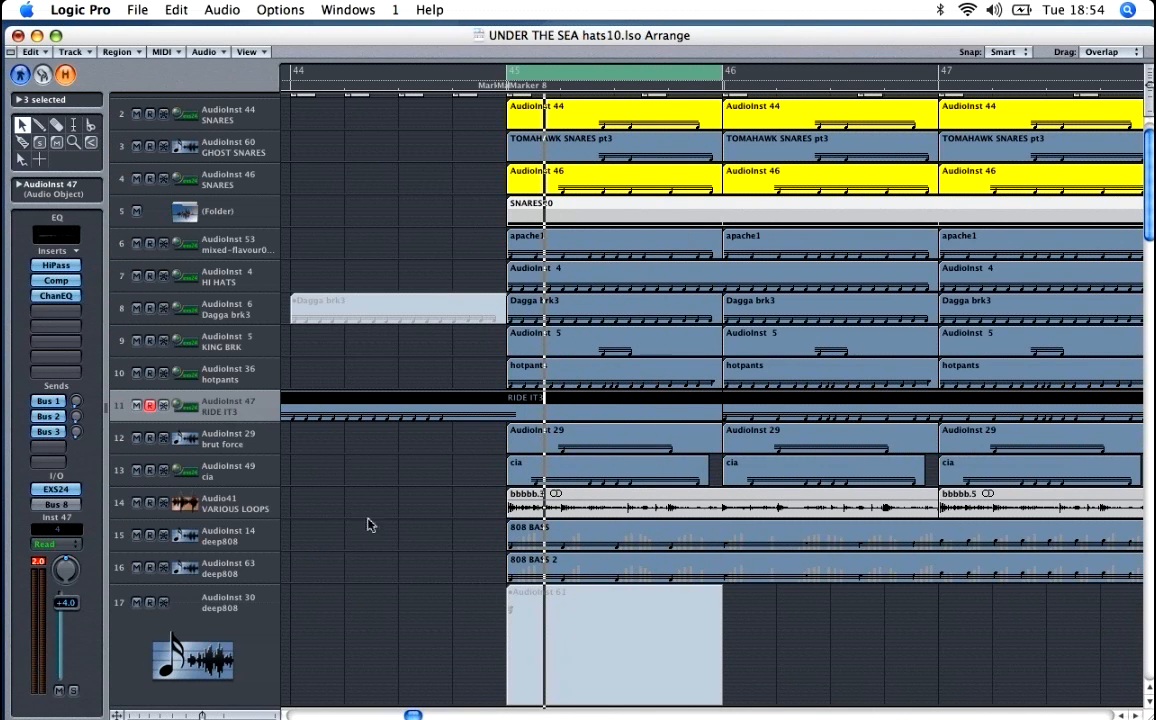
Step: Deselect the RIDE IT3 regions and open only the one starting at bar 45 in the note editor
left_click(366, 467)
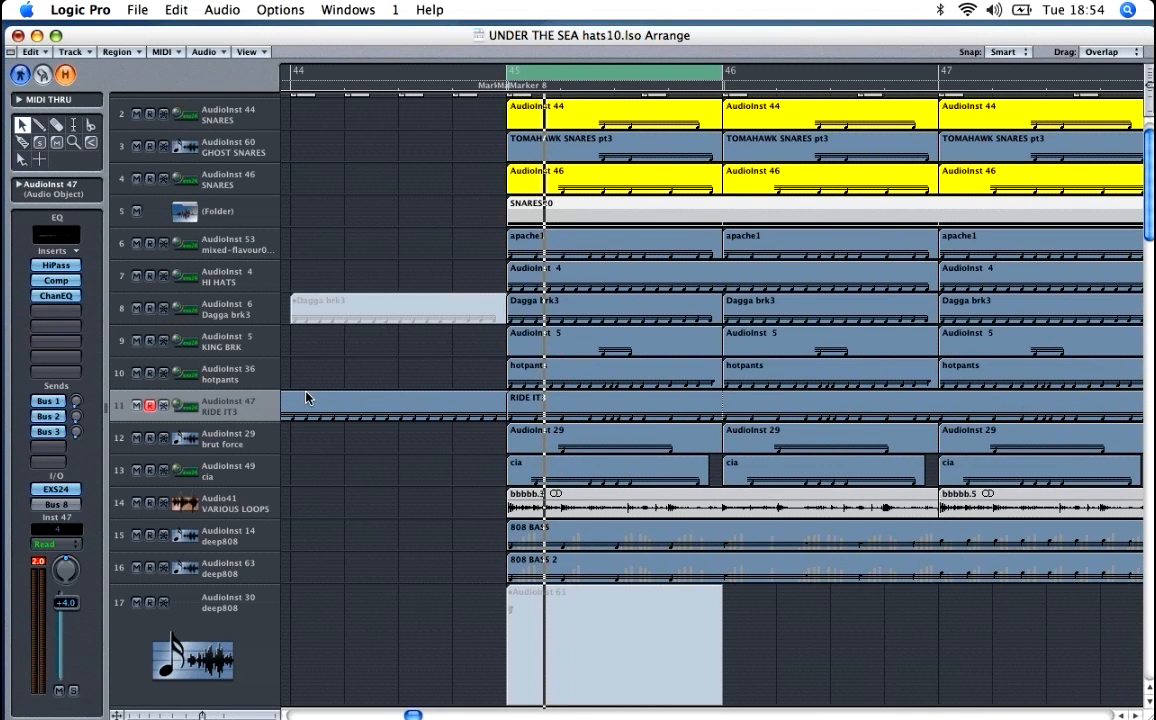
left_click(619, 404)
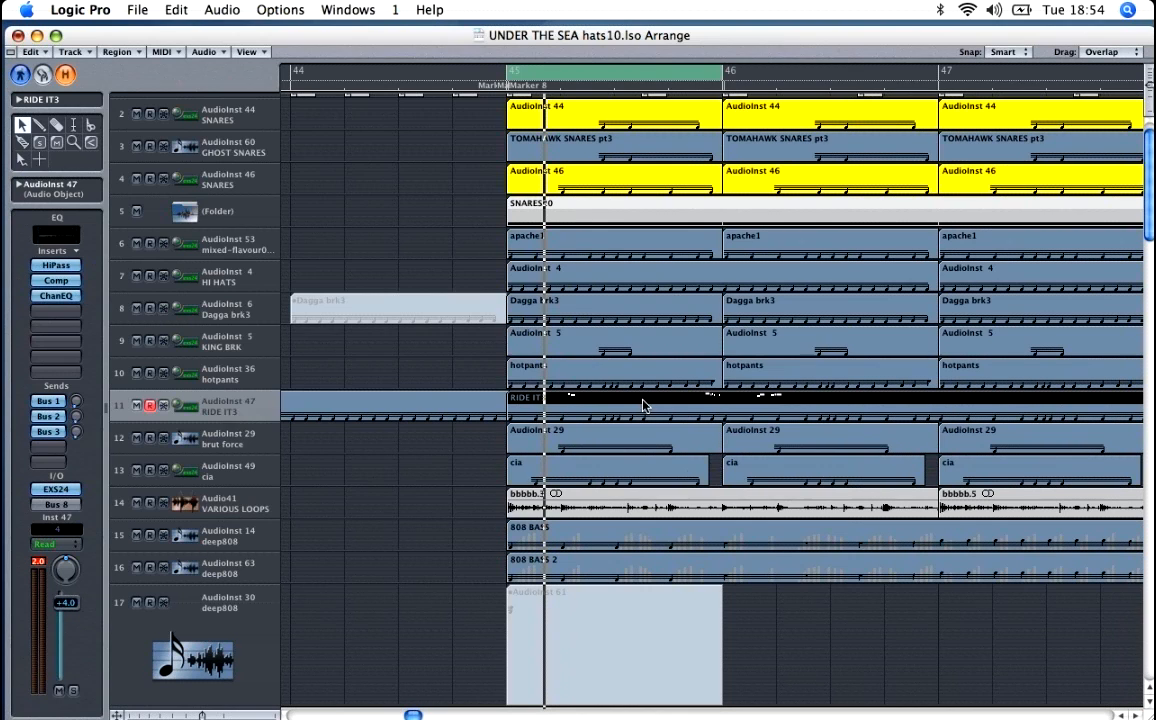
double_click(643, 404)
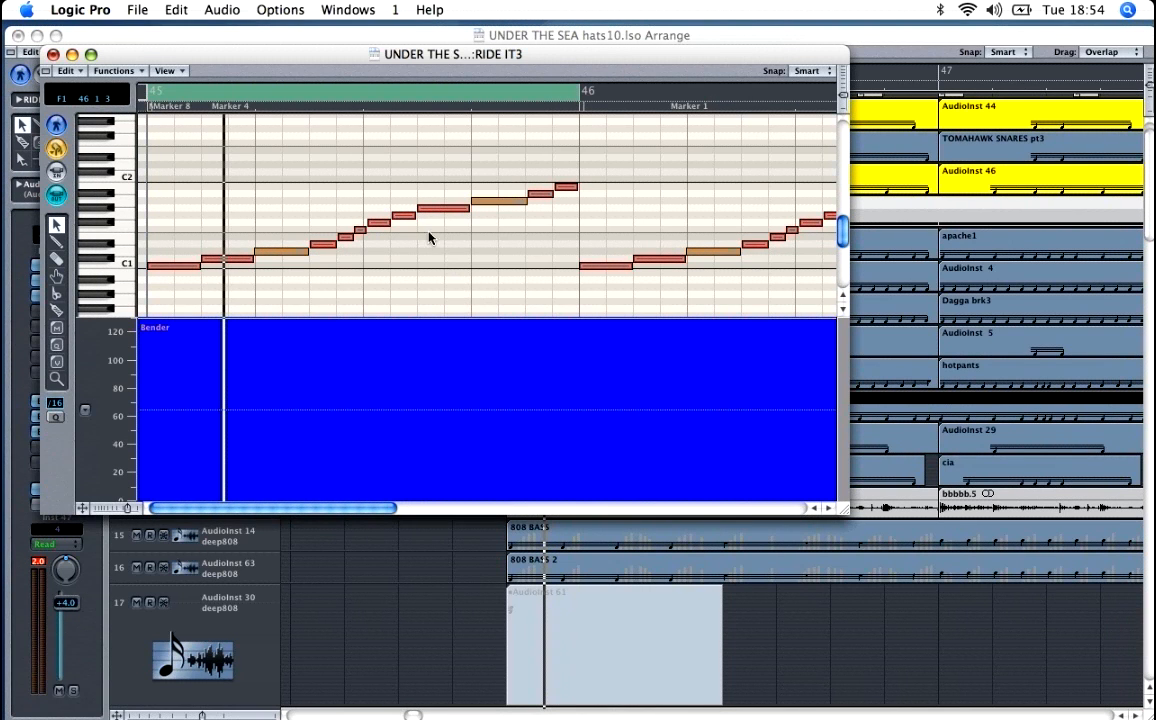
Step: Examine the order and lengths of the sliced break notes across bar 45 of the RIDE IT3 region
left_click(495, 201)
key("ctrl+Right")
key("ctrl+Right")
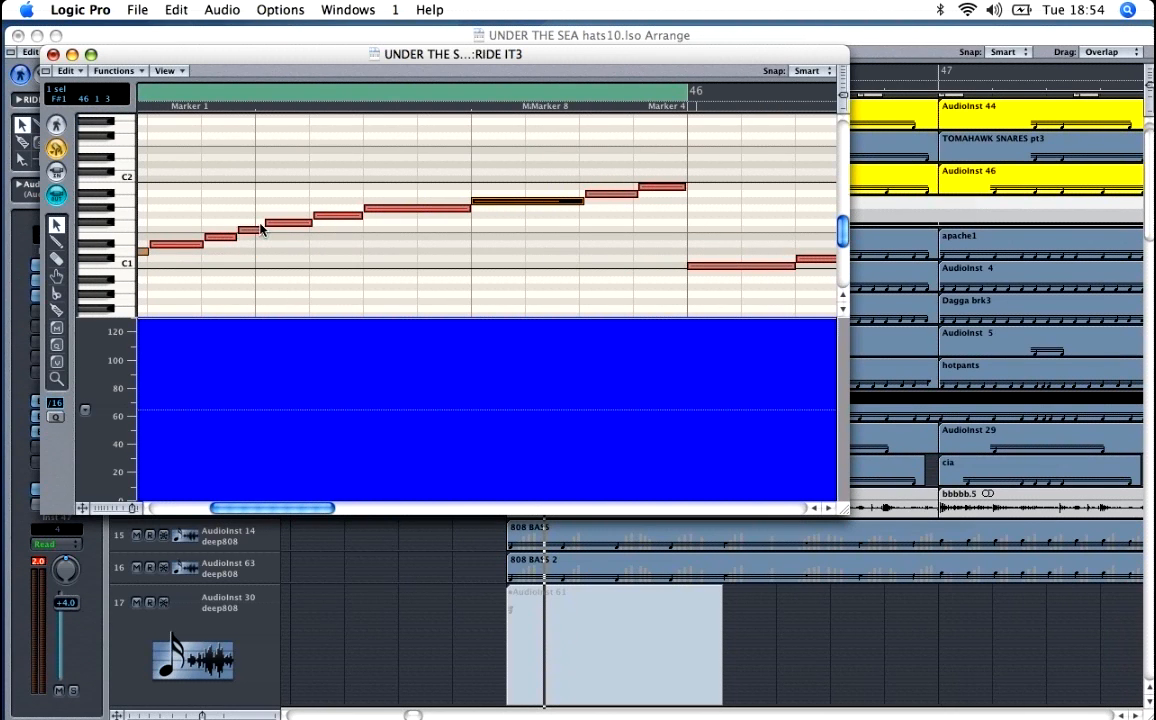
left_click_drag(255, 509, 212, 508)
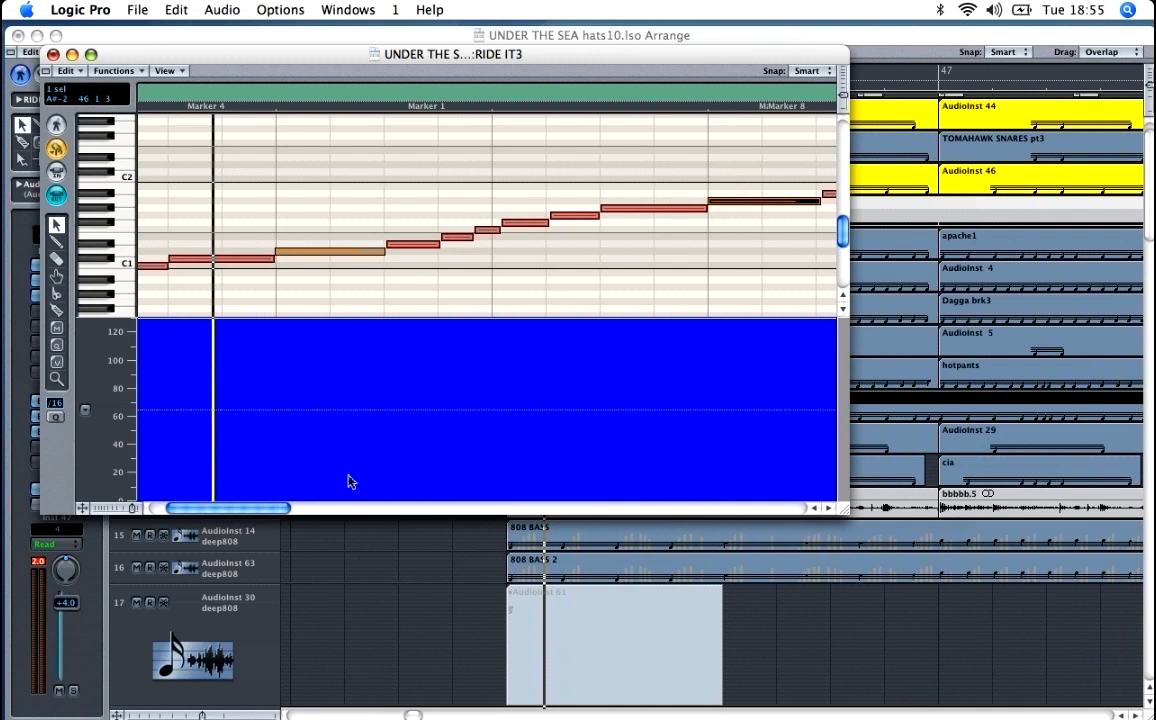
left_click_drag(222, 509, 206, 510)
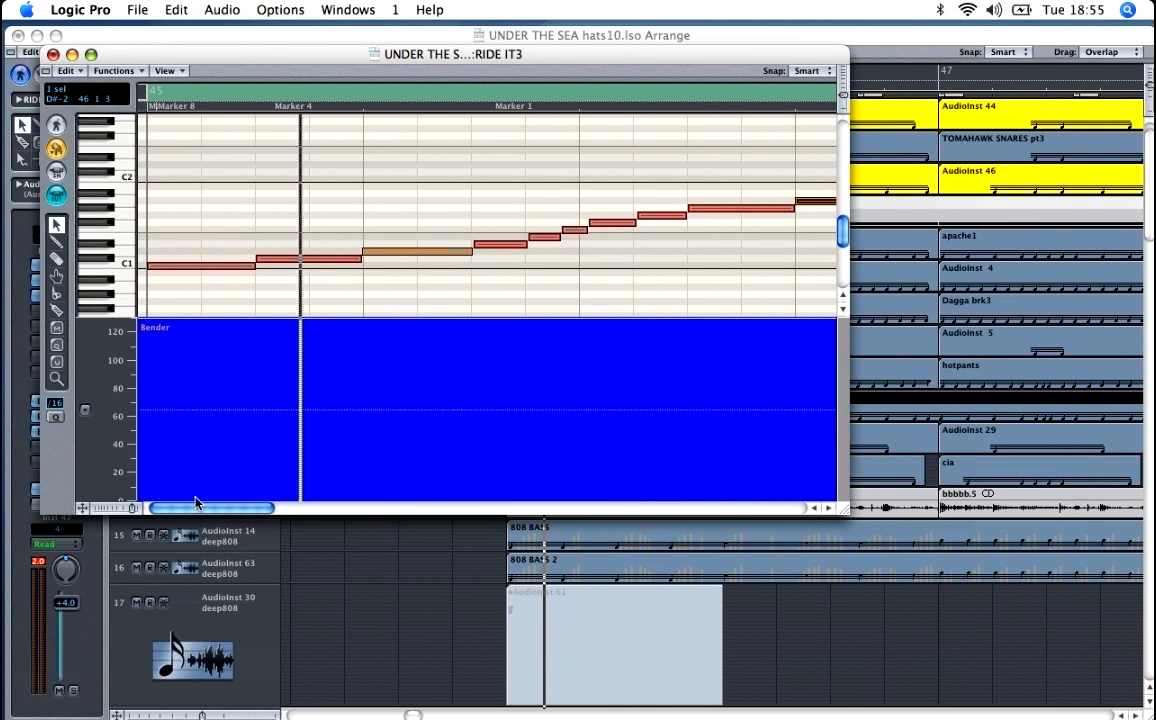
left_click(250, 278, "ctrl+alt")
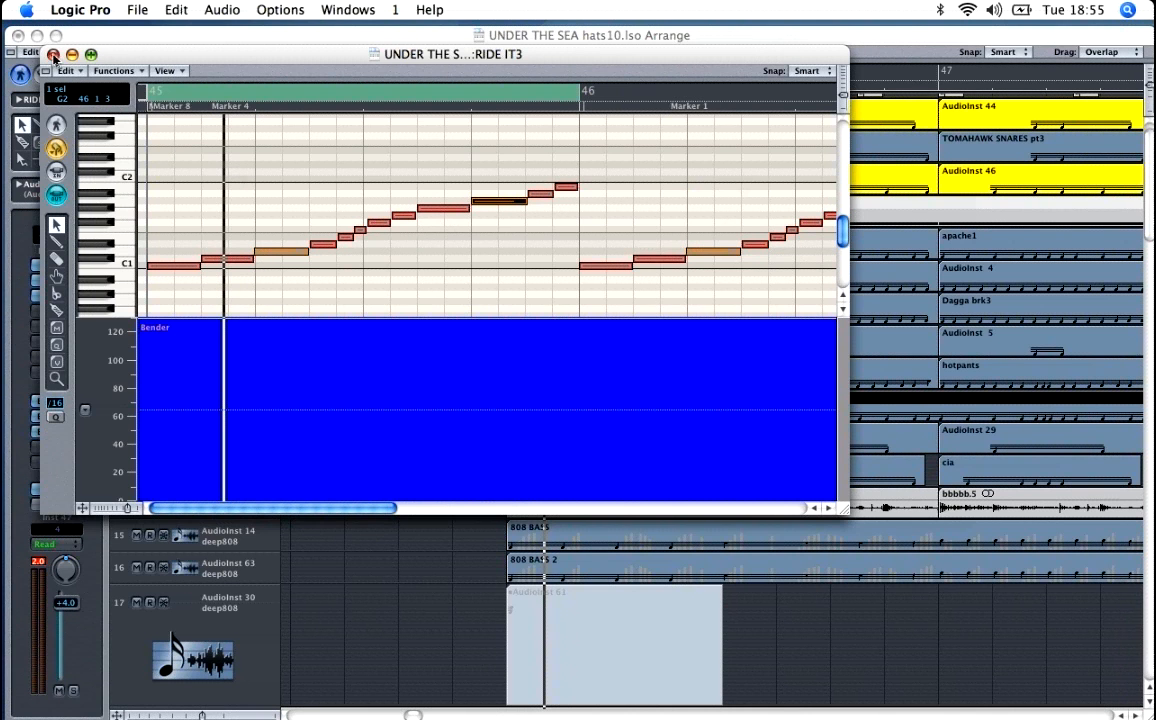
Step: Close the note editor and compare the RIDE IT3 track in solo with its compressor bypassed and active
left_click(53, 55)
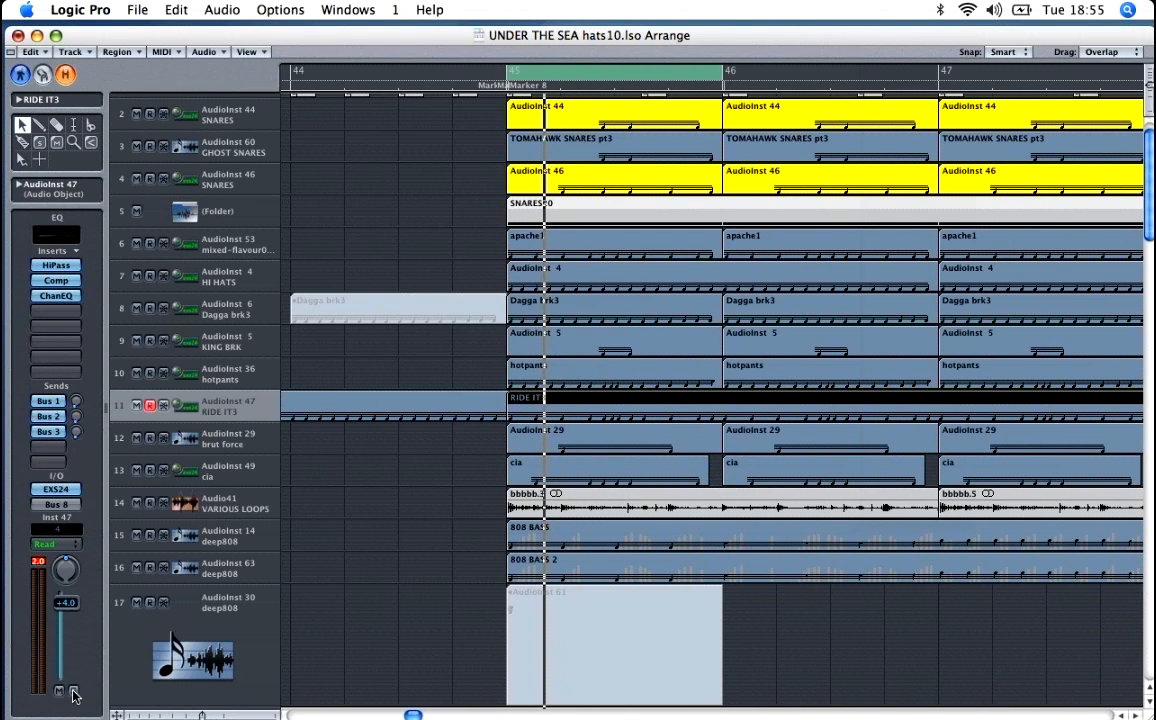
left_click(66, 284)
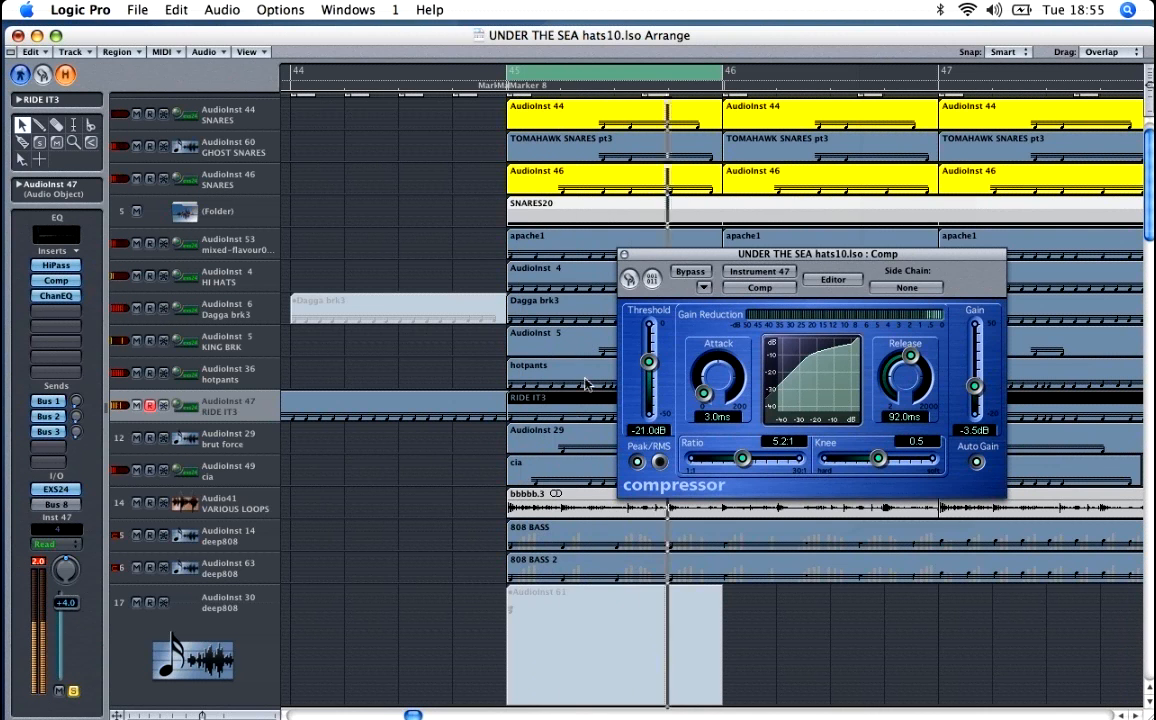
left_click(706, 275)
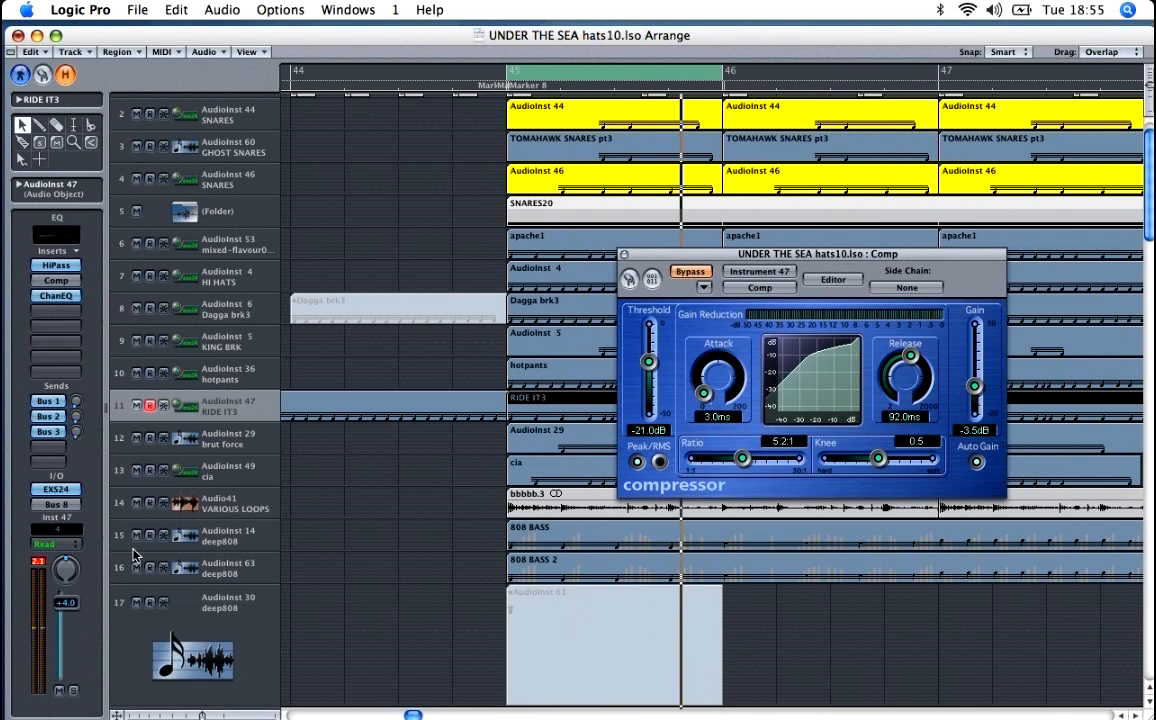
left_click(692, 274)
Step: Inspect the high pass filter and channel EQ on the RIDE IT3 track and close all its effect windows
left_click(57, 265)
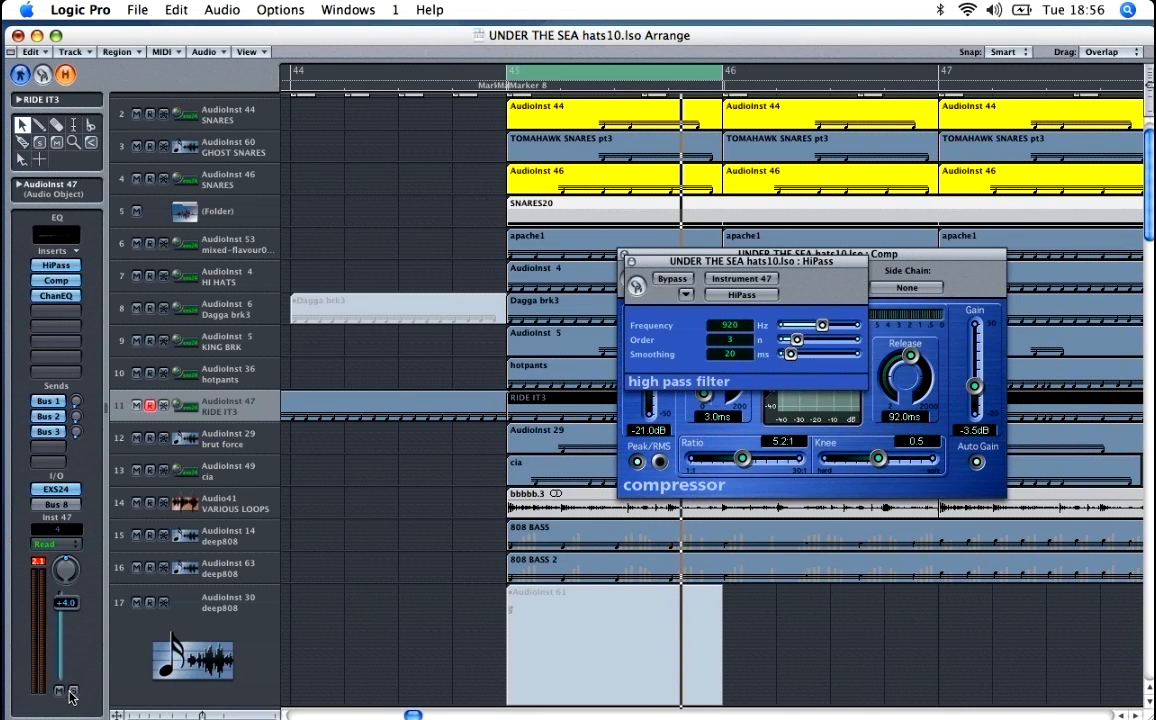
key("space")
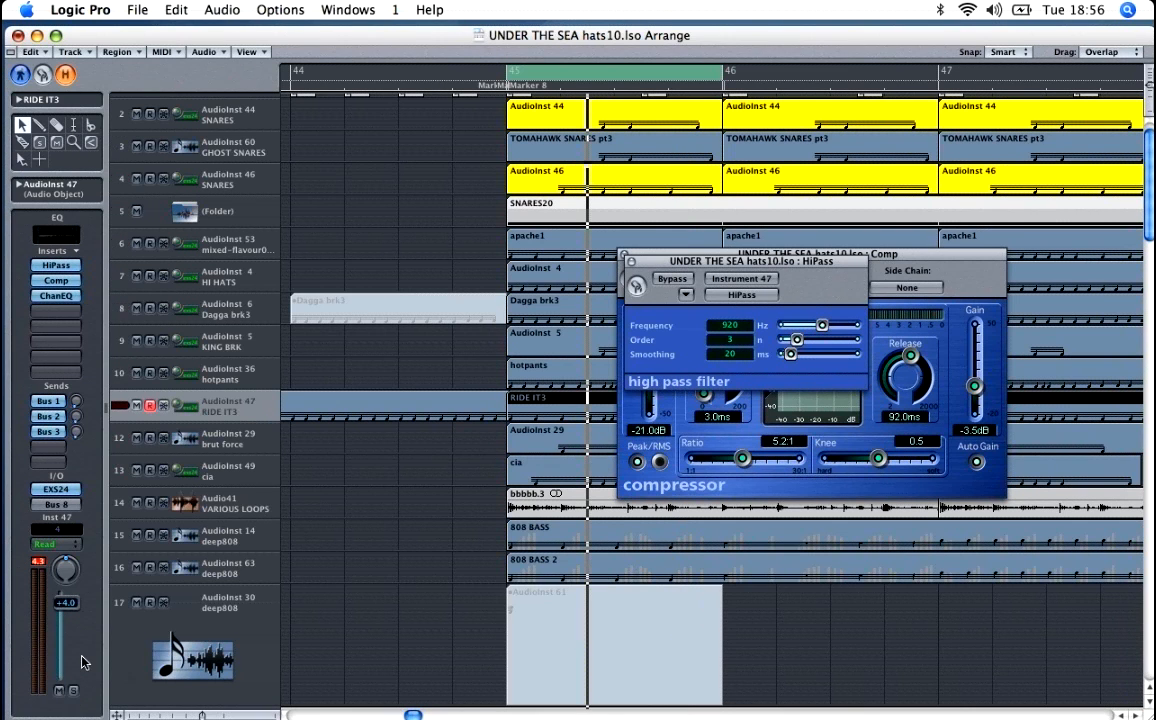
left_click(58, 296)
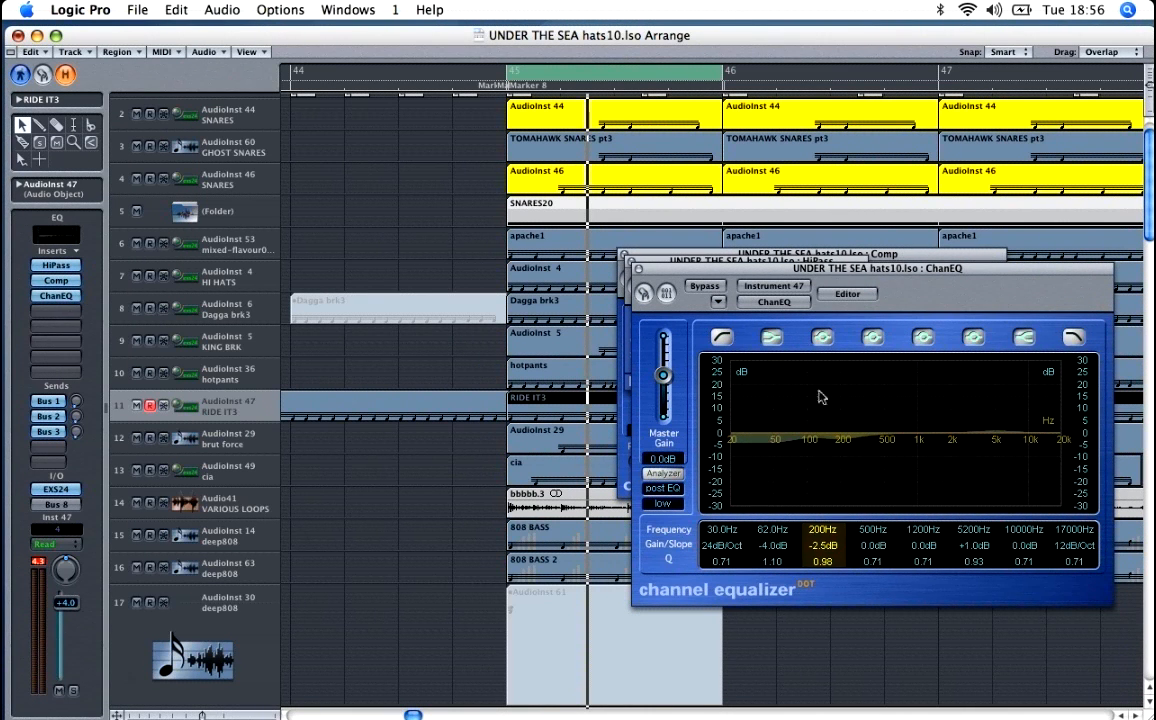
left_click(638, 269)
left_click(627, 261)
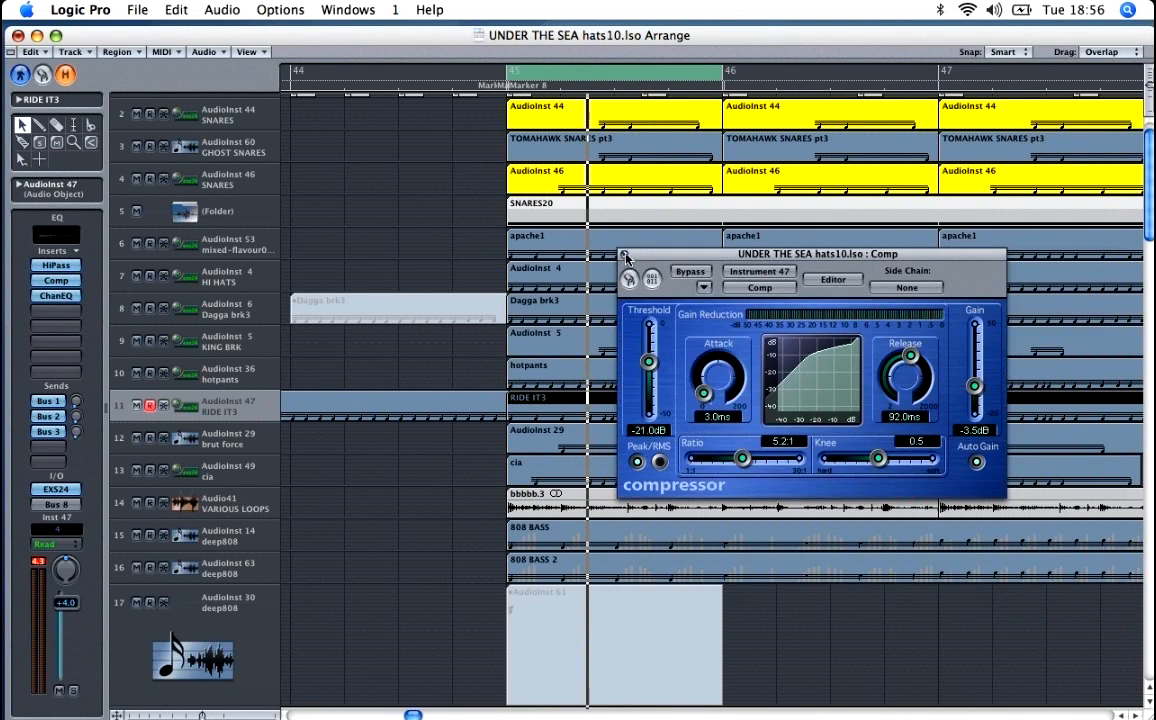
left_click(624, 256)
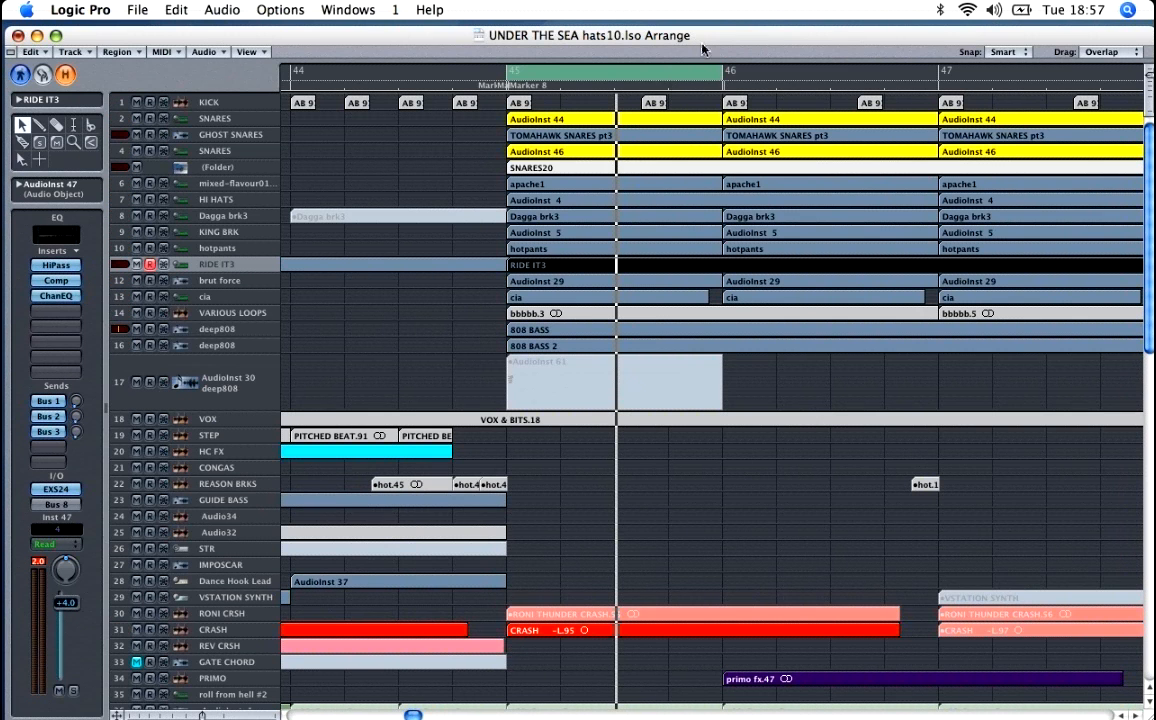
Step: Extend the cycle range so it runs from bar 45 to bar 49
left_click_drag(652, 70, 943, 92)
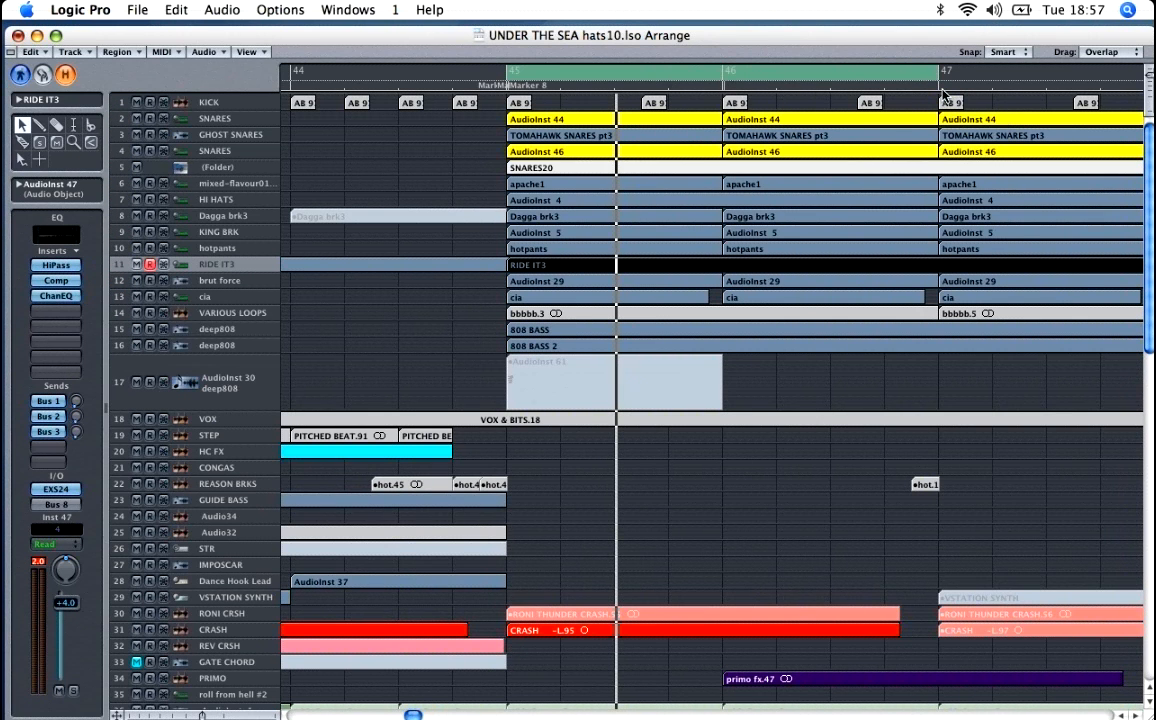
key("ctrl+Up")
key("ctrl+Left")
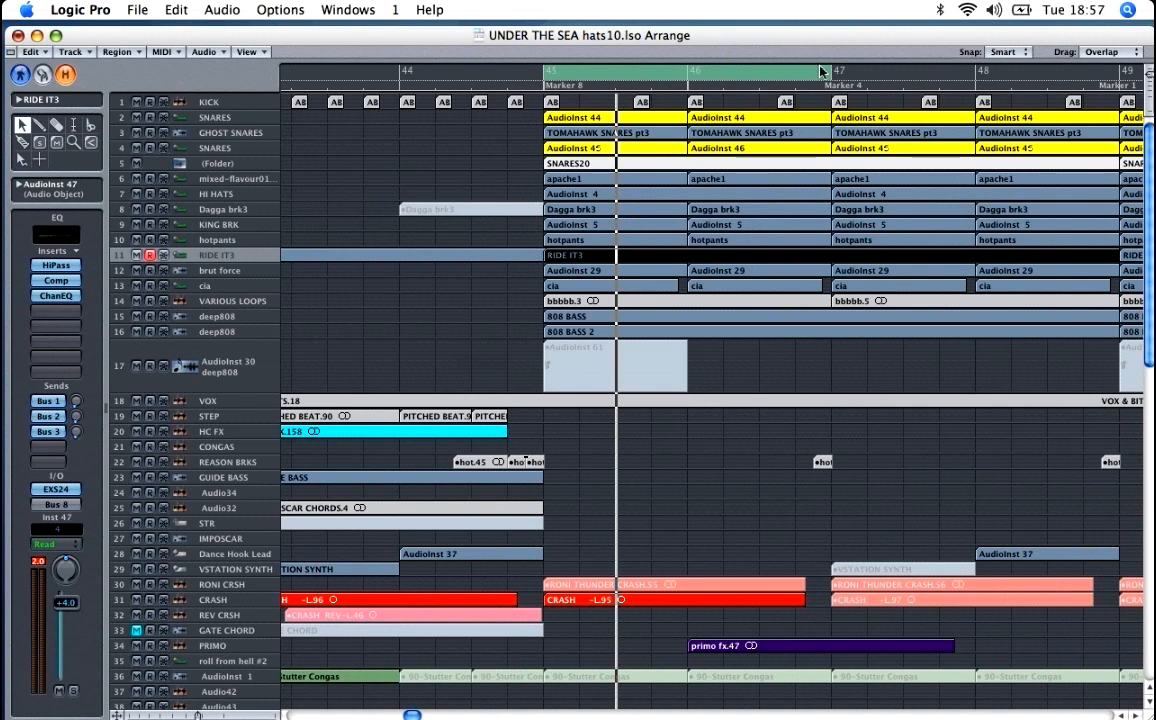
left_click_drag(830, 80, 1140, 90)
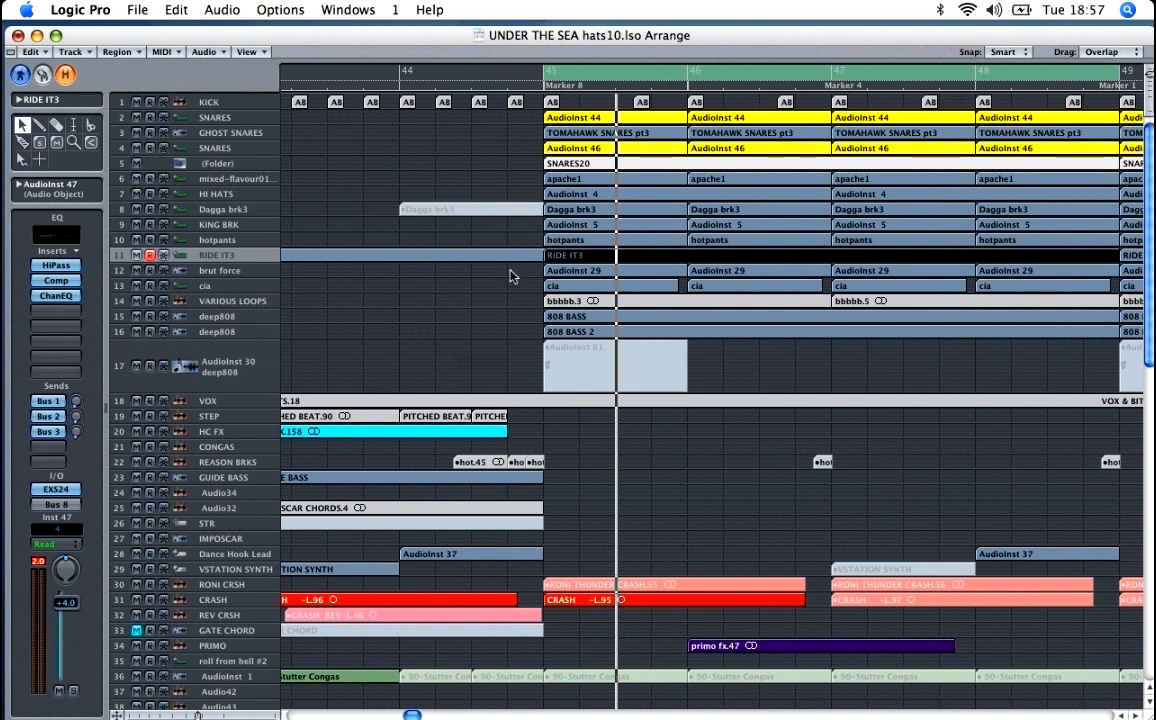
Step: Select the RIDE IT3, SNARES and GHOST SNARES tracks in turn to check their channel strips
left_click(225, 258)
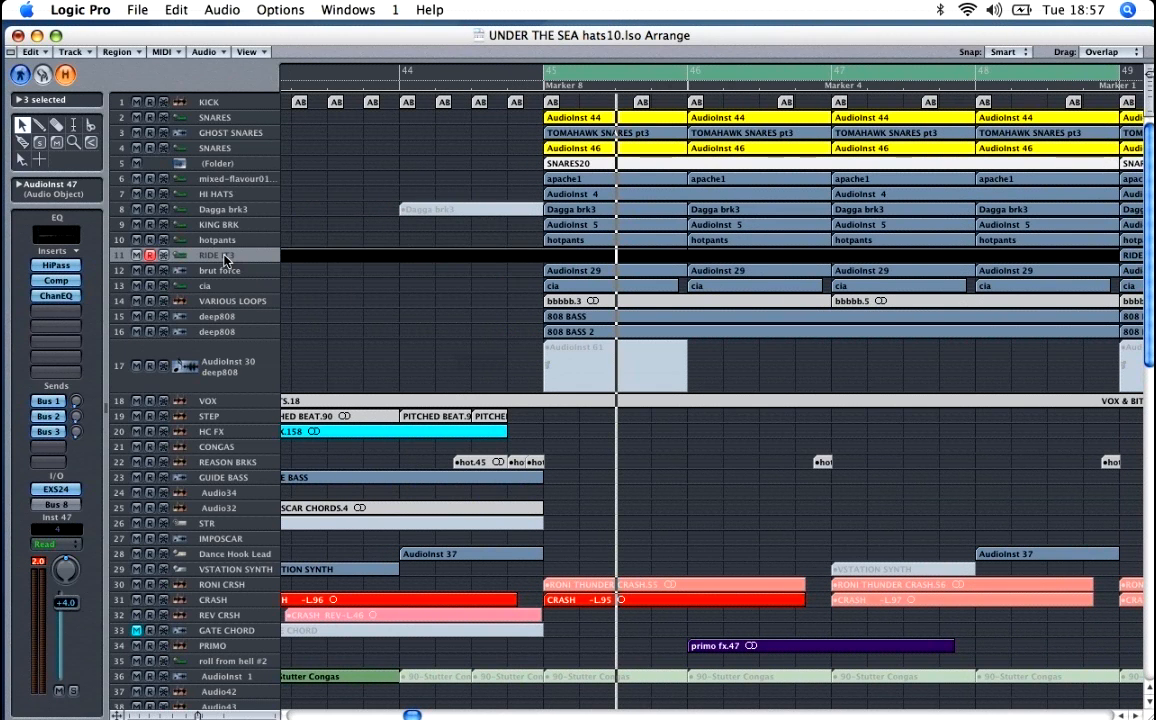
left_click(208, 117)
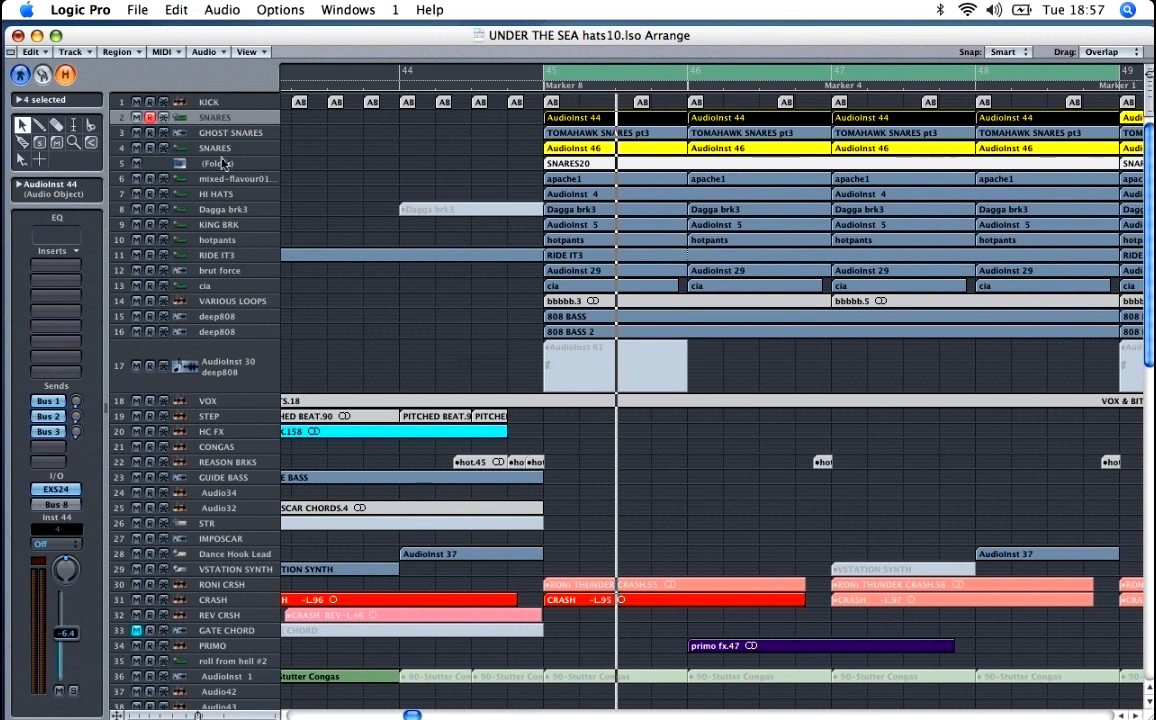
left_click(224, 136)
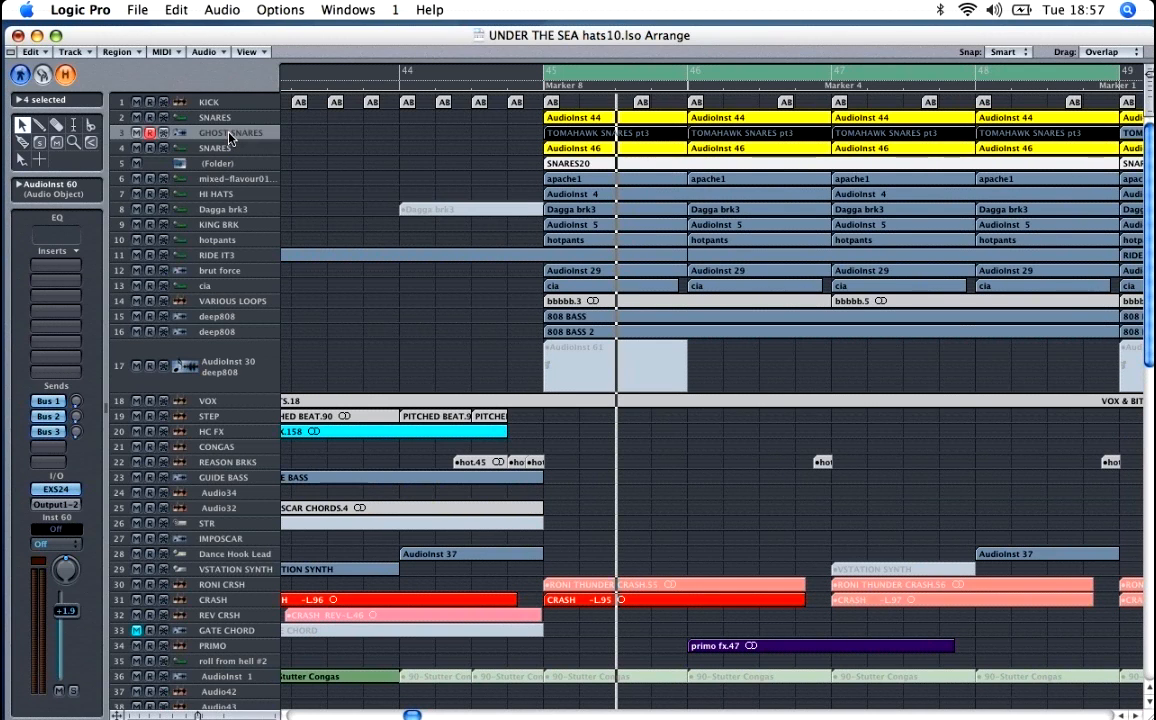
Step: Open the mixer at its bus channels, audition Bus 8 in solo and inspect the high pass filter on Bus 7
double_click(229, 133)
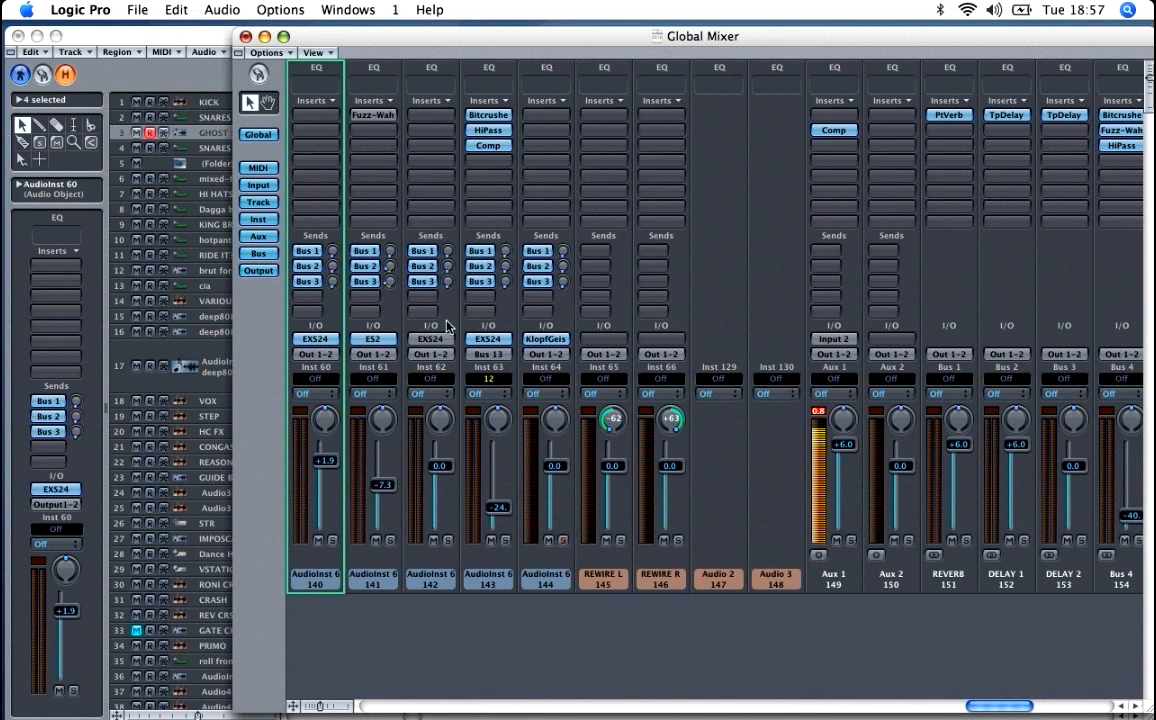
left_click_drag(1000, 706, 1081, 707)
left_click(480, 541)
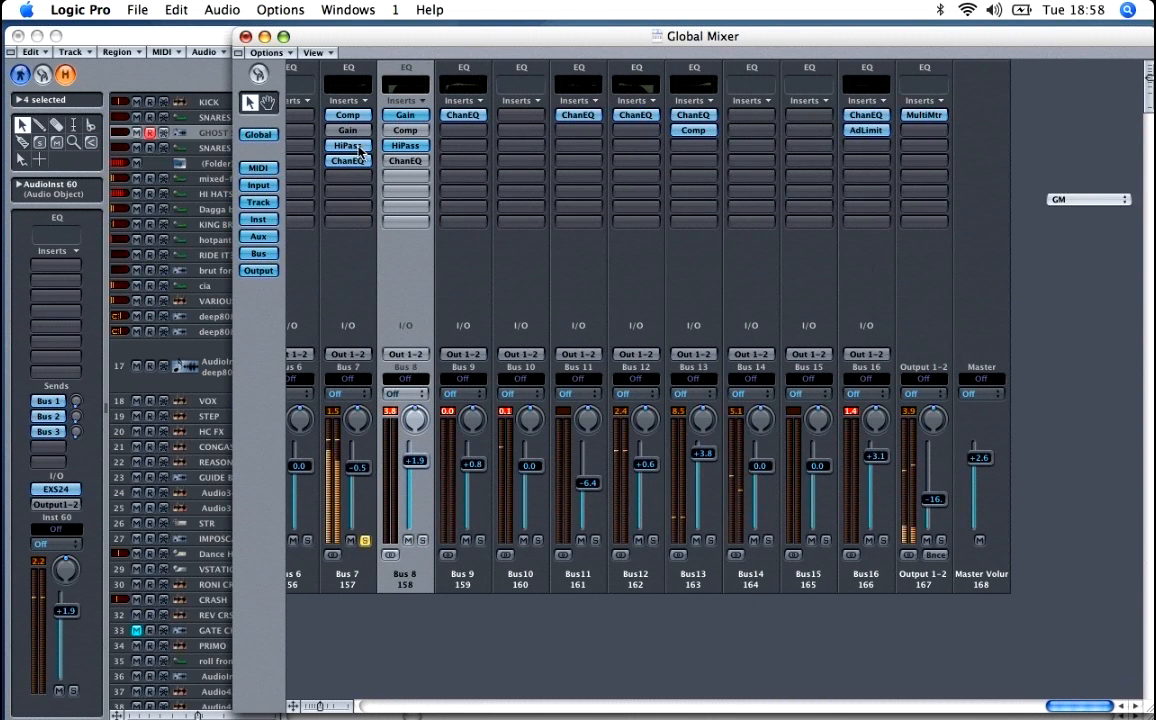
double_click(359, 148)
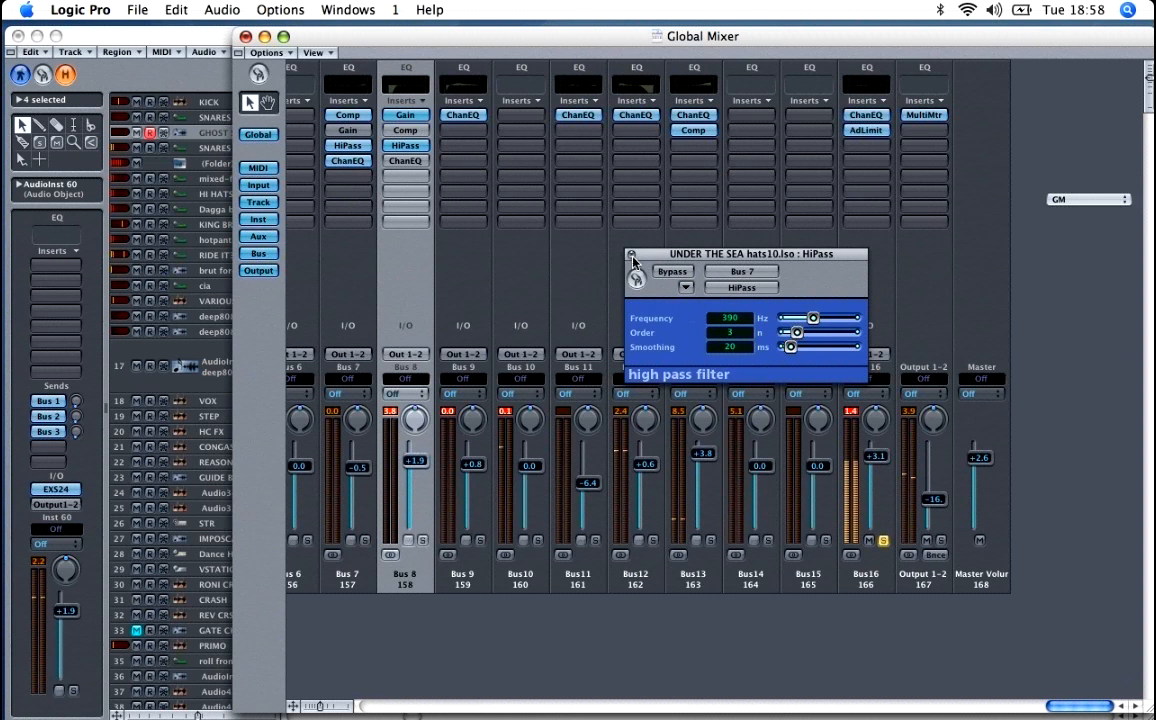
left_click(632, 255)
Step: Inspect the adaptive limiter on Bus 16 and toggle the bus's solo during playback to compare it with the full mix
double_click(868, 131)
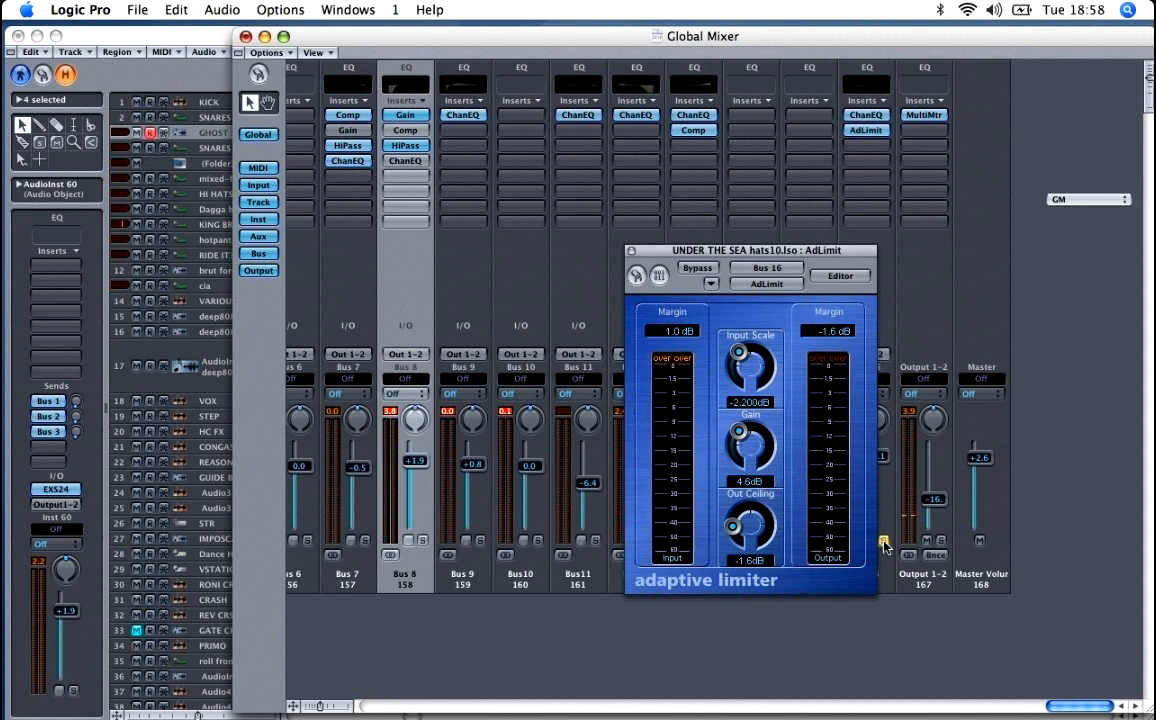
left_click_drag(640, 250, 540, 260)
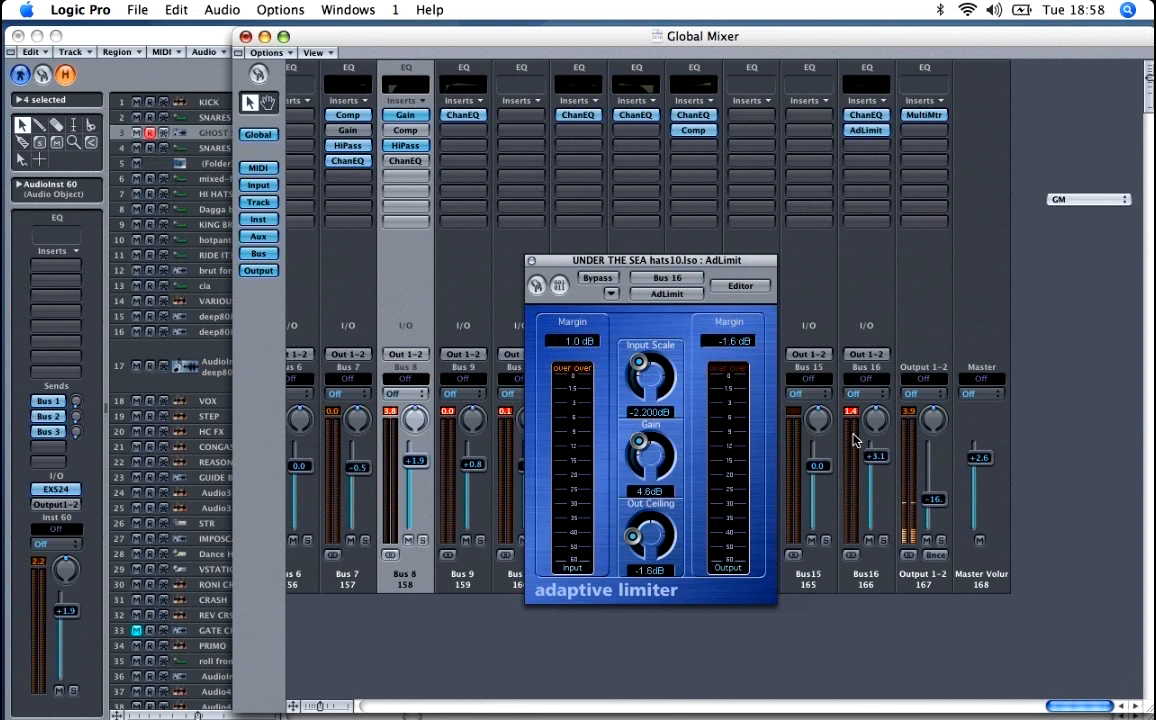
left_click(882, 541)
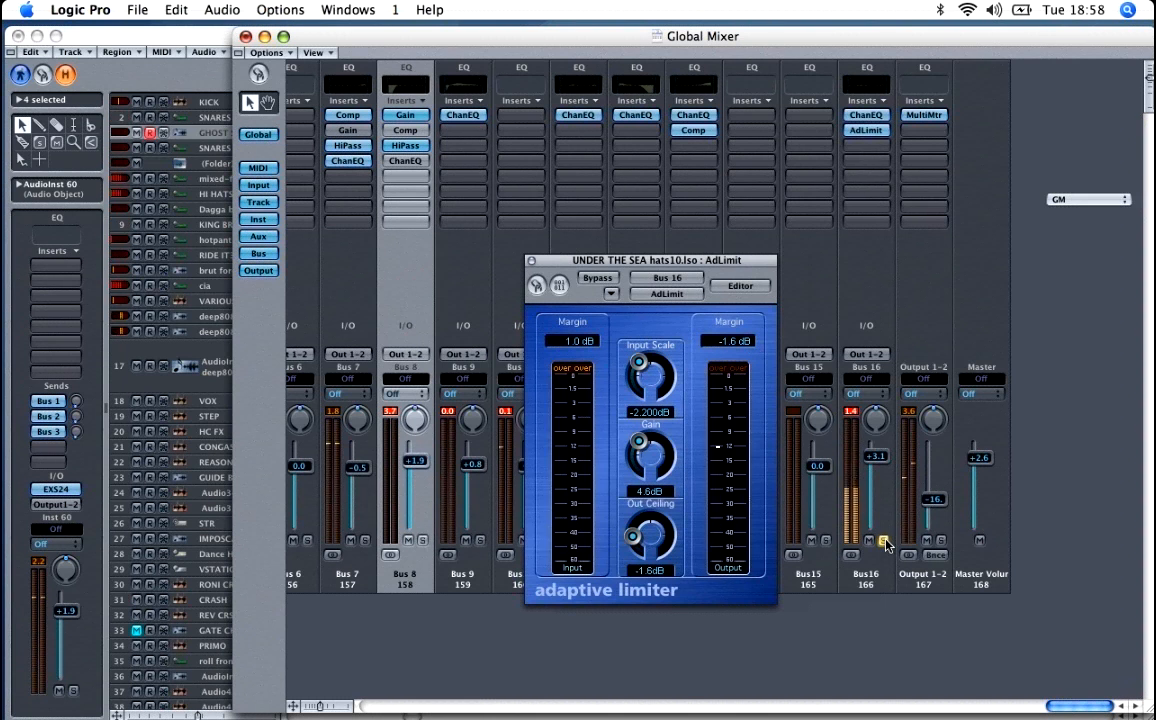
left_click(882, 541)
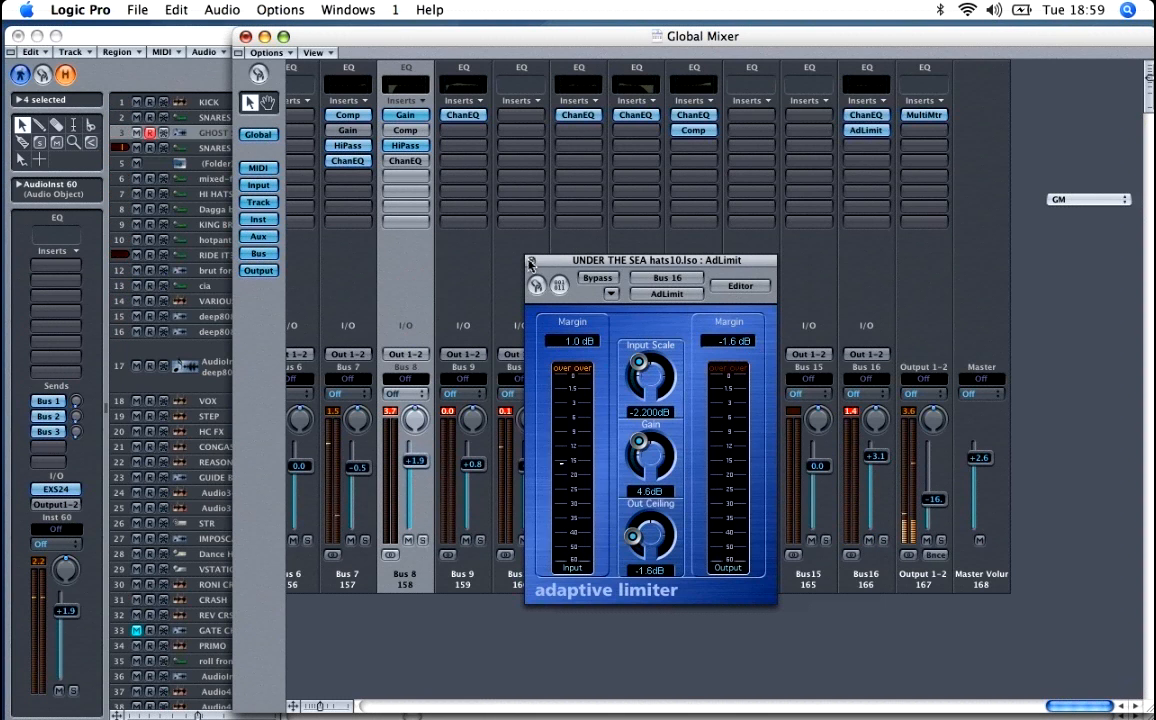
left_click(531, 262)
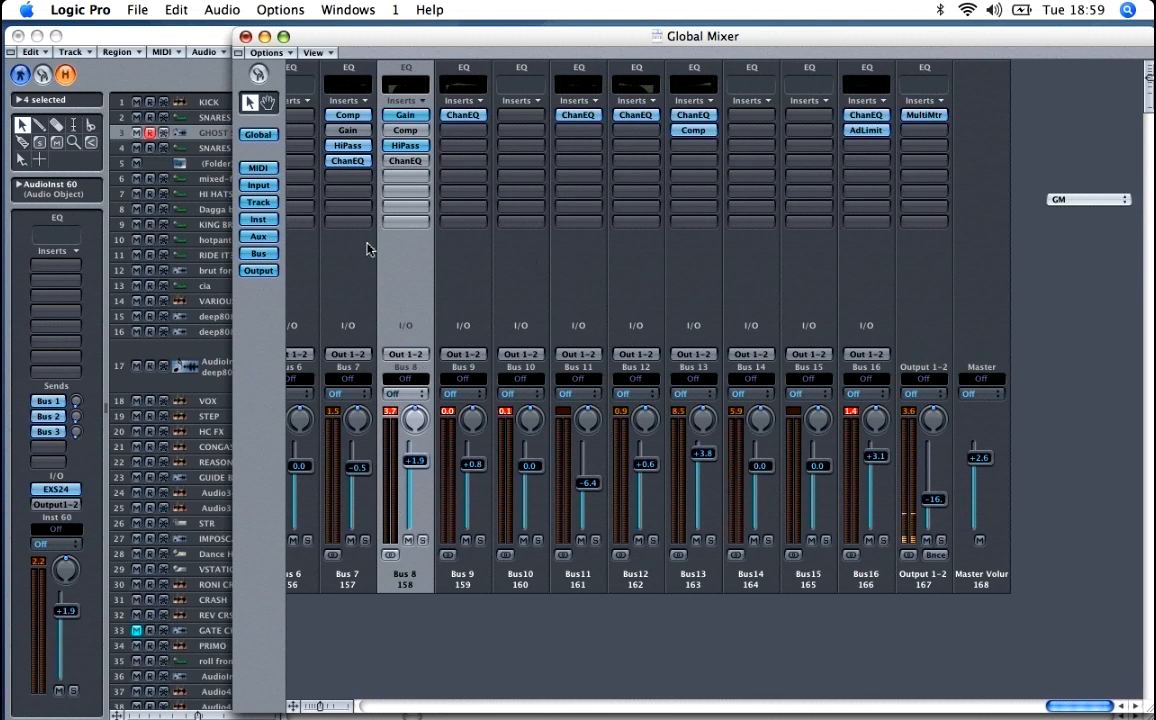
Step: Inspect the high pass filter on Bus 8 and return to the arrangement by closing the mixer
double_click(405, 146)
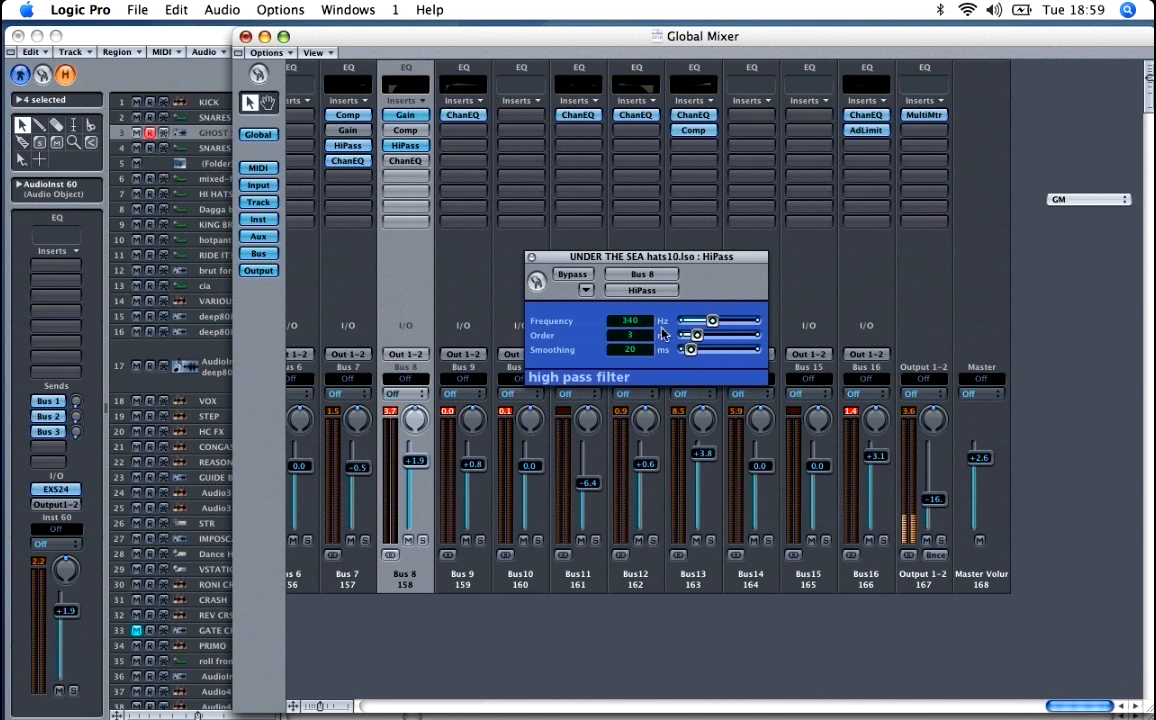
left_click(533, 261)
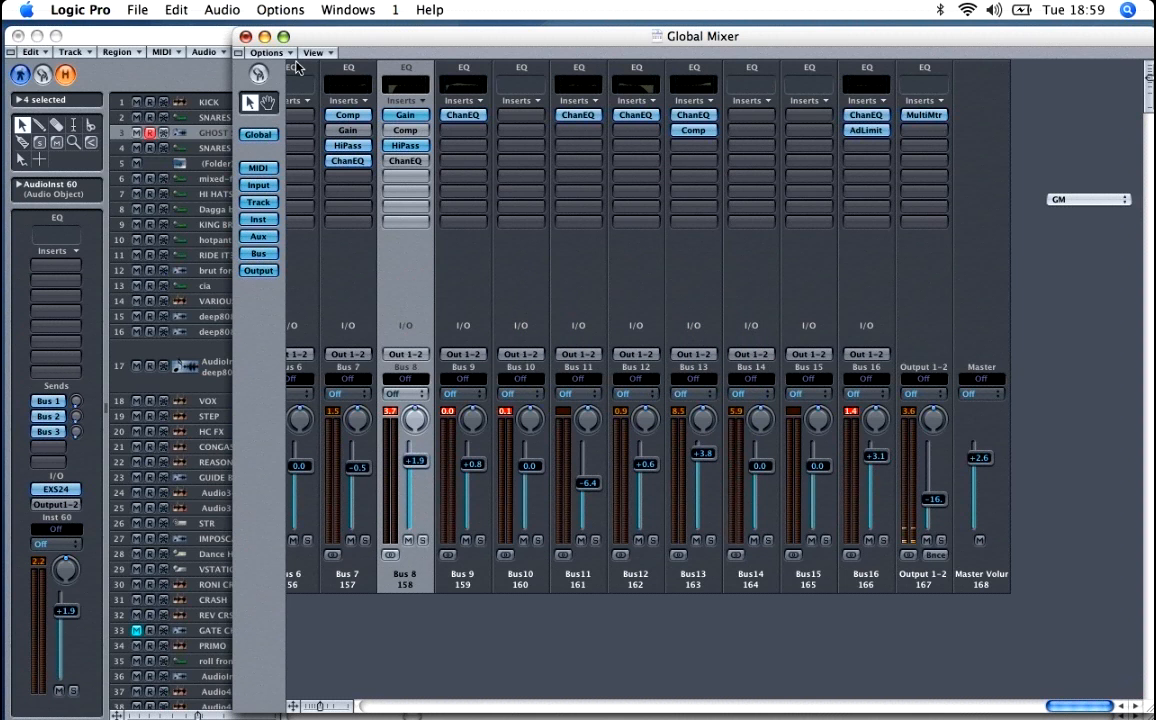
left_click(245, 37)
right_click(333, 186)
left_click(333, 186)
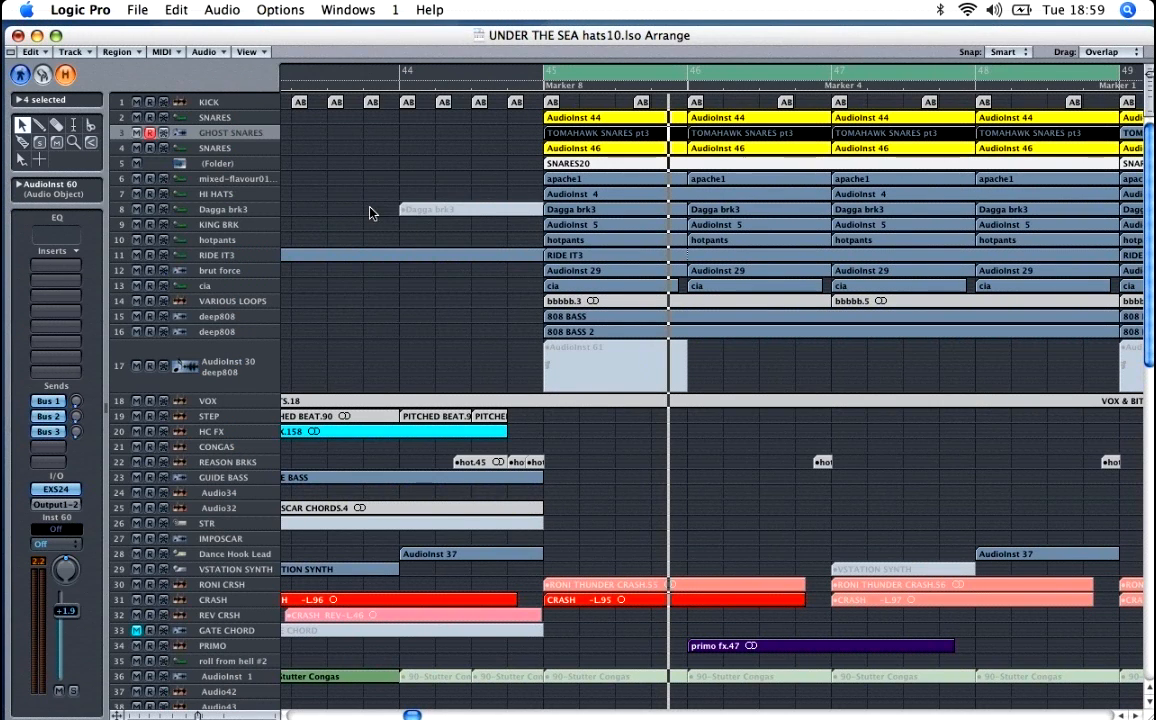
Step: Play the deep808 track (AudioInst 14) in solo and enlarge the track rows to show the 808 BASS notes
left_click(266, 319)
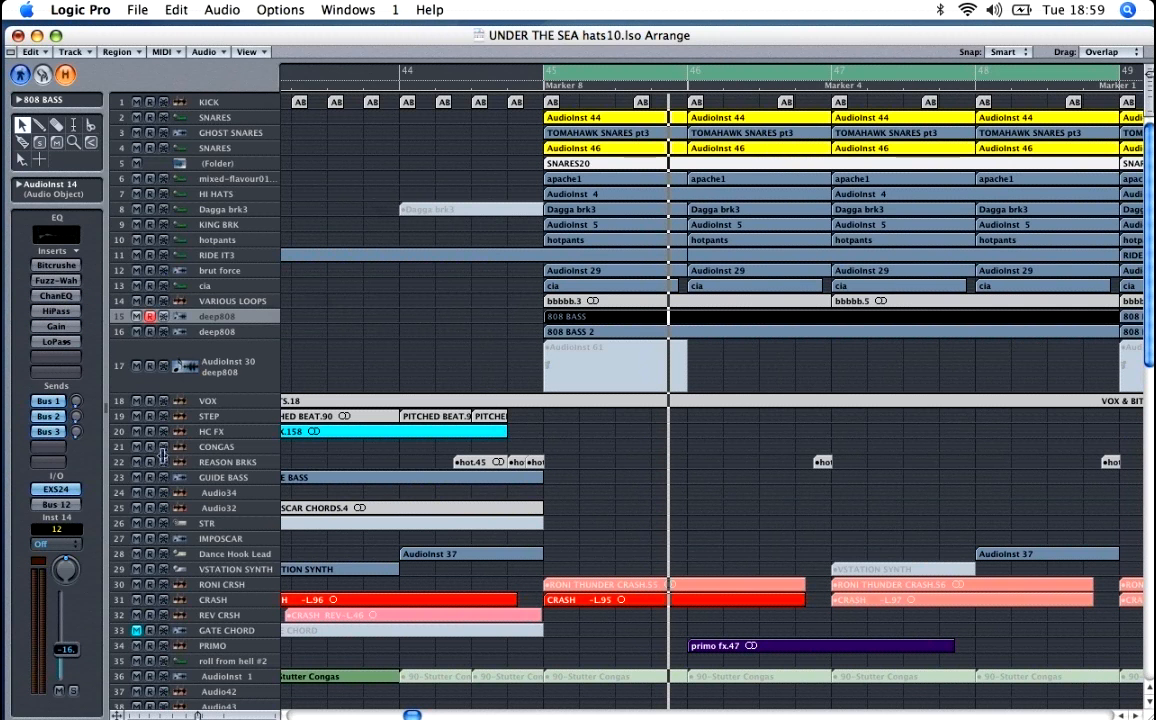
left_click(74, 691)
key("space")
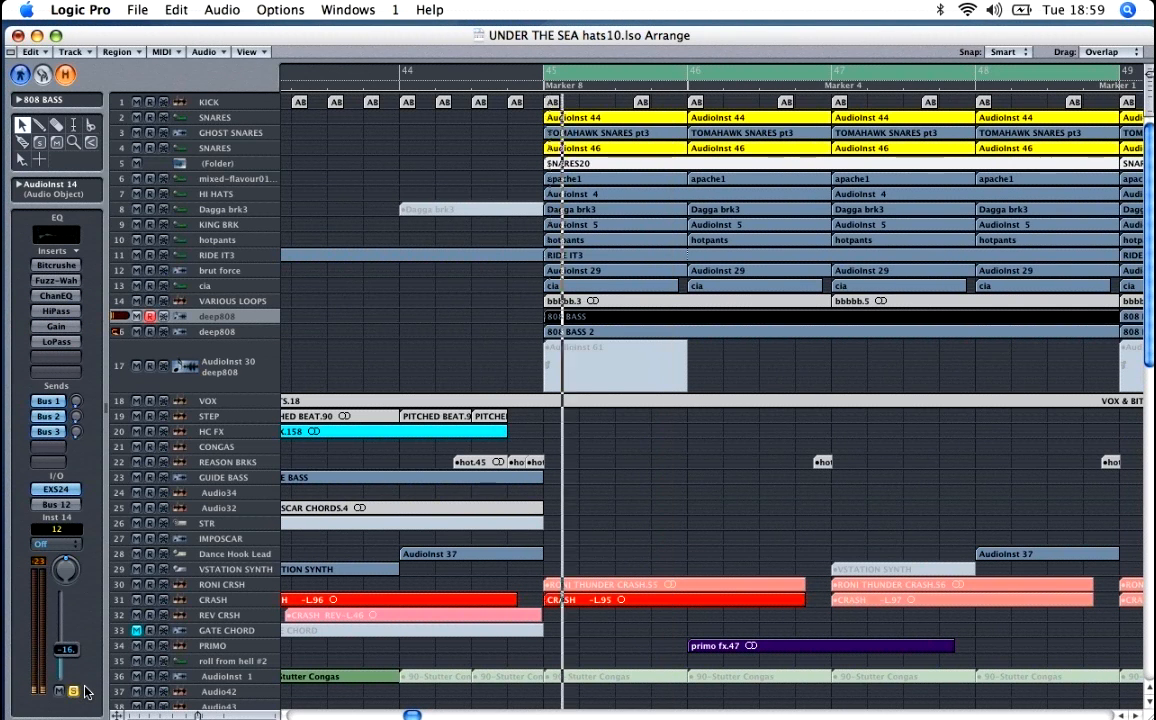
key("ctrl+Down")
key("ctrl+Down")
key("ctrl+Down")
key("ctrl+Down")
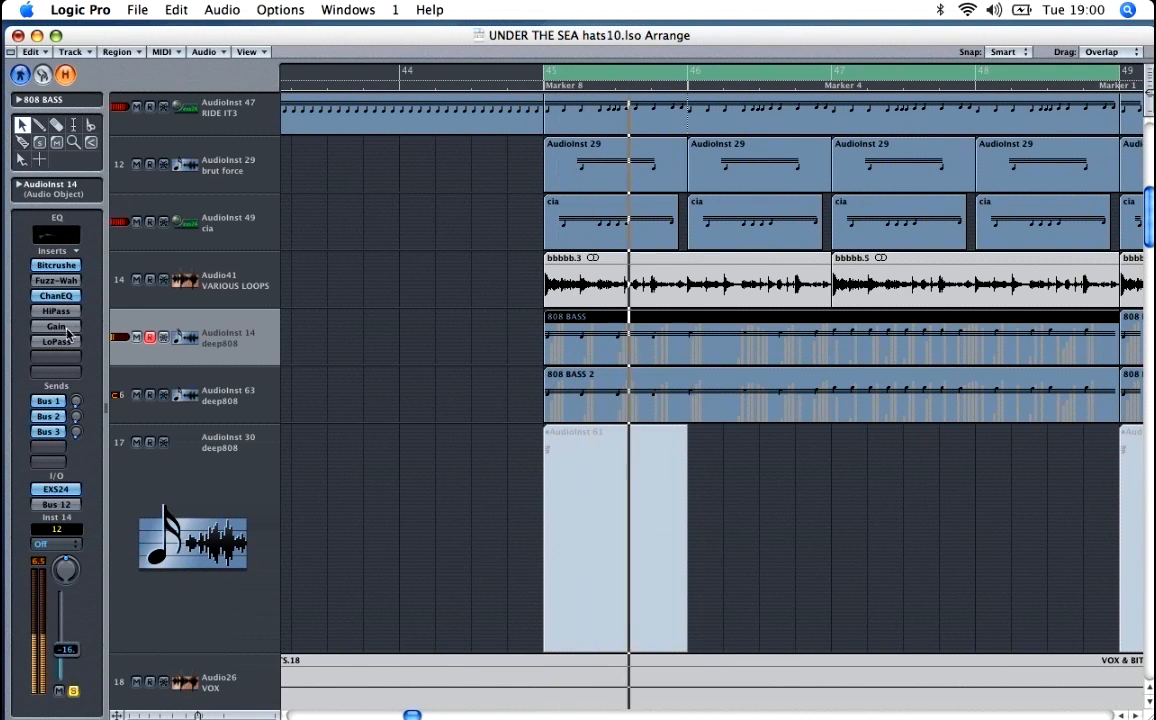
Step: Activate the Bitcrusher, channel EQ and Gain inserts on AudioInst 14 during playback and inspect the Bitcrusher's settings
left_click(66, 328, "alt")
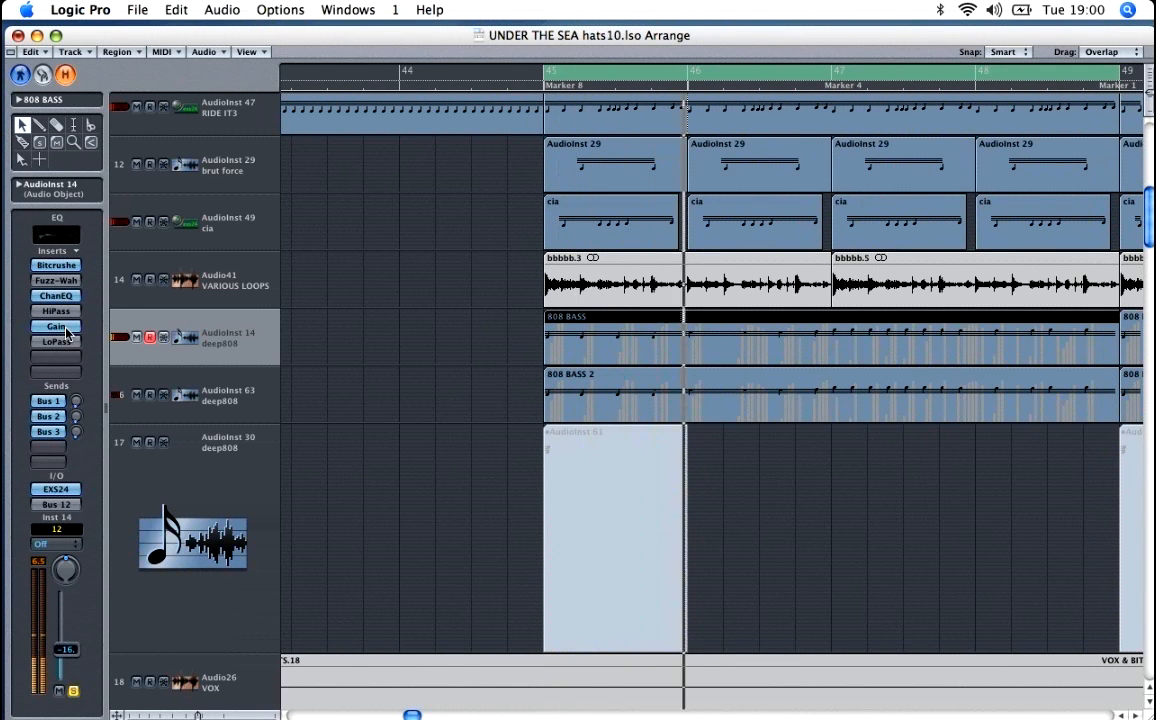
left_click(58, 312, "alt")
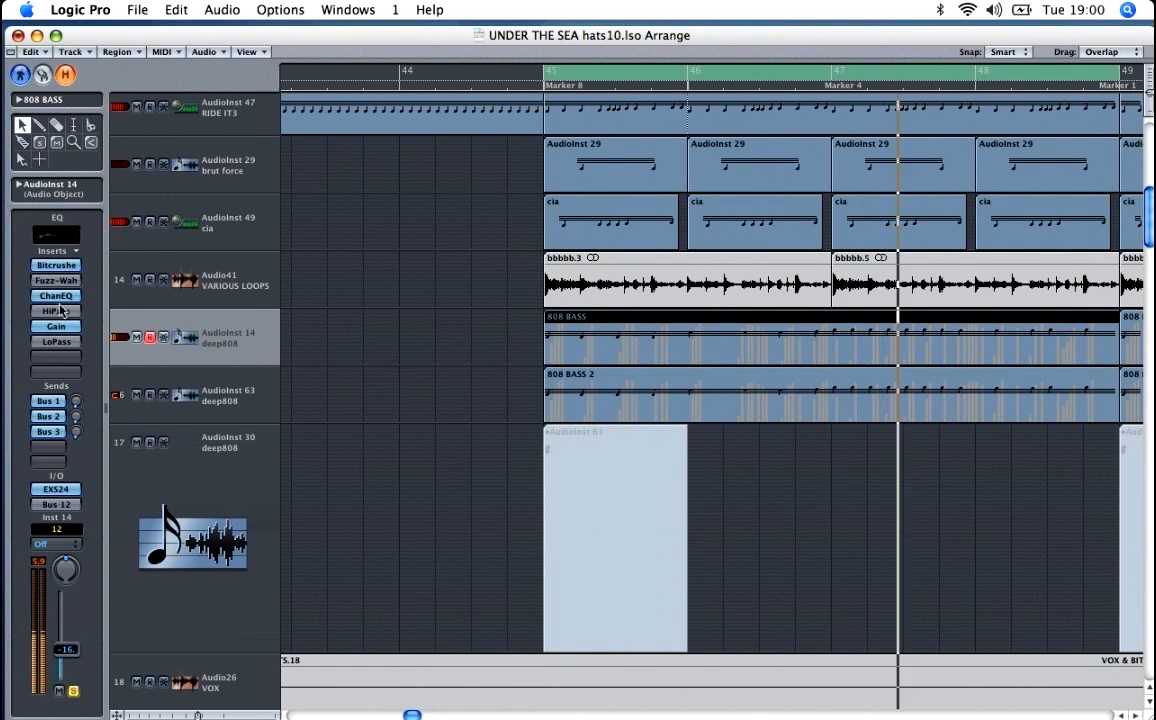
key("space")
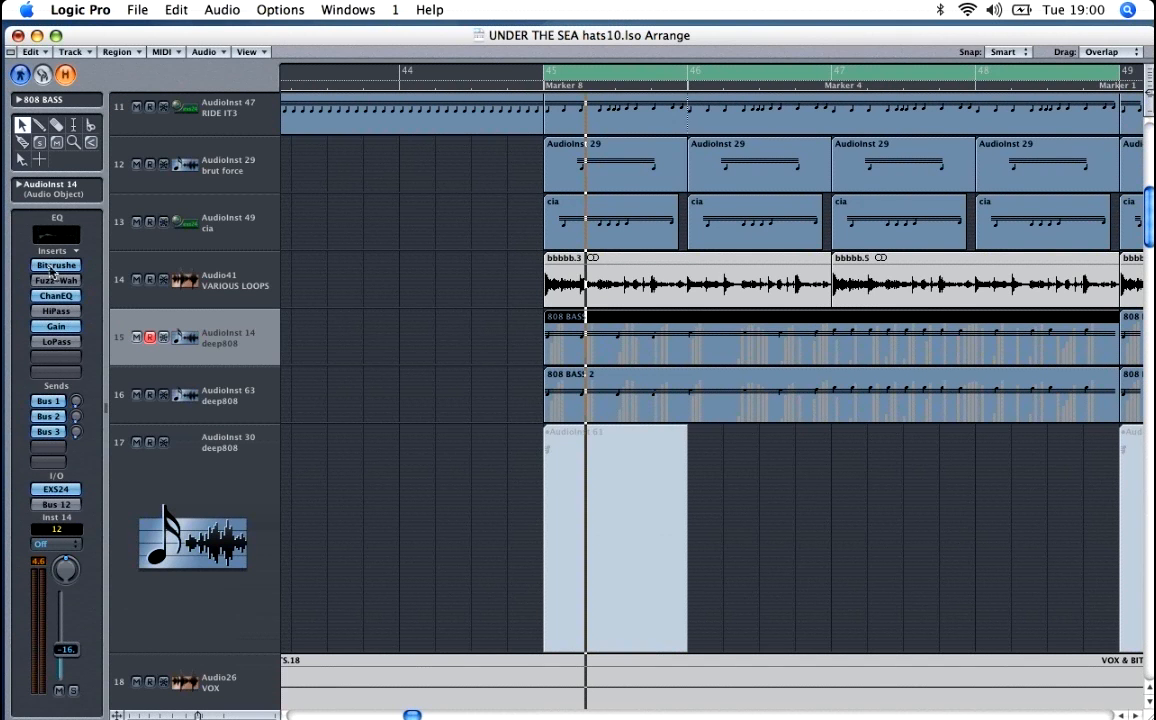
double_click(50, 265)
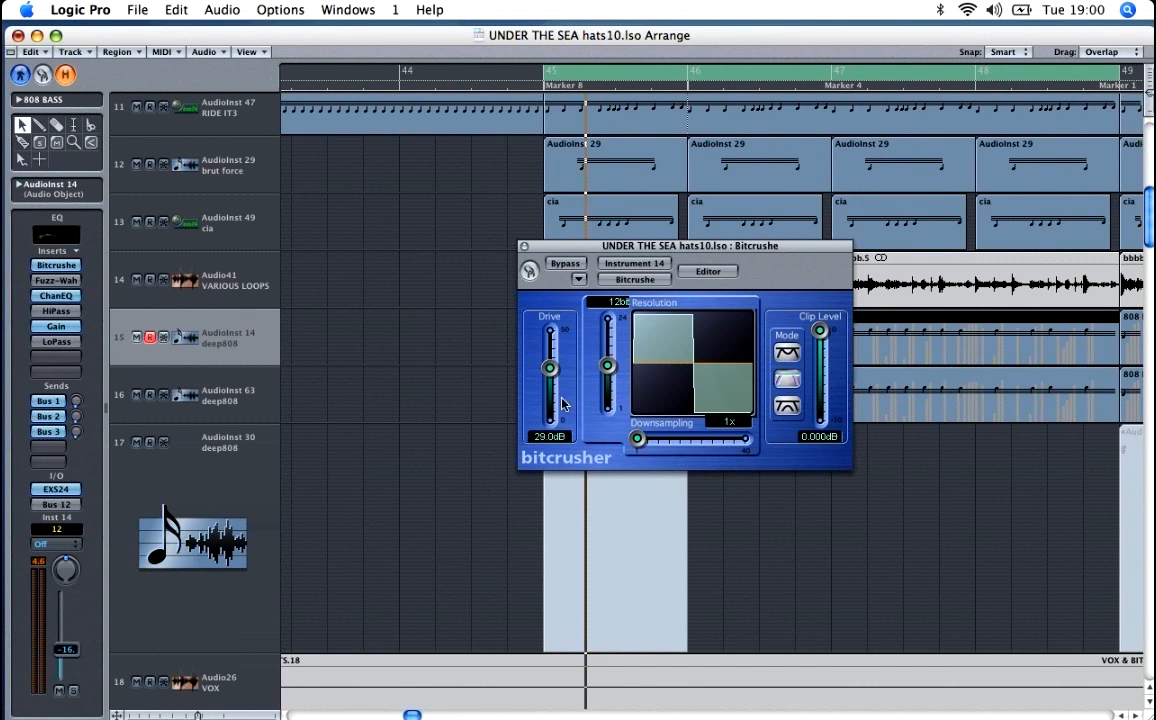
left_click(523, 246)
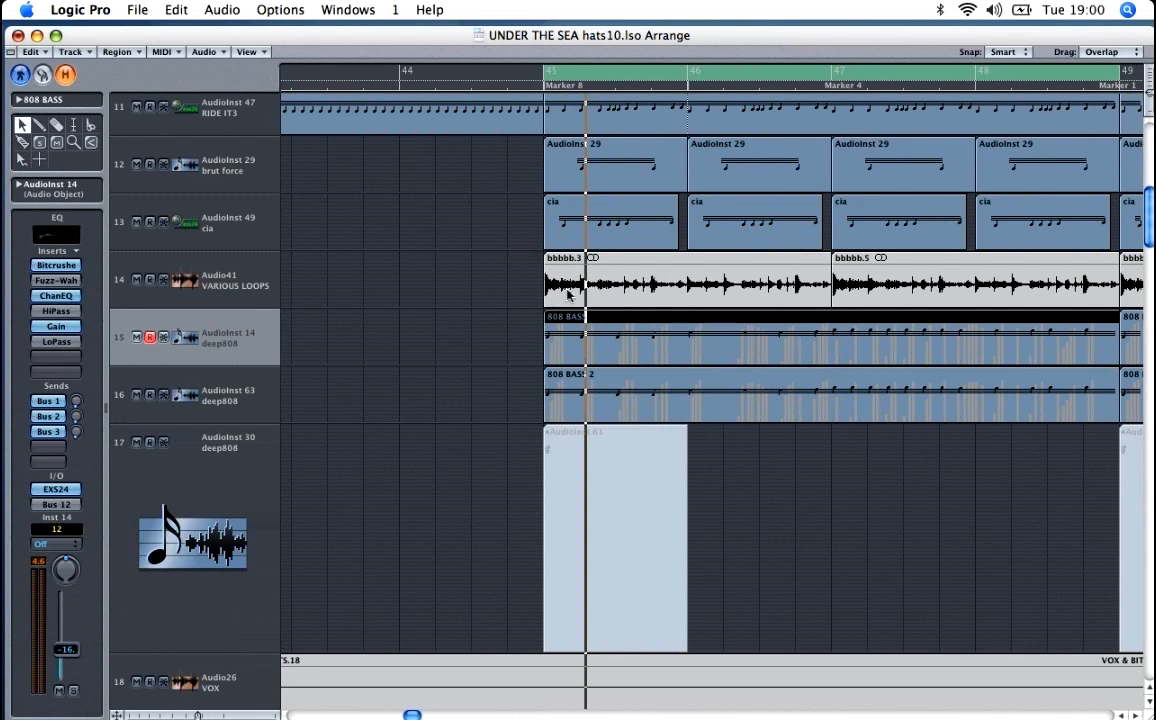
Step: Play the second deep808 track (AudioInst 63) in solo and inspect the channel equalizer on AudioInst 14
left_click(250, 392)
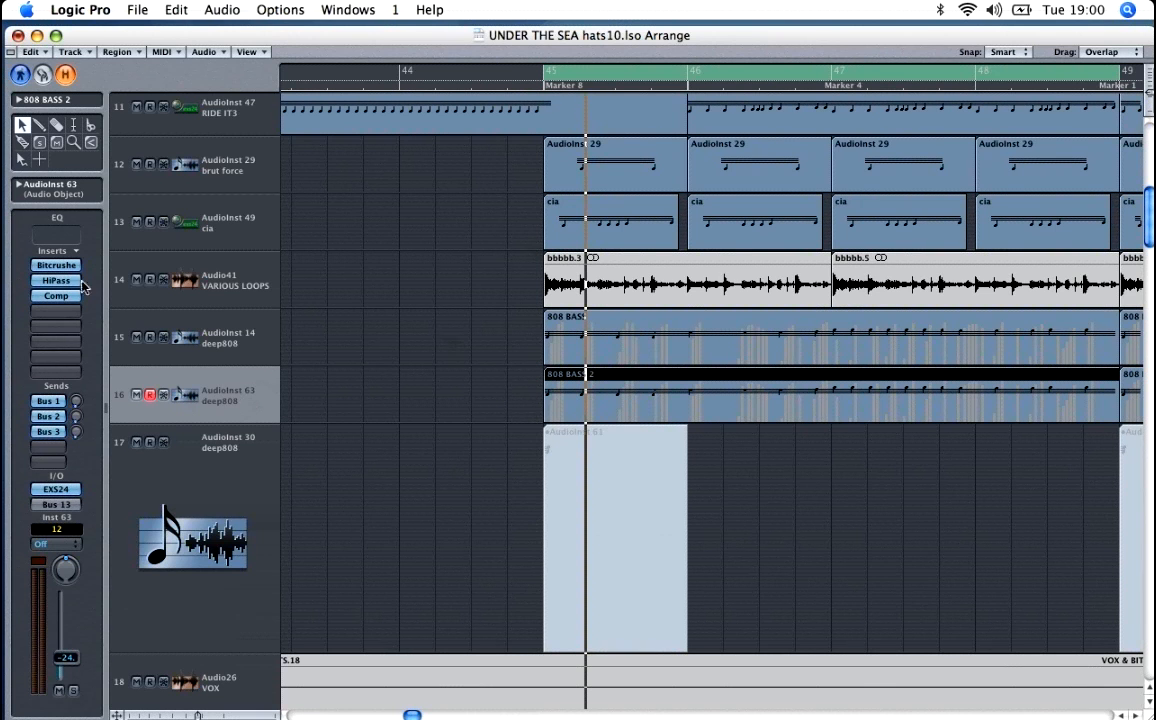
left_click(74, 692)
key("space")
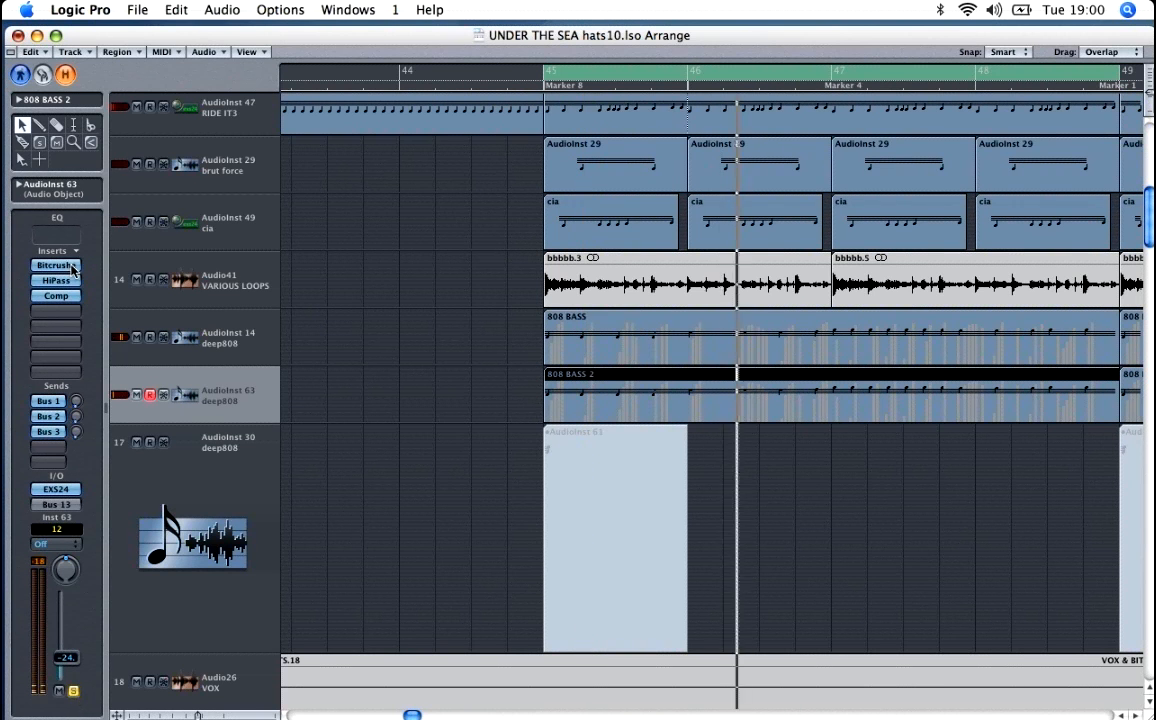
left_click(198, 333)
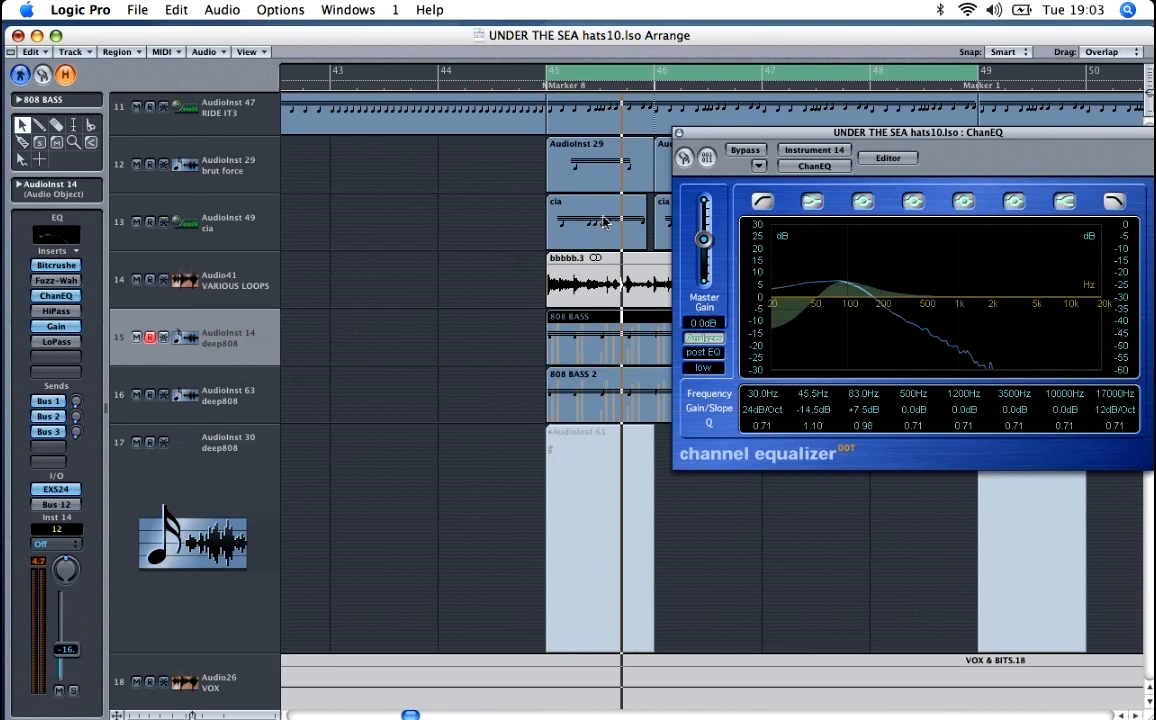
left_click(680, 133)
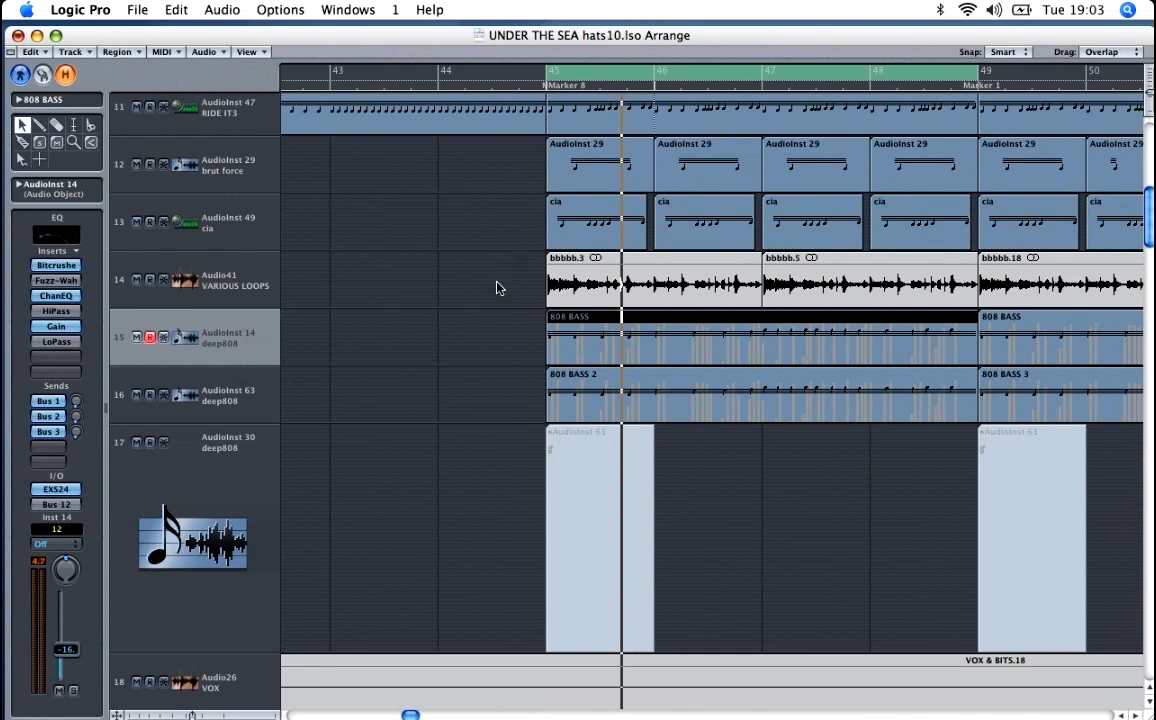
Step: Shrink the track rows to an overview and play the str hit track (AudioInst 55) in solo and with the full mix
key("ctrl+Up")
key("ctrl+Up")
key("ctrl+Up")
key("ctrl+Up")
key("ctrl+Up")
key("ctrl+Up")
key("ctrl+Up")
key("ctrl+Up")
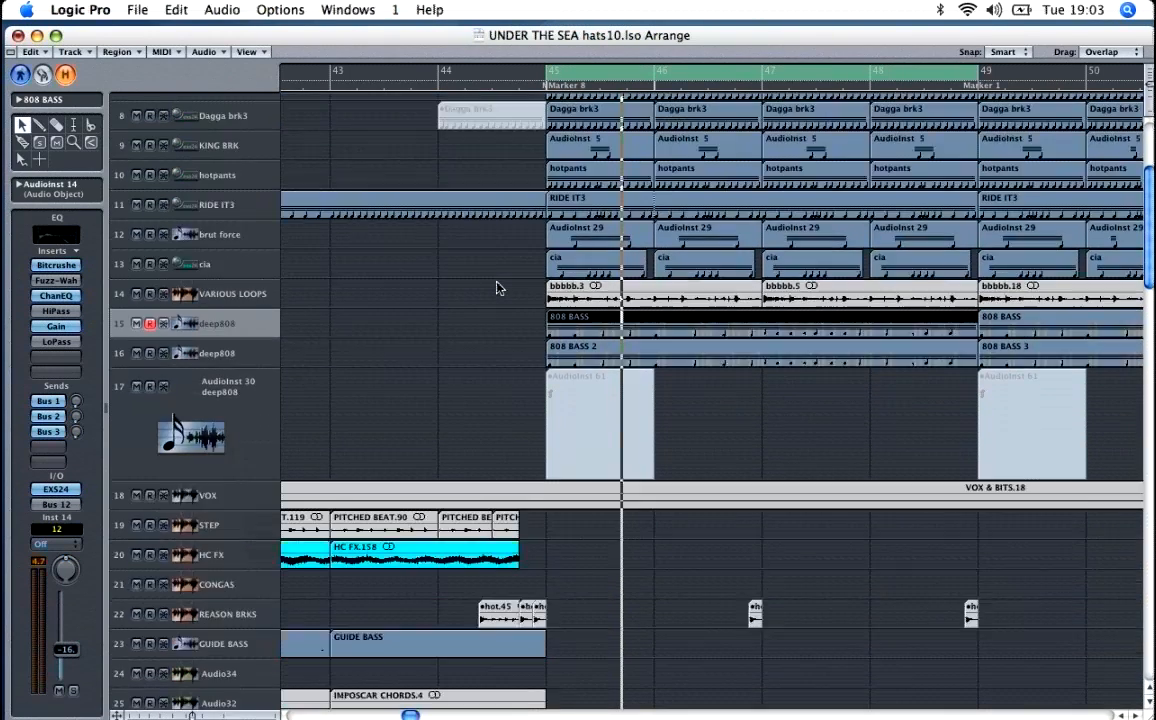
key("ctrl+Up")
key("ctrl+Up")
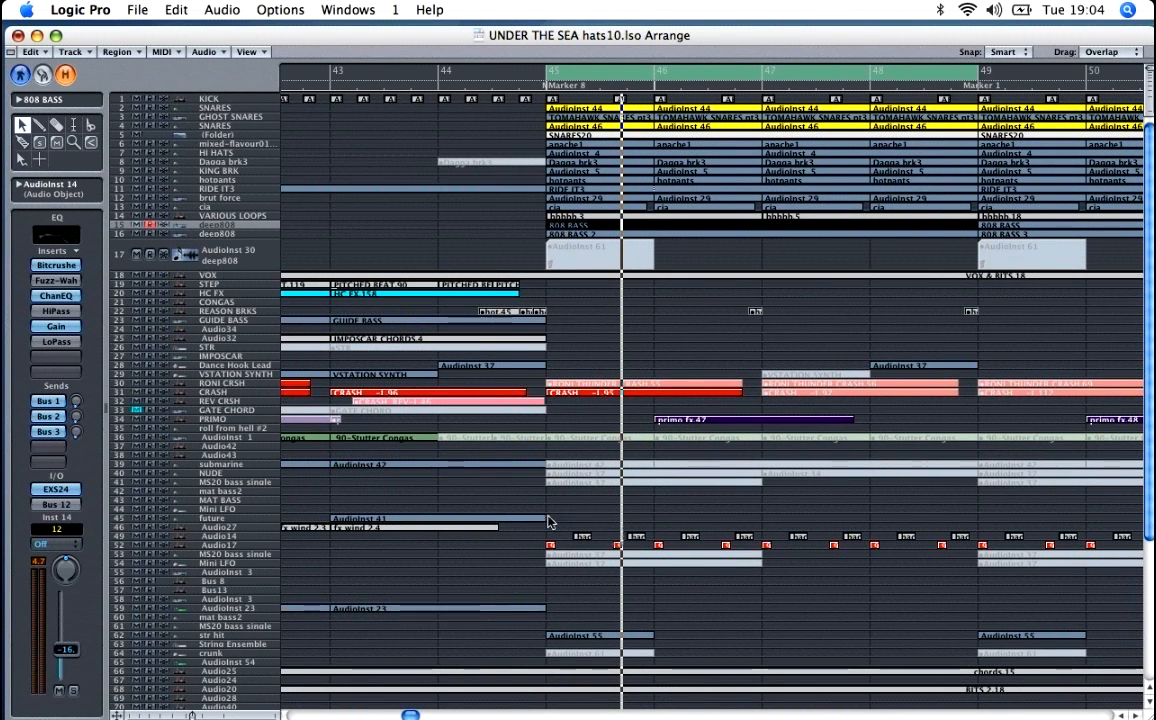
left_click(253, 636)
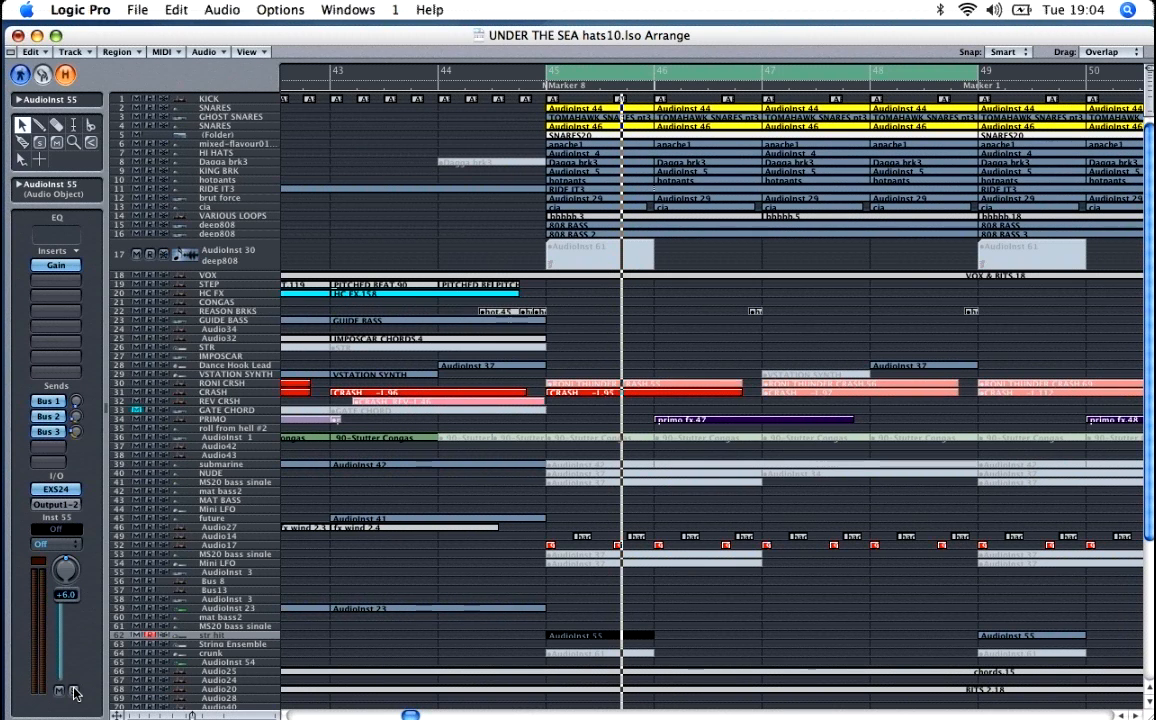
key("space")
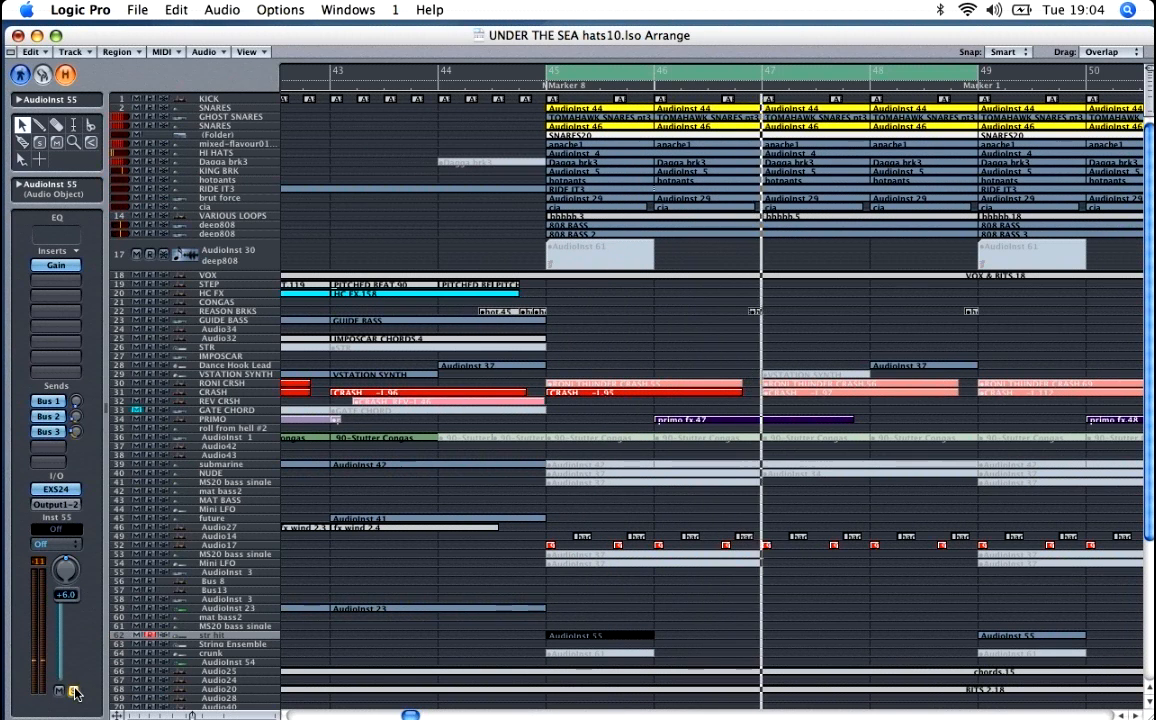
left_click(75, 692)
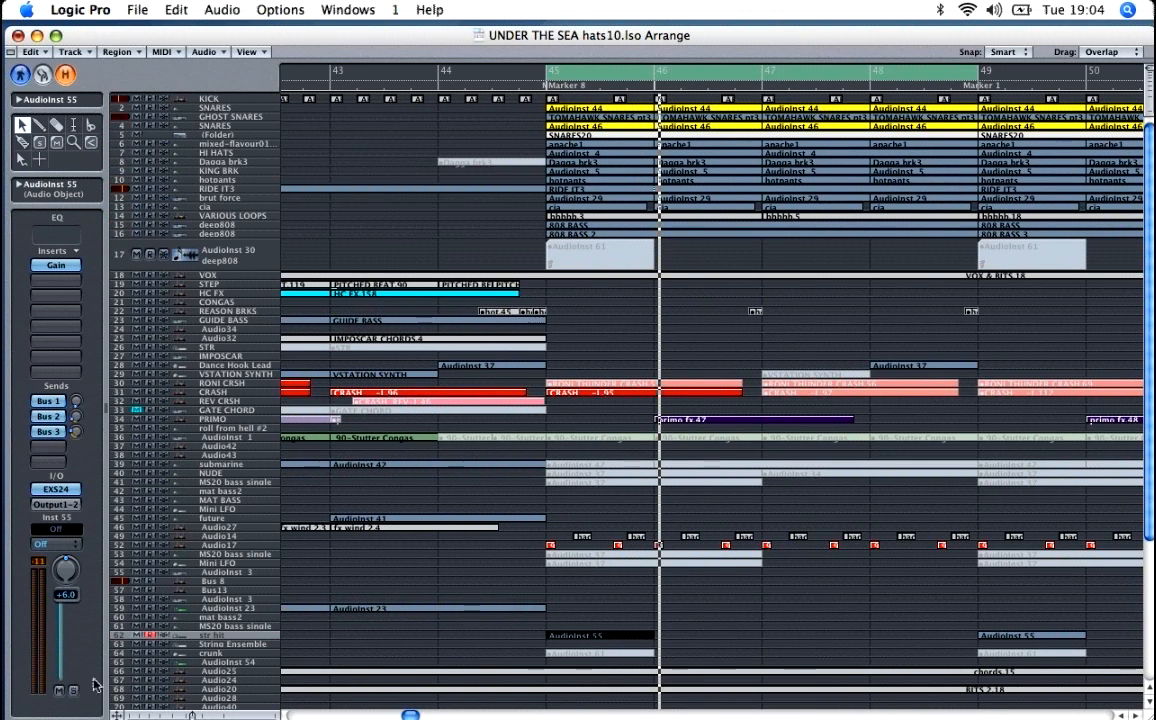
key("Escape")
left_click(766, 578)
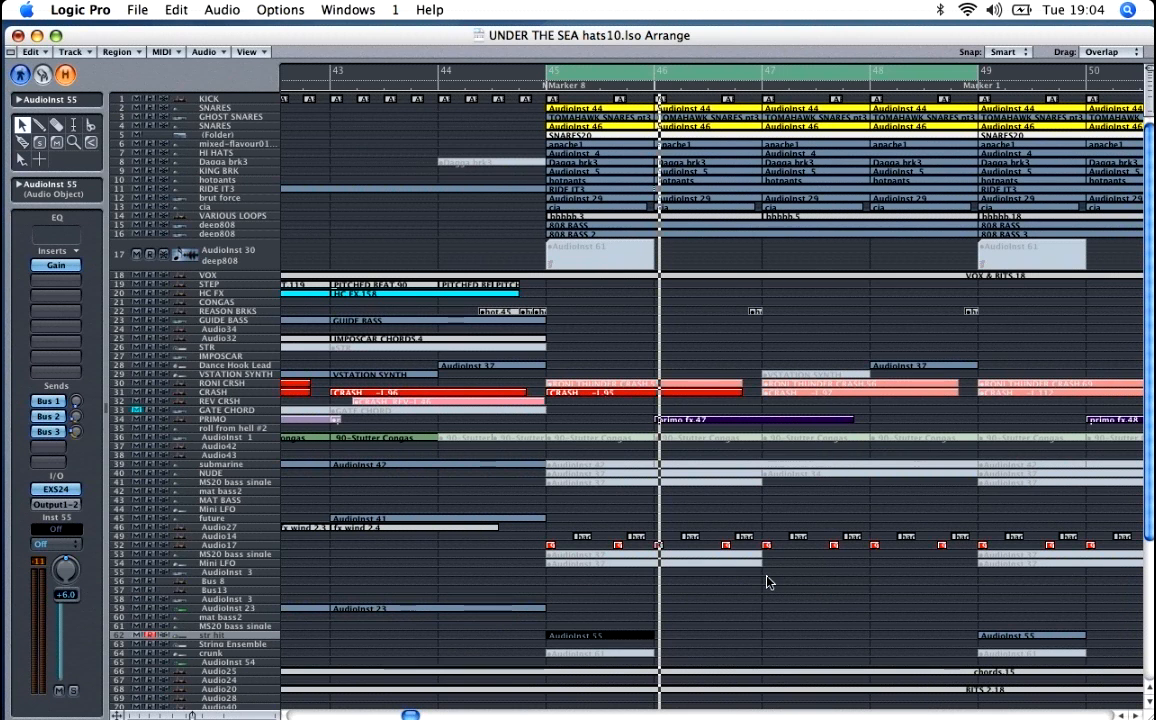
Step: Move the four-bar cycle range to bars 77 to 81 at Marker 12 and start playback there
key("ctrl+Left")
key("ctrl+Left")
key("ctrl+Left")
left_click_drag(602, 75, 1022, 80)
scroll(970, 243, "down", 3)
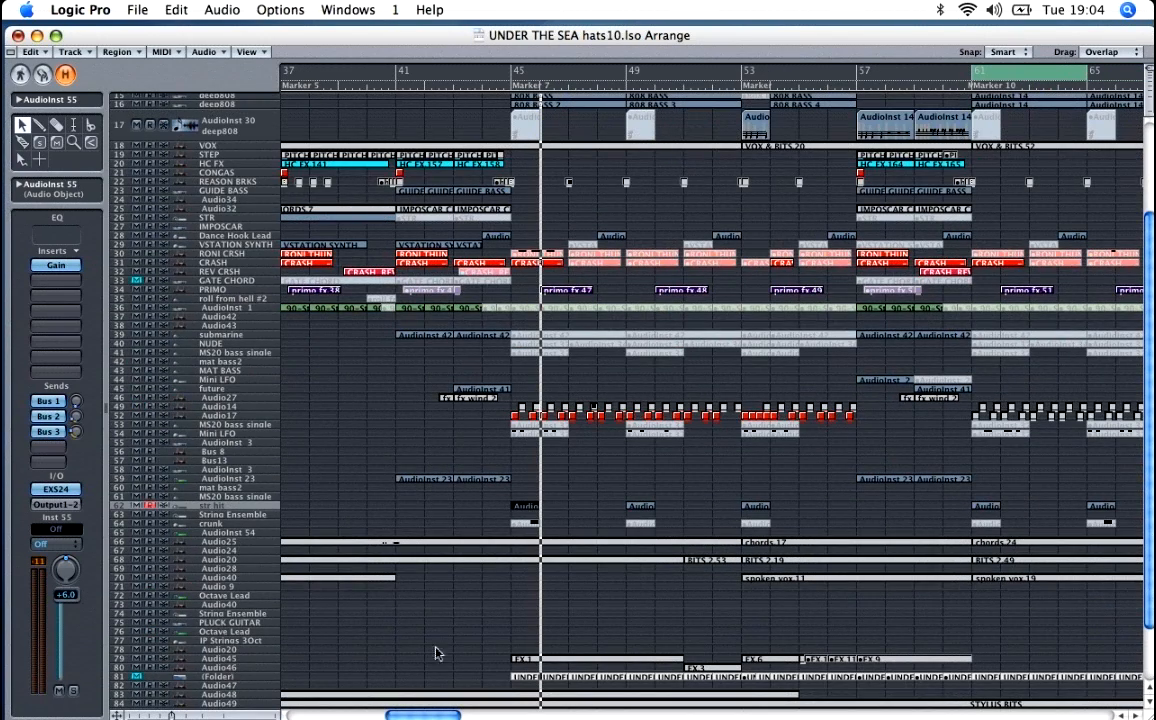
left_click_drag(456, 716, 479, 716)
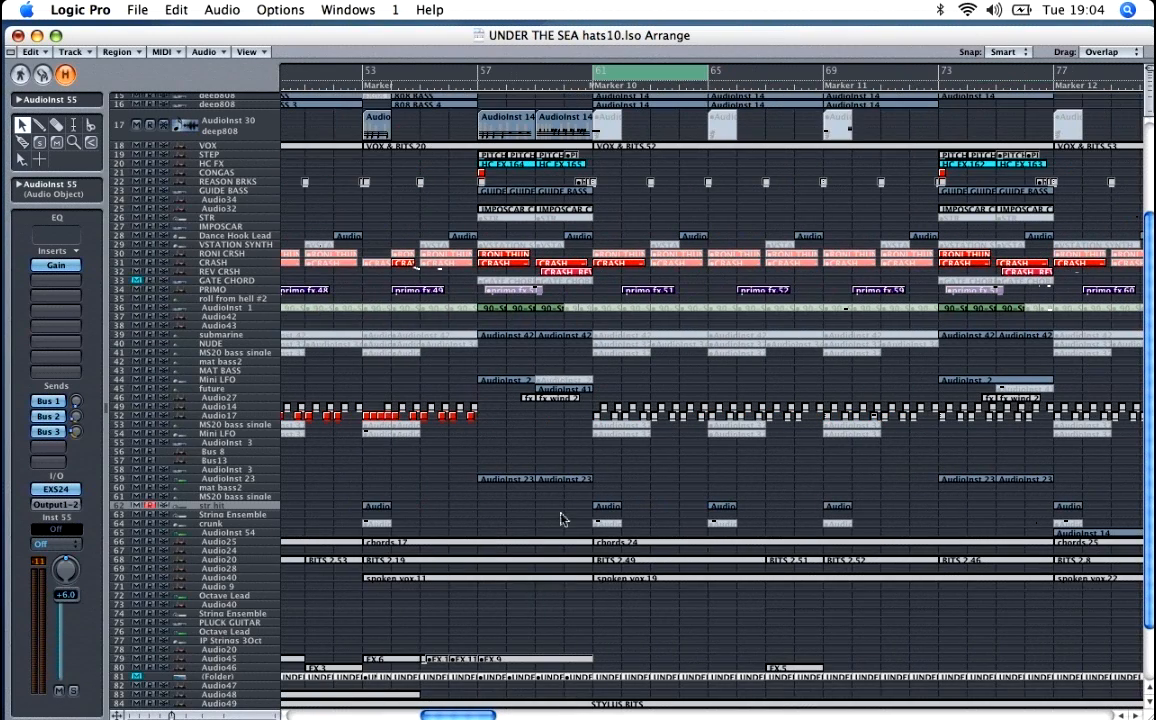
scroll(664, 432, "down", 2)
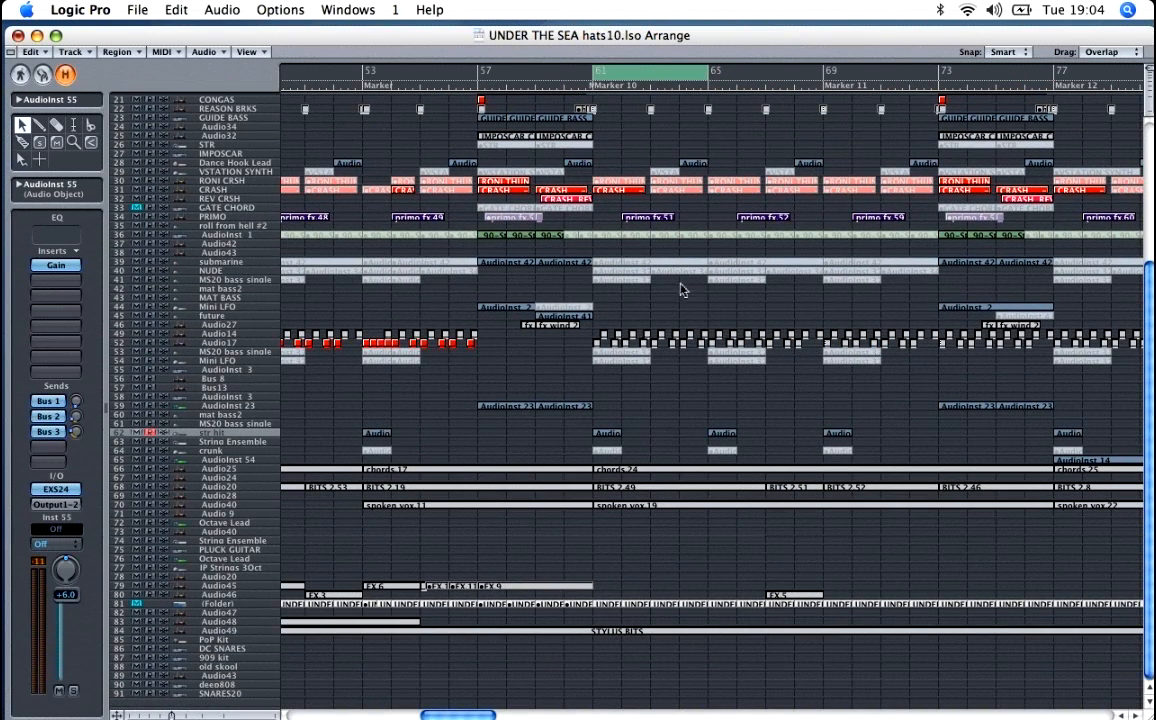
left_click_drag(610, 72, 973, 80)
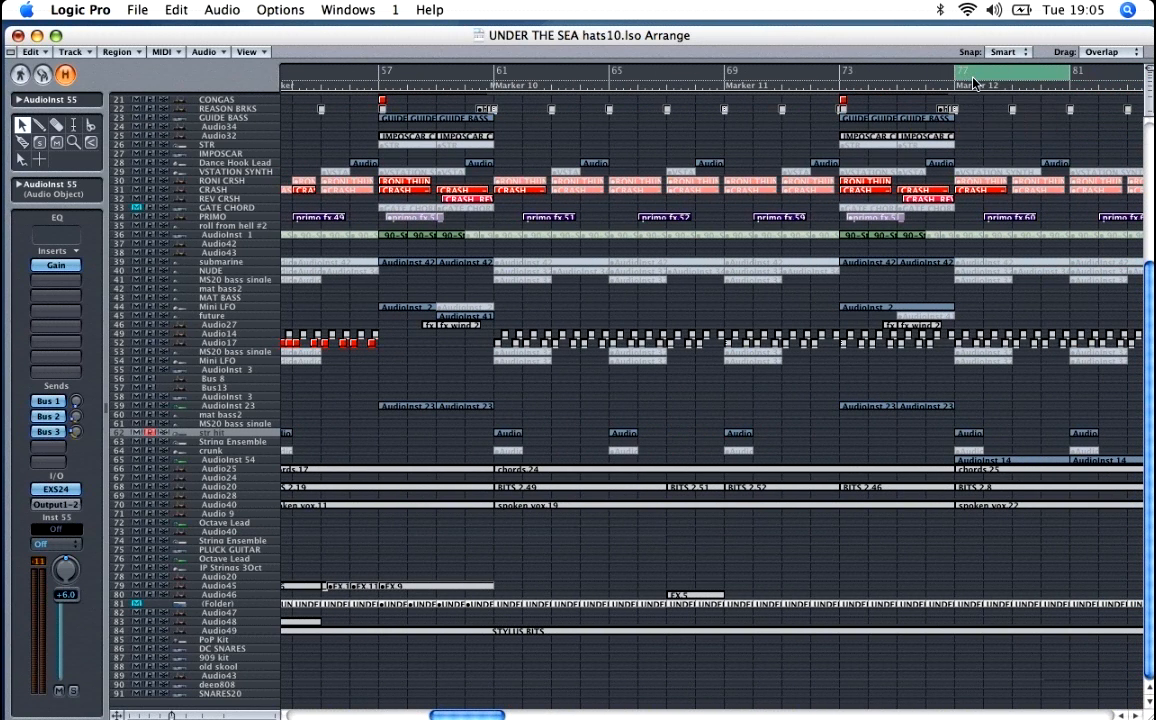
key("space")
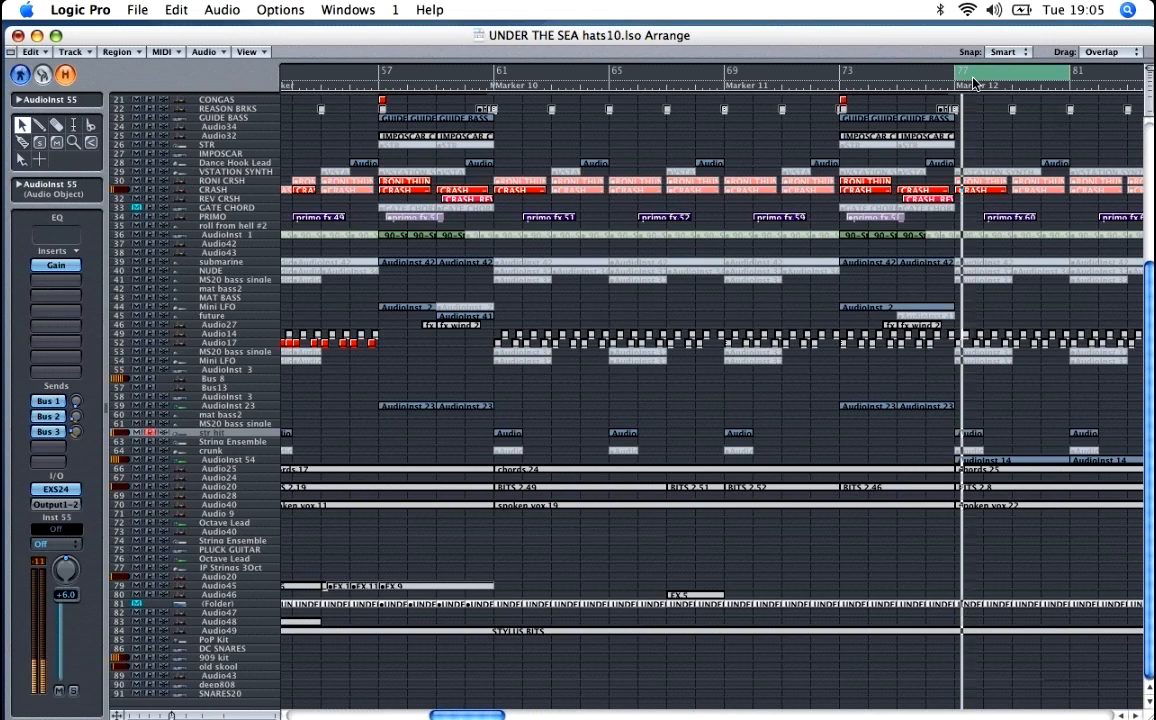
Step: Solo the VOX track (Audio26) and play it from bar 77
key("ctrl+Left")
key("ctrl+Left")
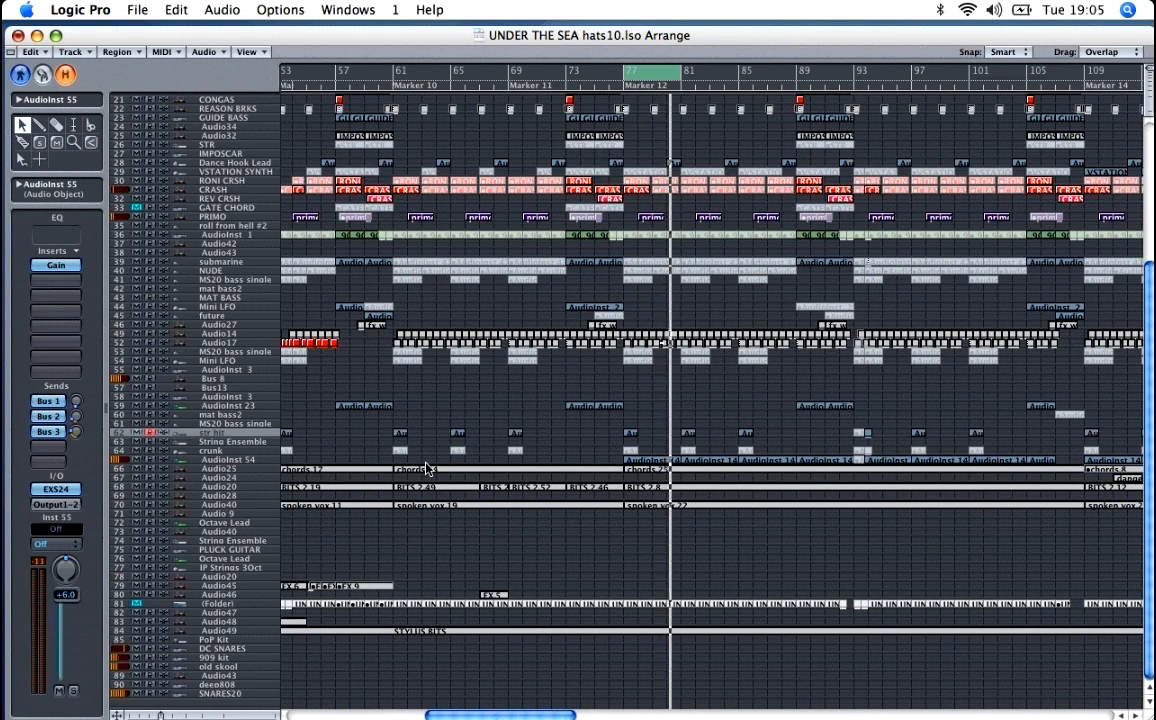
scroll(224, 280, "up", 10)
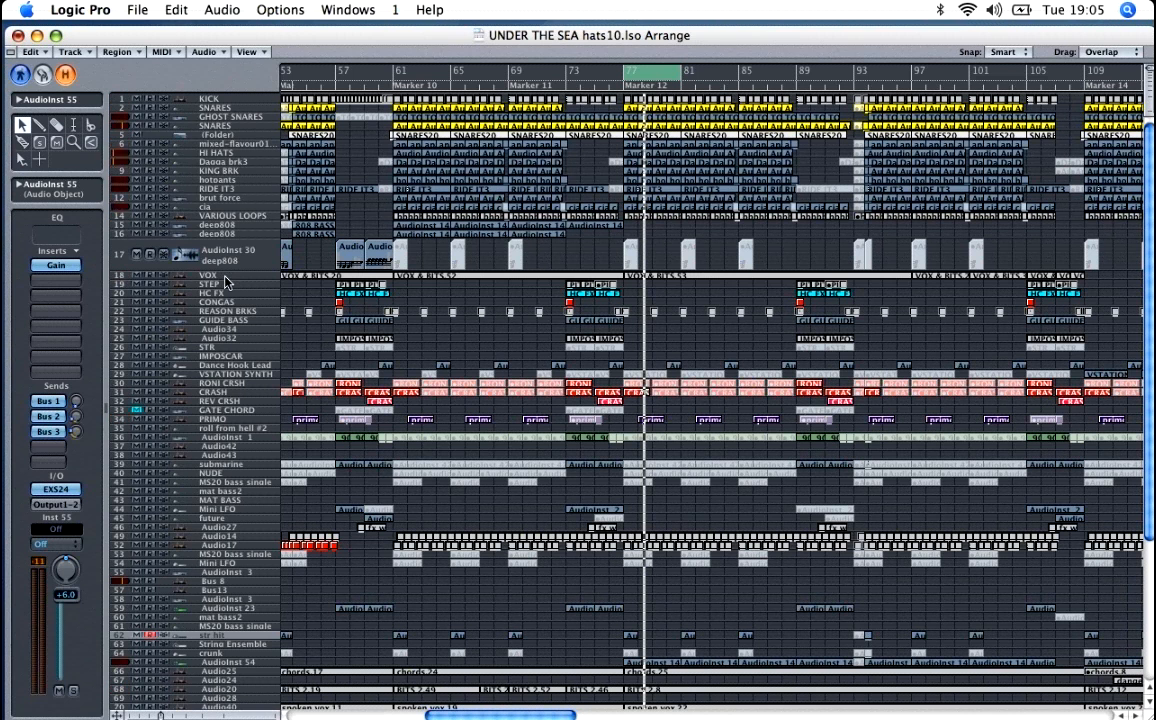
left_click(225, 282)
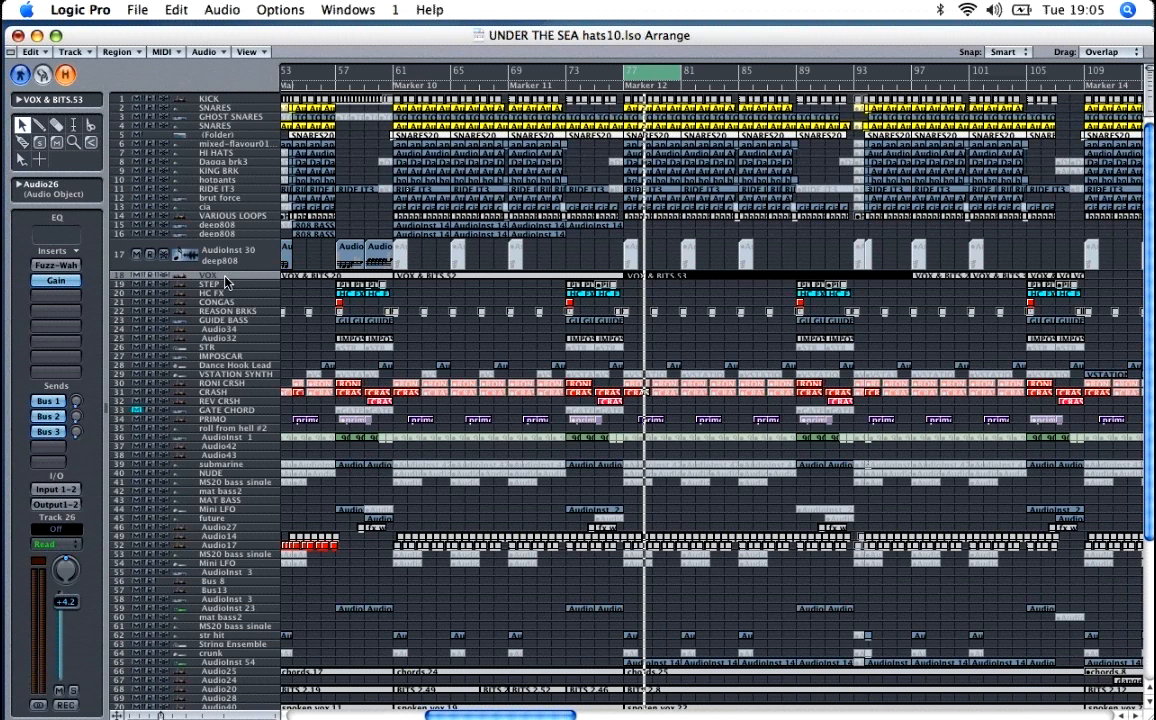
left_click(72, 690)
key("space")
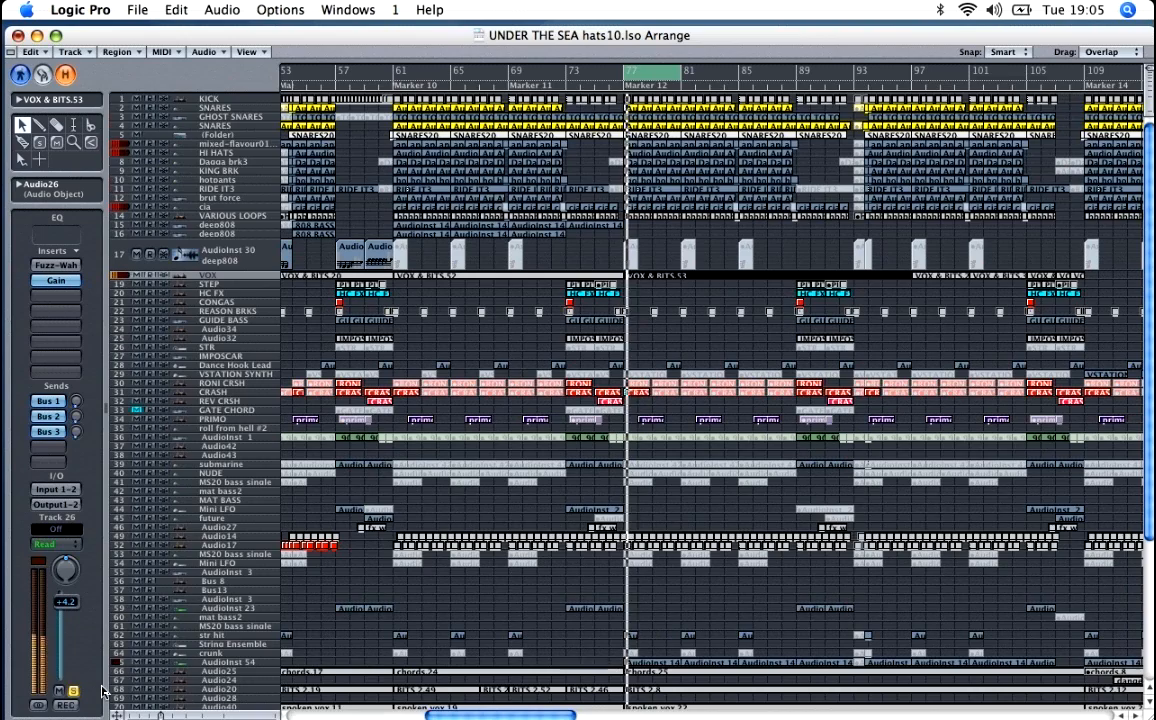
Step: Enlarge the track rows to examine the VOX & BITS.53 waveform during solo playback
key("ctrl+Down")
key("ctrl+Down")
key("ctrl+Down")
key("ctrl+Down")
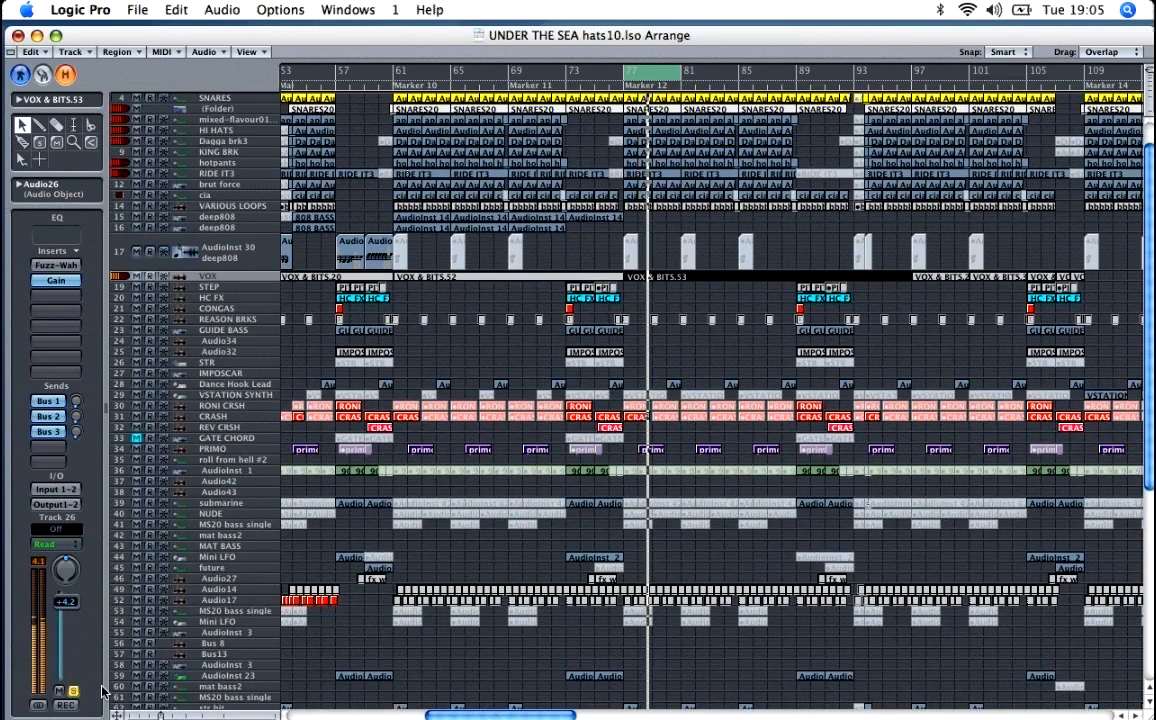
key("ctrl+Down")
key("ctrl+Down")
key("ctrl+Down")
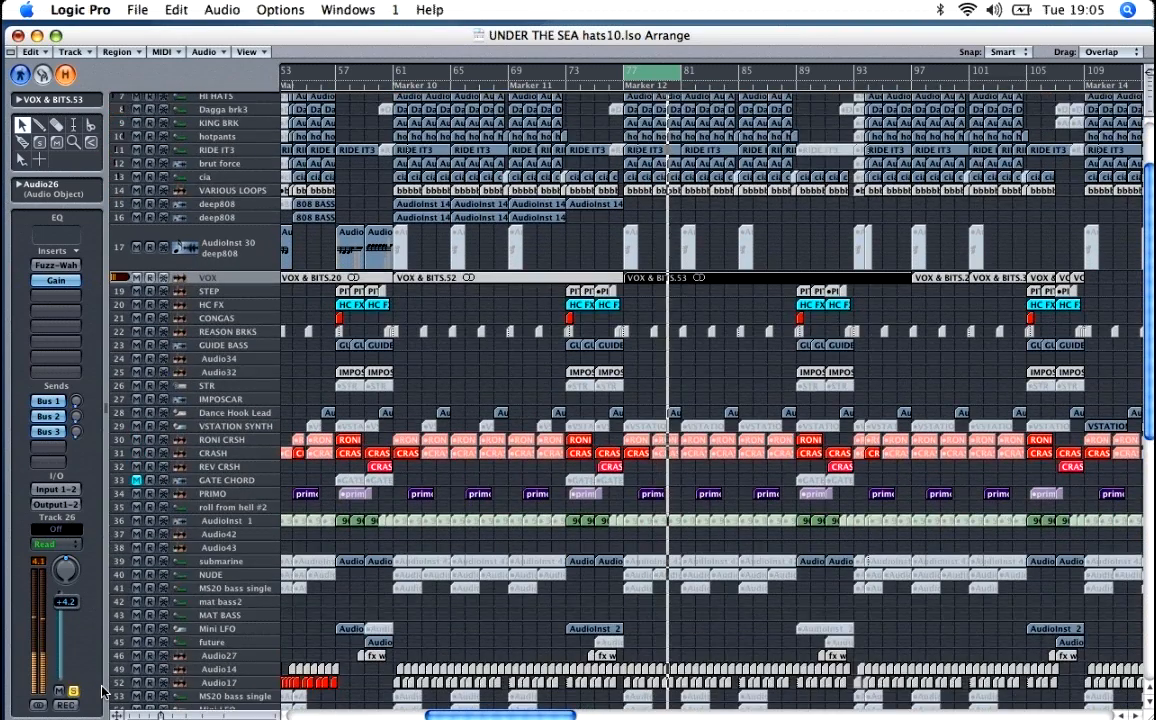
key("ctrl+Down")
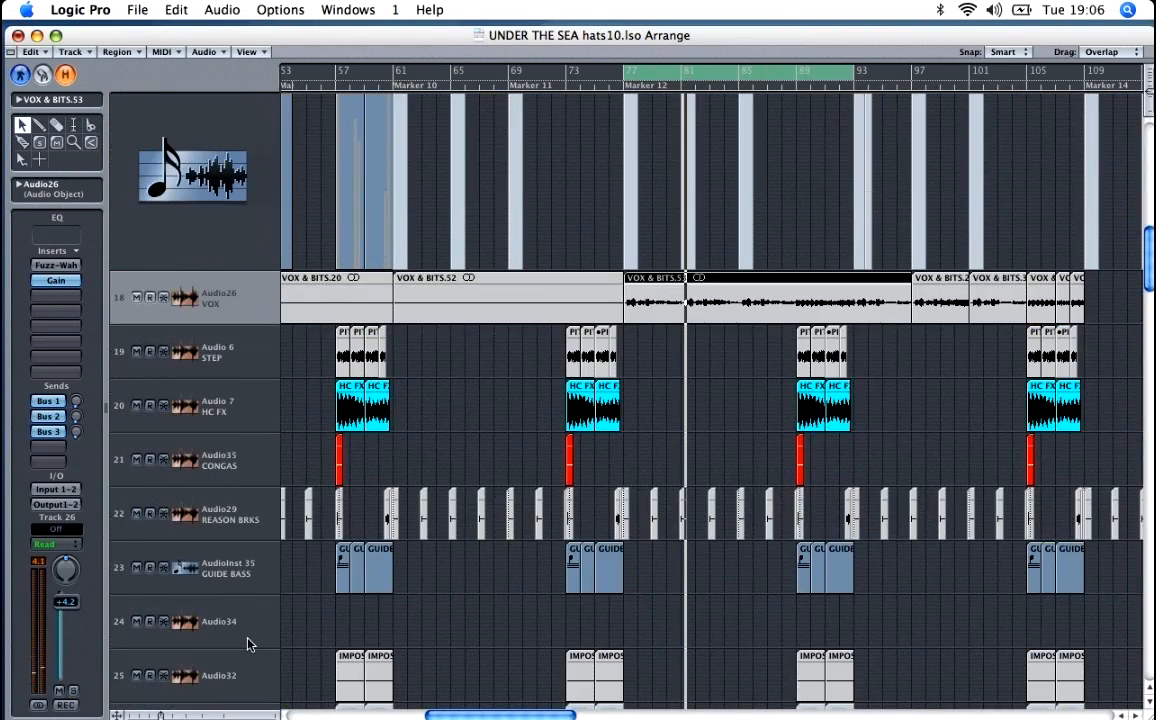
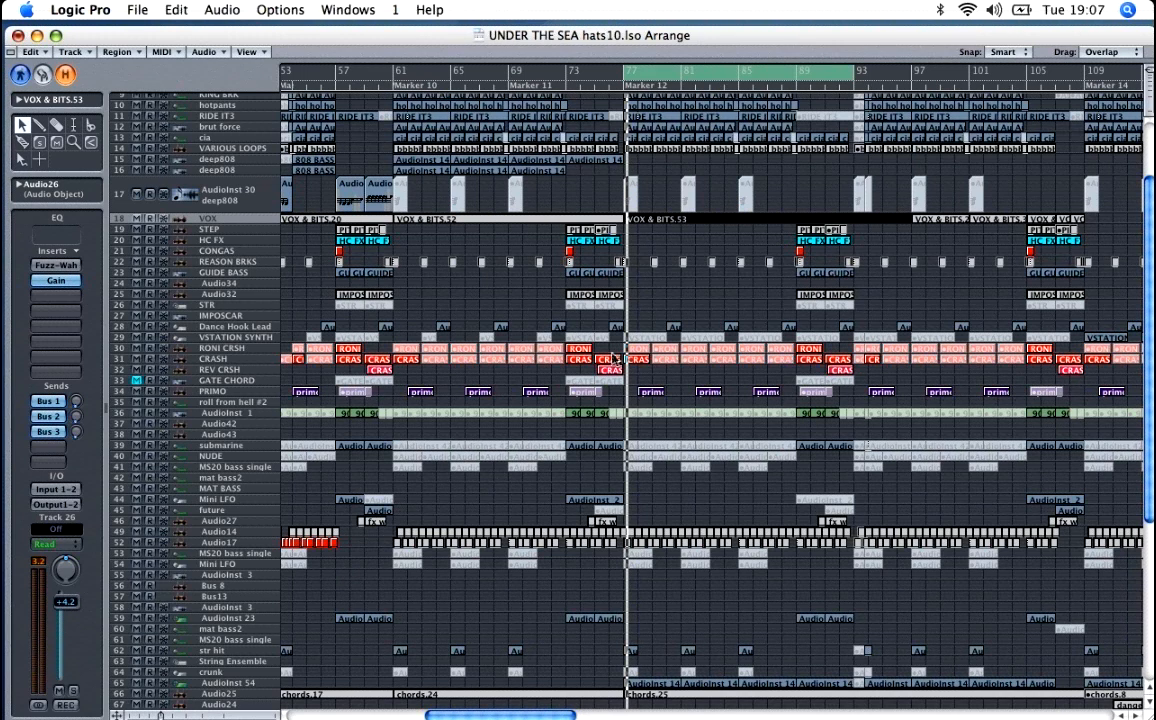
Step: Open the ES1 synth on the AudioInst 54 track, play the track in solo and examine the synth's Cutoff control
key("Escape")
key("Escape")
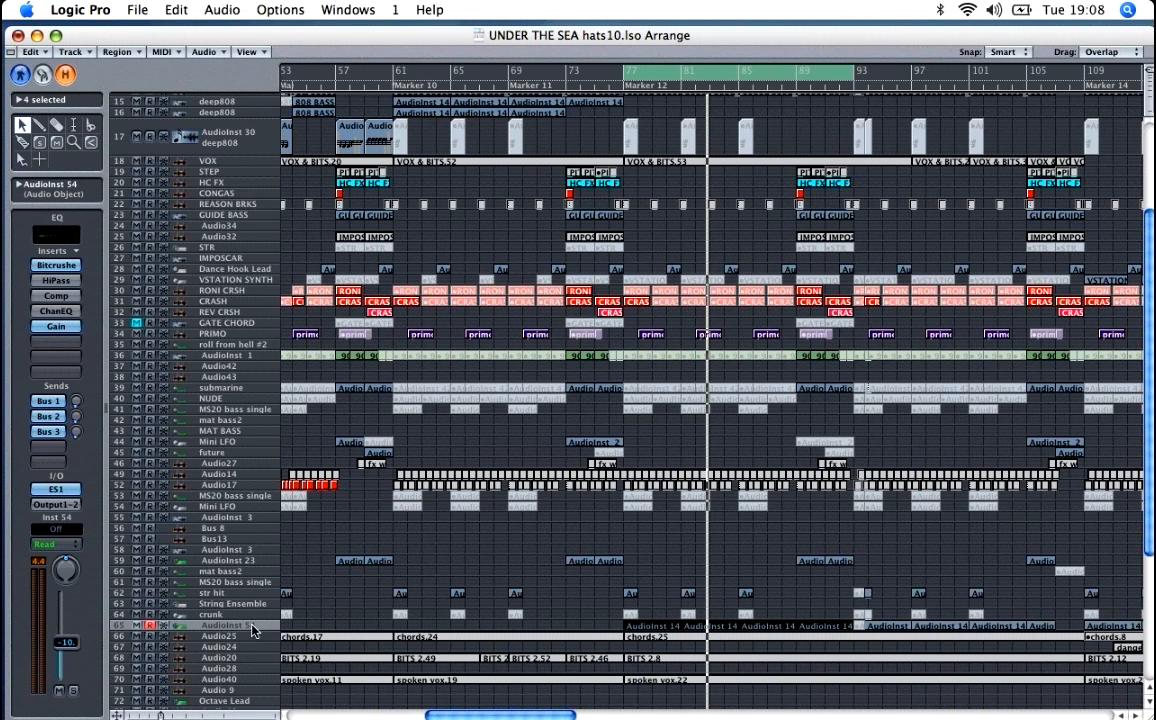
double_click(57, 490)
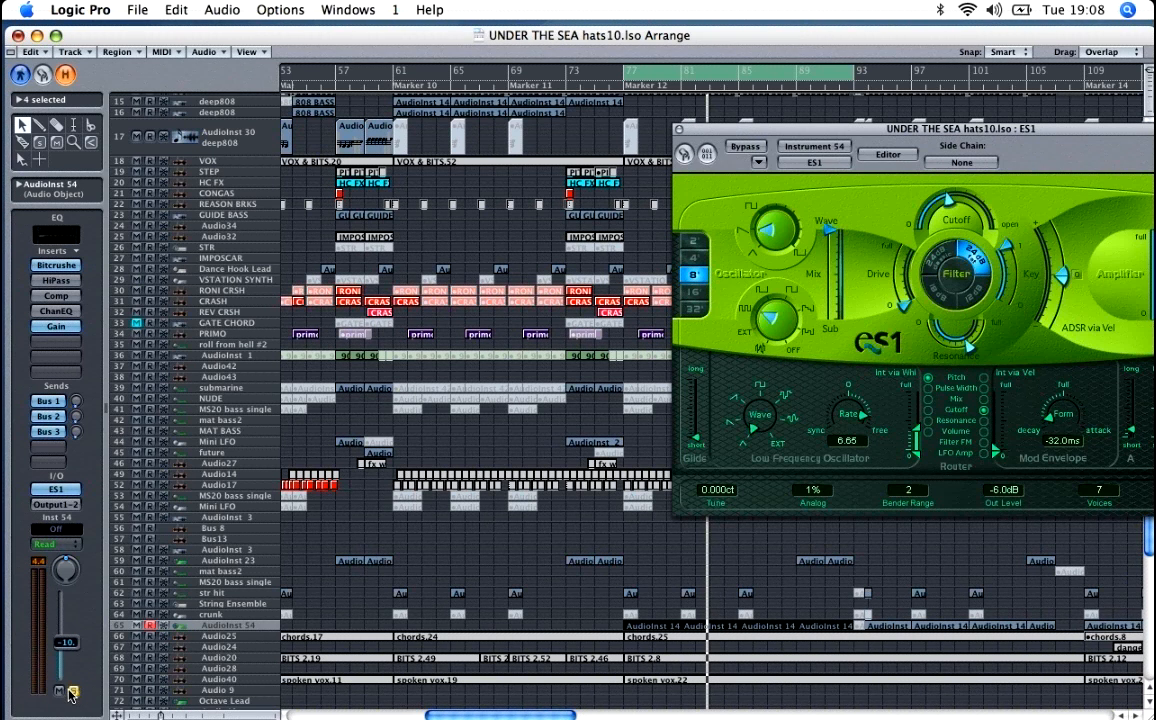
left_click(72, 692)
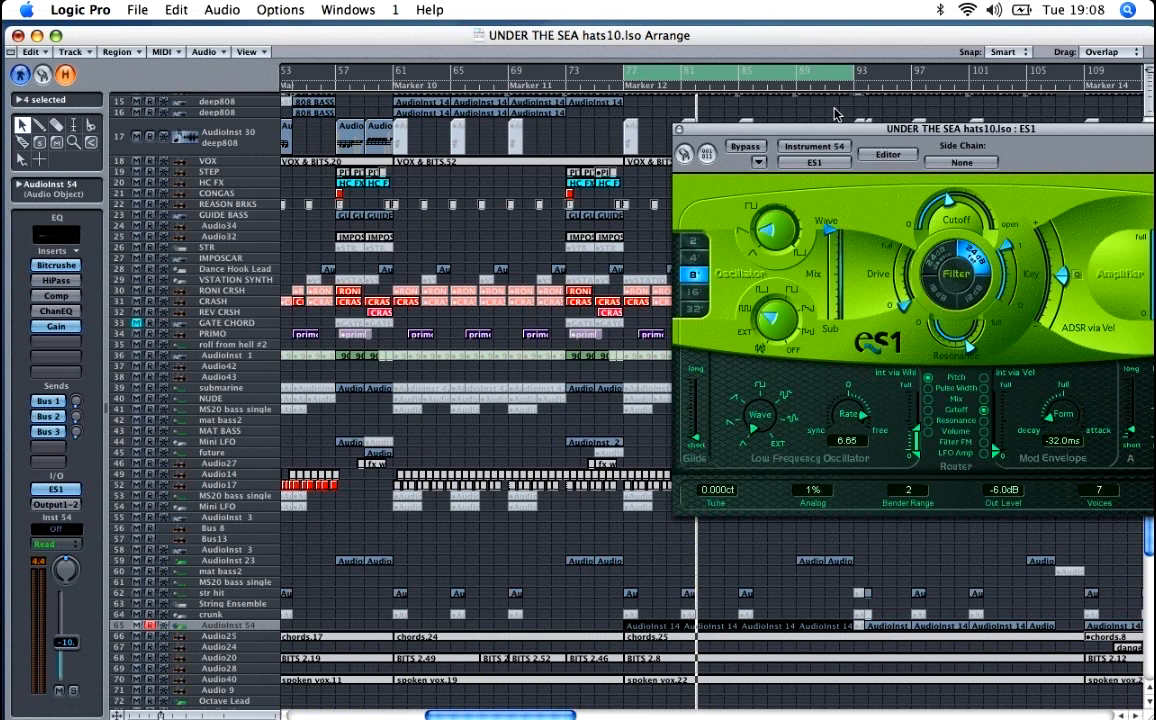
left_click_drag(748, 128, 589, 111)
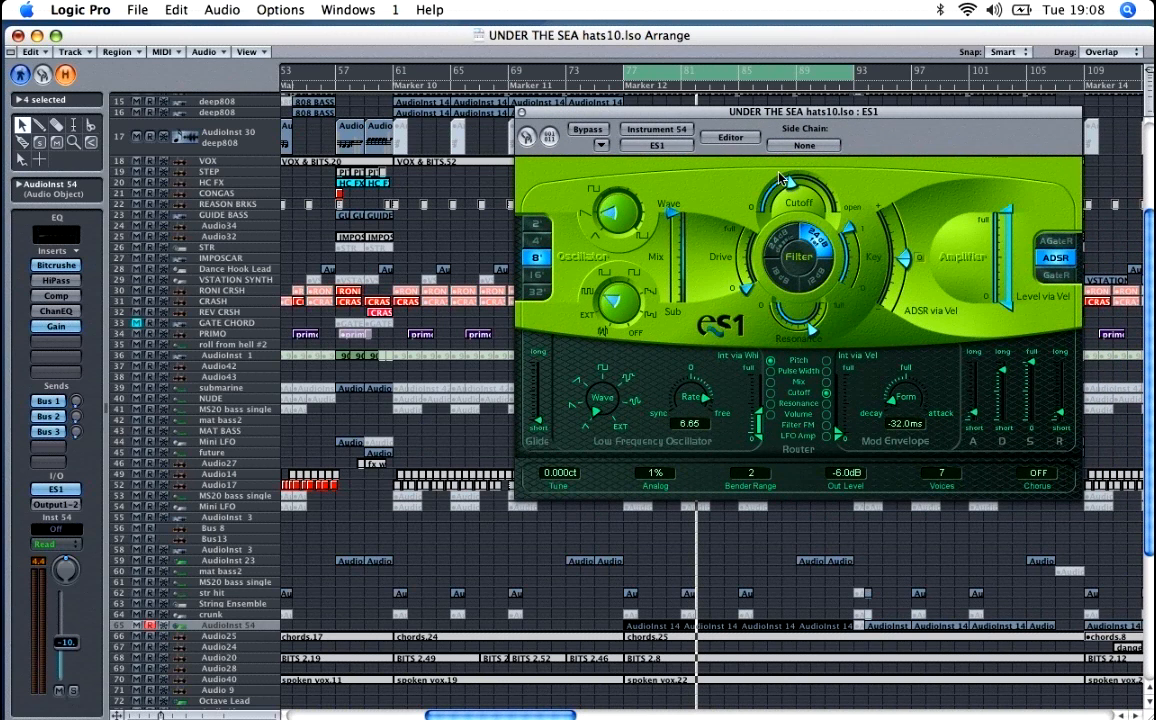
left_click_drag(783, 178, 792, 190)
Step: Close the ES1 window and inspect the Bitcrusher insert on the AudioInst 54 track
left_click(520, 112)
left_click(62, 266)
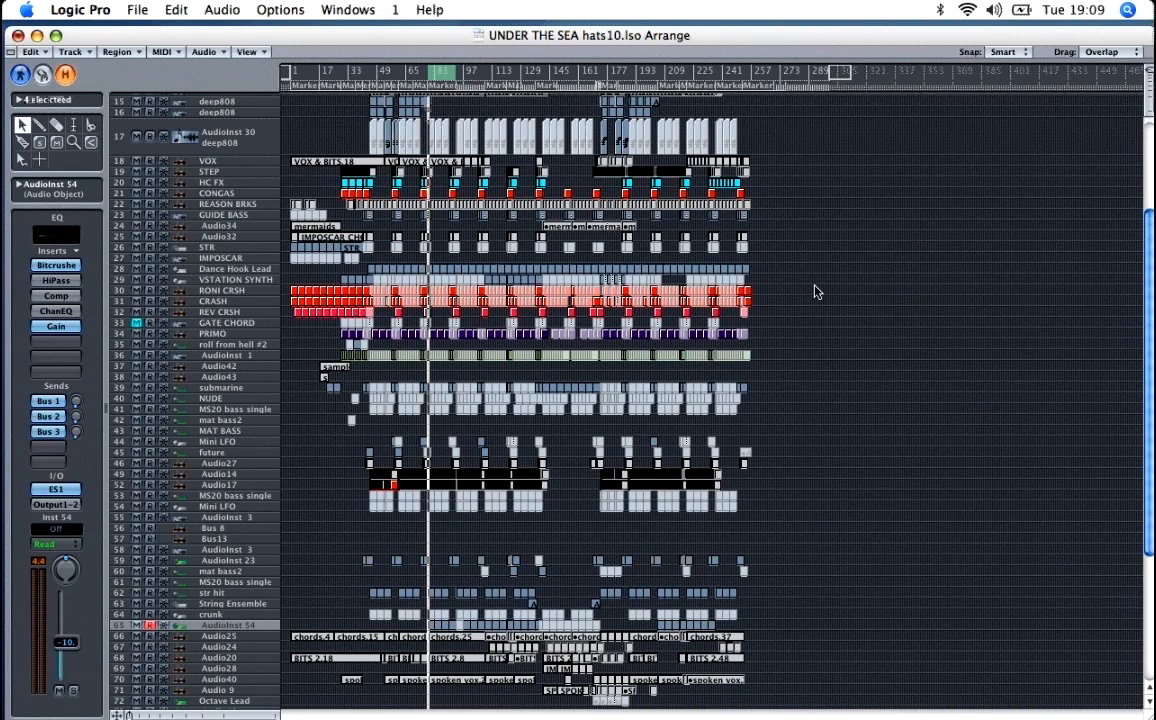
left_click(815, 291)
Step: Set the cycle range over the breakdown from around Marker 16 into the Marker 22 section and start playback there
key("Escape")
left_click(489, 516)
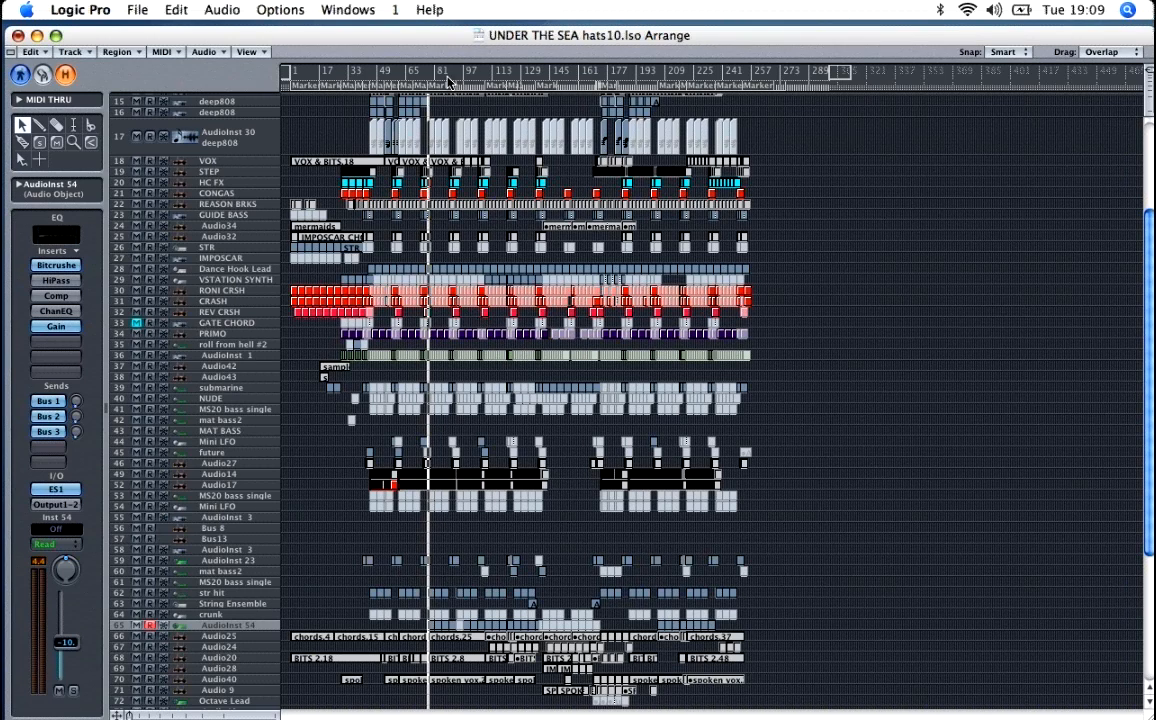
key("ctrl+Up")
key("ctrl+Up")
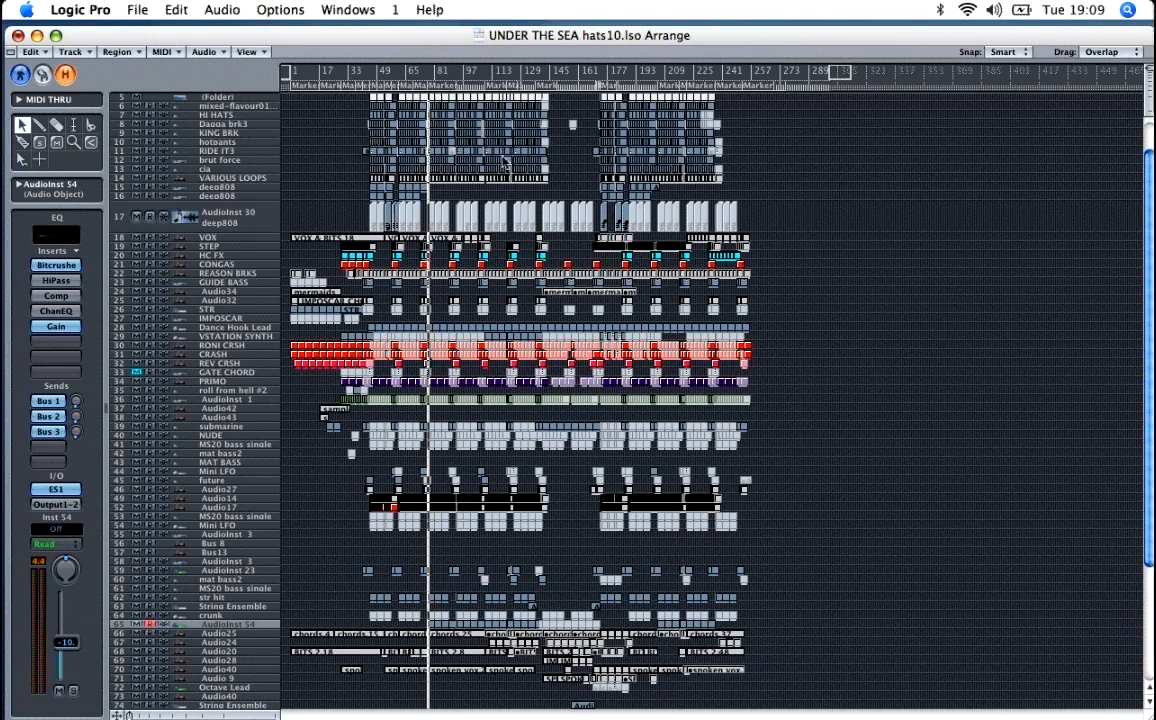
key("ctrl+Right")
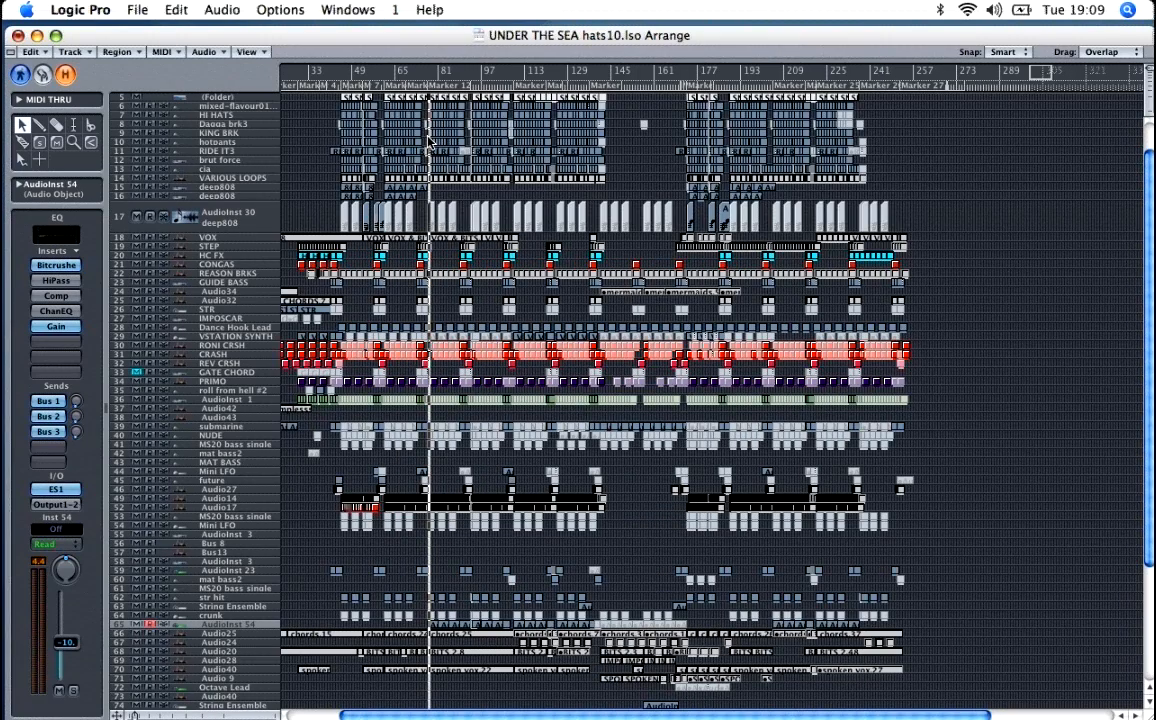
key("ctrl+Right")
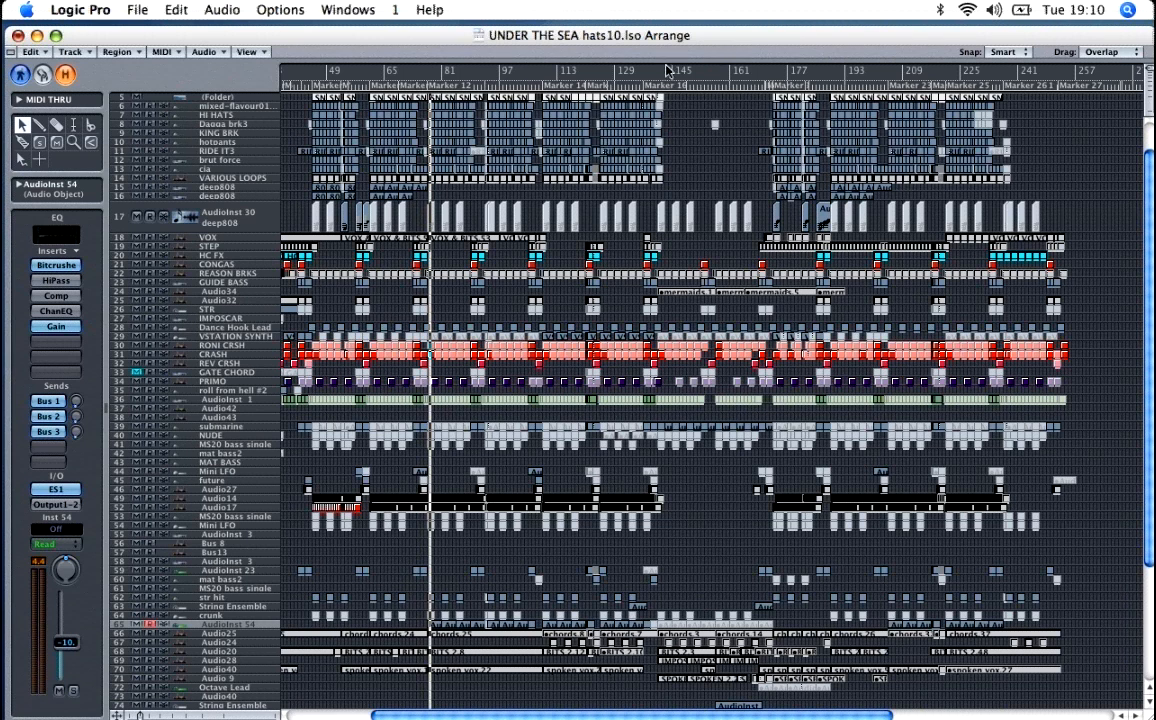
left_click_drag(644, 74, 791, 80)
left_click_drag(709, 75, 714, 76)
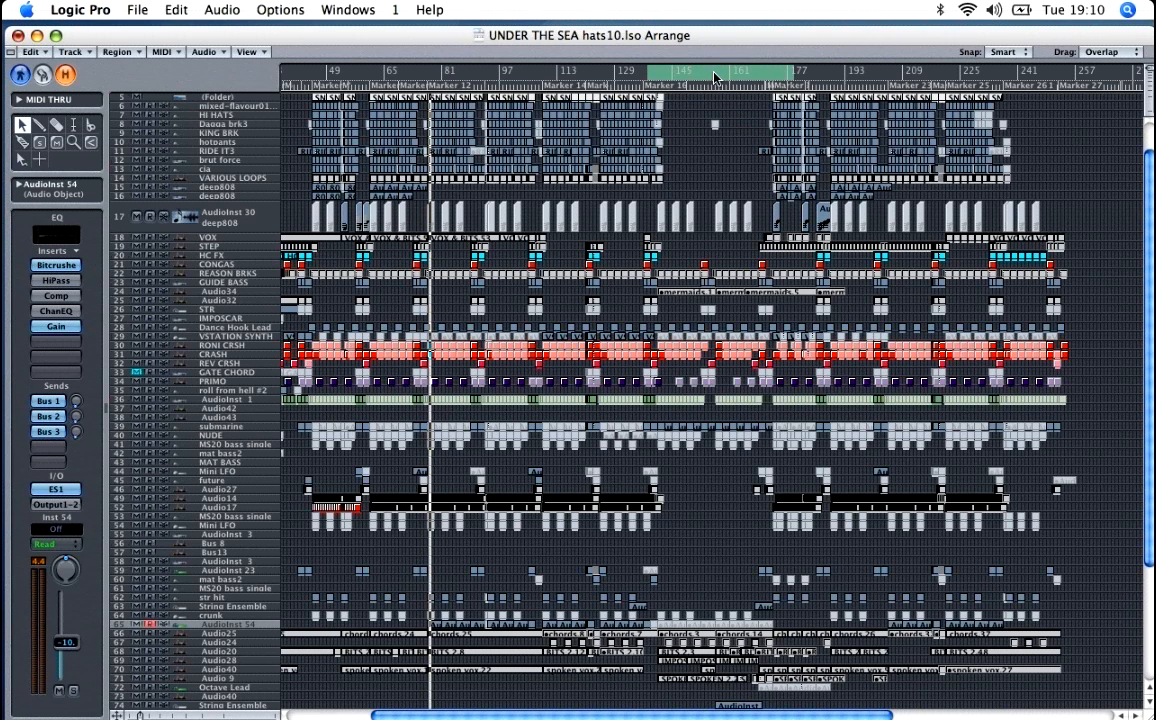
key("space")
left_click_drag(669, 74, 676, 74)
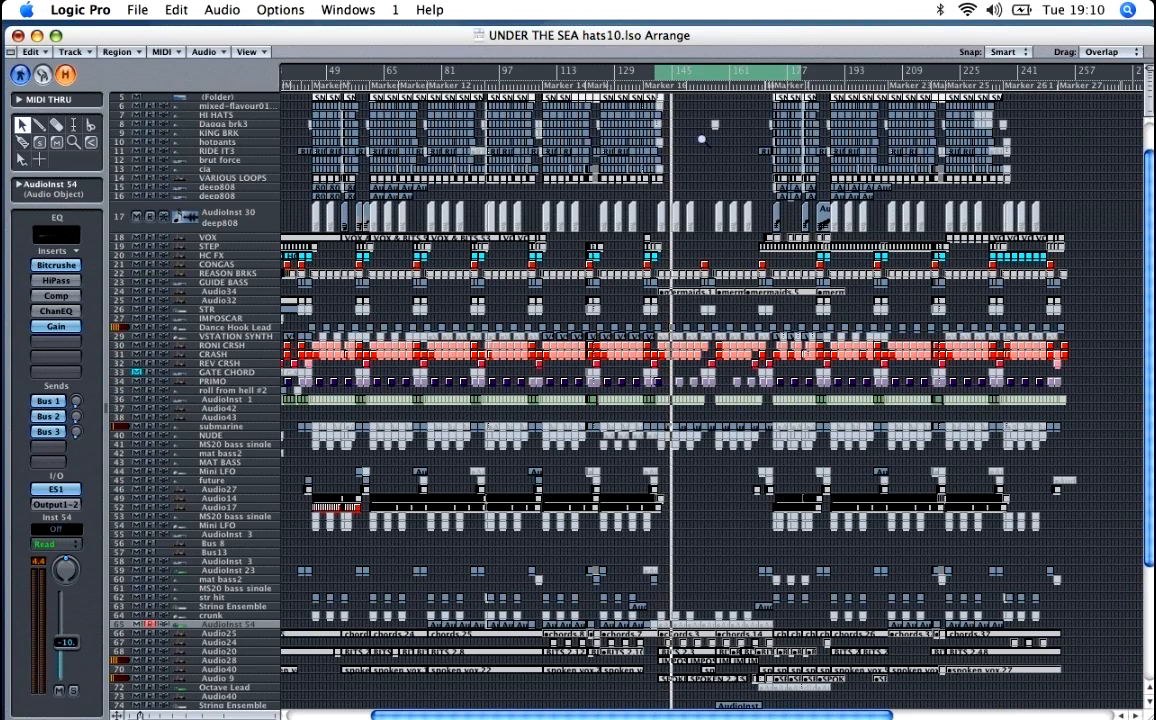
Step: Solo the Audio28 track with the IMPOSCAR CHORDS regions and play it from the start of the cycle range
key("ctrl+Right")
key("ctrl+Right")
key("ctrl+Right")
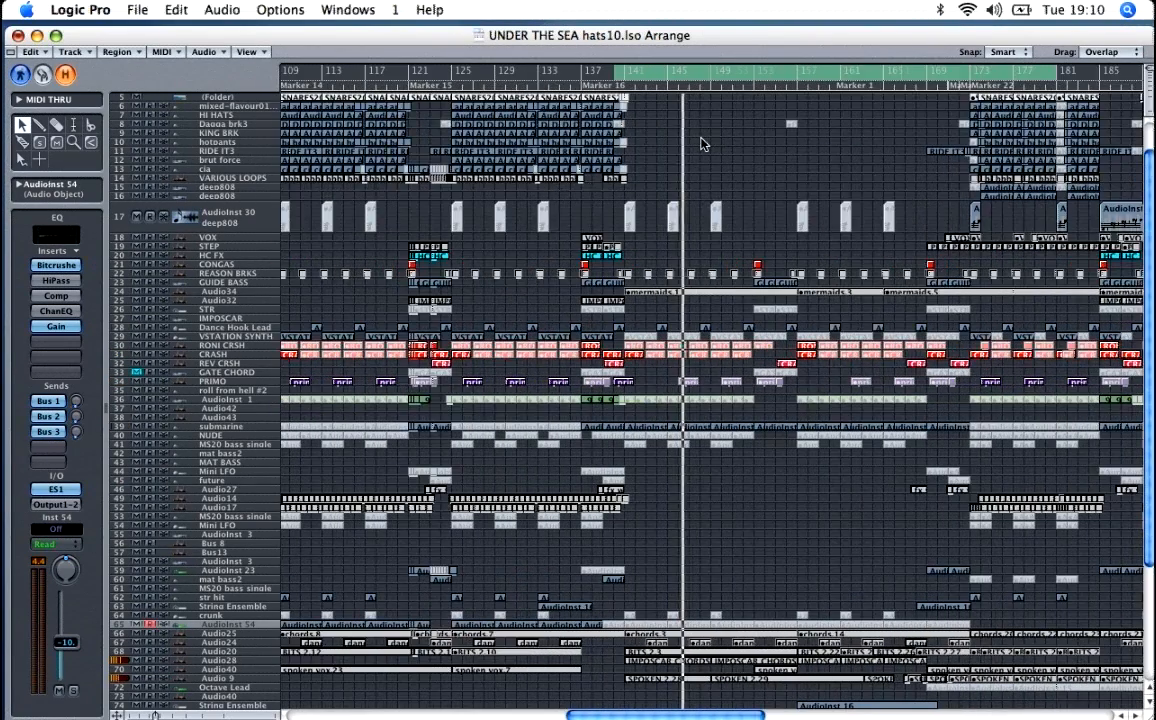
key("ctrl+Right")
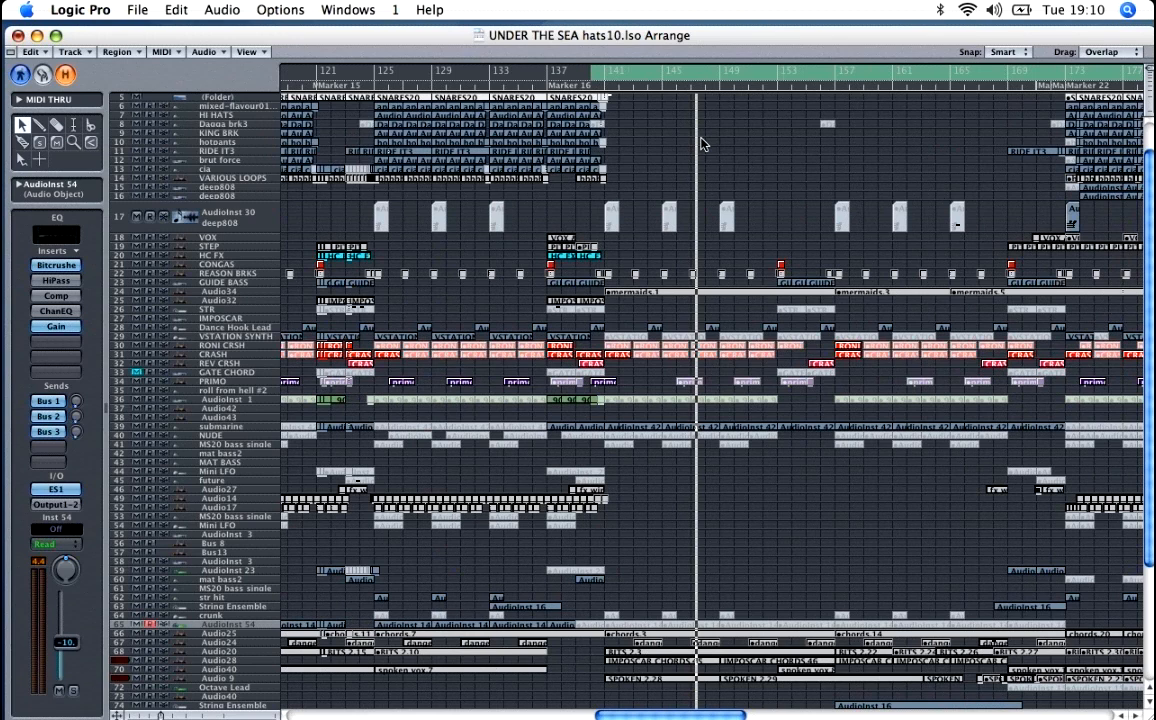
scroll(741, 240, "down", 1)
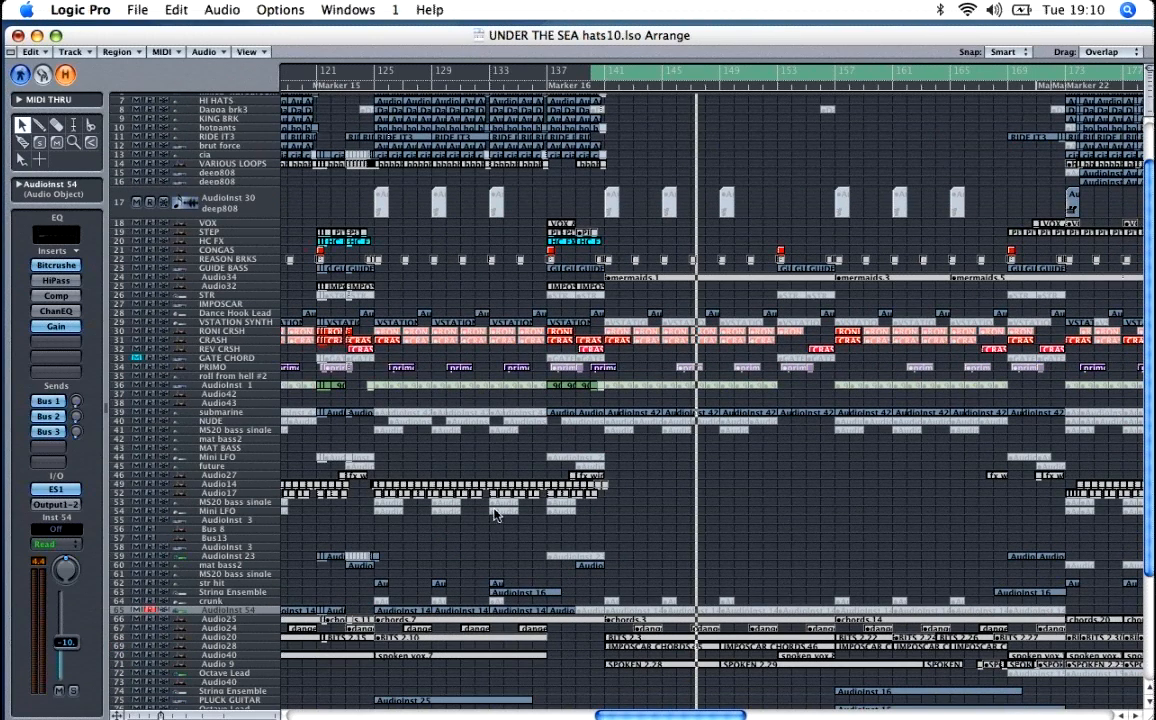
left_click(219, 647)
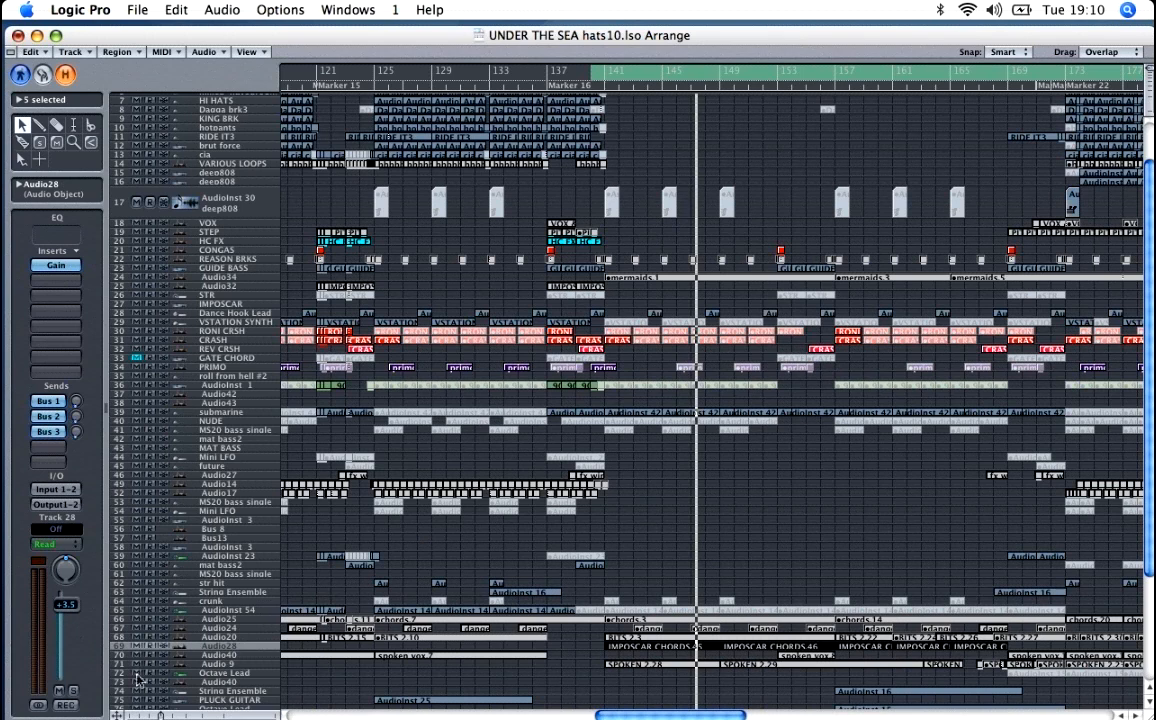
left_click(75, 690)
key("space")
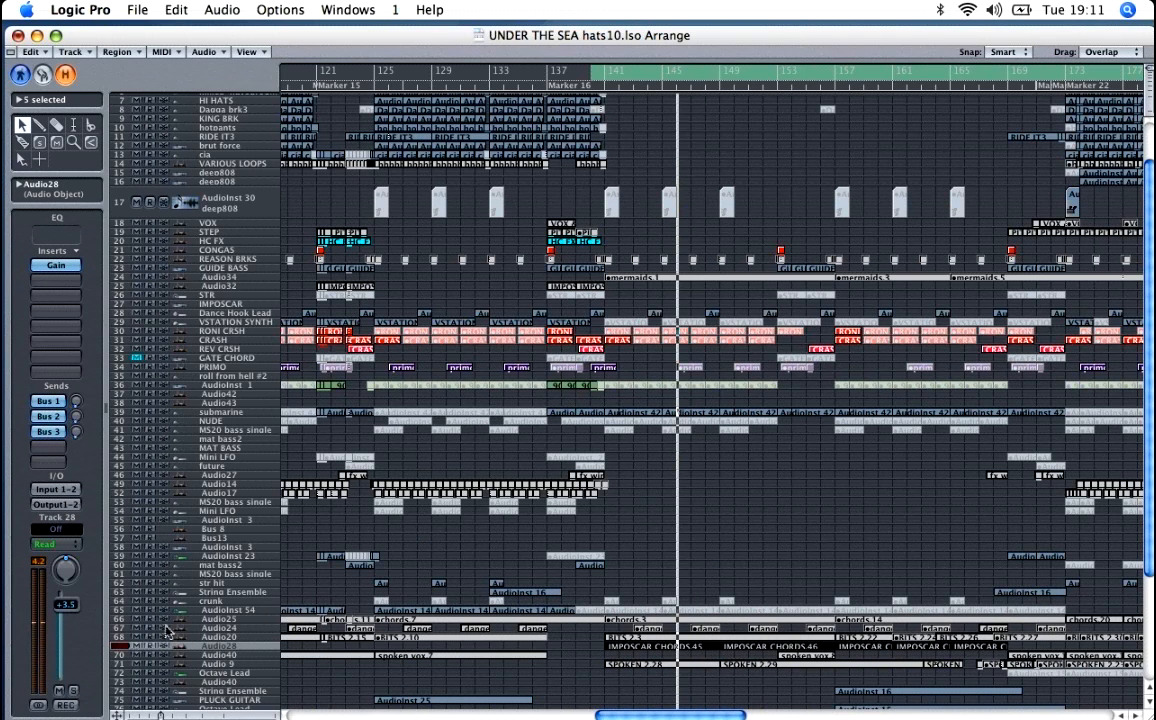
Step: Set the cycle range to bars 156 to 173 and start playback there
scroll(830, 475, "down", 3)
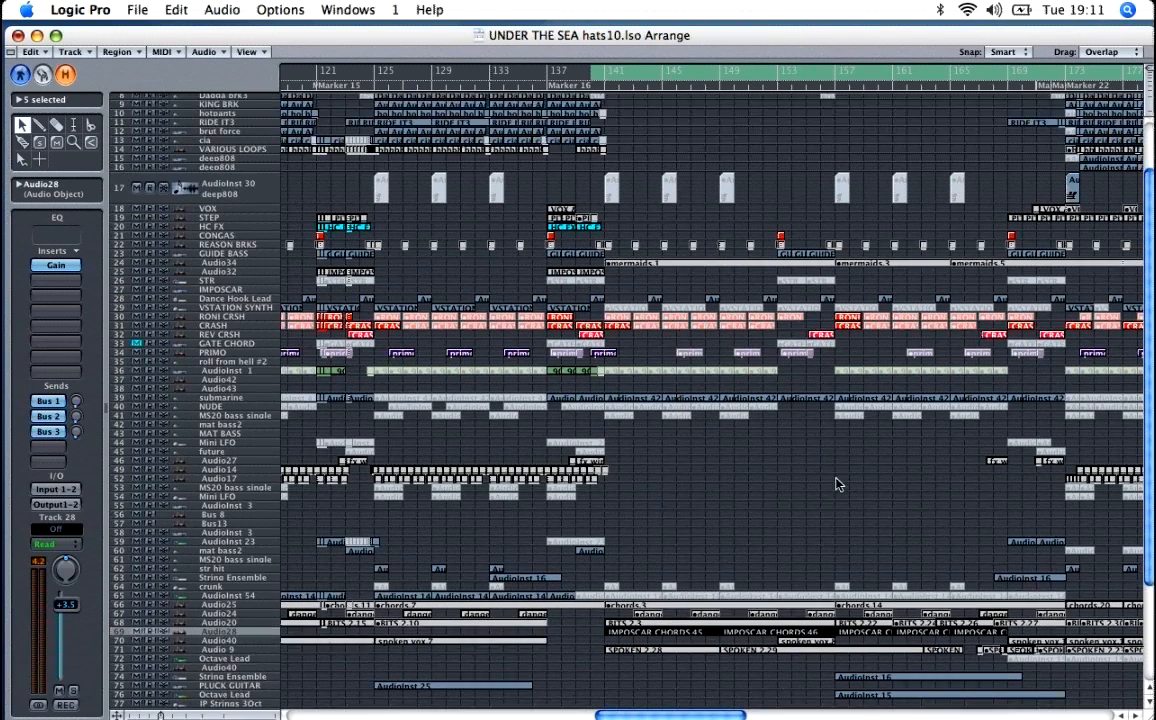
left_click_drag(836, 74, 1068, 86)
scroll(943, 330, "down", 3)
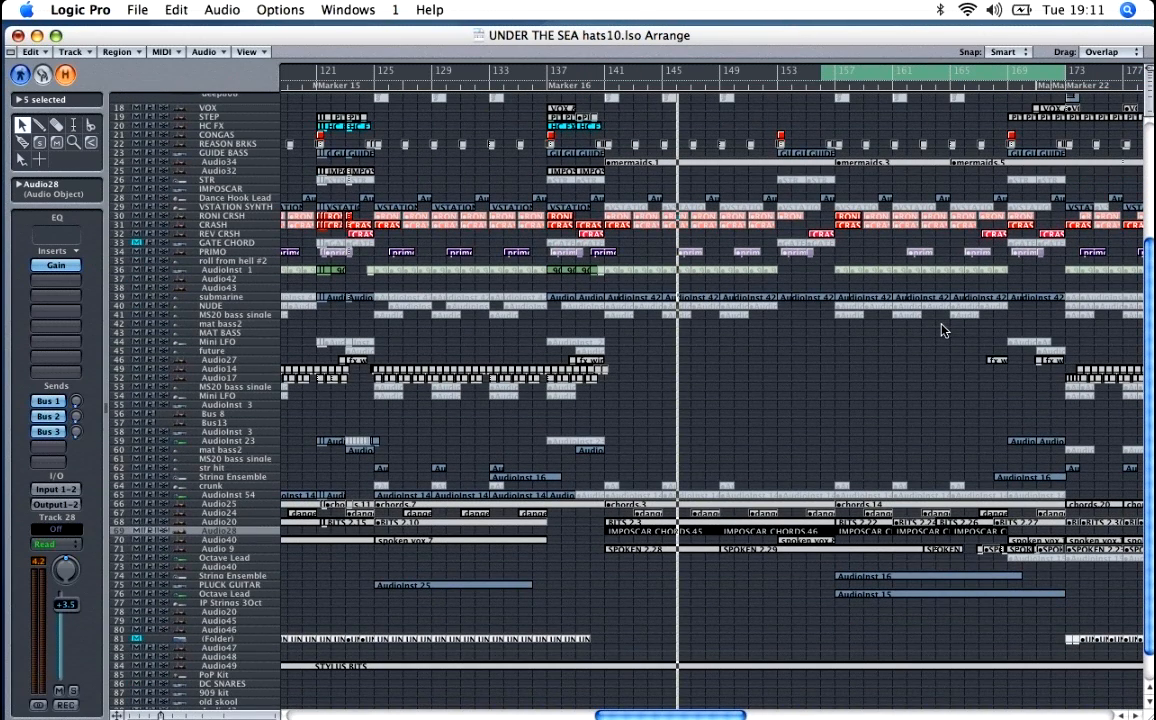
key("space")
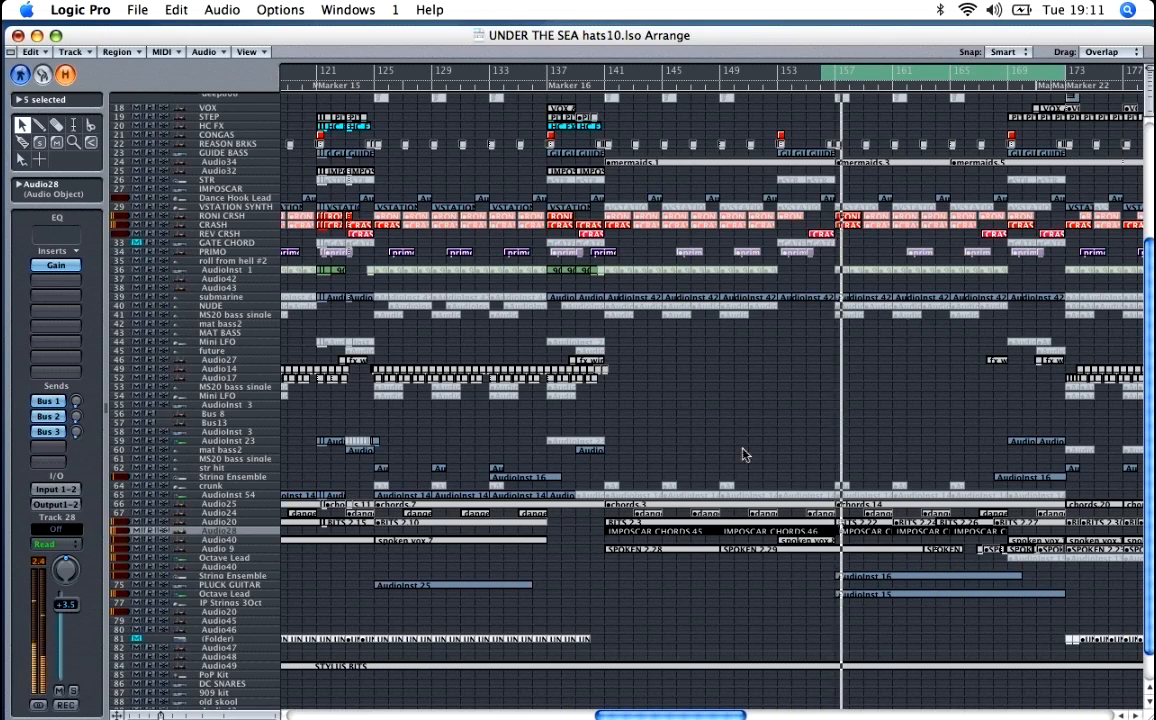
Step: Select the Octave Lead track (AudioInst 15) with the region at bar 157 and enlarge the track rows during playback
left_click(246, 595)
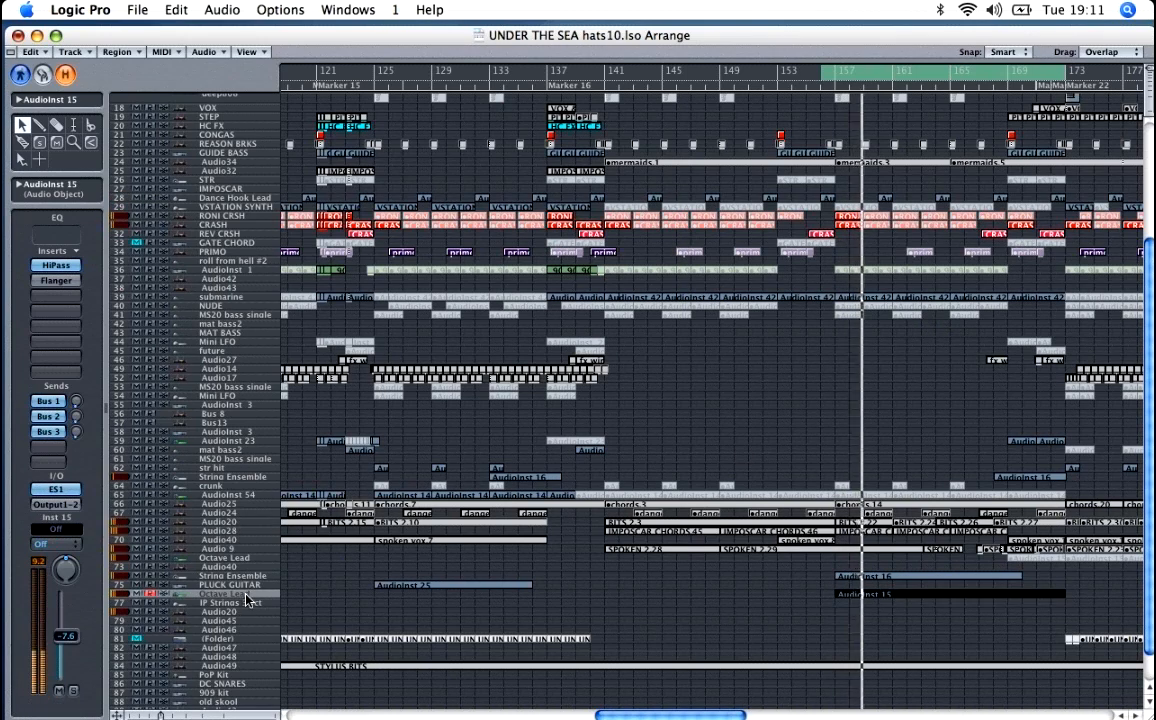
key("ctrl+Down")
key("ctrl+Down")
key("ctrl+Down")
key("ctrl+Down")
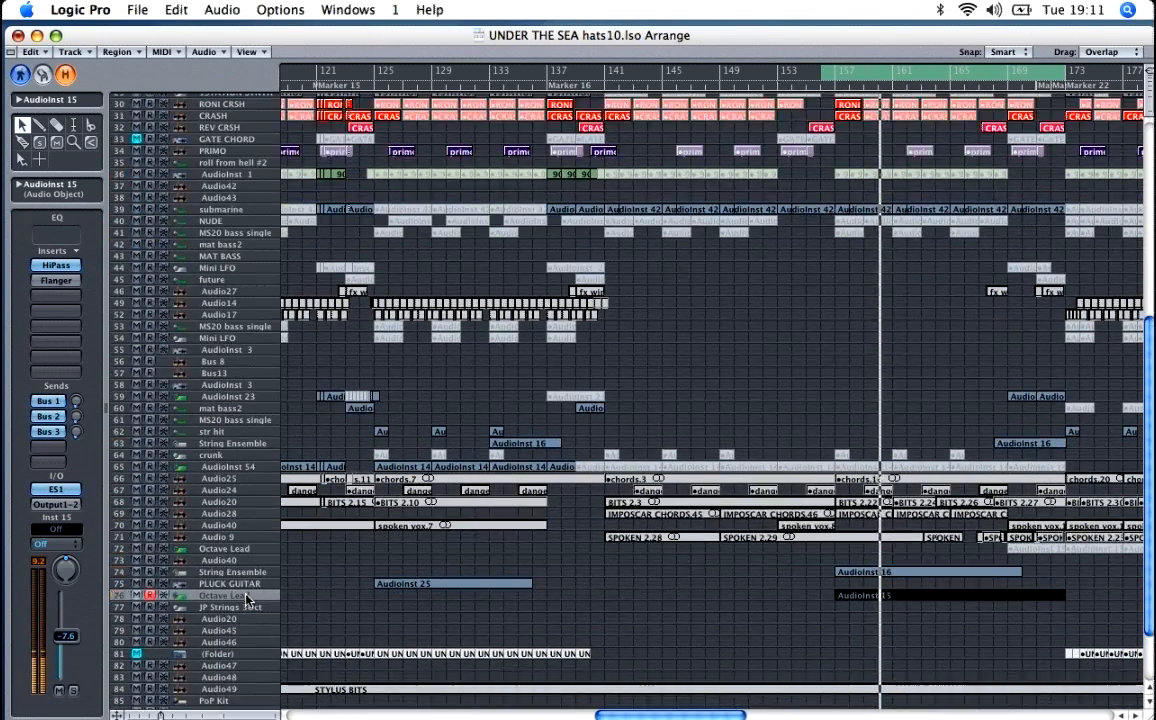
key("ctrl+Down")
key("ctrl+Down")
key("ctrl+Down")
key("ctrl+Down")
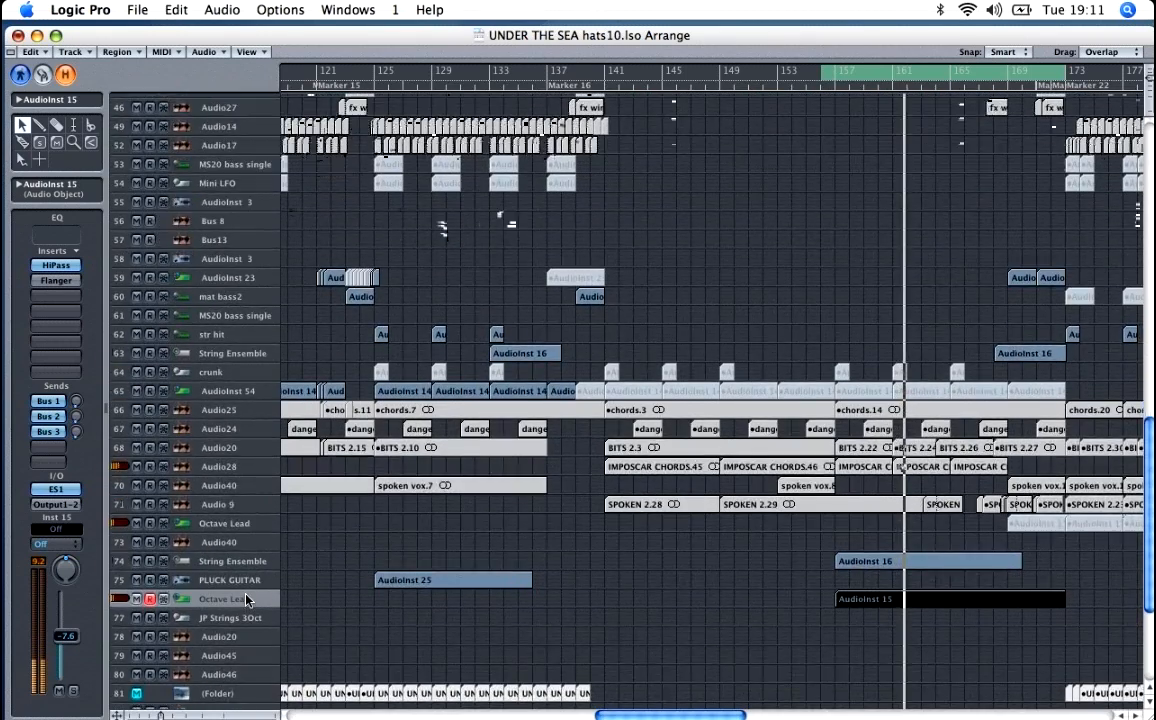
key("ctrl+Down")
key("ctrl+Down")
key("ctrl+Down")
key("ctrl+Down")
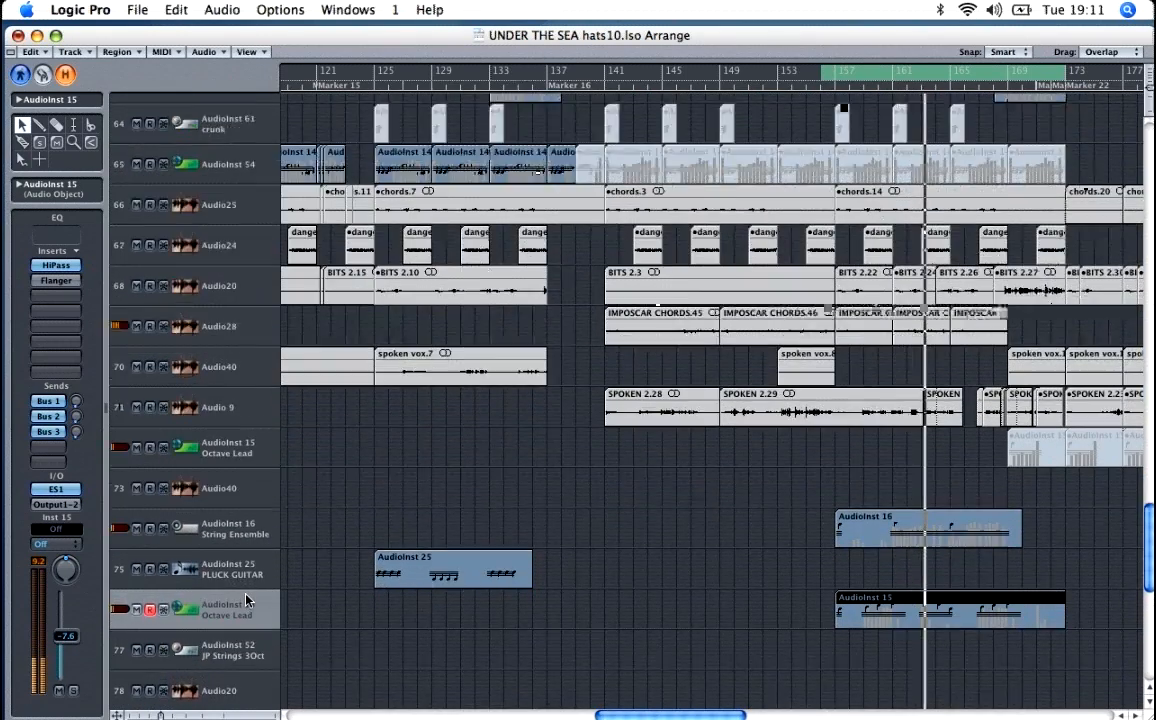
key("ctrl+Down")
key("ctrl+Down")
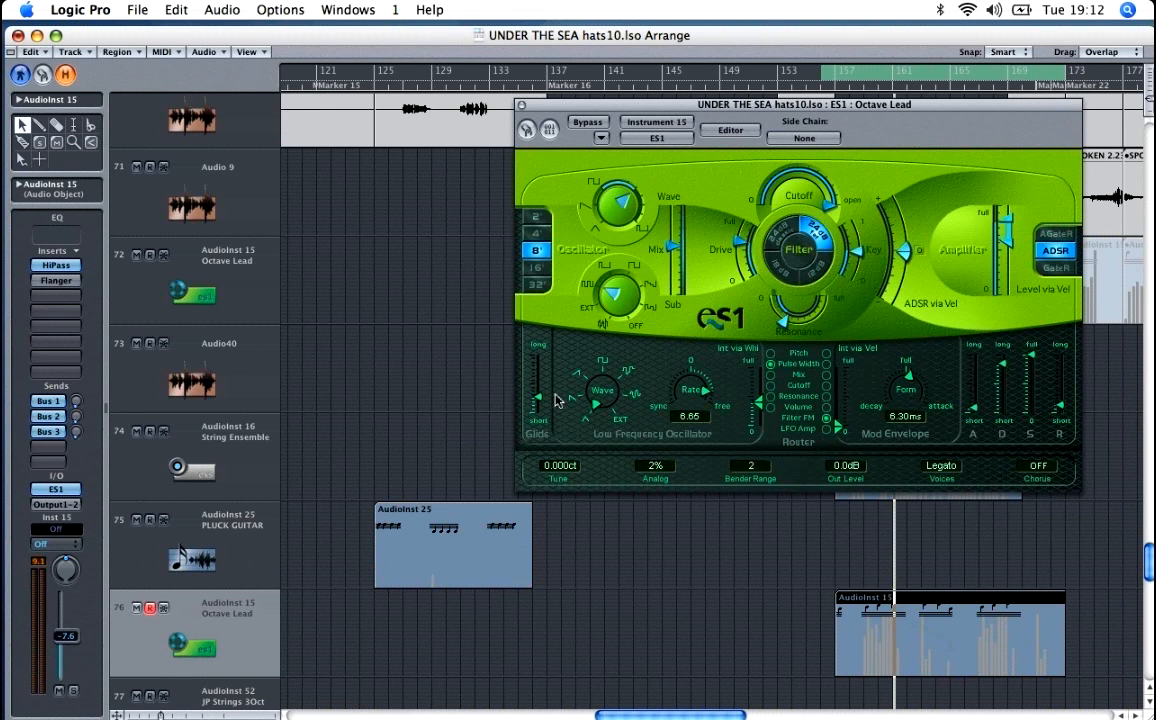
Step: Open the AudioInst 15 region at bar 157 in the note editor and examine its notes beside the ES1 window
double_click(893, 602)
left_click_drag(520, 104, 808, 276)
scroll(668, 226, "up", 3)
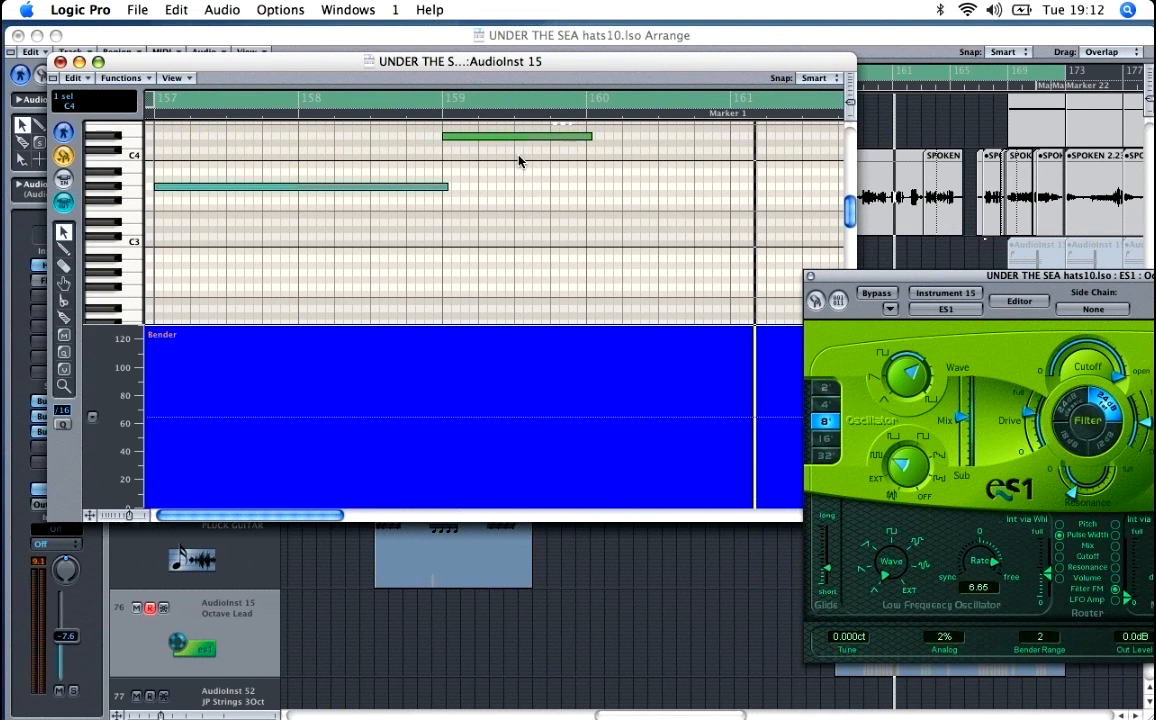
key("ctrl+Left")
key("ctrl+Left")
key("ctrl+Left")
scroll(514, 211, "up", 1)
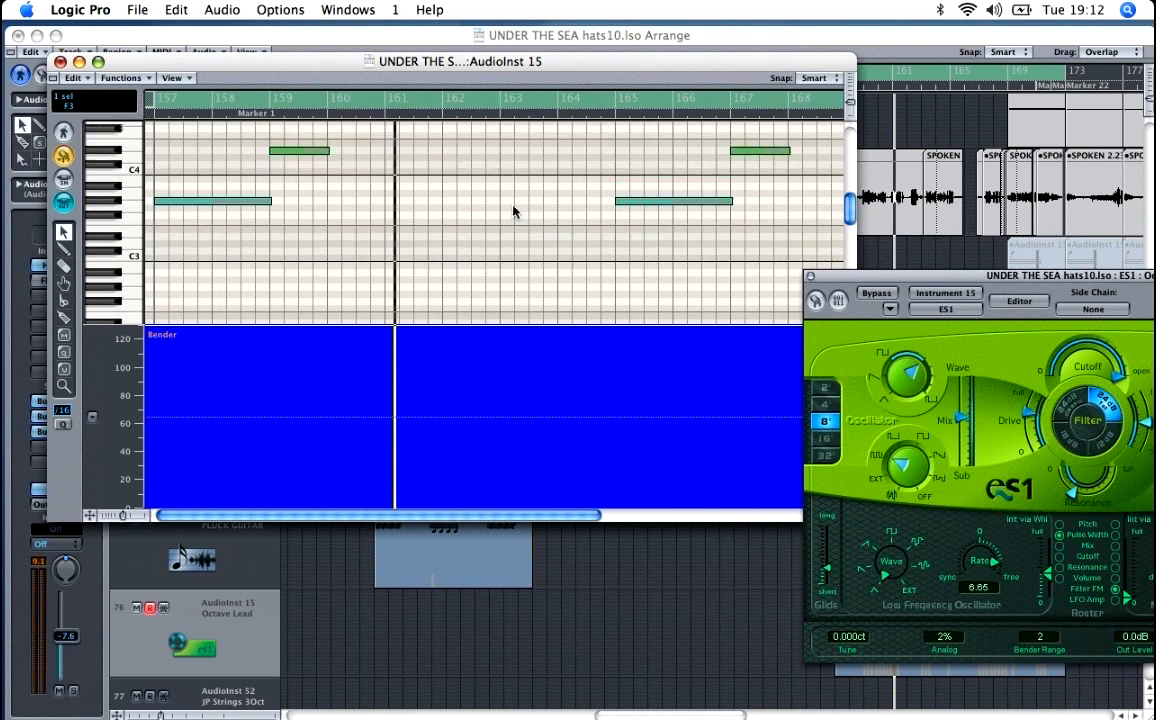
scroll(514, 211, "up", 3)
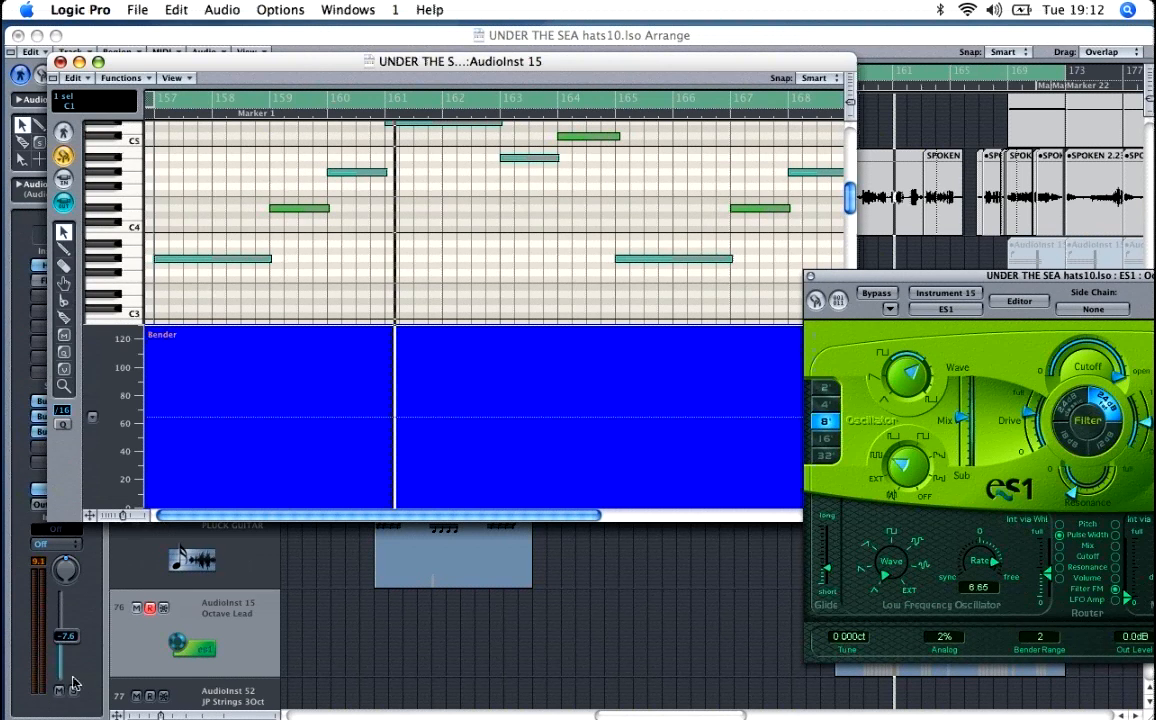
Step: Solo the Octave Lead track and play it while following the AudioInst 15 region's notes in the note editor
left_click(73, 690)
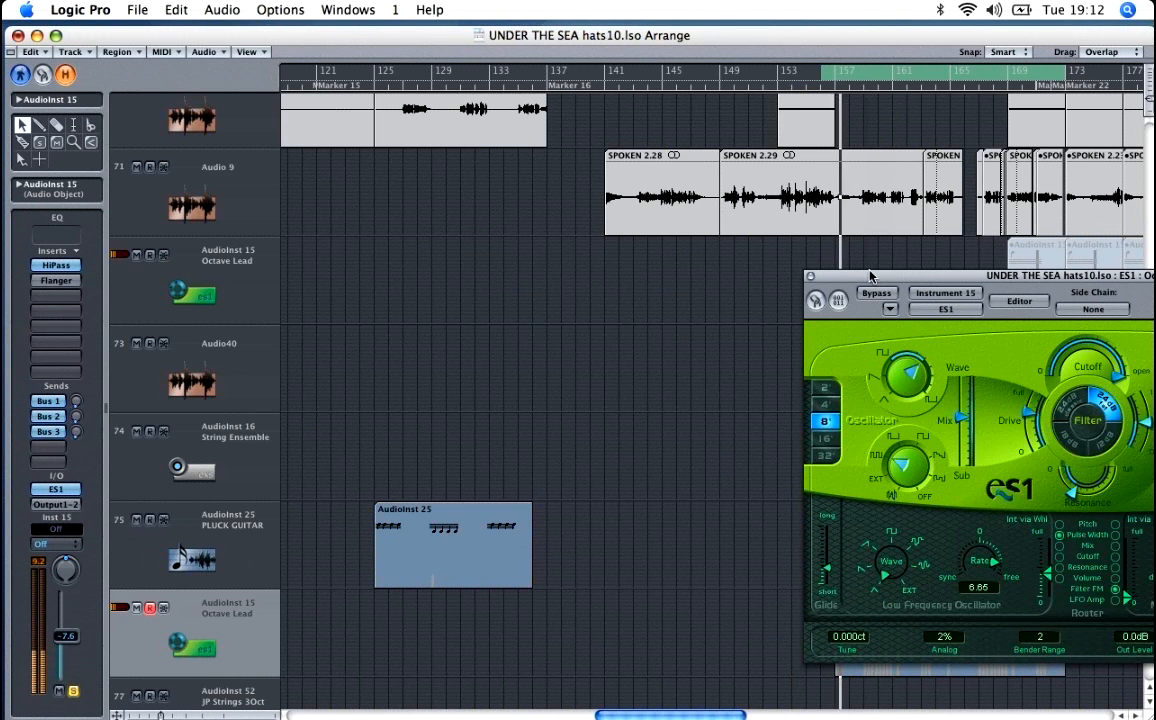
left_click_drag(870, 276, 295, 176)
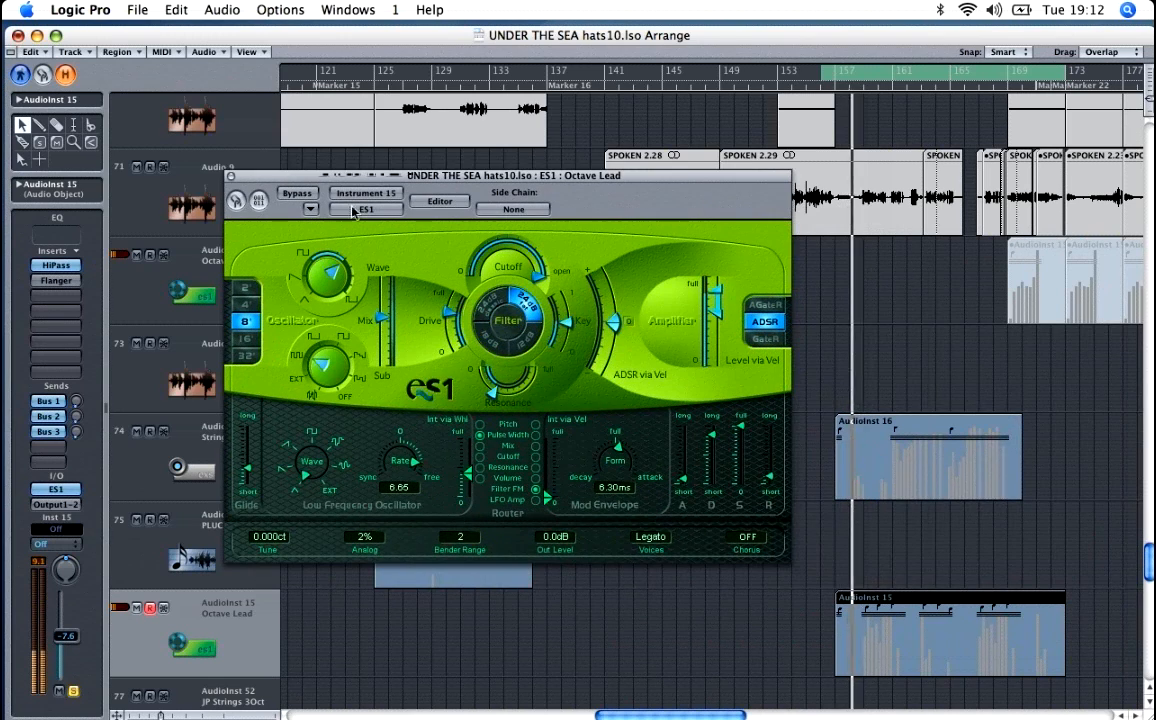
double_click(935, 607)
left_click_drag(300, 183, 586, 431)
left_click(513, 247, "ctrl+alt")
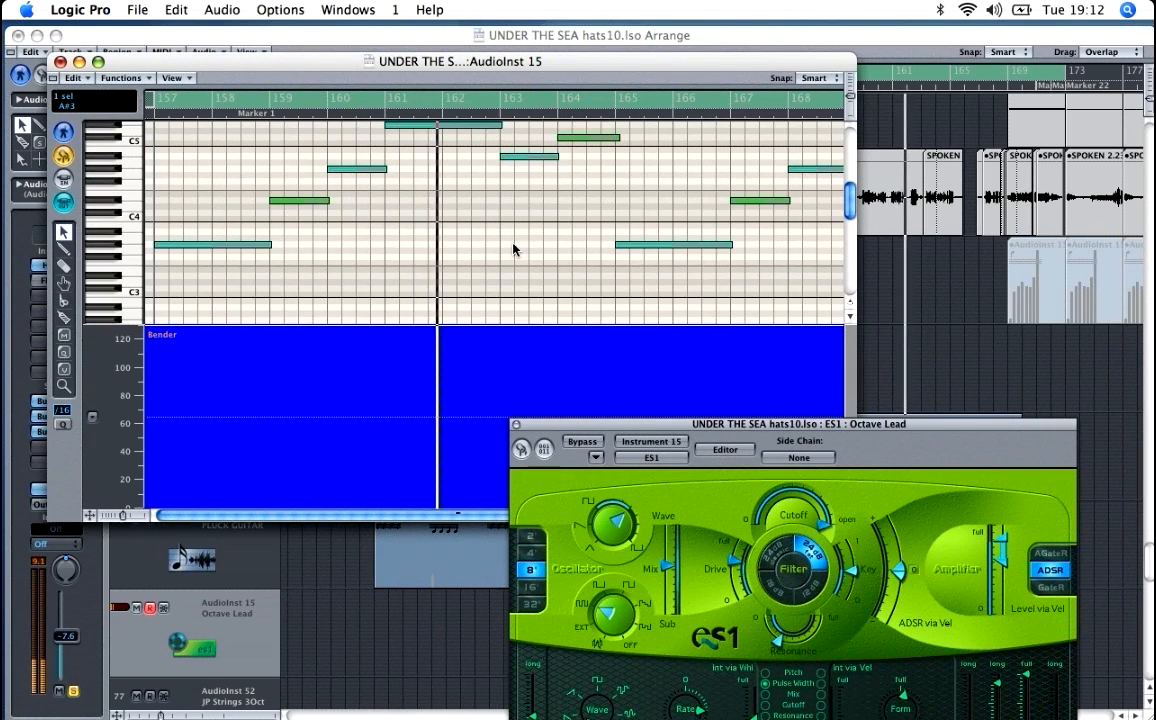
key("ctrl+Left")
scroll(514, 243, "up", 2)
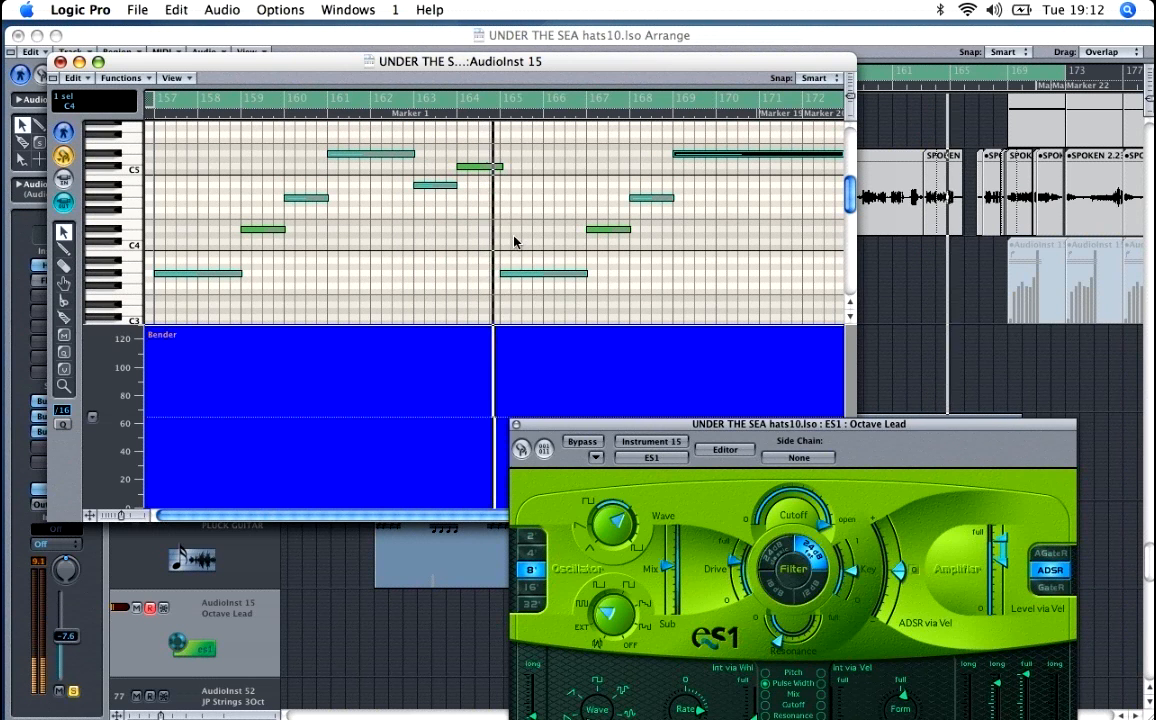
Step: Close the note editor, turn off the Octave Lead track's solo and close its ES1 window
left_click(60, 62)
left_click(73, 691)
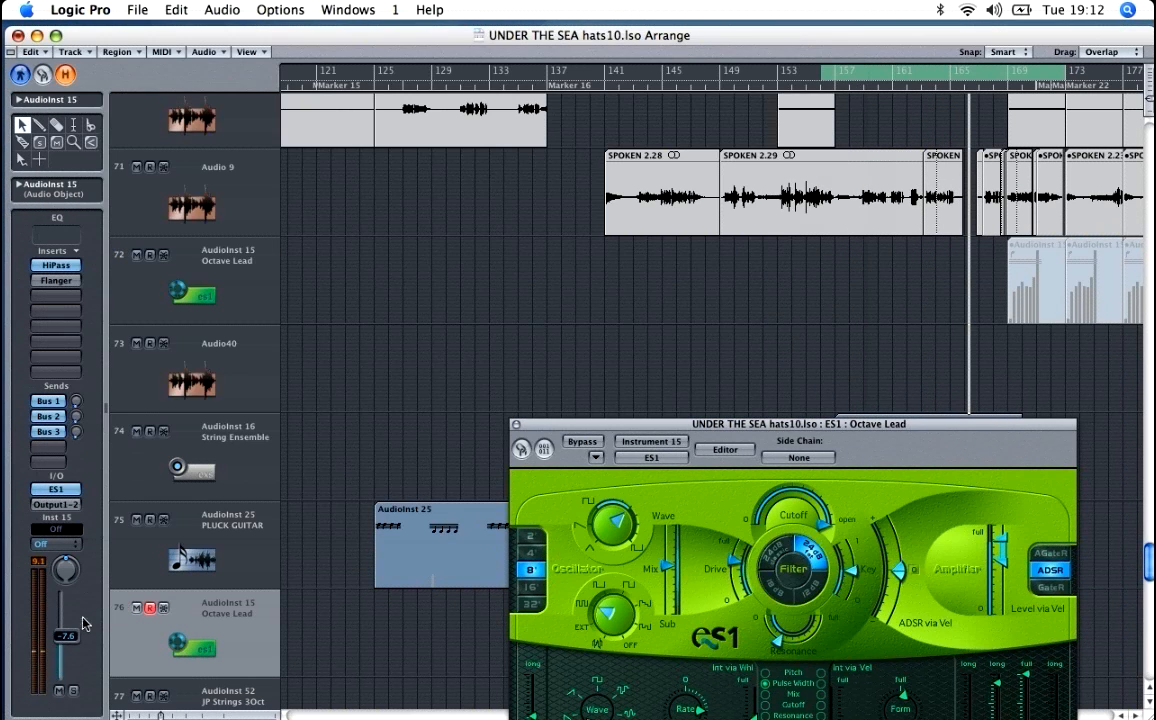
left_click(516, 424)
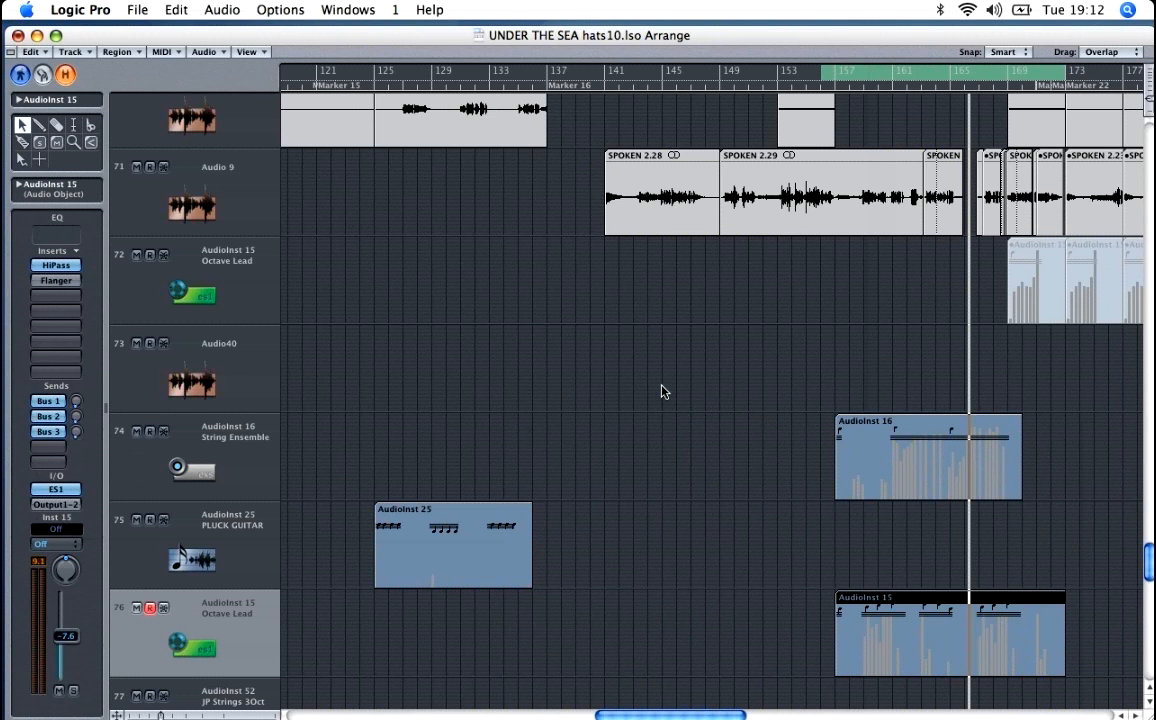
Step: Shrink the track rows to view the regions around bars 157 to 173 across the surrounding tracks
key("ctrl+Up")
key("ctrl+Up")
key("ctrl+Up")
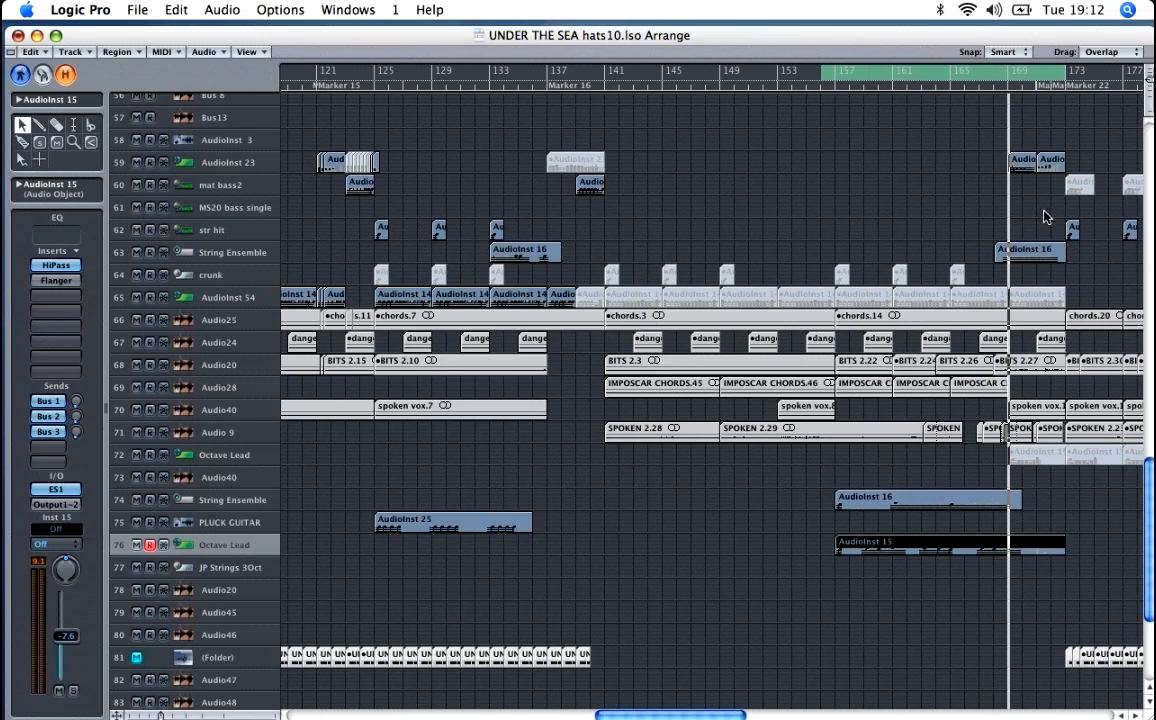
scroll(1045, 215, "up", 1)
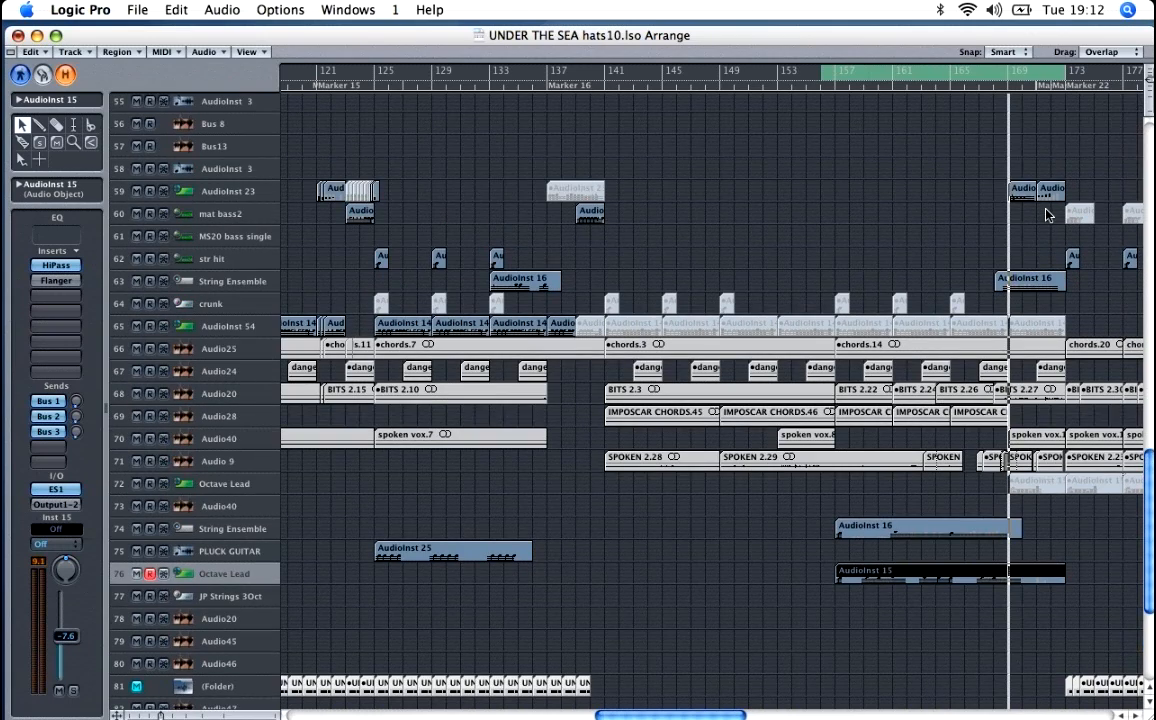
Step: Set the cycle range to bars 169 to 177 and play that section with more tracks in view
key("ctrl+Up")
key("ctrl+Up")
key("ctrl+Up")
key("ctrl+Up")
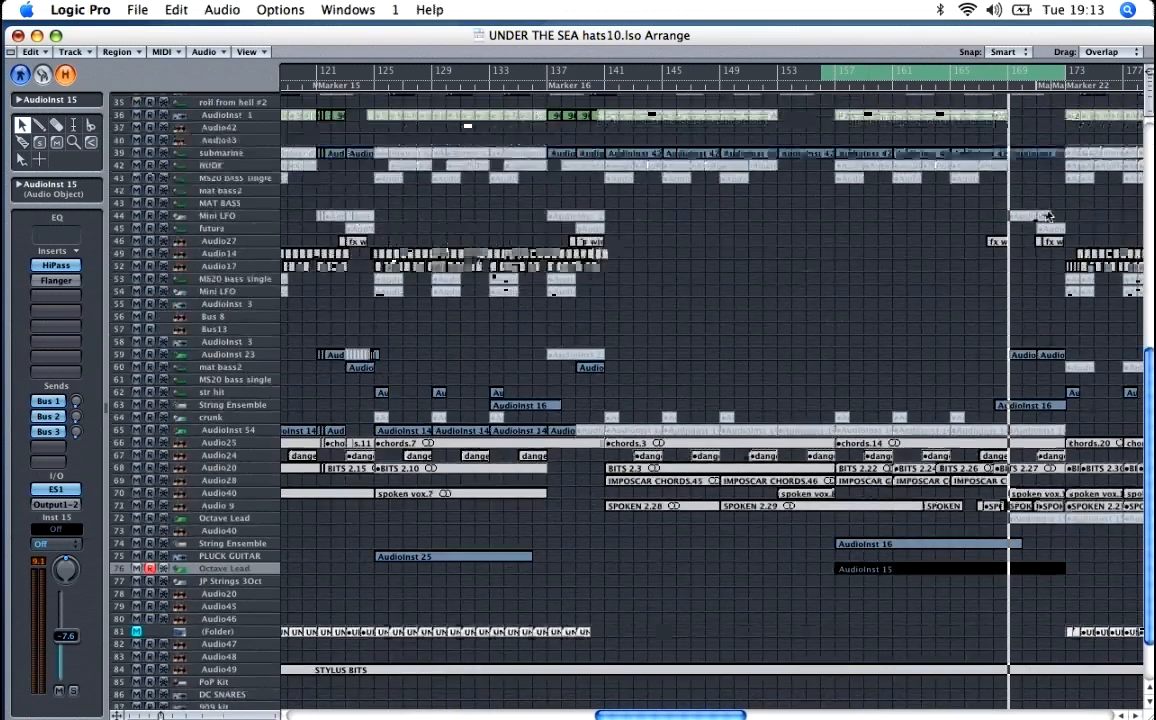
key("ctrl+Up")
key("ctrl+Up")
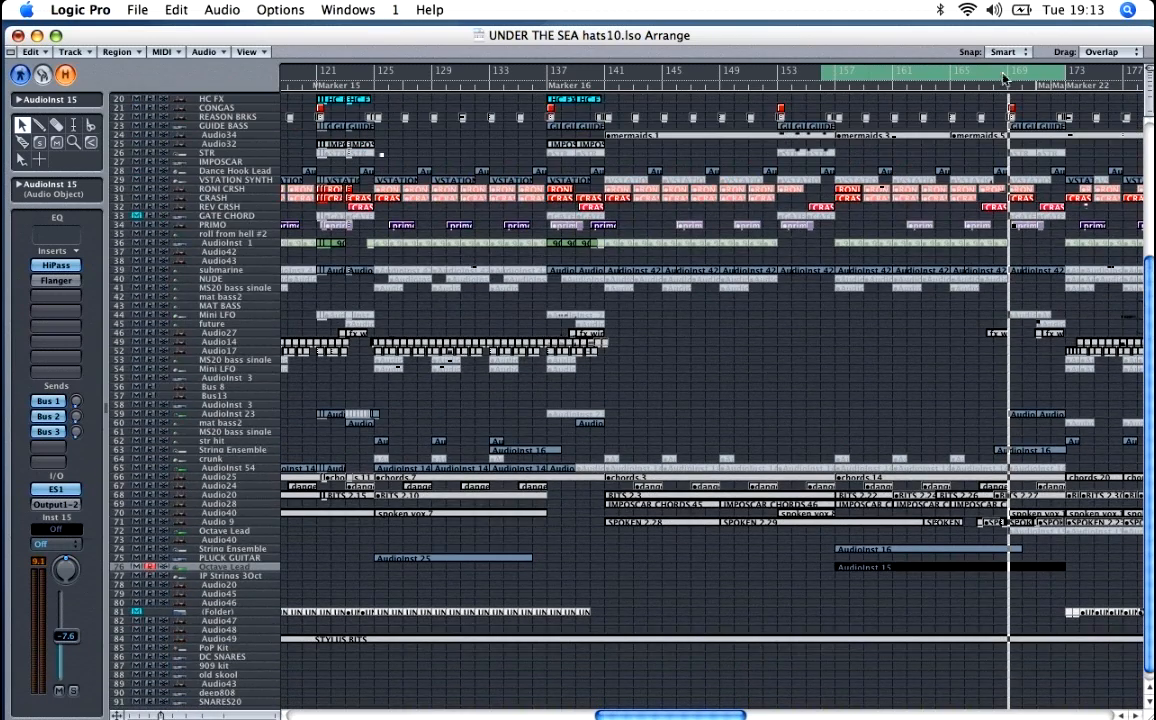
left_click_drag(1005, 80, 1120, 90)
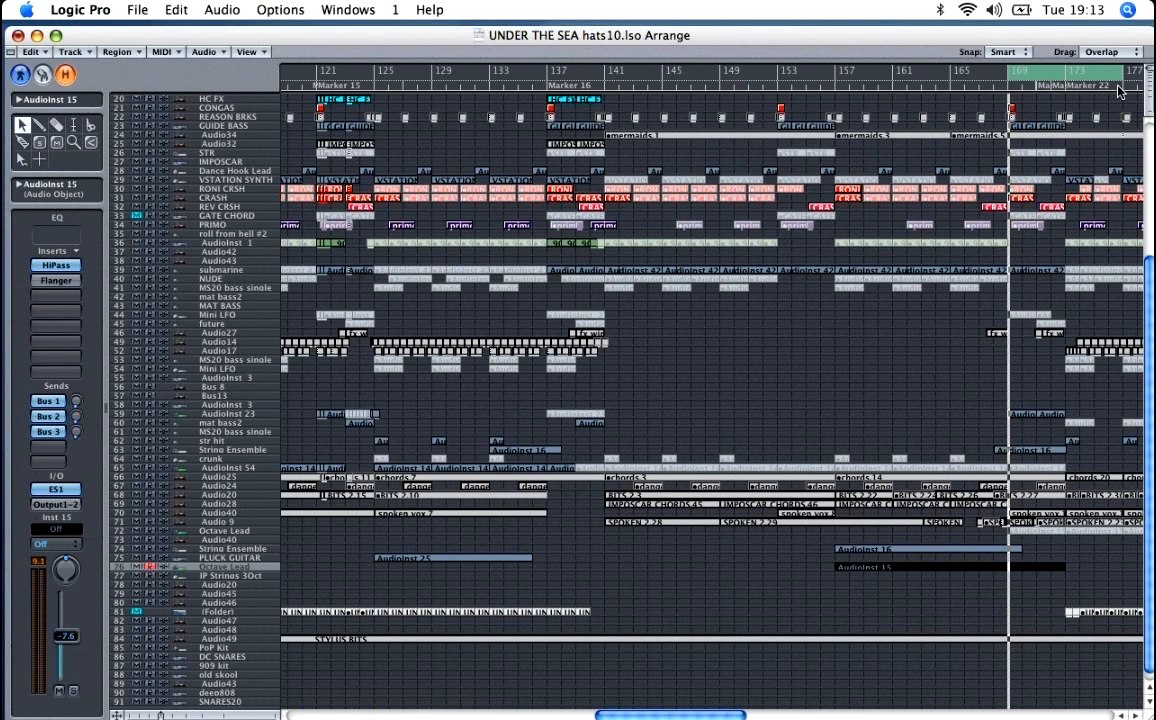
key("space")
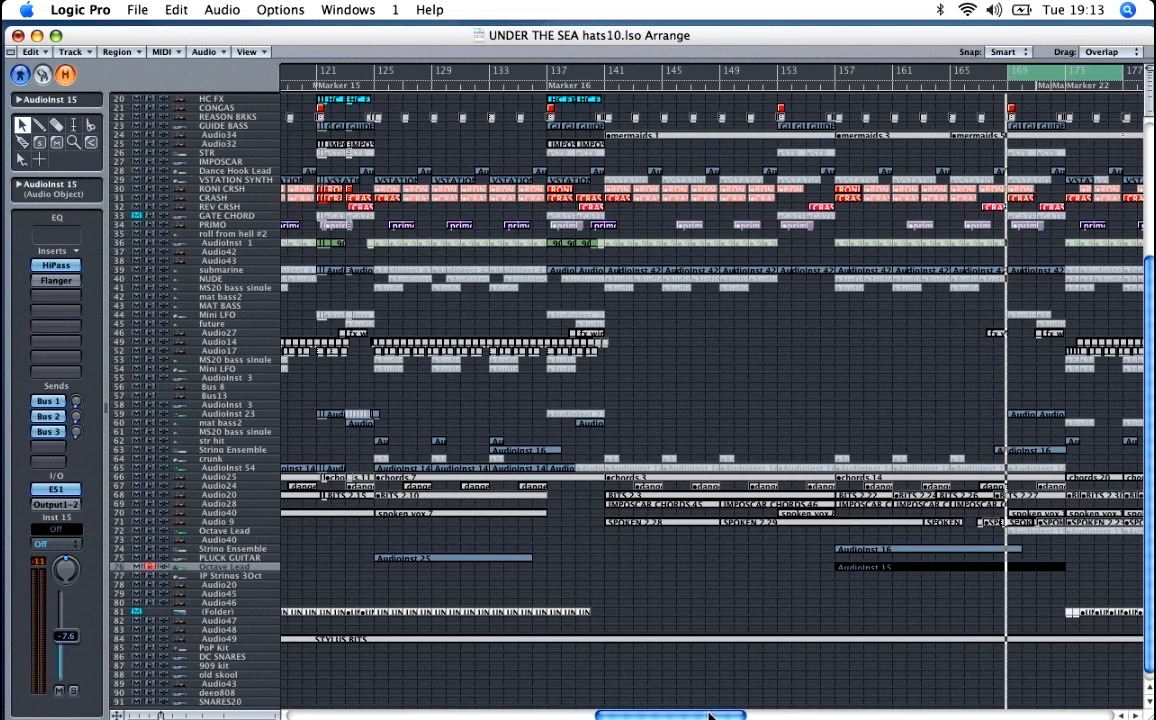
Step: Examine the remaining sections from about bar 161 to the end of the song, up to the drum tracks
left_click(775, 706)
left_click_drag(791, 694, 831, 692)
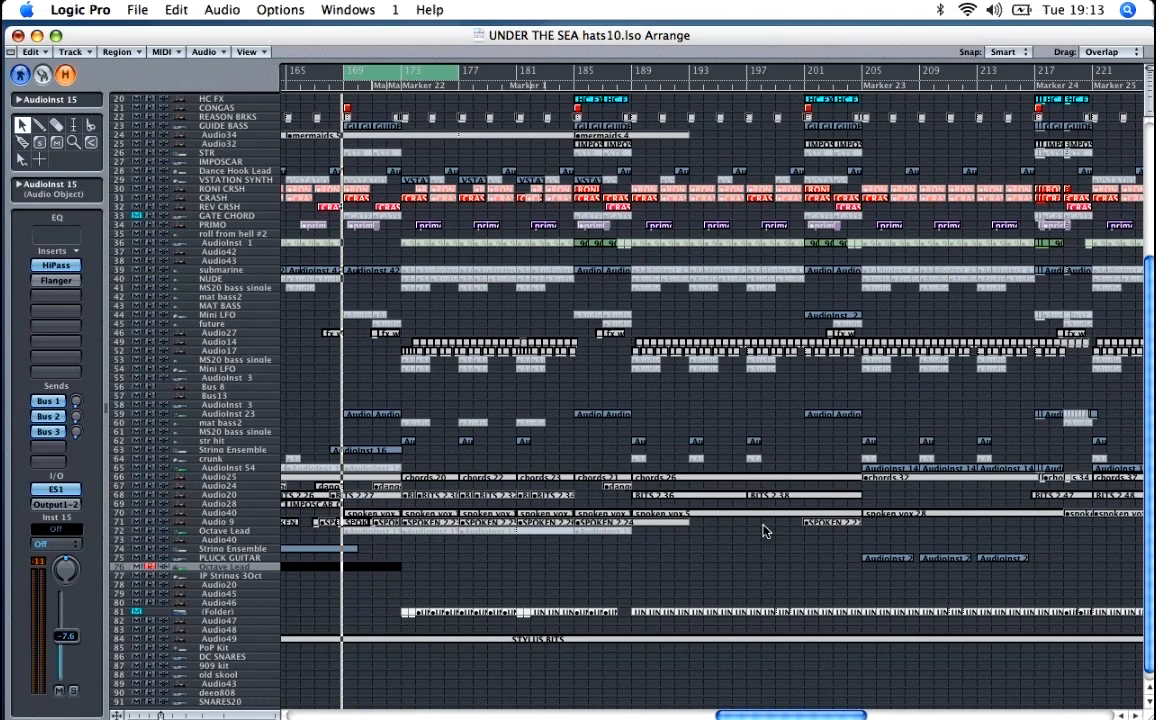
key("ctrl+Left")
key("ctrl+Left")
key("ctrl+Left")
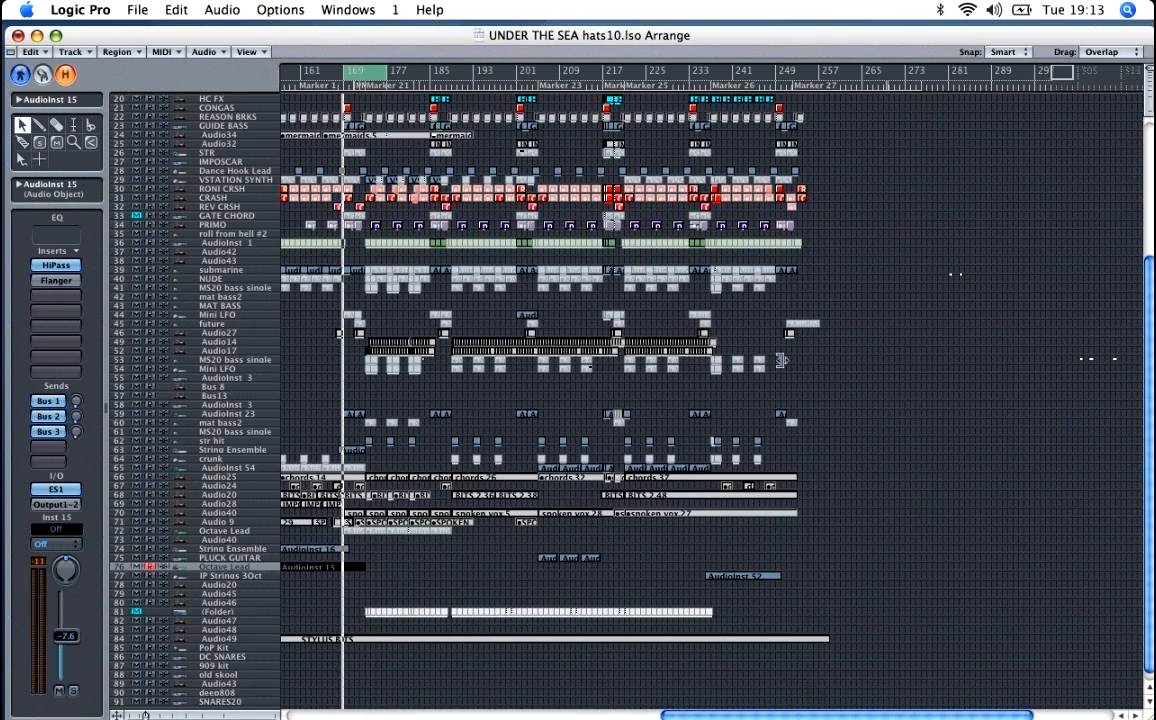
scroll(782, 269, "up", 5)
scroll(785, 272, "up", 4)
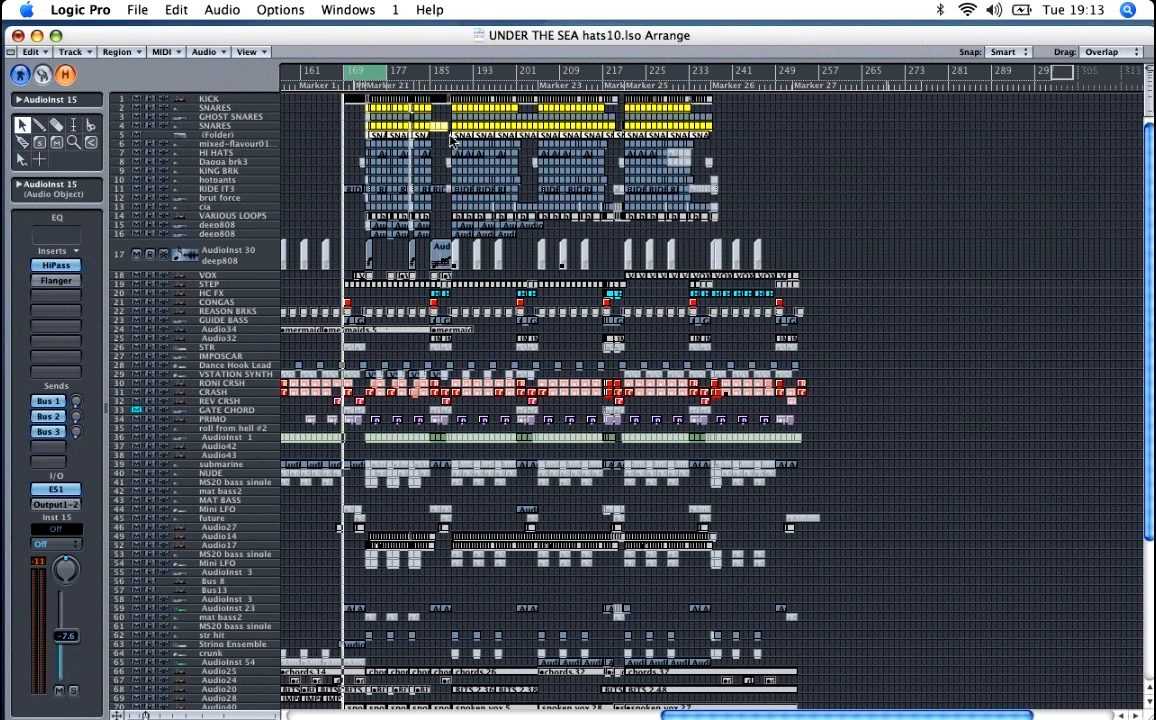
Step: Set the cycle range to bars 249 to 262, play the song's ending and stop playback
left_click_drag(630, 72, 805, 88)
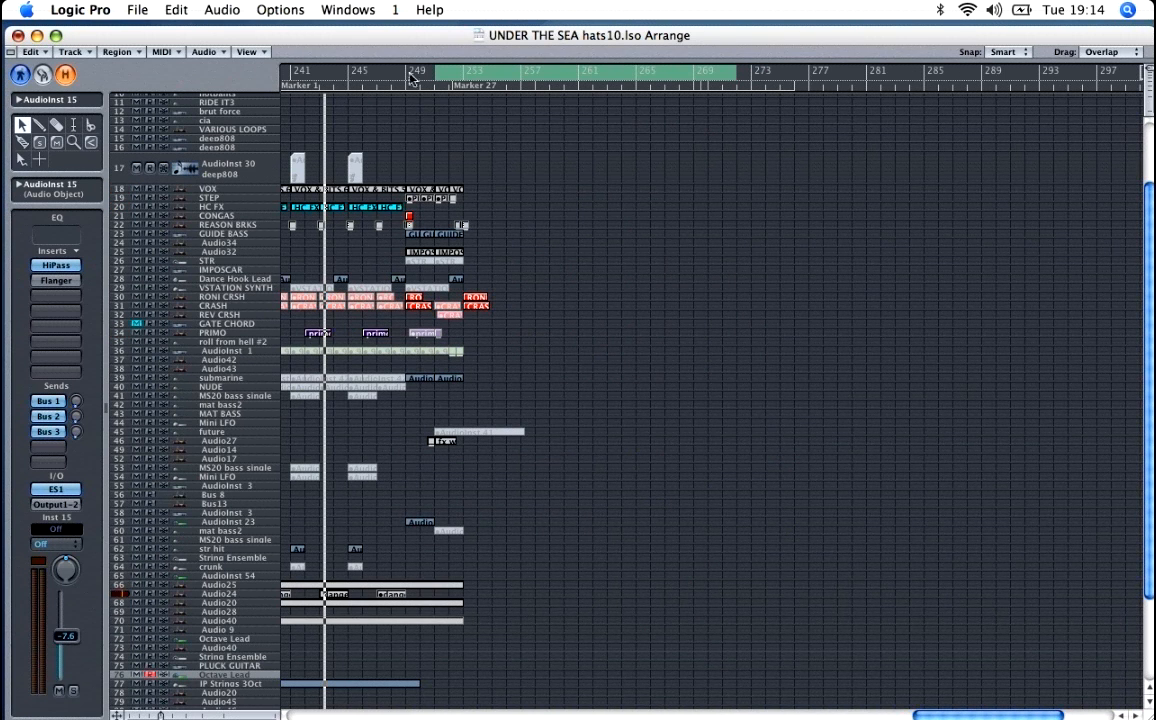
left_click_drag(410, 78, 595, 84)
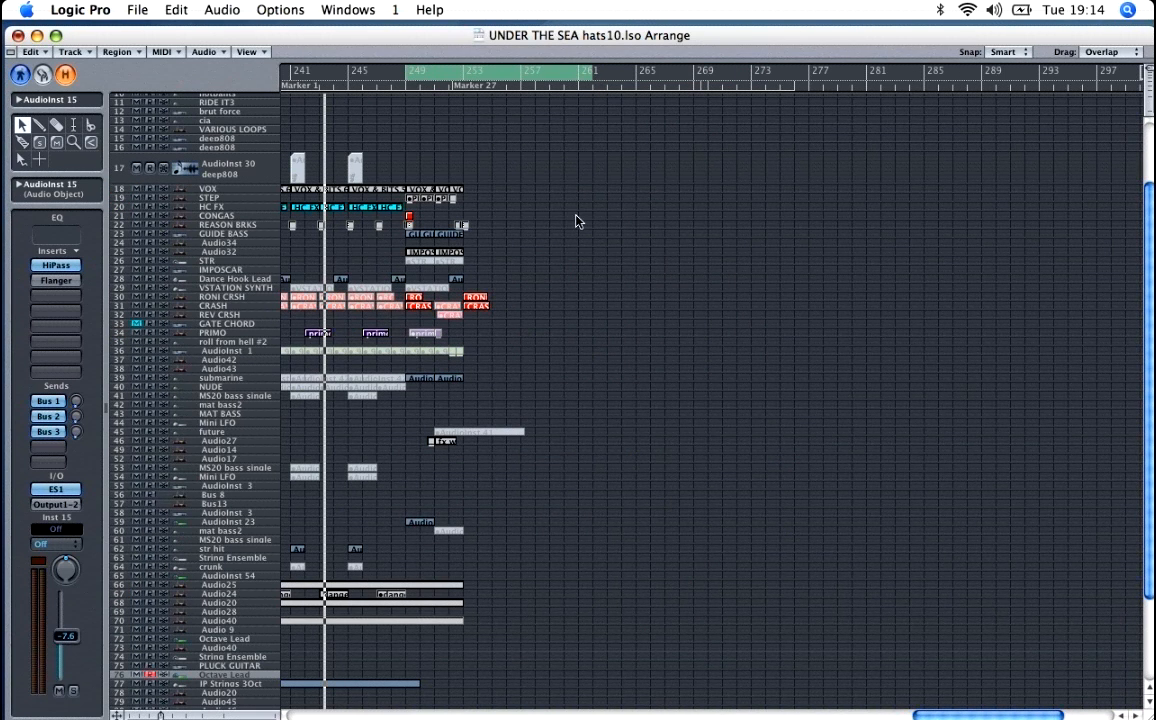
key("space")
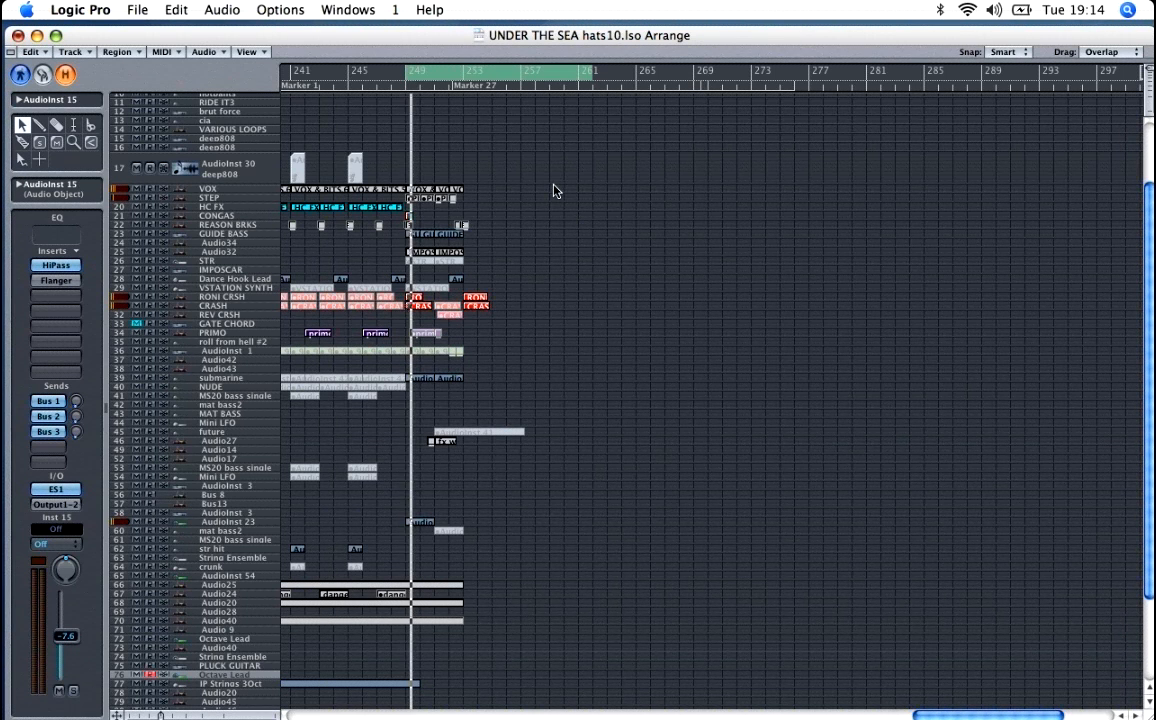
key("Escape")
key("Escape")
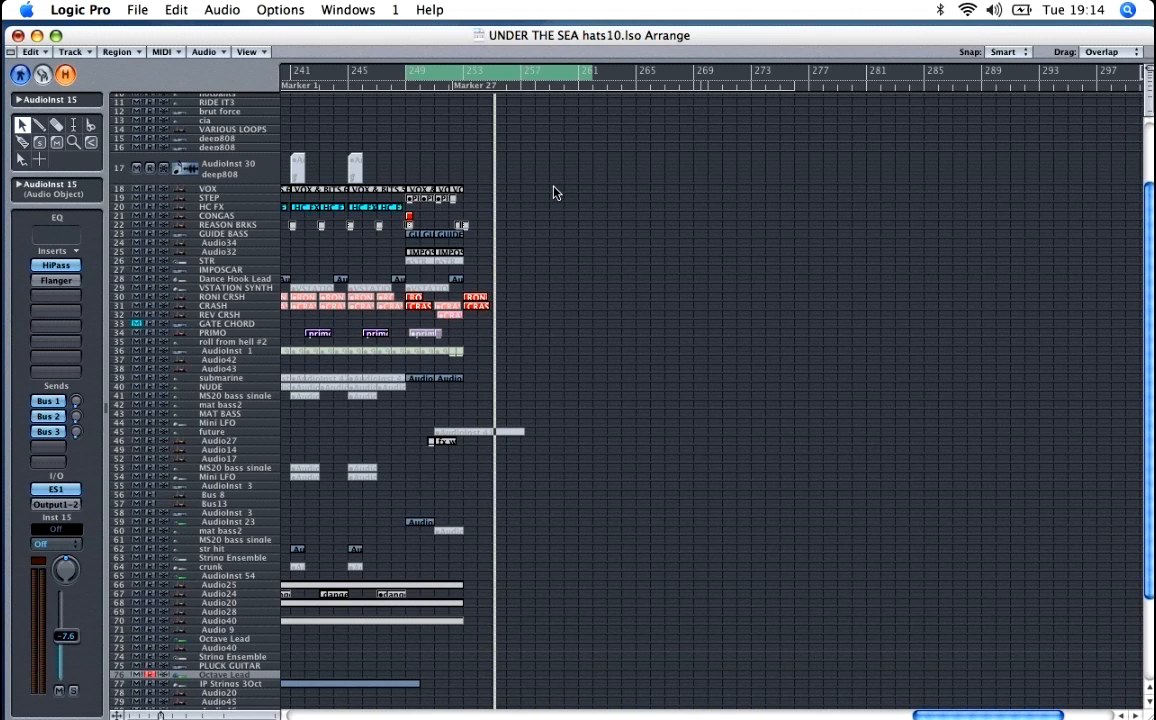
Step: Examine the full arrangement from bar 1 to the ending, including the drum tracks
key("ctrl+Left")
key("ctrl+Left")
key("ctrl+Left")
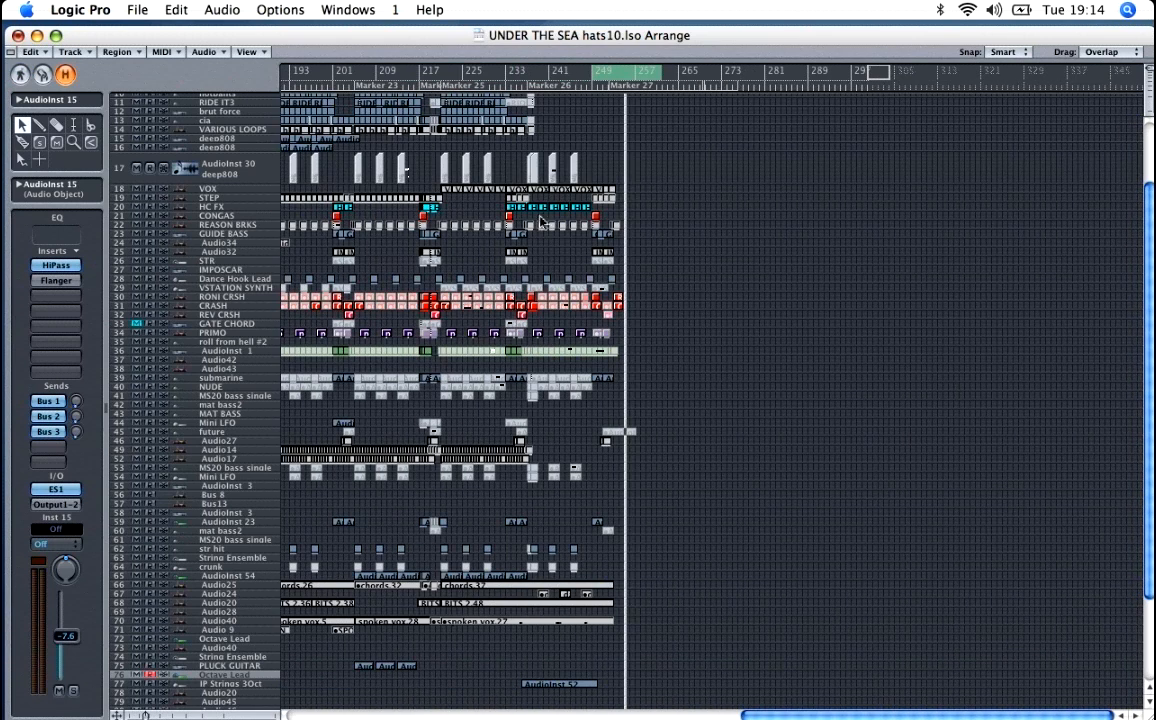
left_click_drag(789, 715, 322, 694)
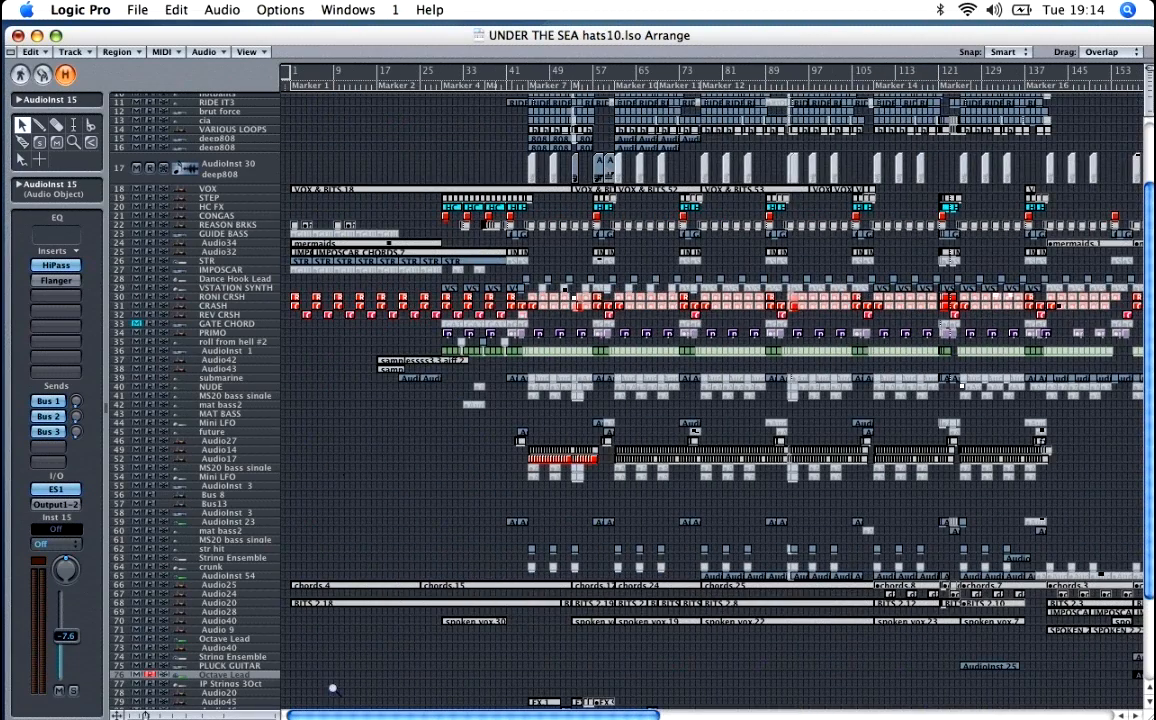
key("ctrl+Left")
key("ctrl+Left")
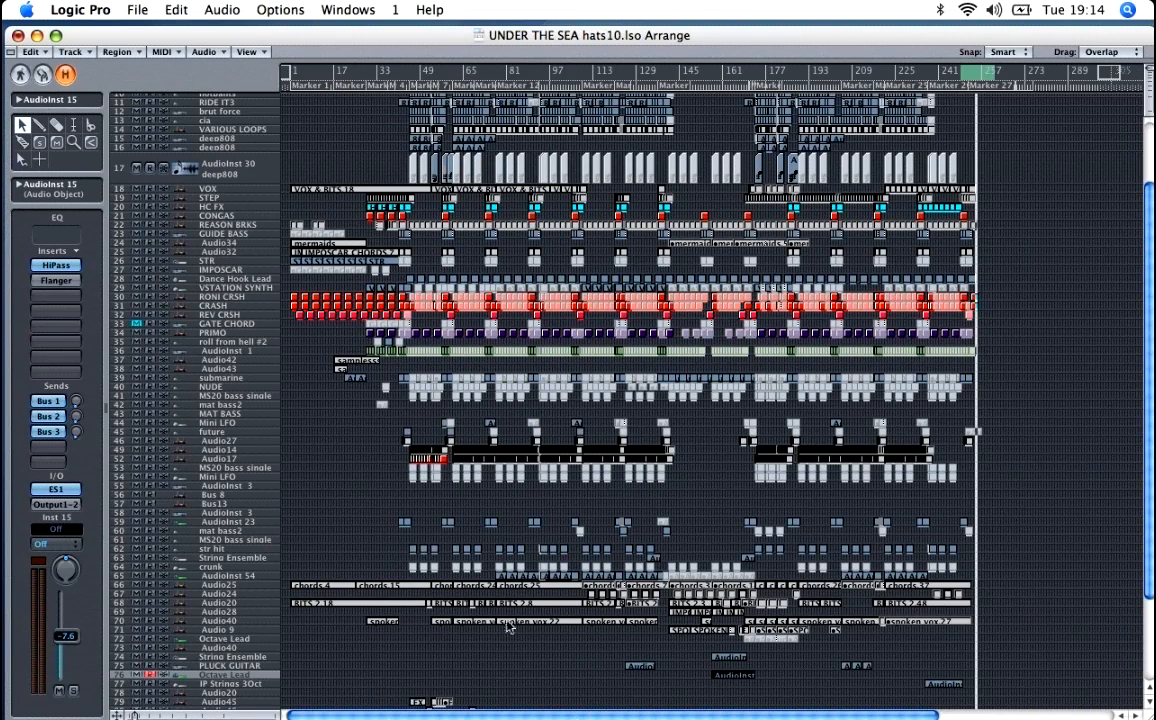
left_click(570, 418)
scroll(570, 418, "up", 5)
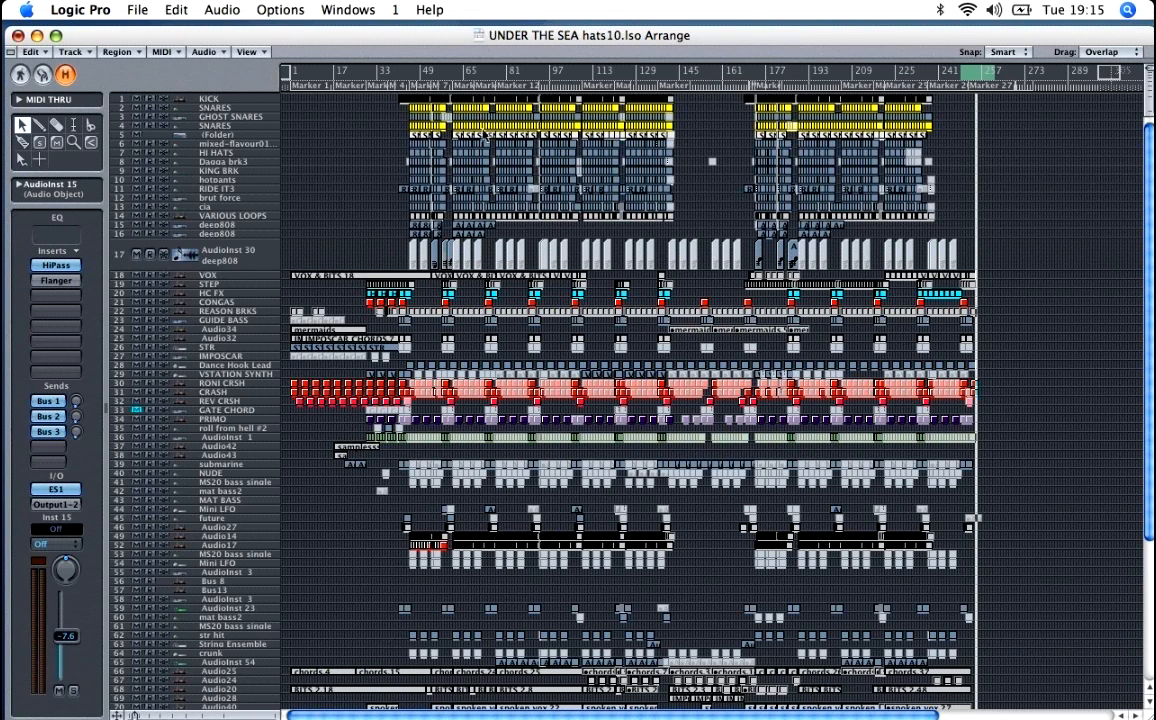
Step: Turn off the cycle range and view the second half of the arrangement from about bar 129 to the end
left_click(884, 73)
key("Escape")
key("Escape")
key("ctrl+Right")
key("ctrl+Right")
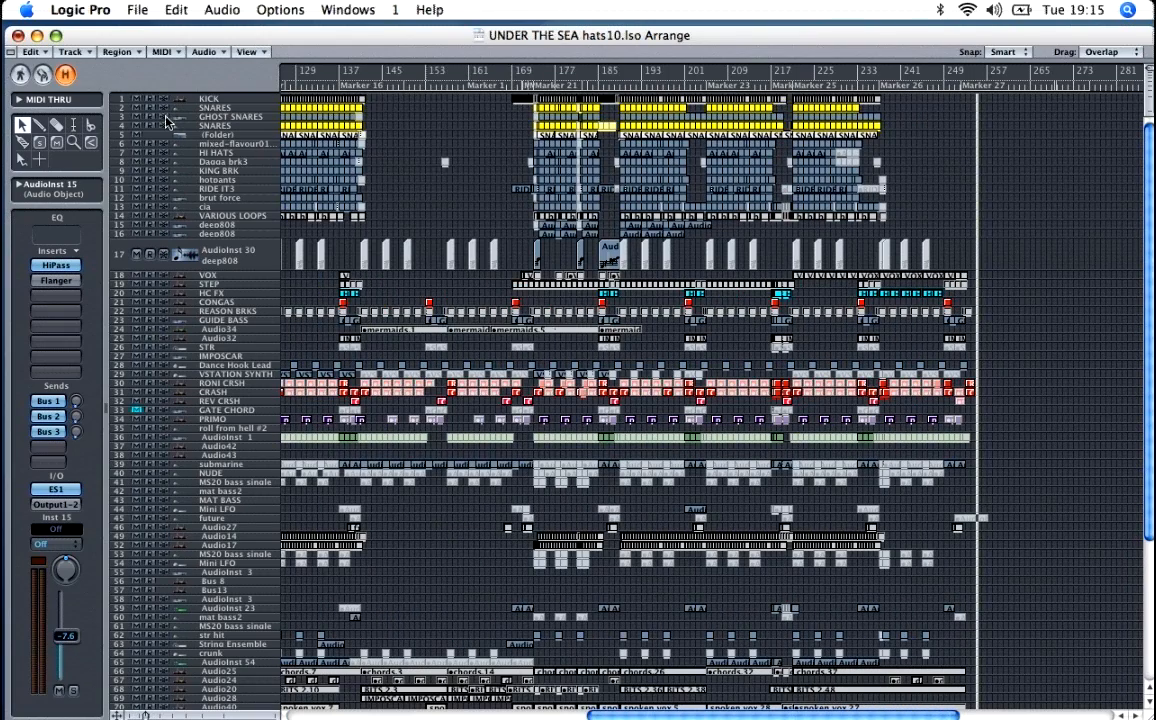
left_click(352, 10)
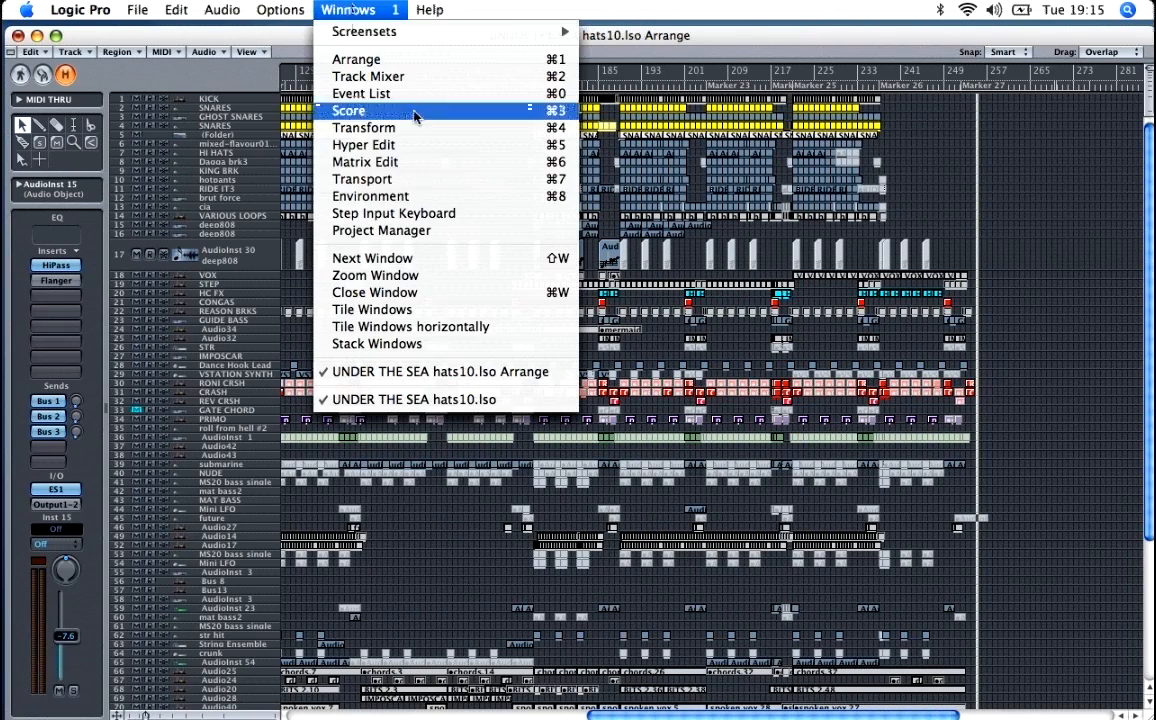
left_click(140, 165)
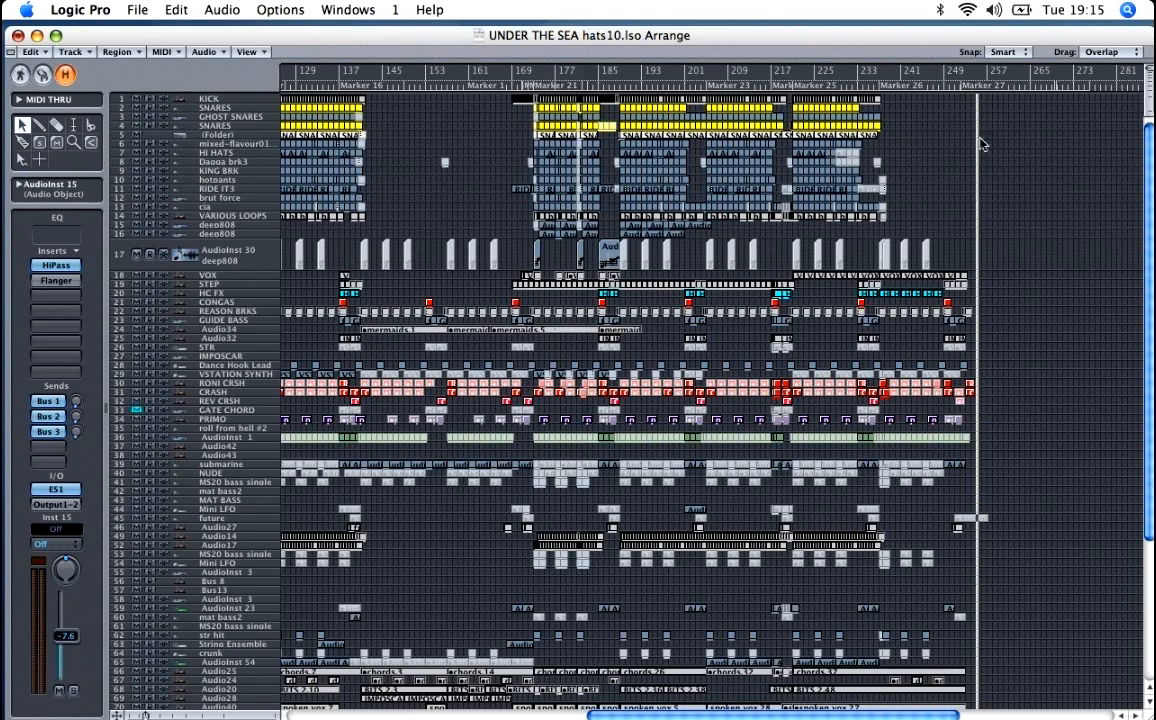
Step: Return to the song's opening bars and shrink the timeline to show the whole arrangement at once
left_click_drag(978, 140, 307, 193)
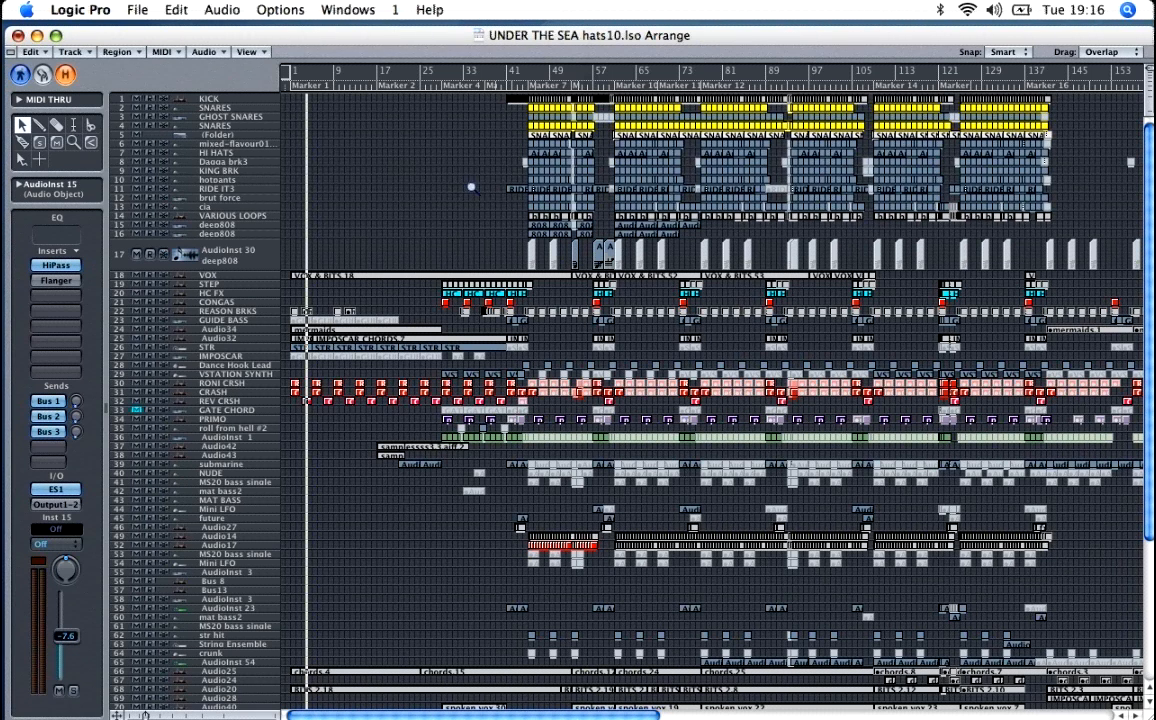
key("ctrl+Left")
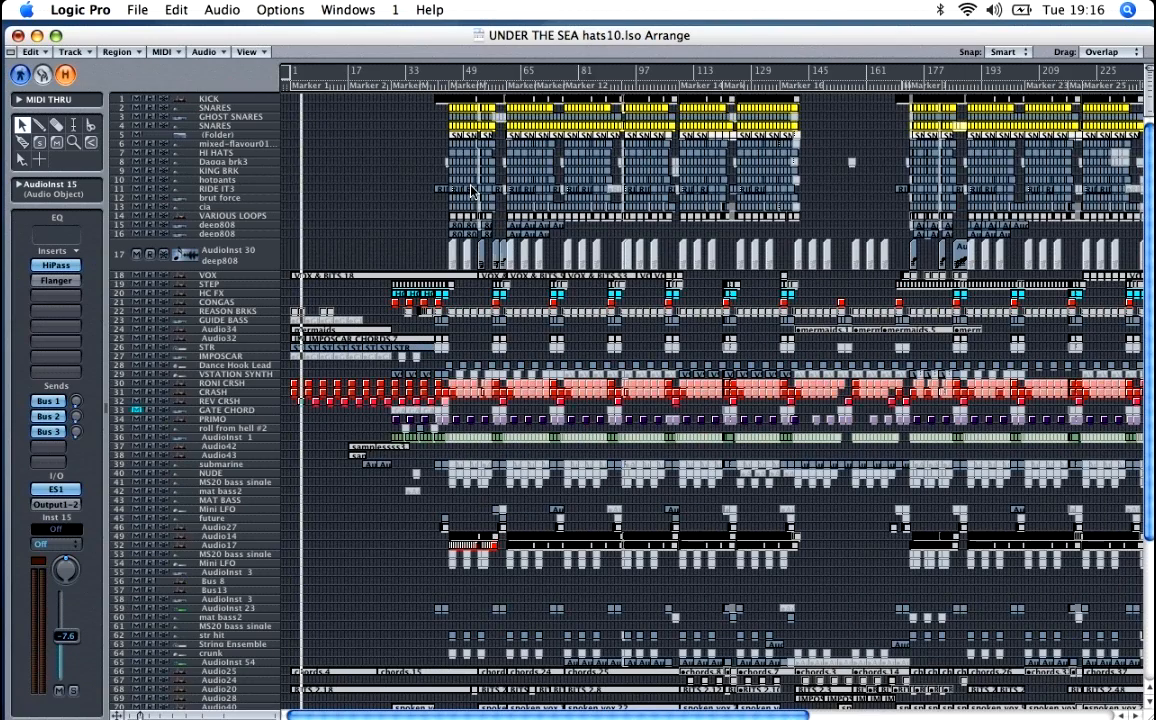
key("ctrl+Left")
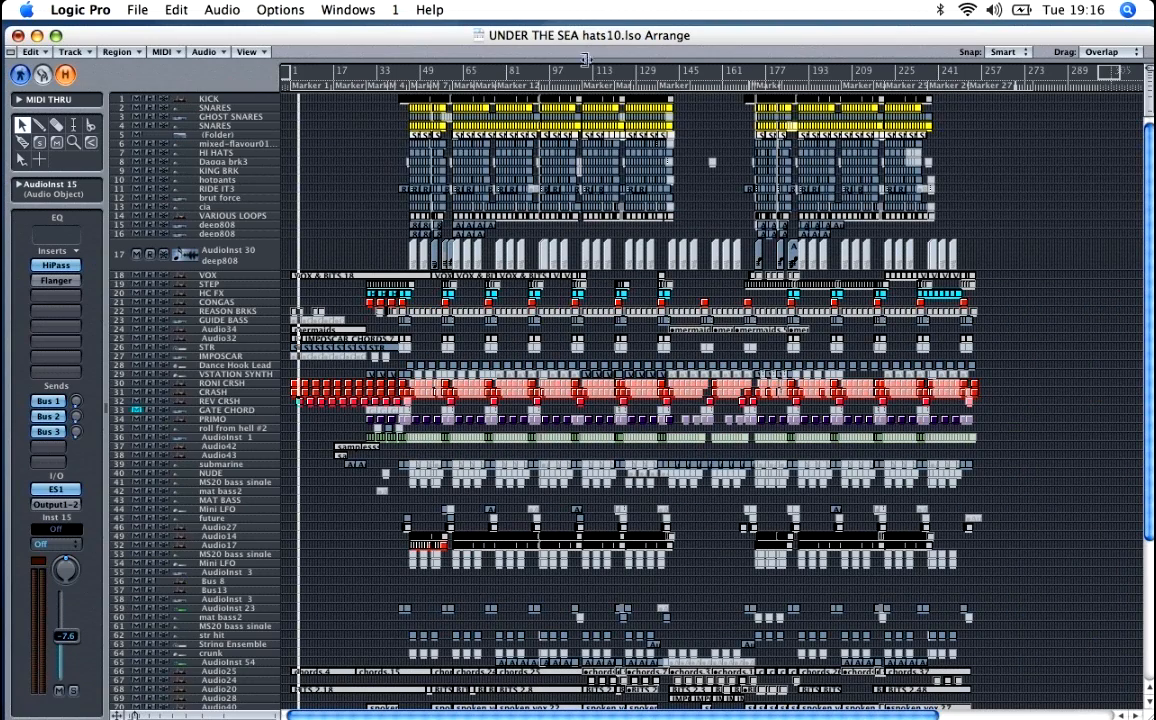
key("Escape")
key("Escape")
key("Escape")
key("Escape")
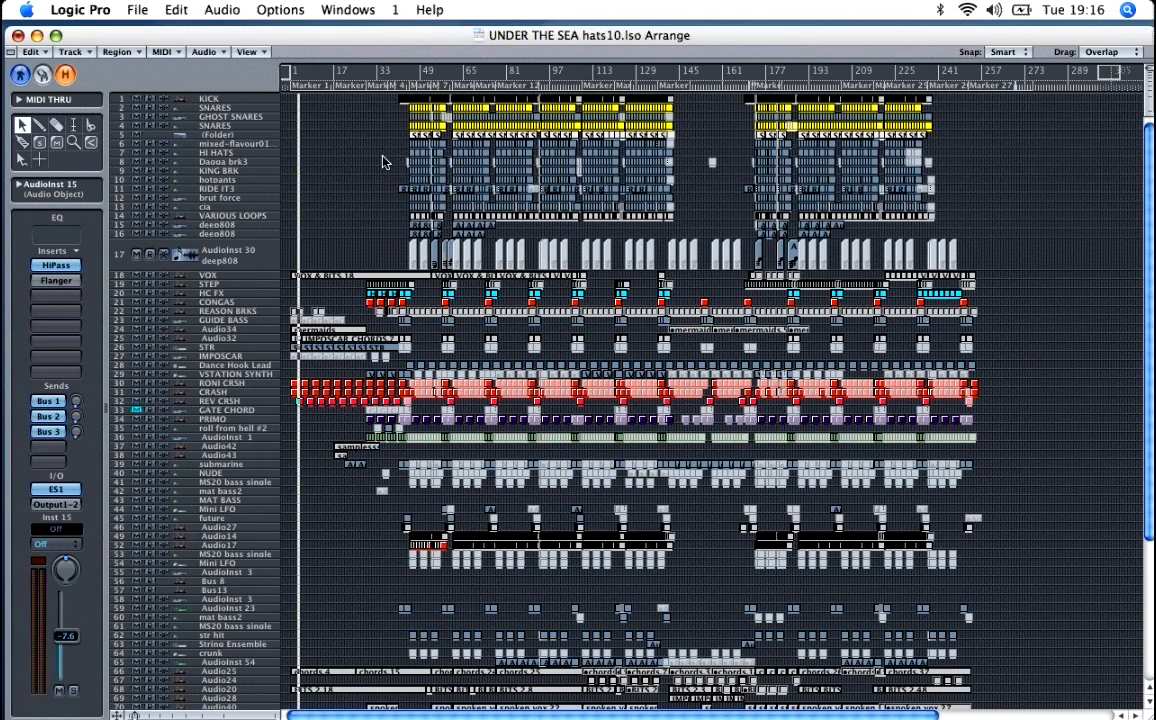